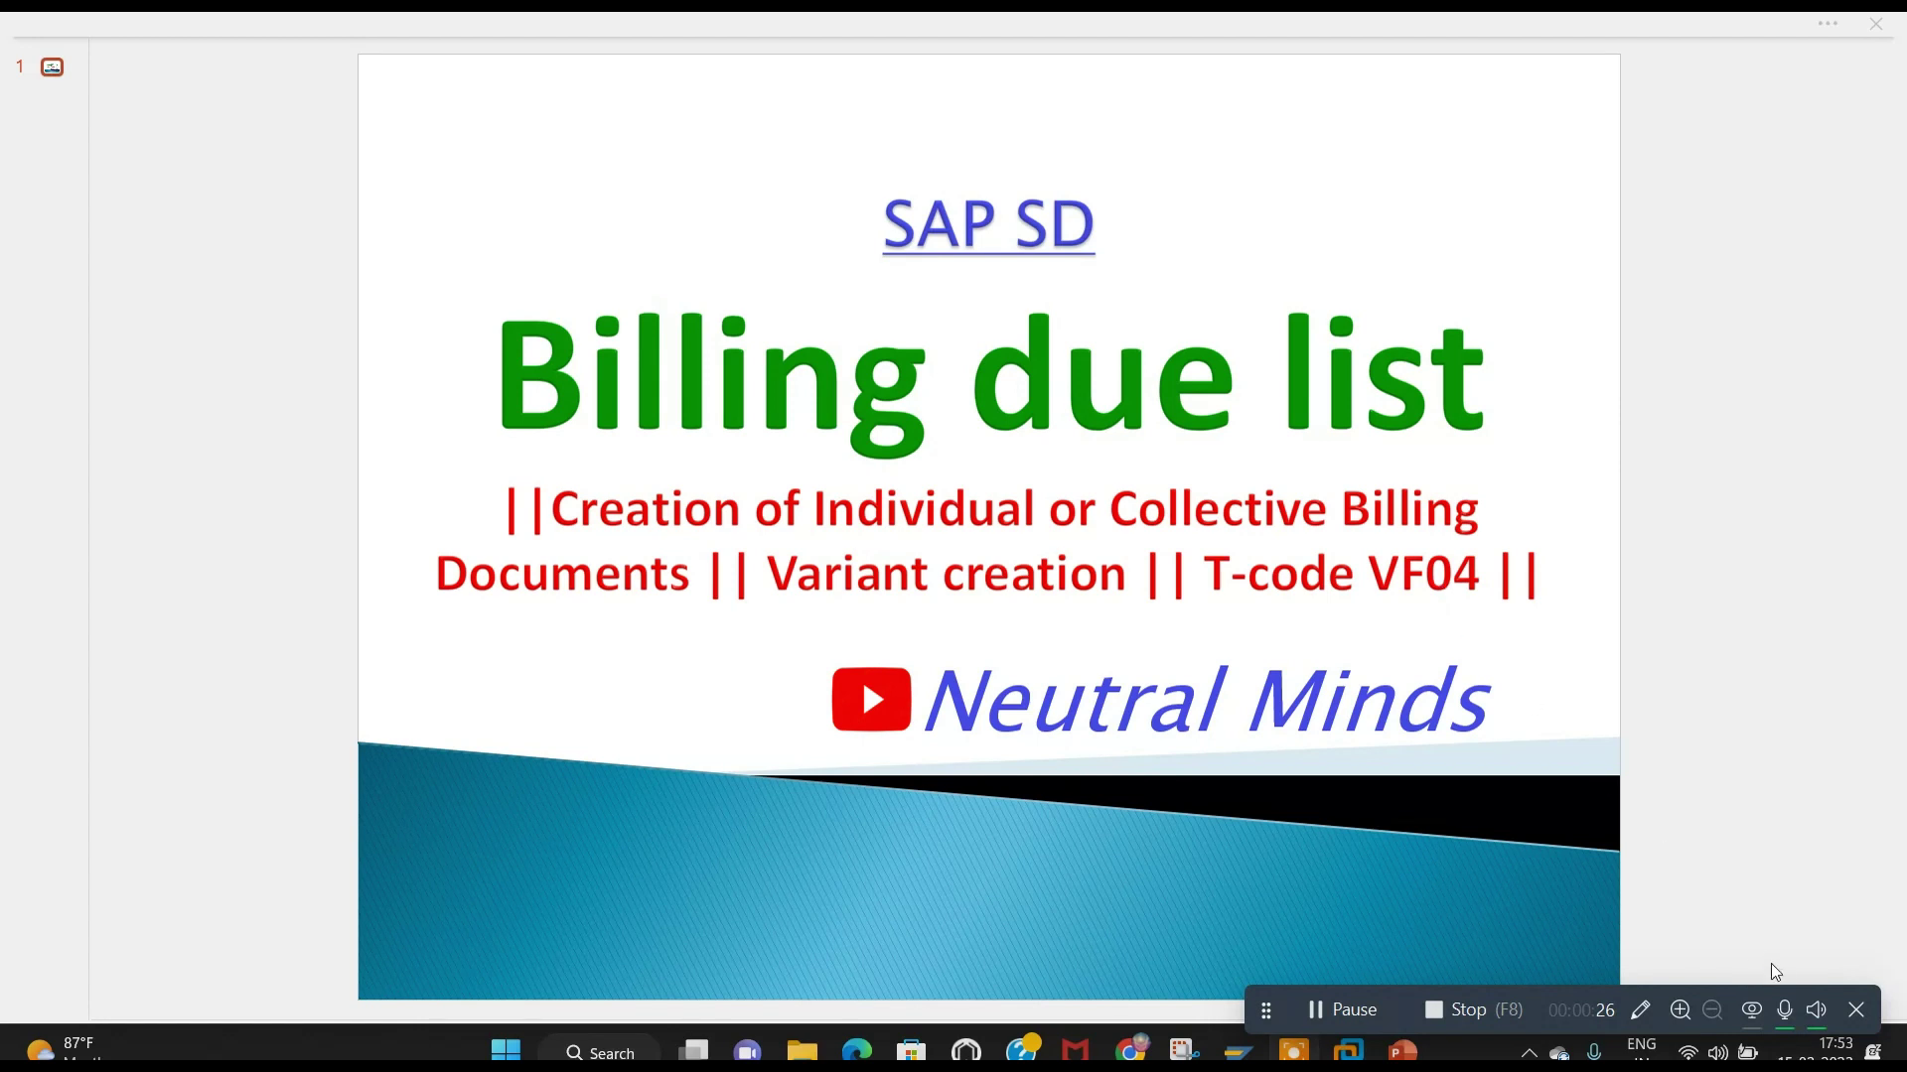
- Switch to the SAP system and start transaction VF04 to maintain the billing due list
{"action": "left_click", "coordinate": [1857, 1010]}
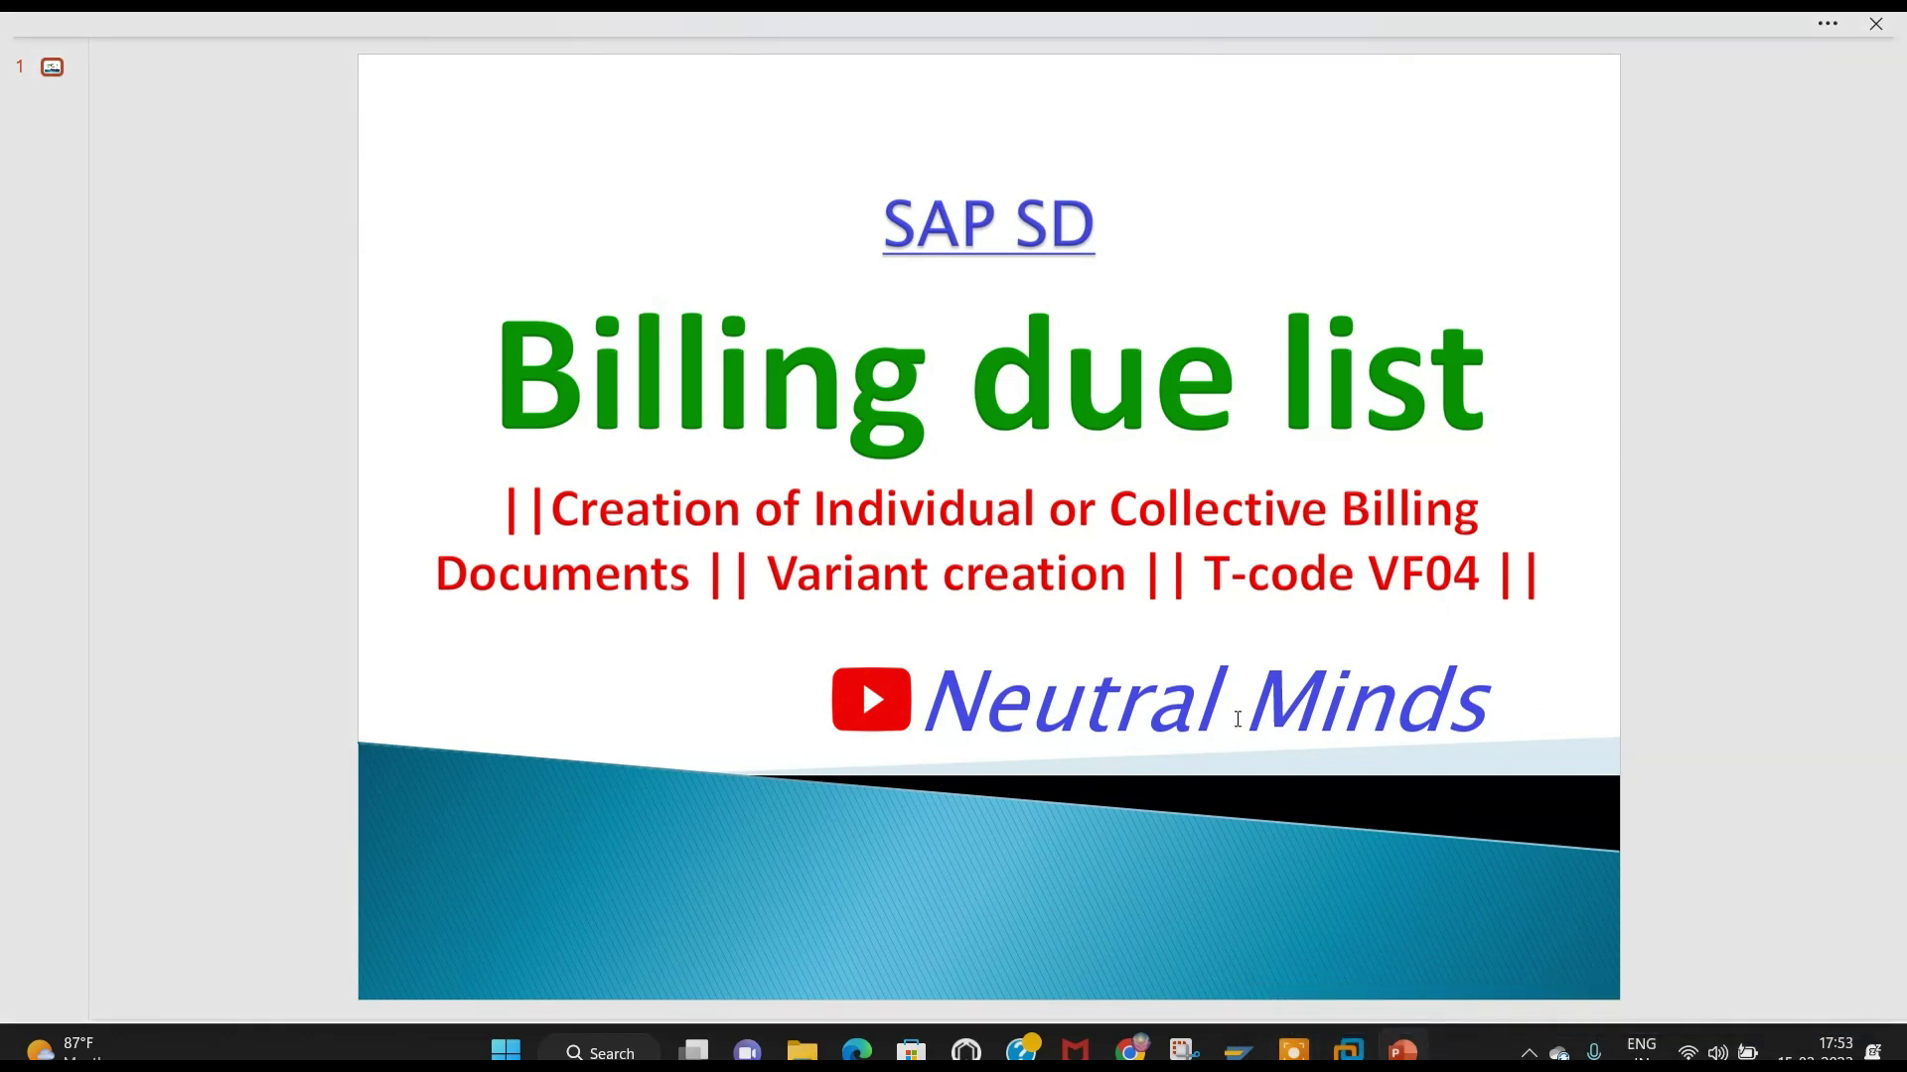
{"action": "left_click", "coordinate": [1349, 1052]}
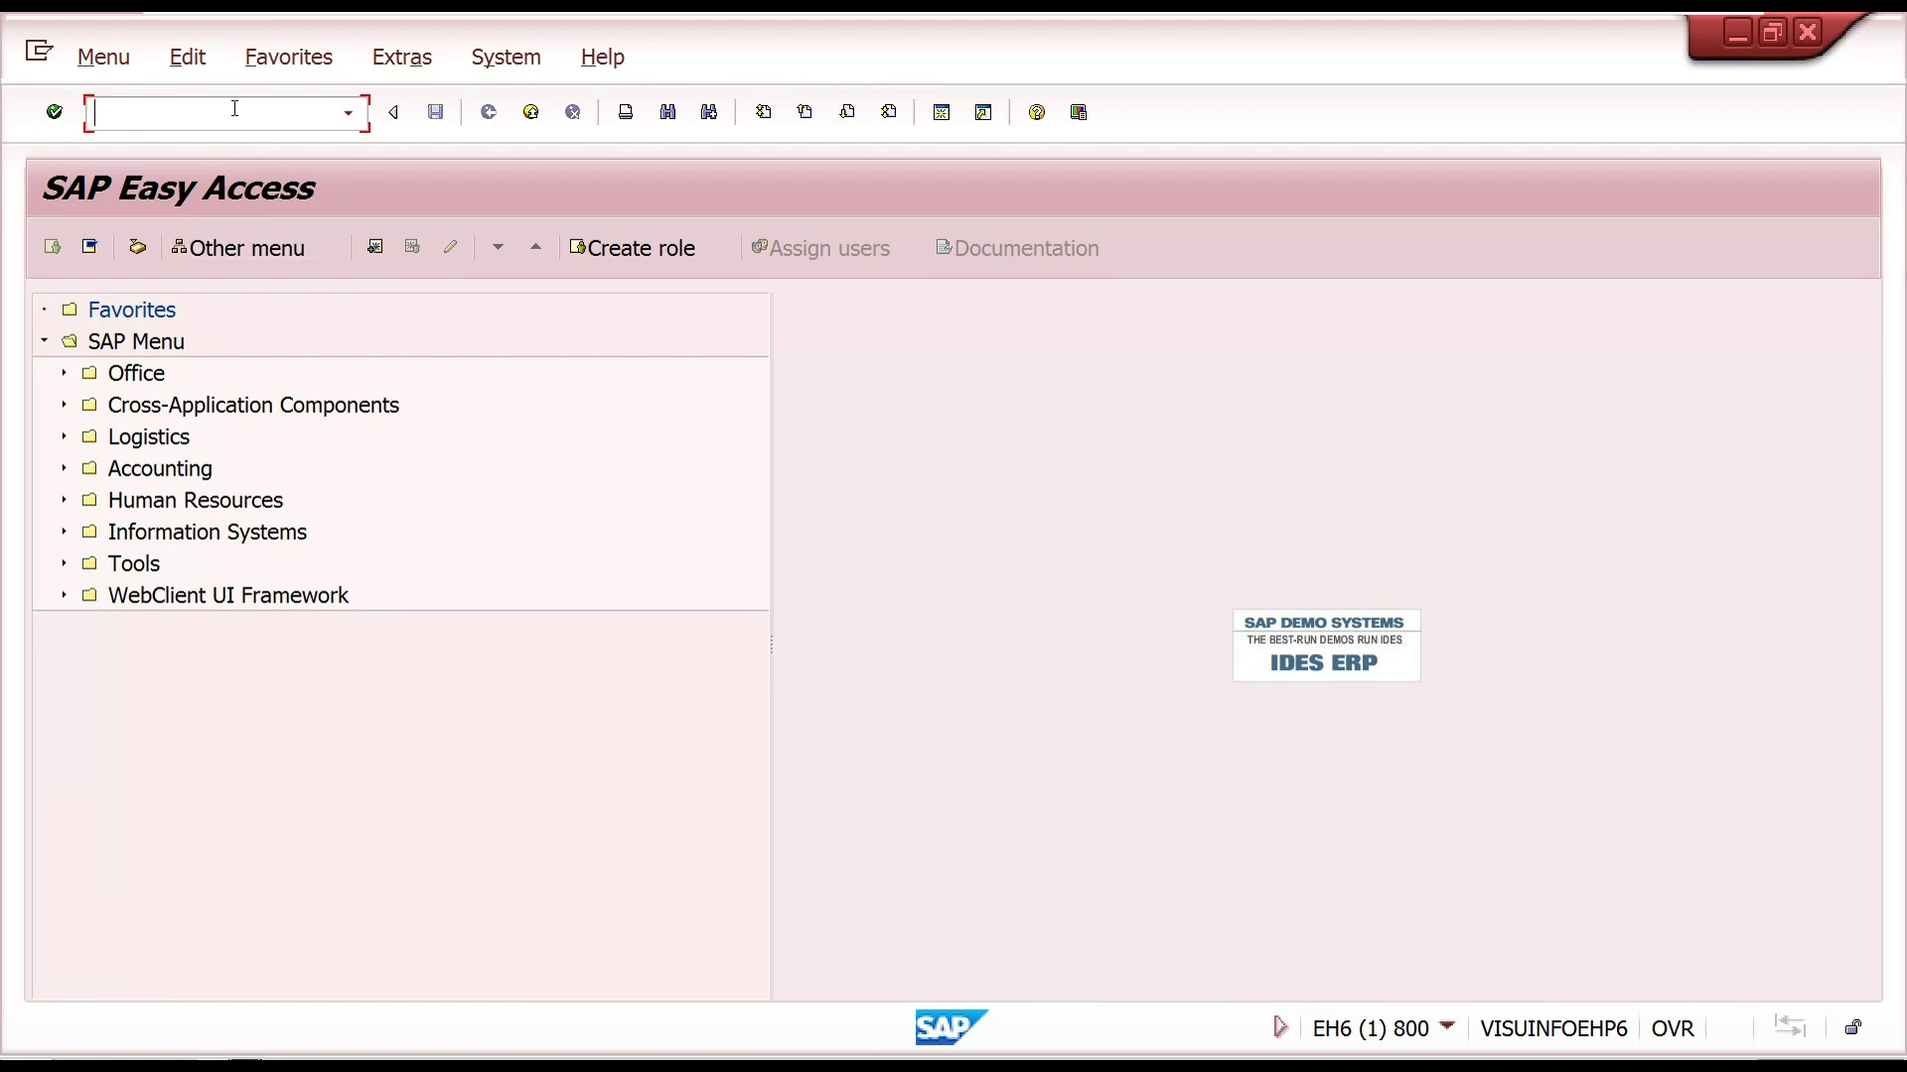
{"action": "type", "text": "VF04"}
{"action": "key", "text": "Return"}
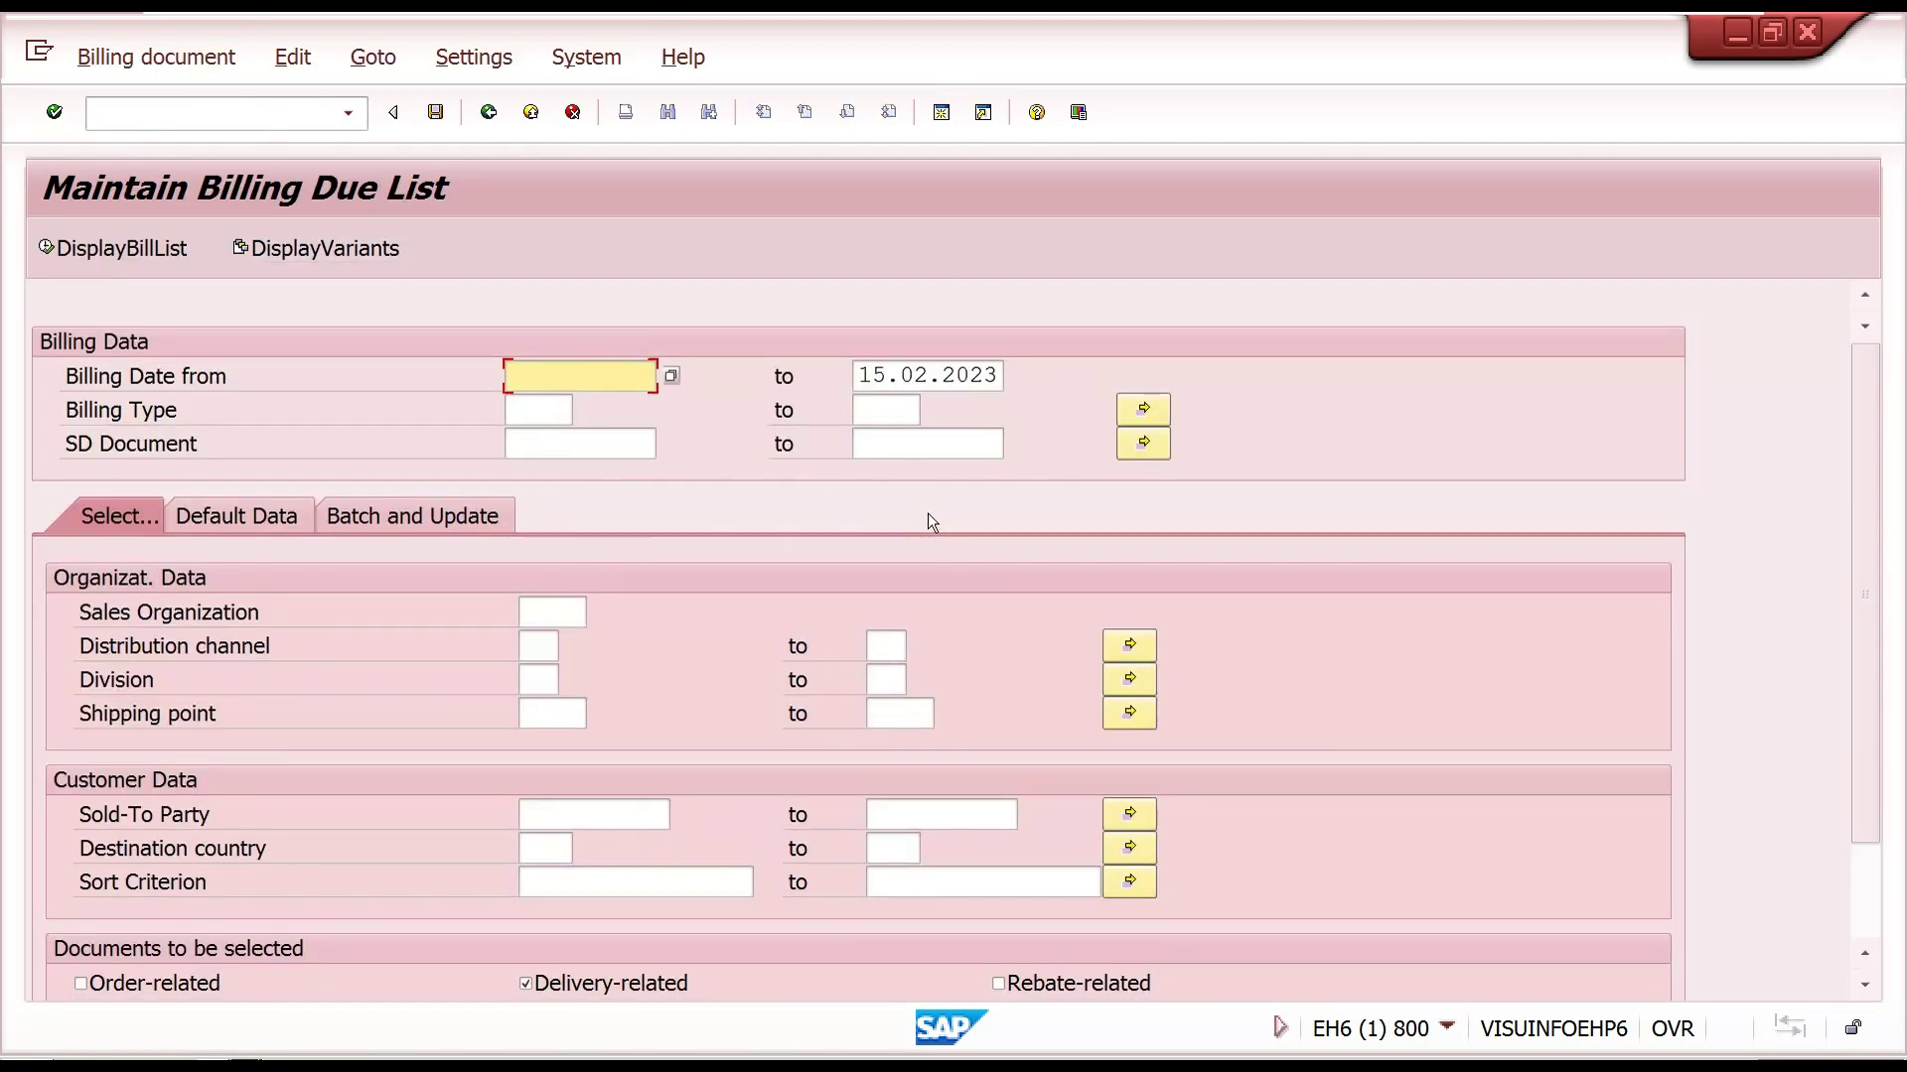
- Limit the documents to be selected to order-related ones, leaving delivery-related, rebate-related and intercompany billing unselected
{"action": "scroll", "coordinate": [1857, 776], "scroll_direction": "down", "scroll_amount": 2}
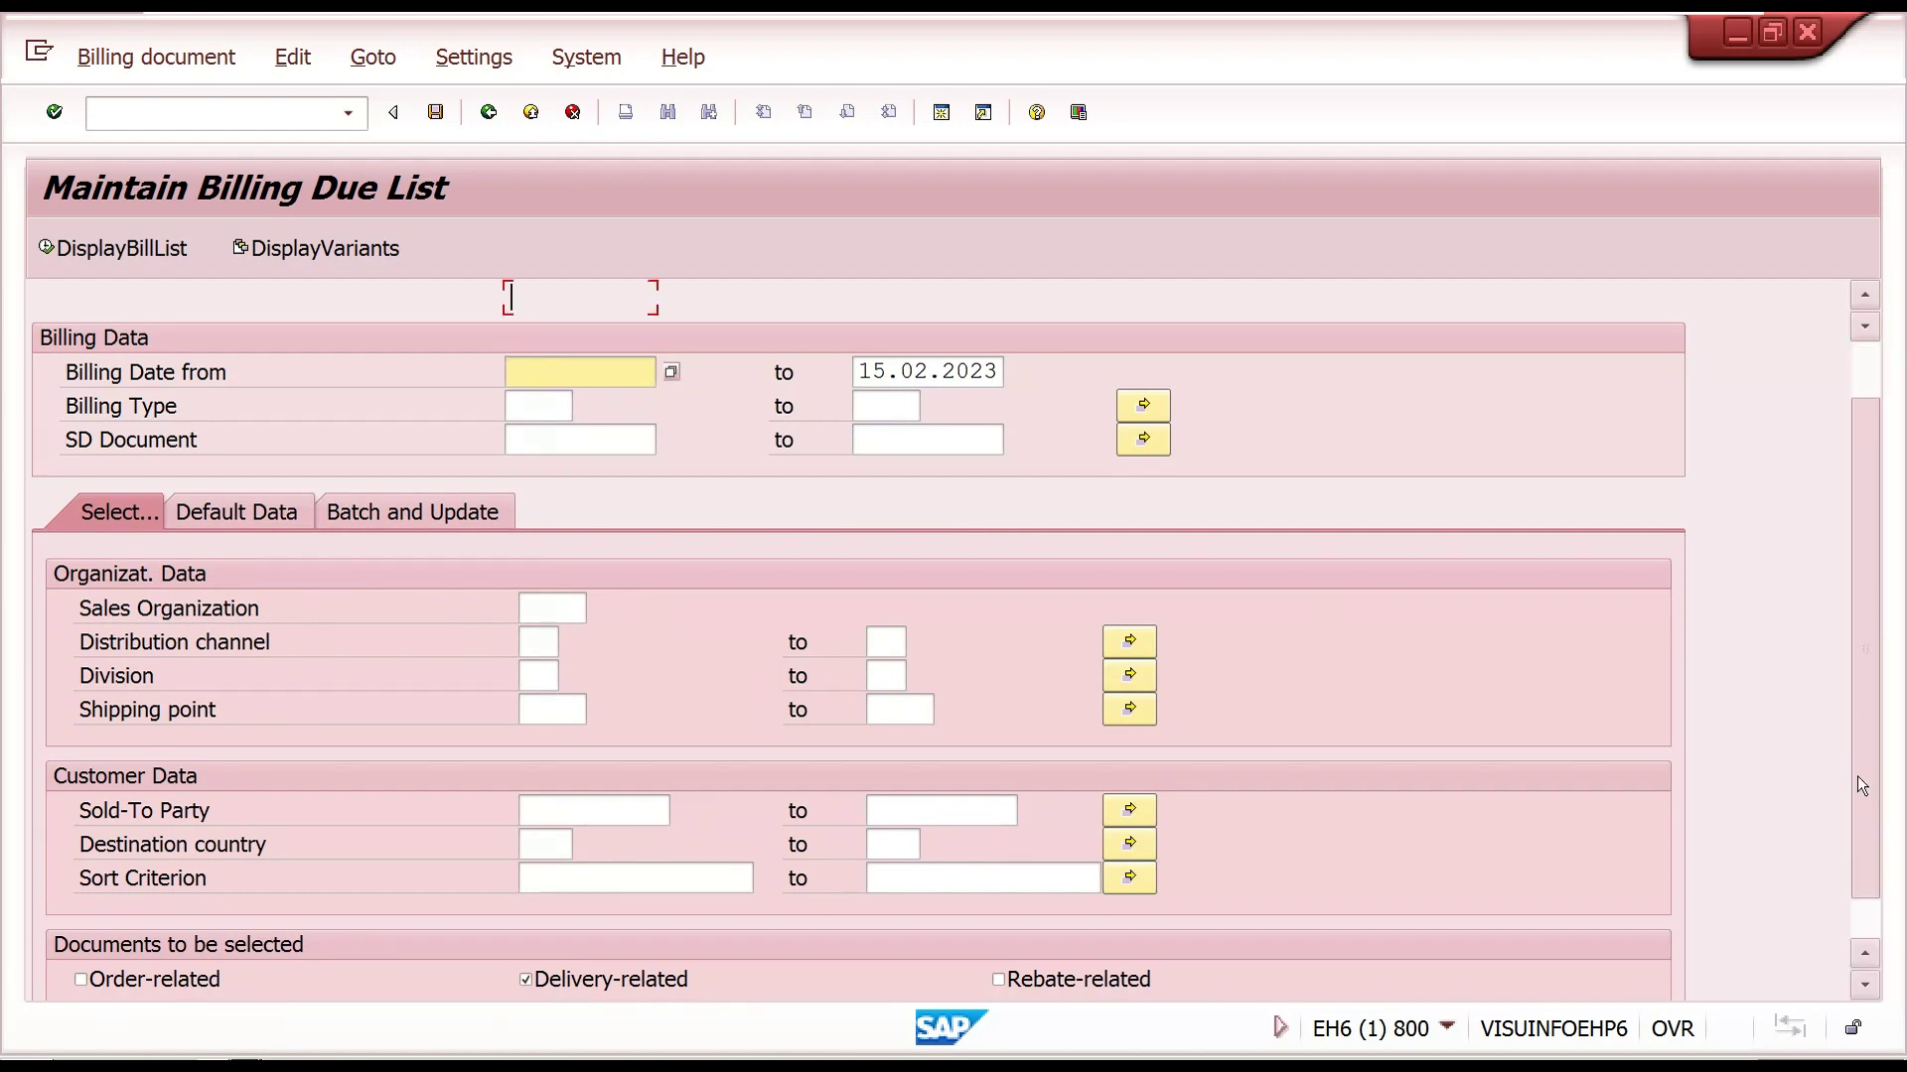
{"action": "scroll", "coordinate": [1849, 824], "scroll_direction": "down", "scroll_amount": 2}
{"action": "scroll", "coordinate": [1829, 664], "scroll_direction": "up", "scroll_amount": 4}
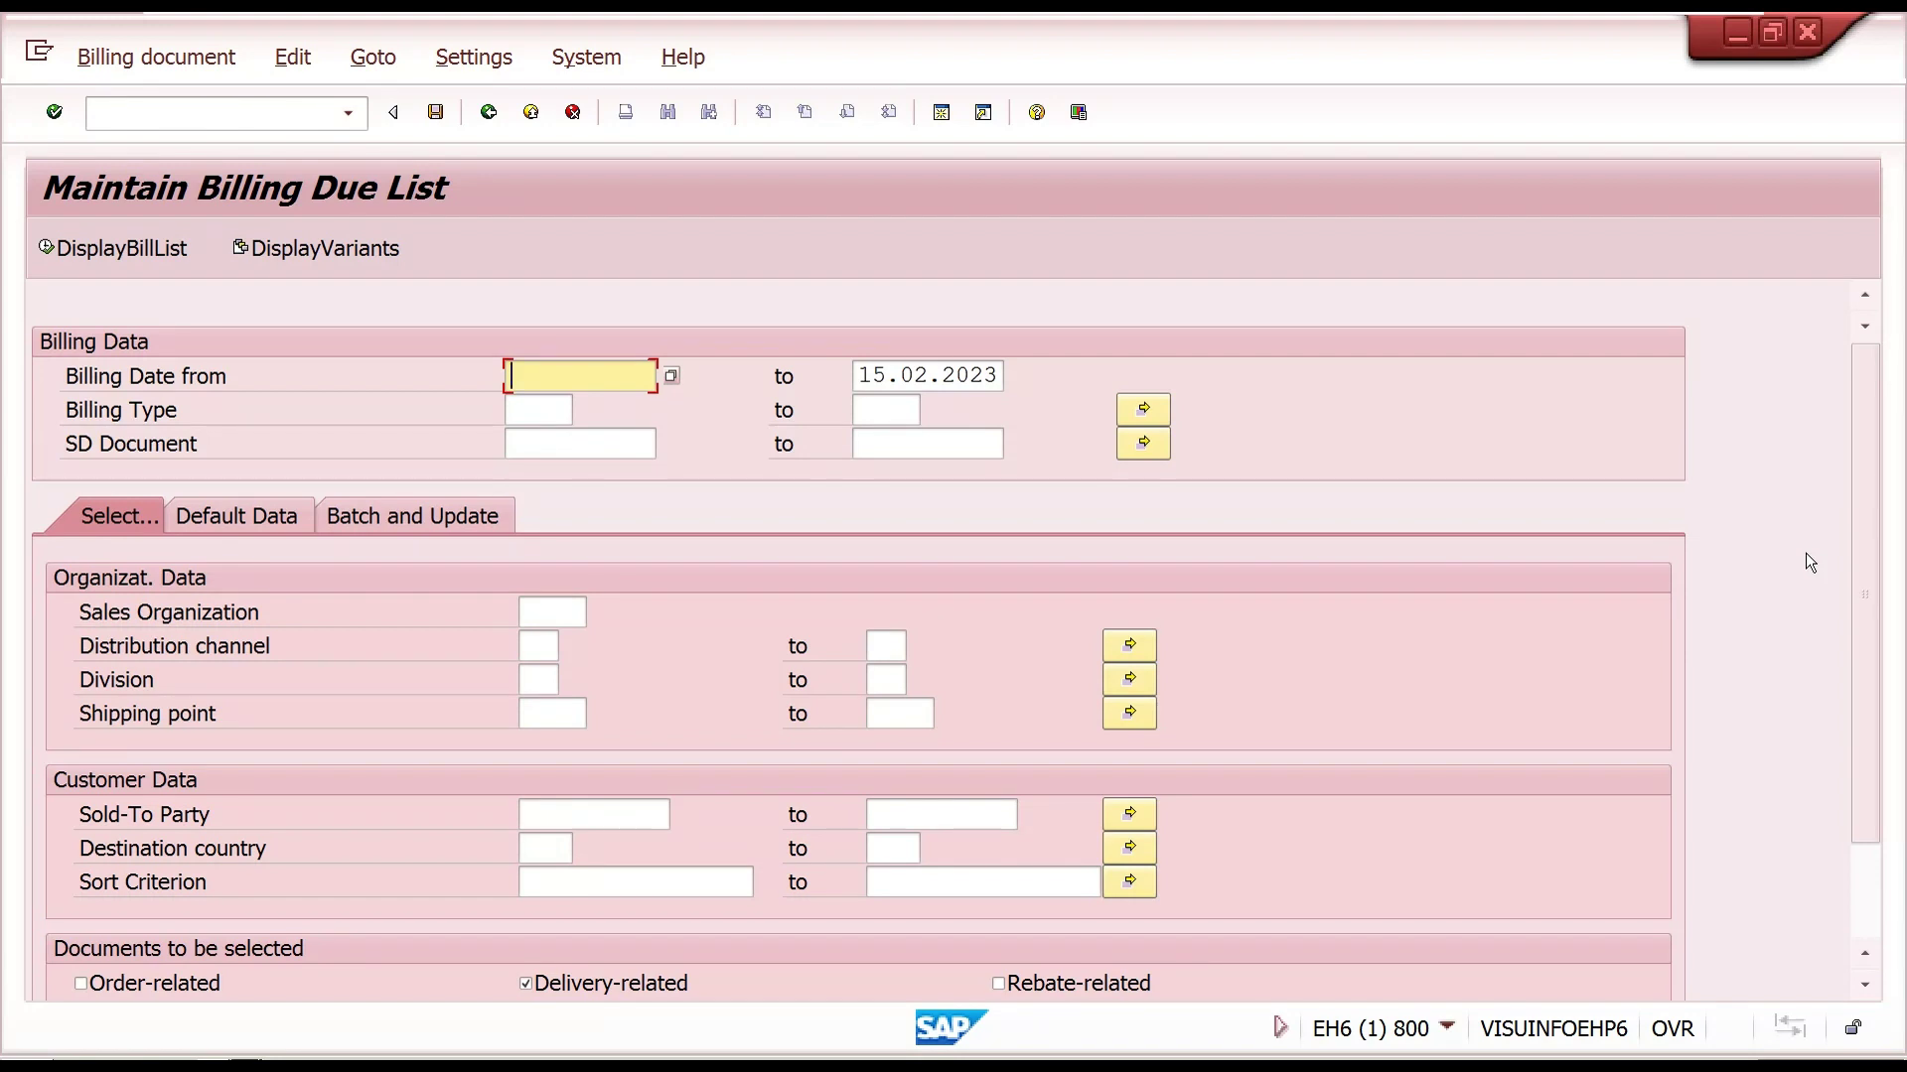
{"action": "left_click", "coordinate": [1875, 926]}
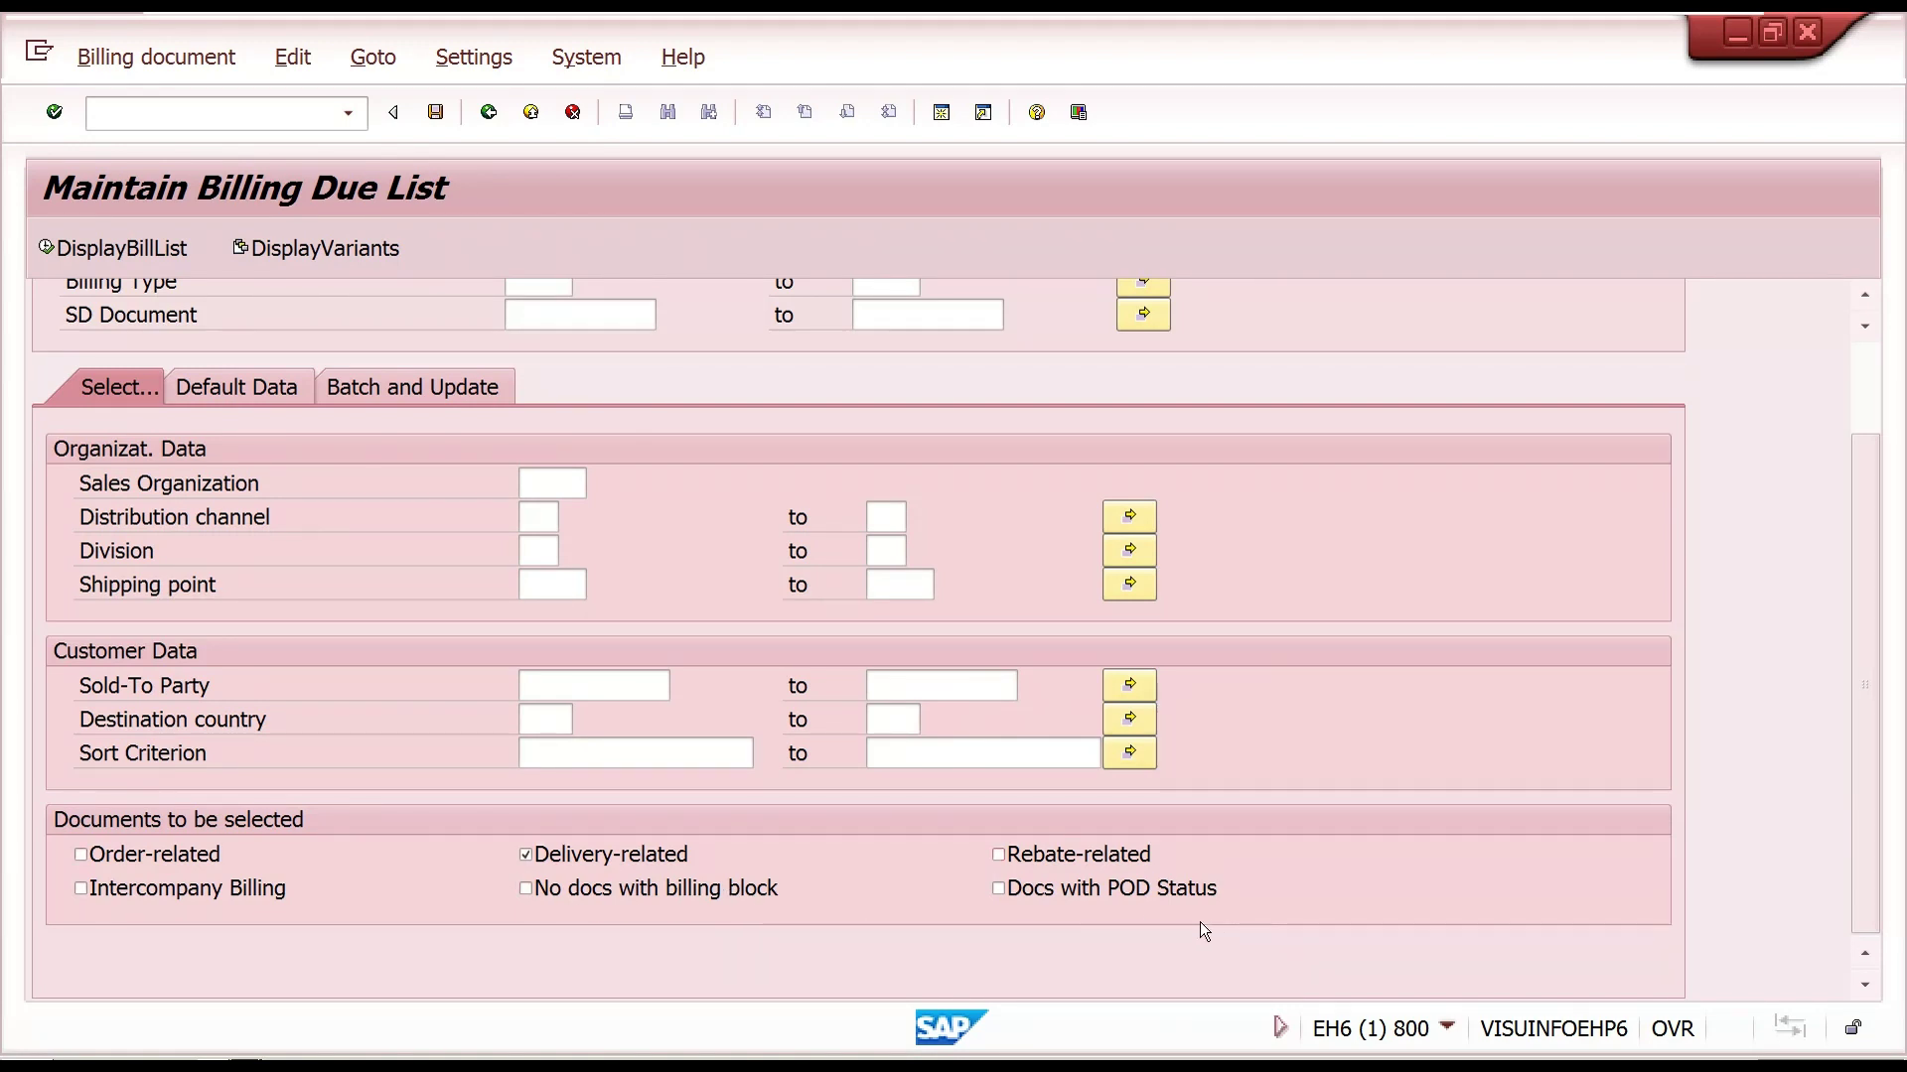
{"action": "left_click", "coordinate": [83, 854]}
{"action": "left_click", "coordinate": [1045, 861]}
{"action": "left_click", "coordinate": [169, 888]}
{"action": "left_click", "coordinate": [551, 861]}
{"action": "left_click", "coordinate": [1061, 862]}
{"action": "left_click", "coordinate": [130, 889]}
{"action": "scroll", "coordinate": [1867, 427], "scroll_direction": "up", "scroll_amount": 3}
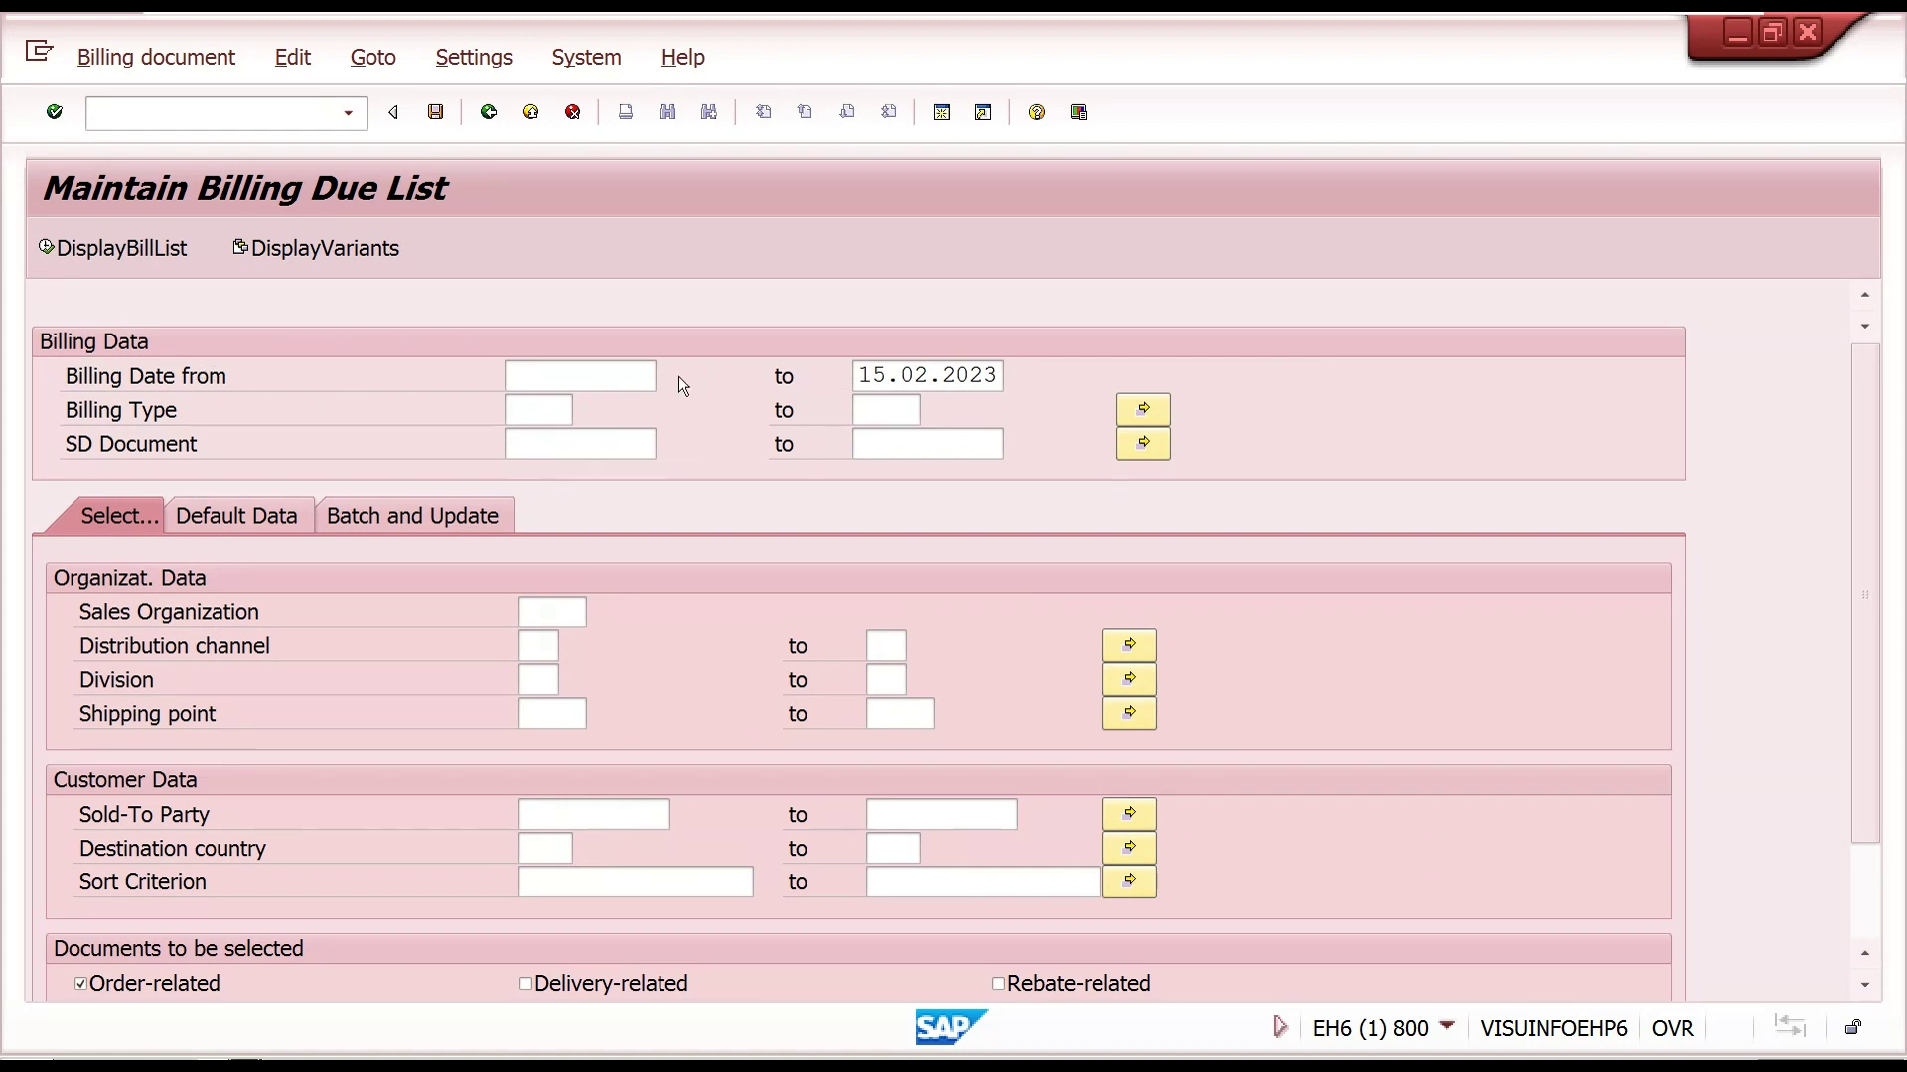
- Choose 04.07.2022 from the calendar as the start of the billing date range
{"action": "left_click", "coordinate": [632, 372]}
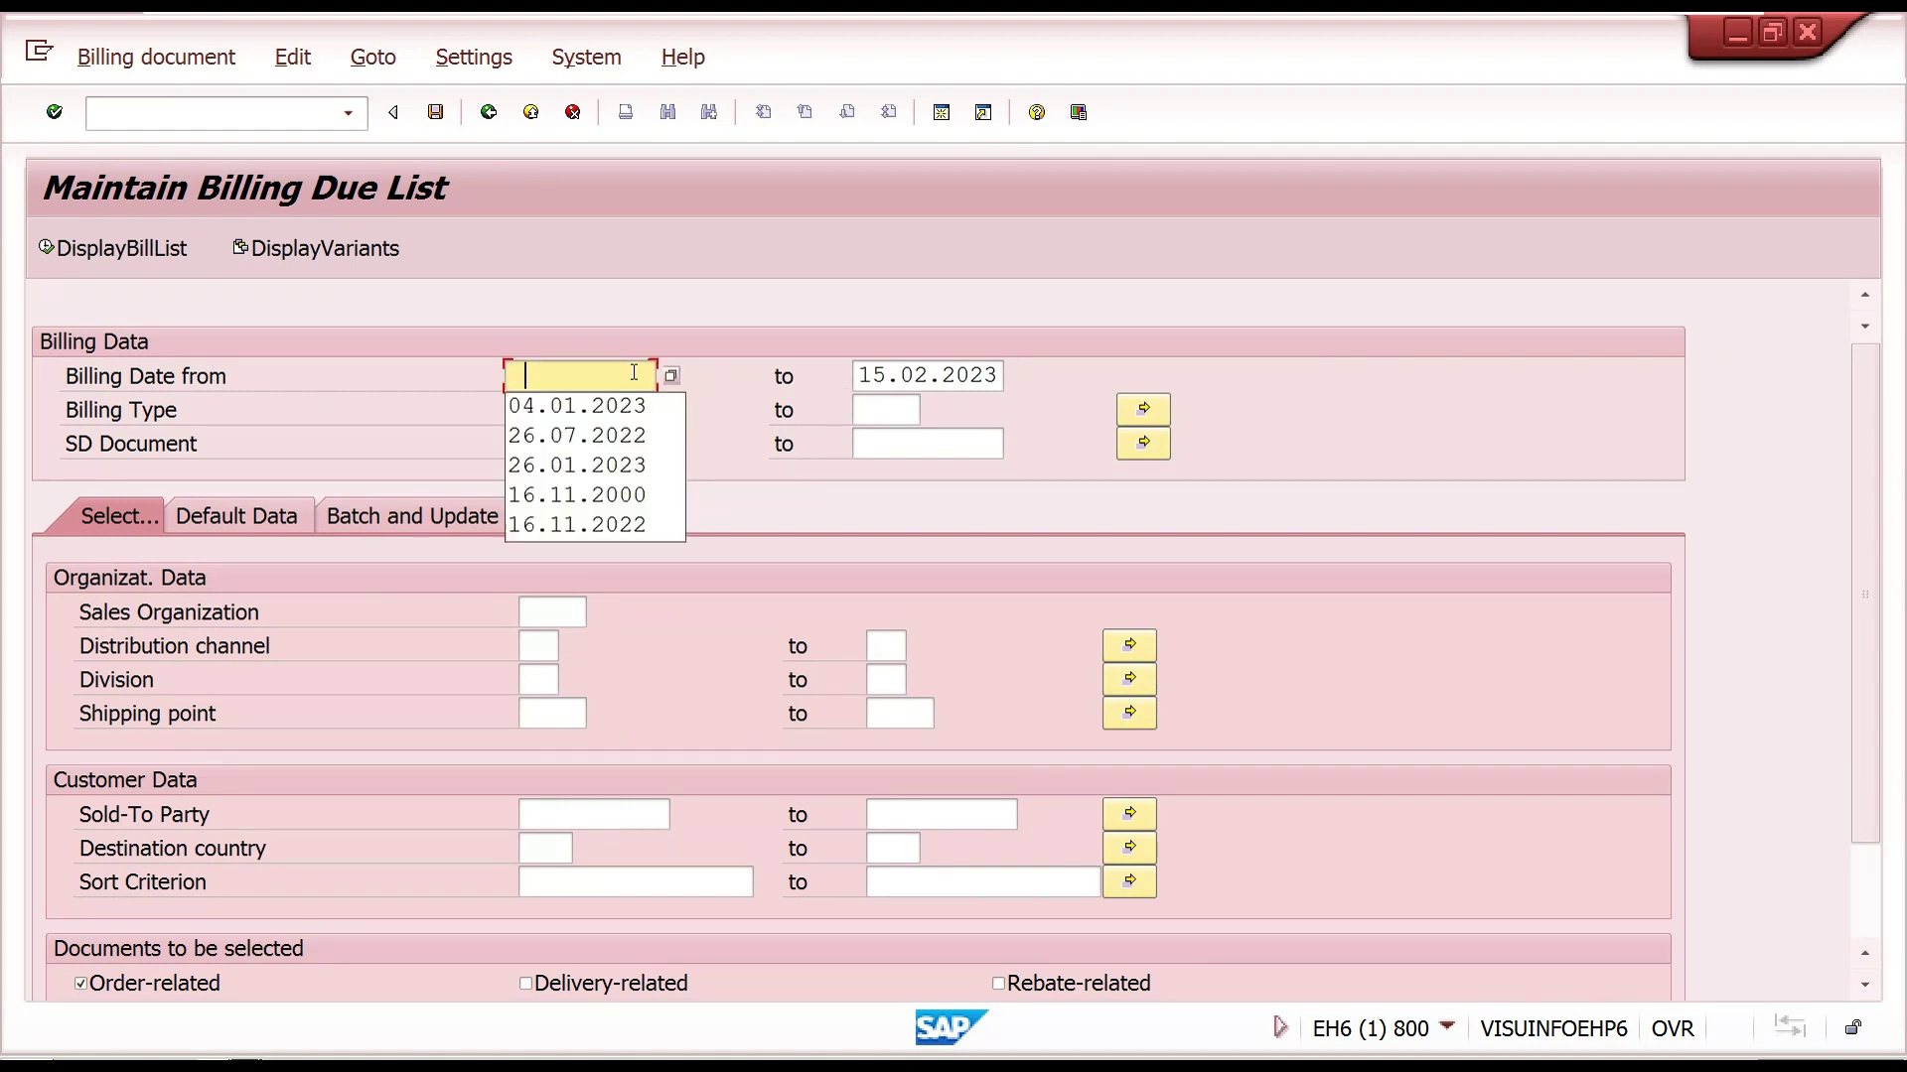
{"action": "left_click", "coordinate": [671, 375]}
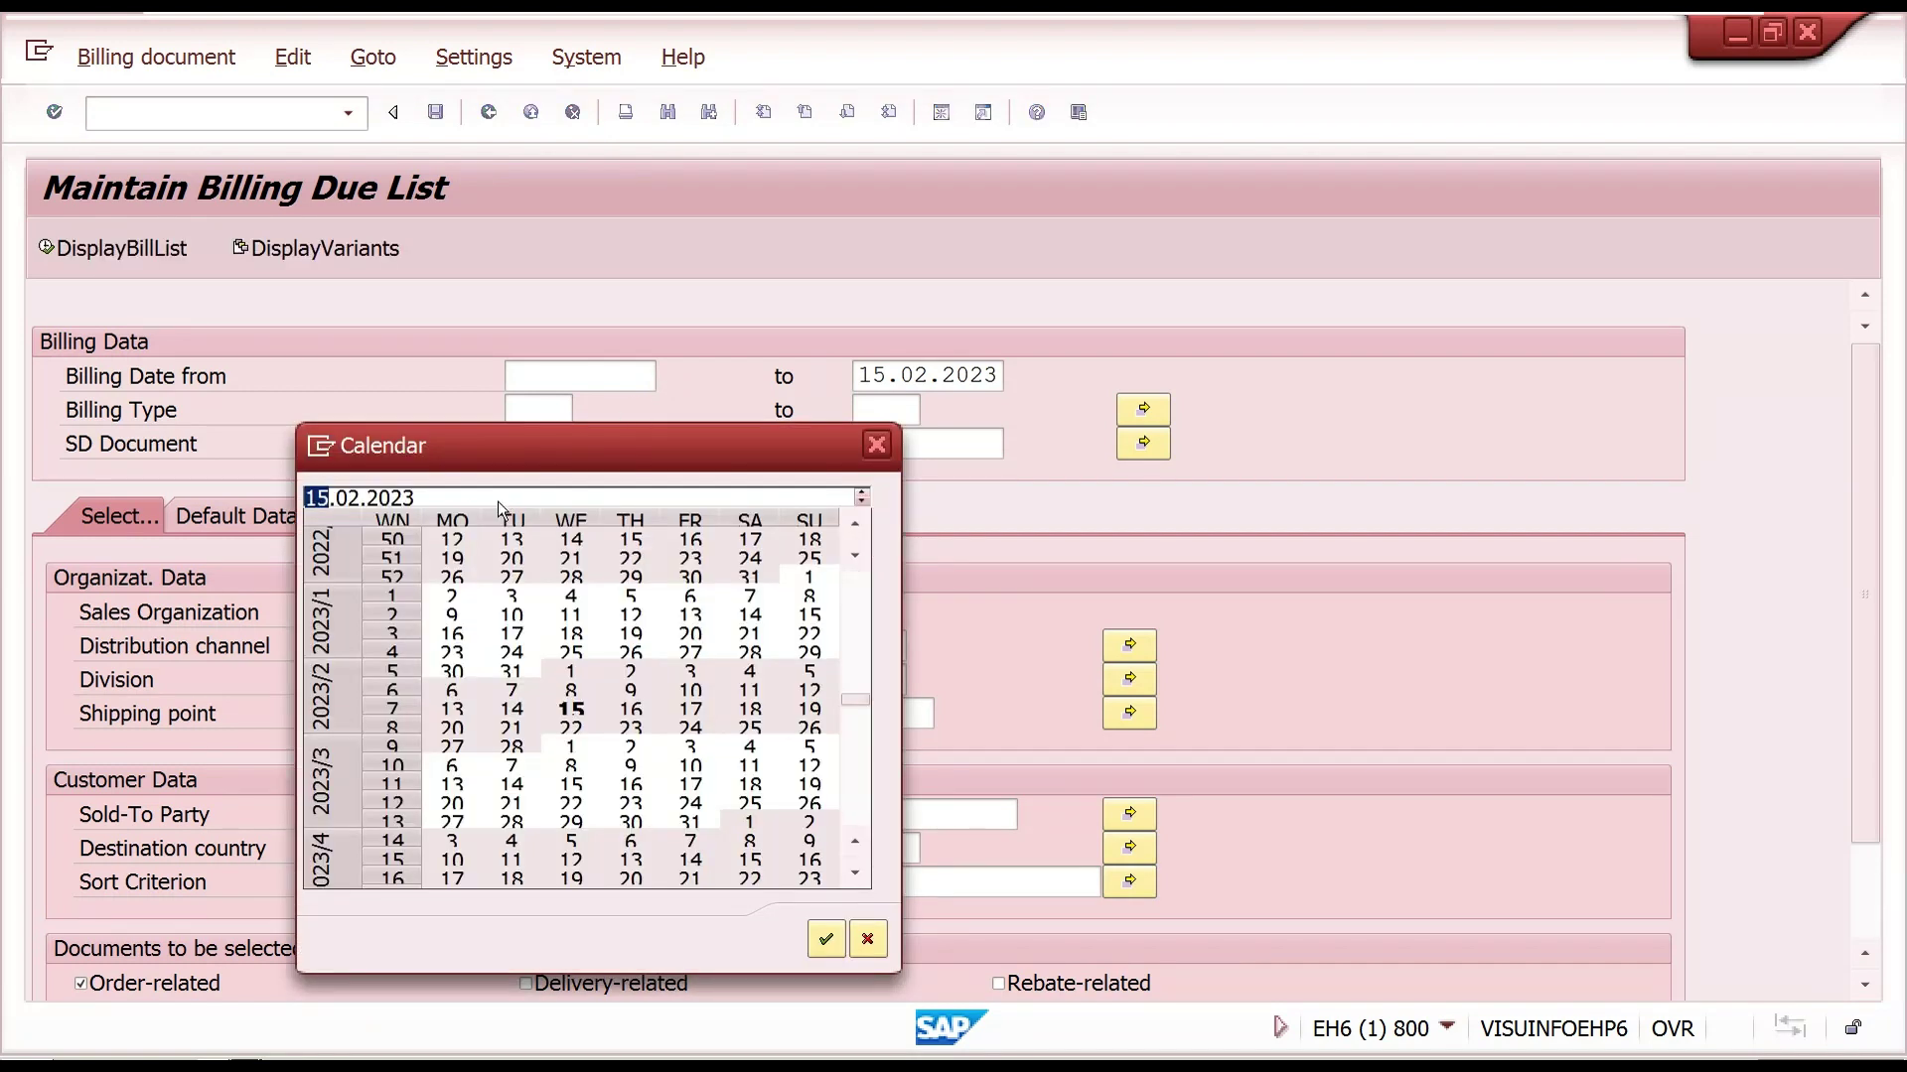
{"action": "scroll", "coordinate": [854, 586], "scroll_direction": "down", "scroll_amount": 3}
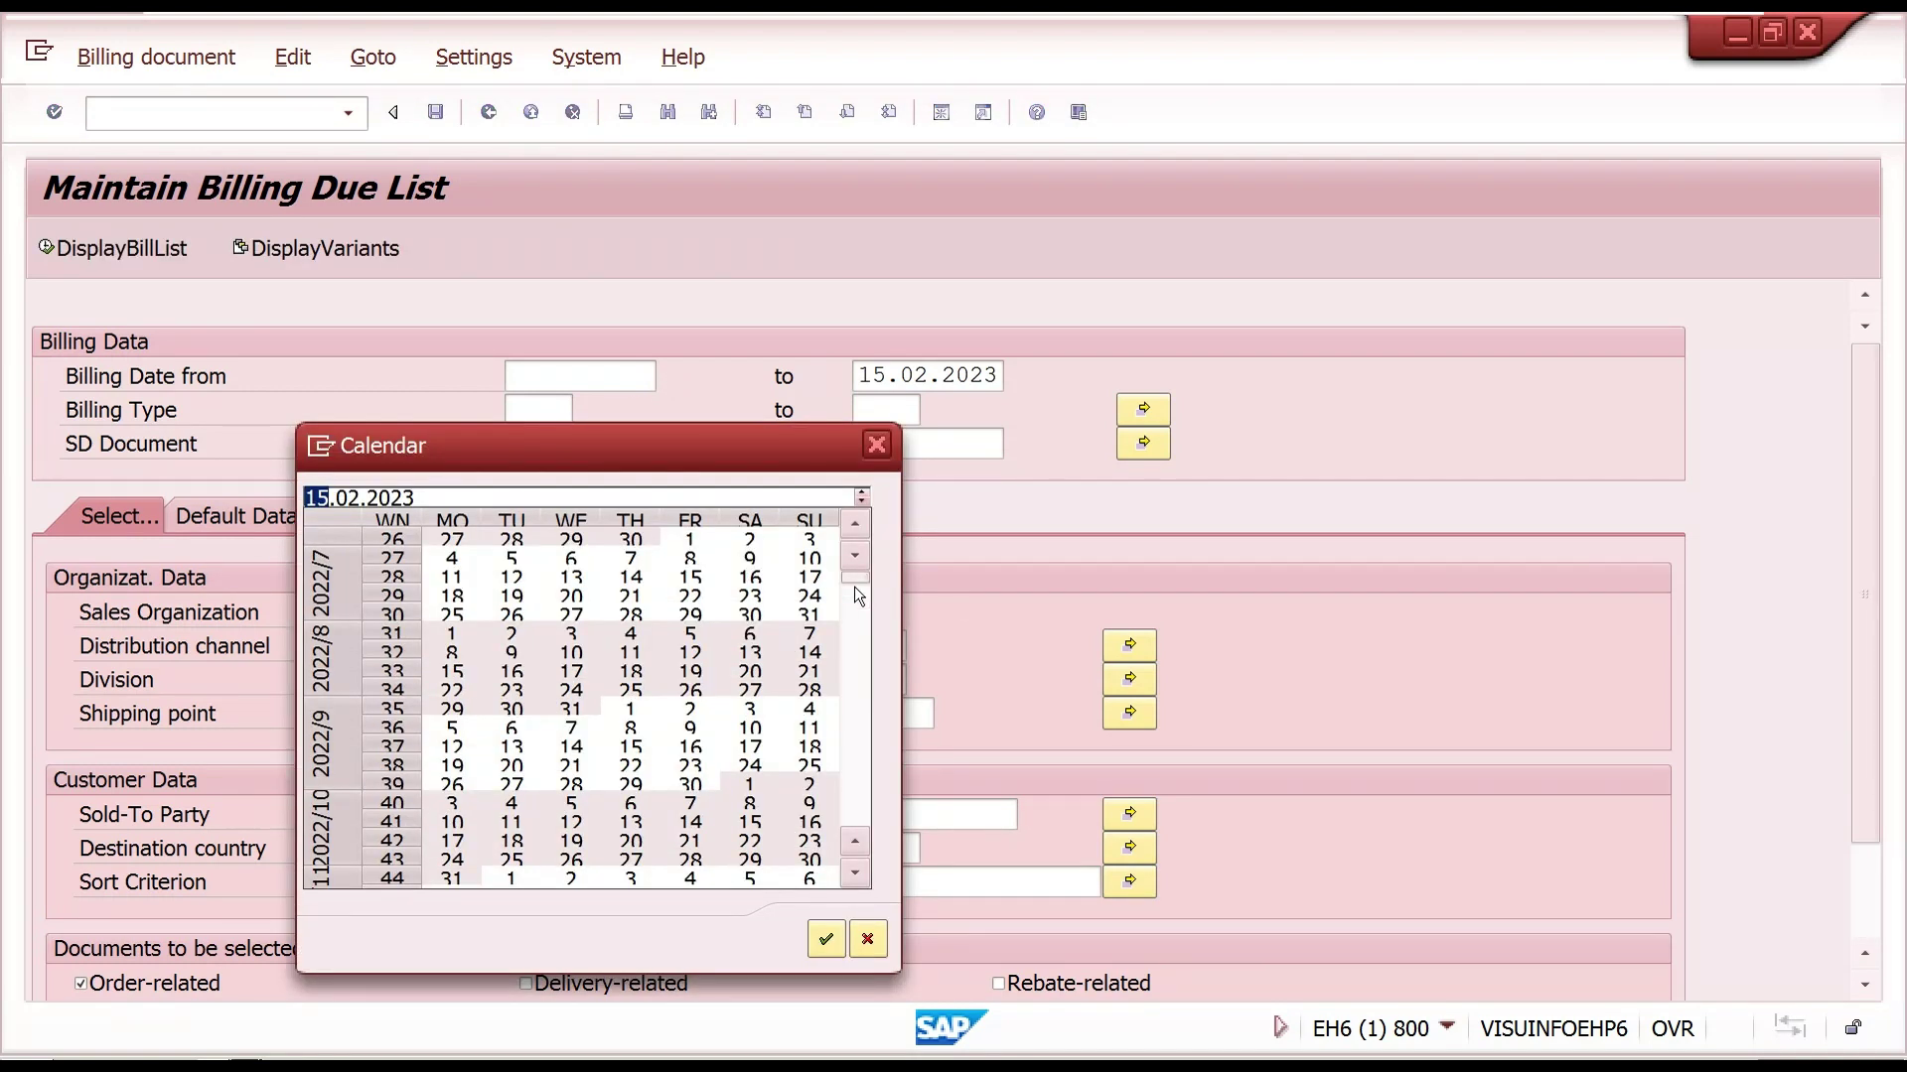
{"action": "left_click", "coordinate": [453, 558]}
{"action": "double_click", "coordinate": [455, 558]}
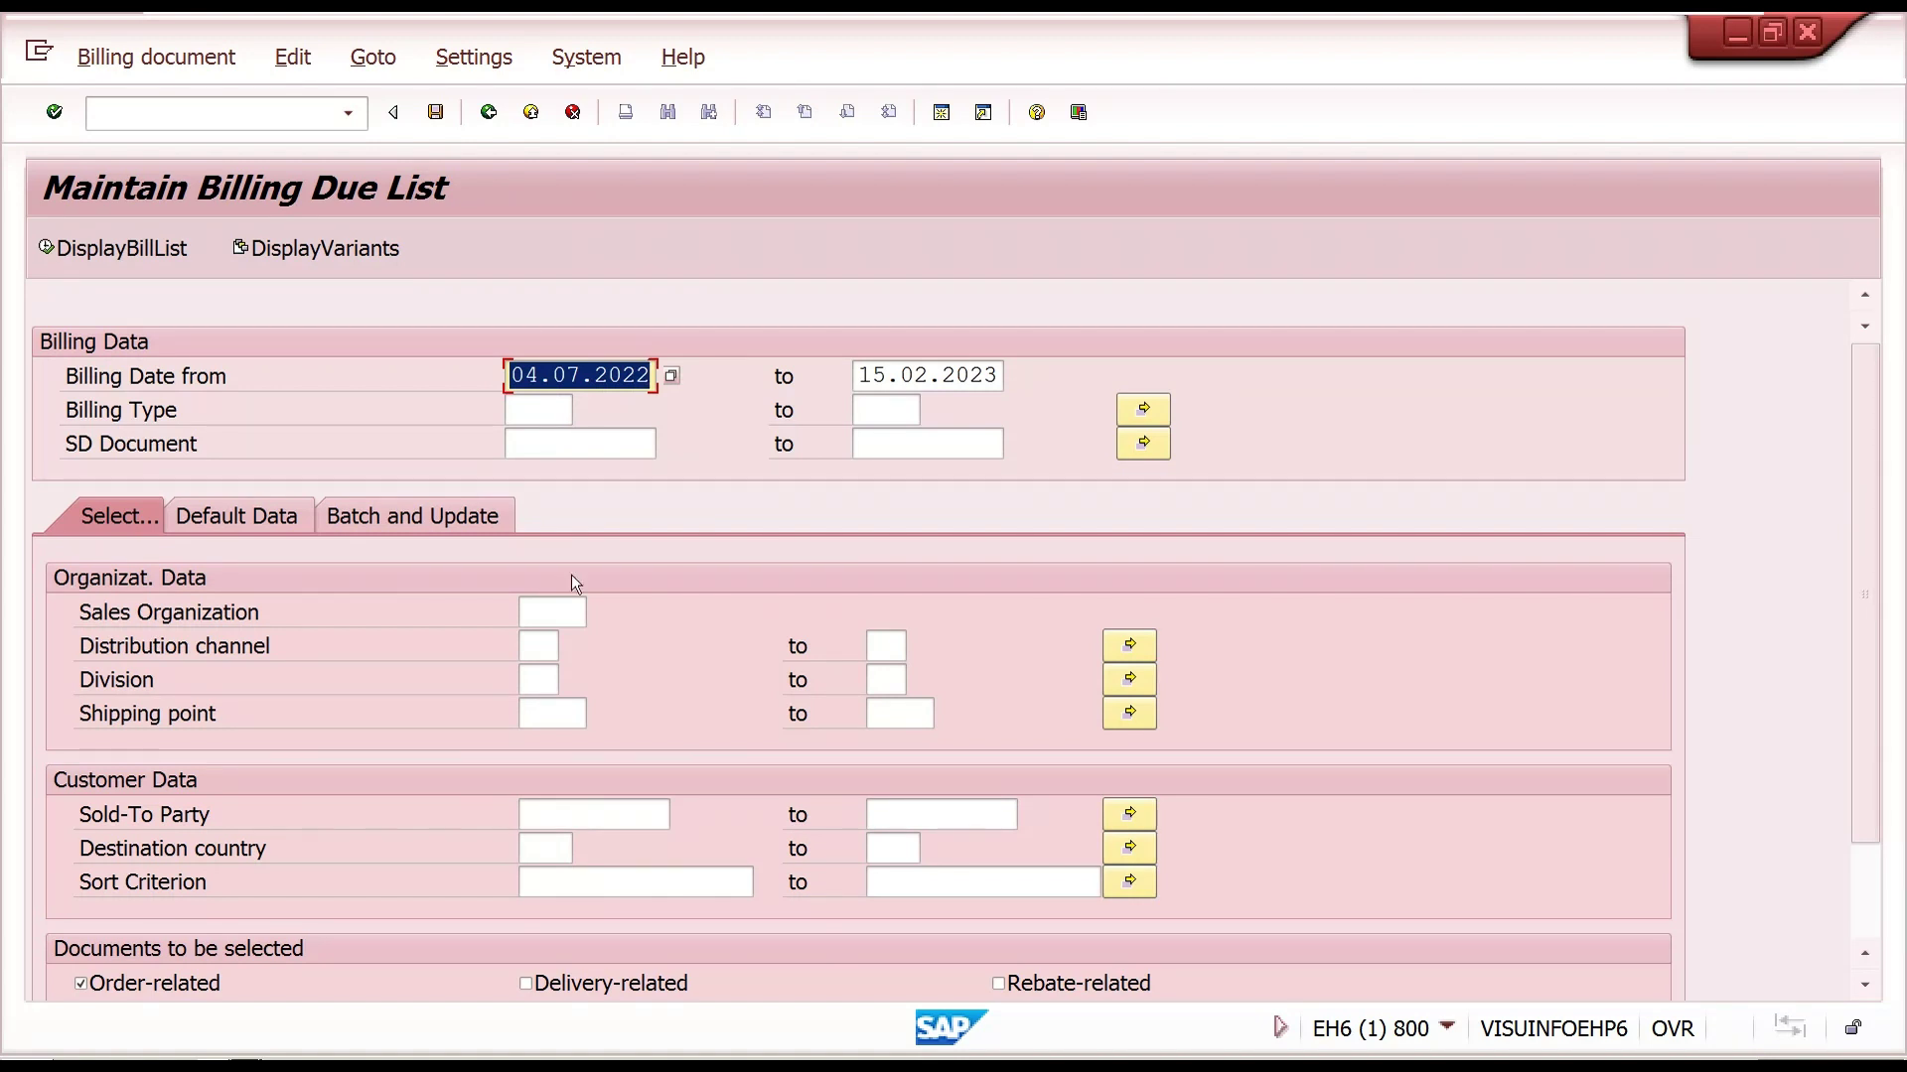
- Examine the billing type range and its multiple selection options, plus the sales organization and distribution channel fields
{"action": "left_click", "coordinate": [556, 412]}
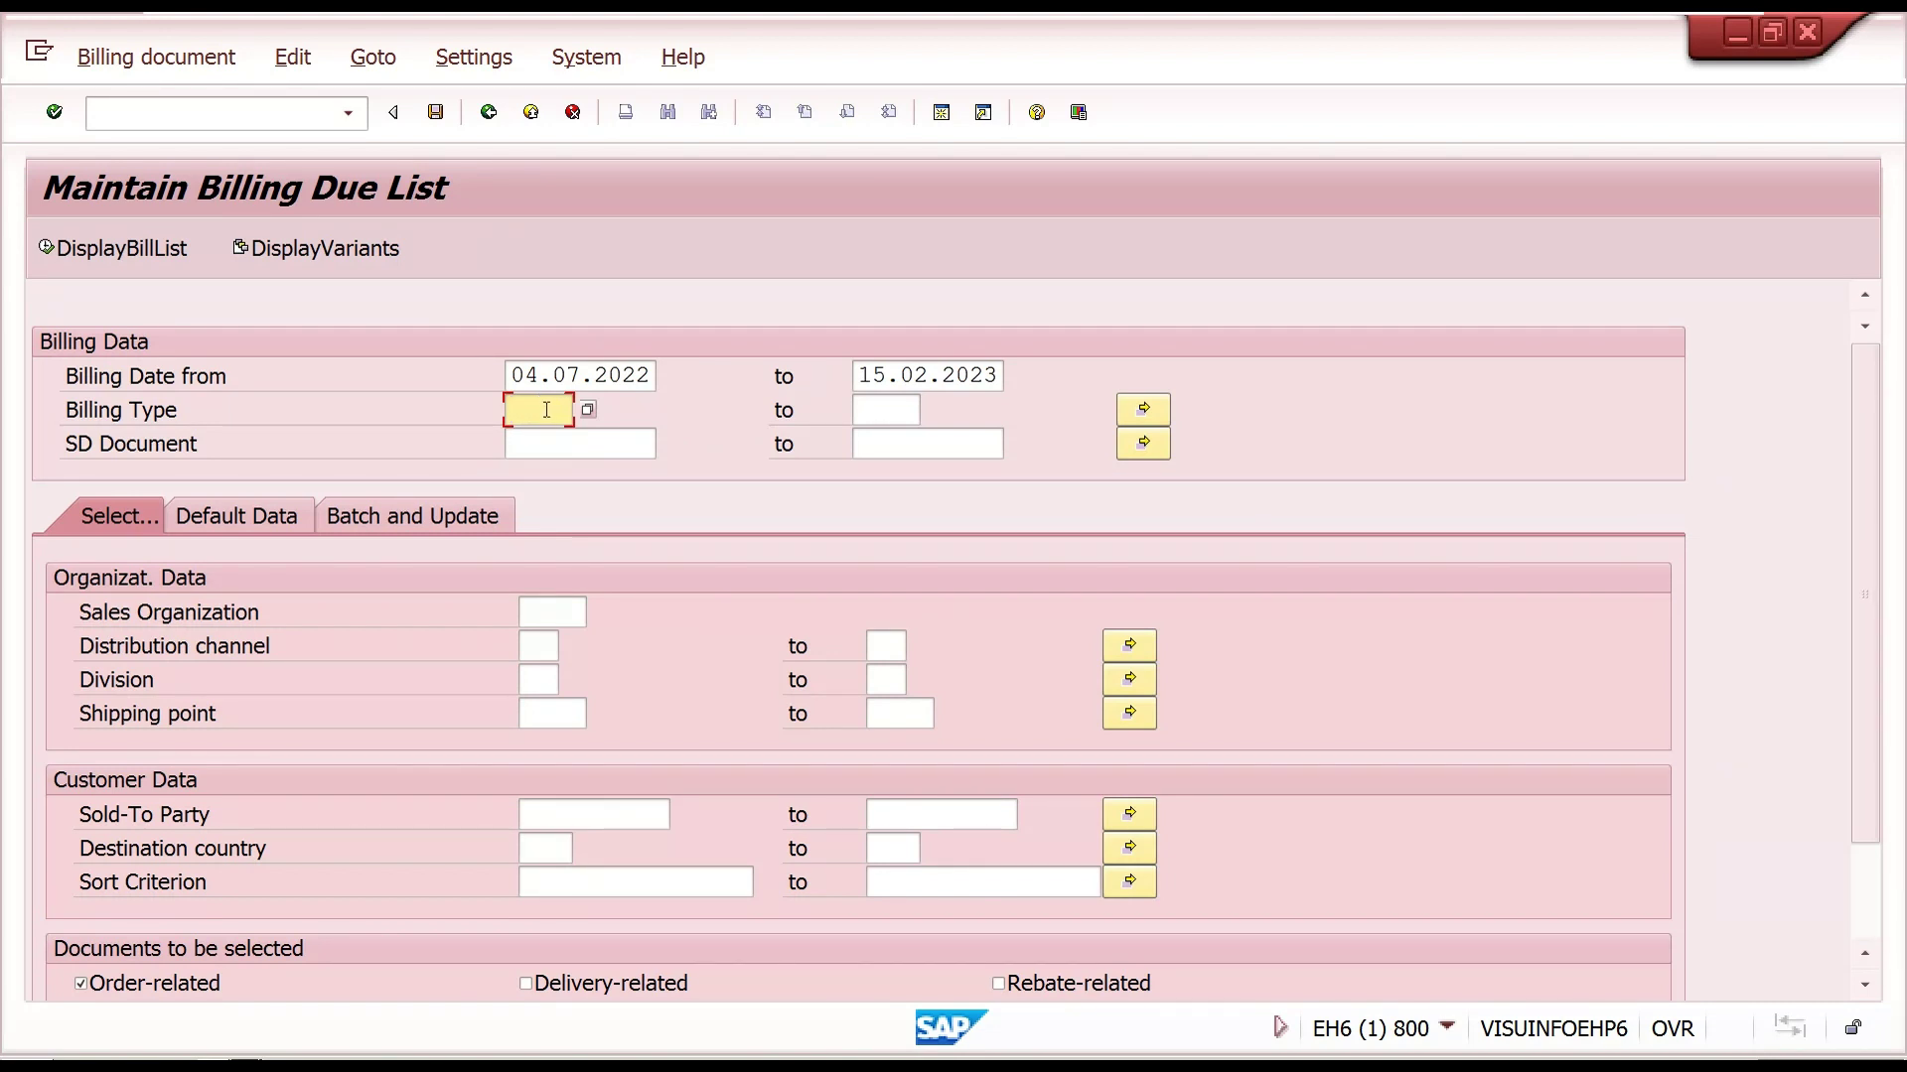
{"action": "left_click", "coordinate": [886, 415]}
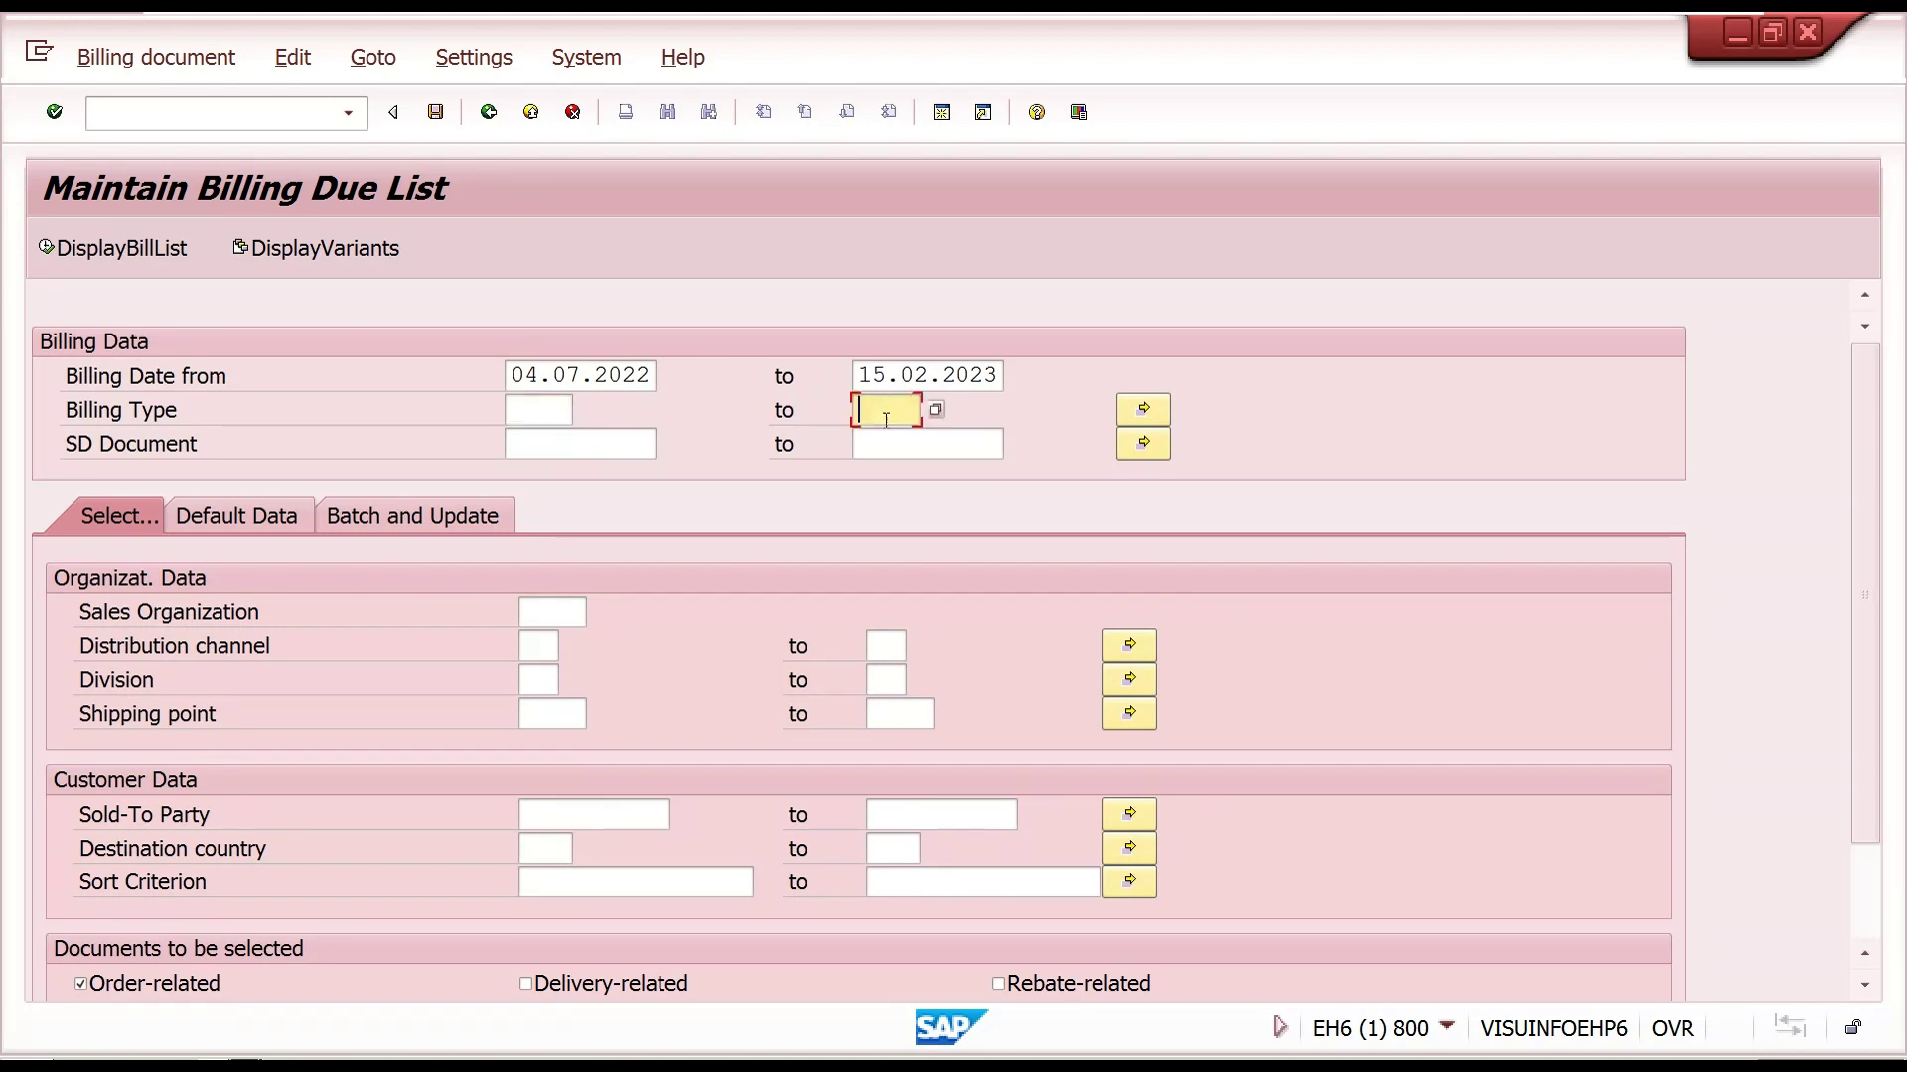
{"action": "left_click", "coordinate": [1162, 415]}
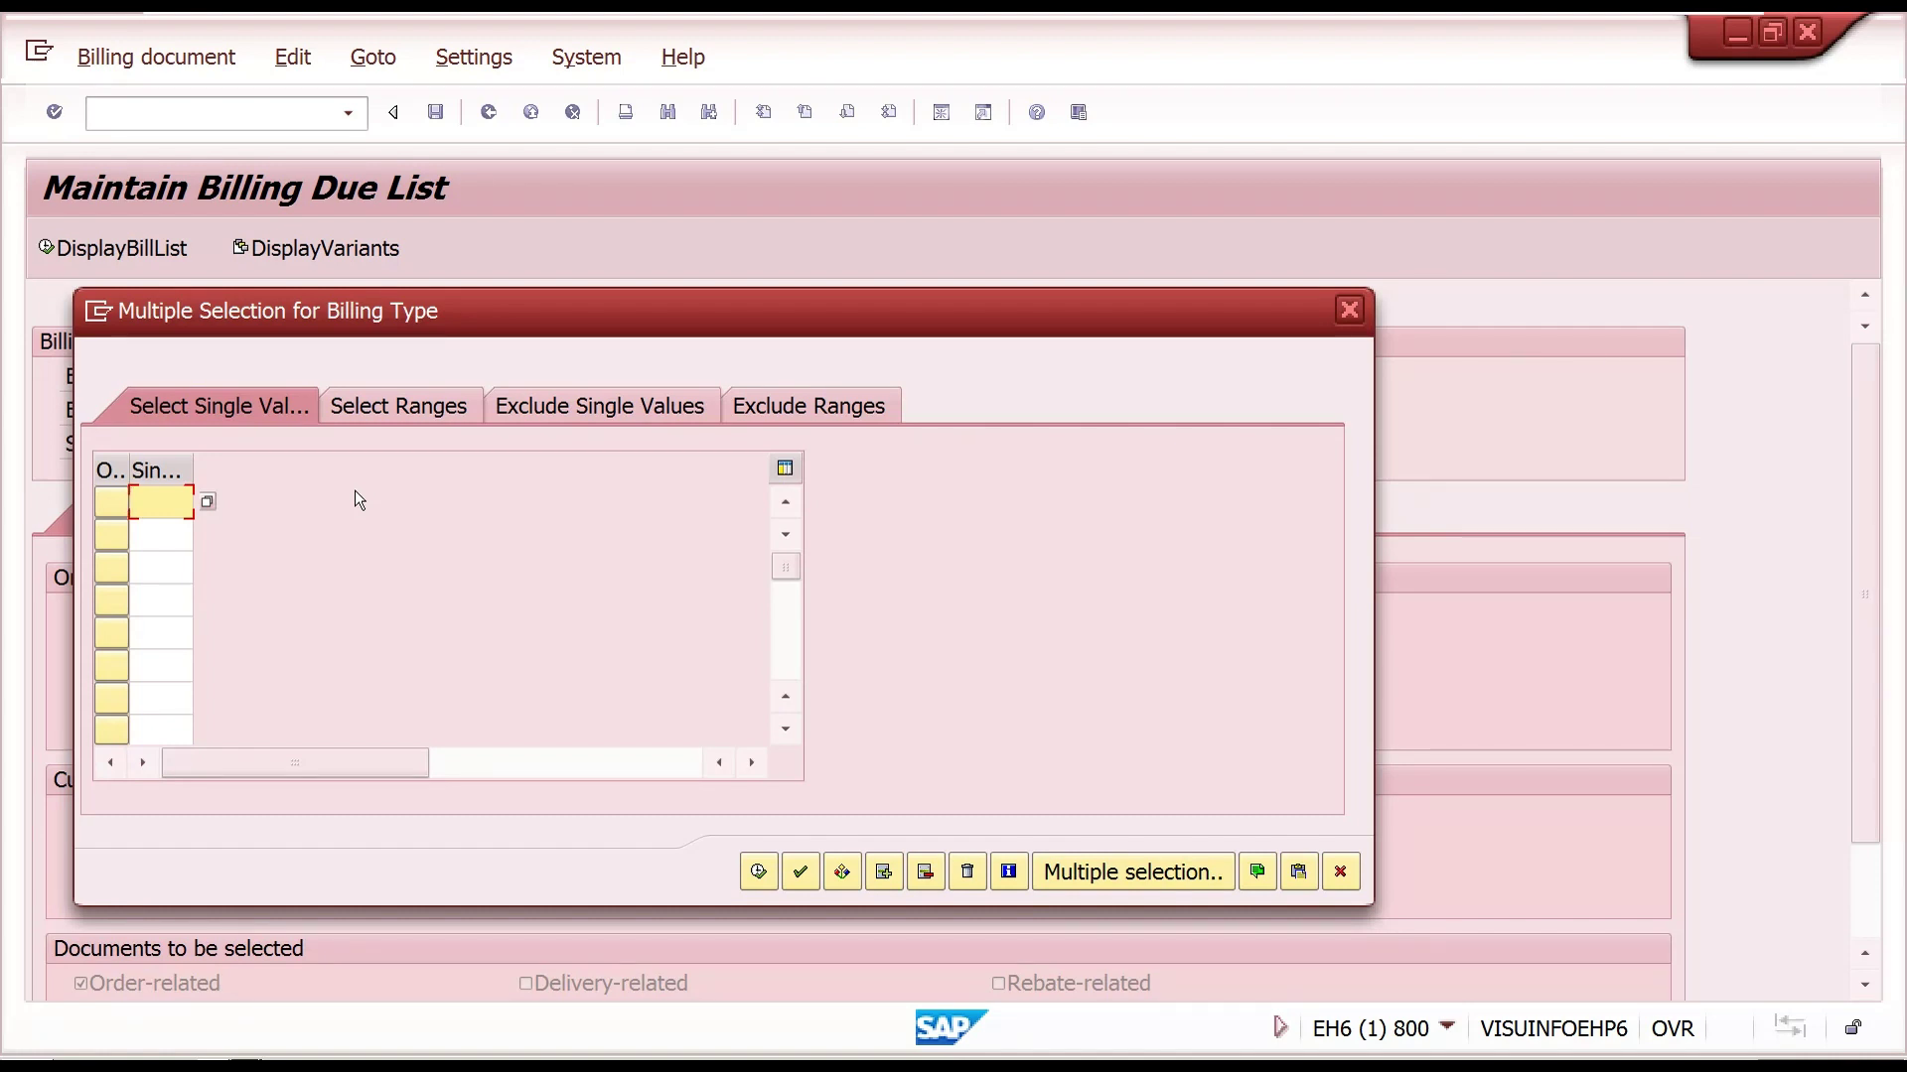
{"action": "left_click", "coordinate": [1350, 311]}
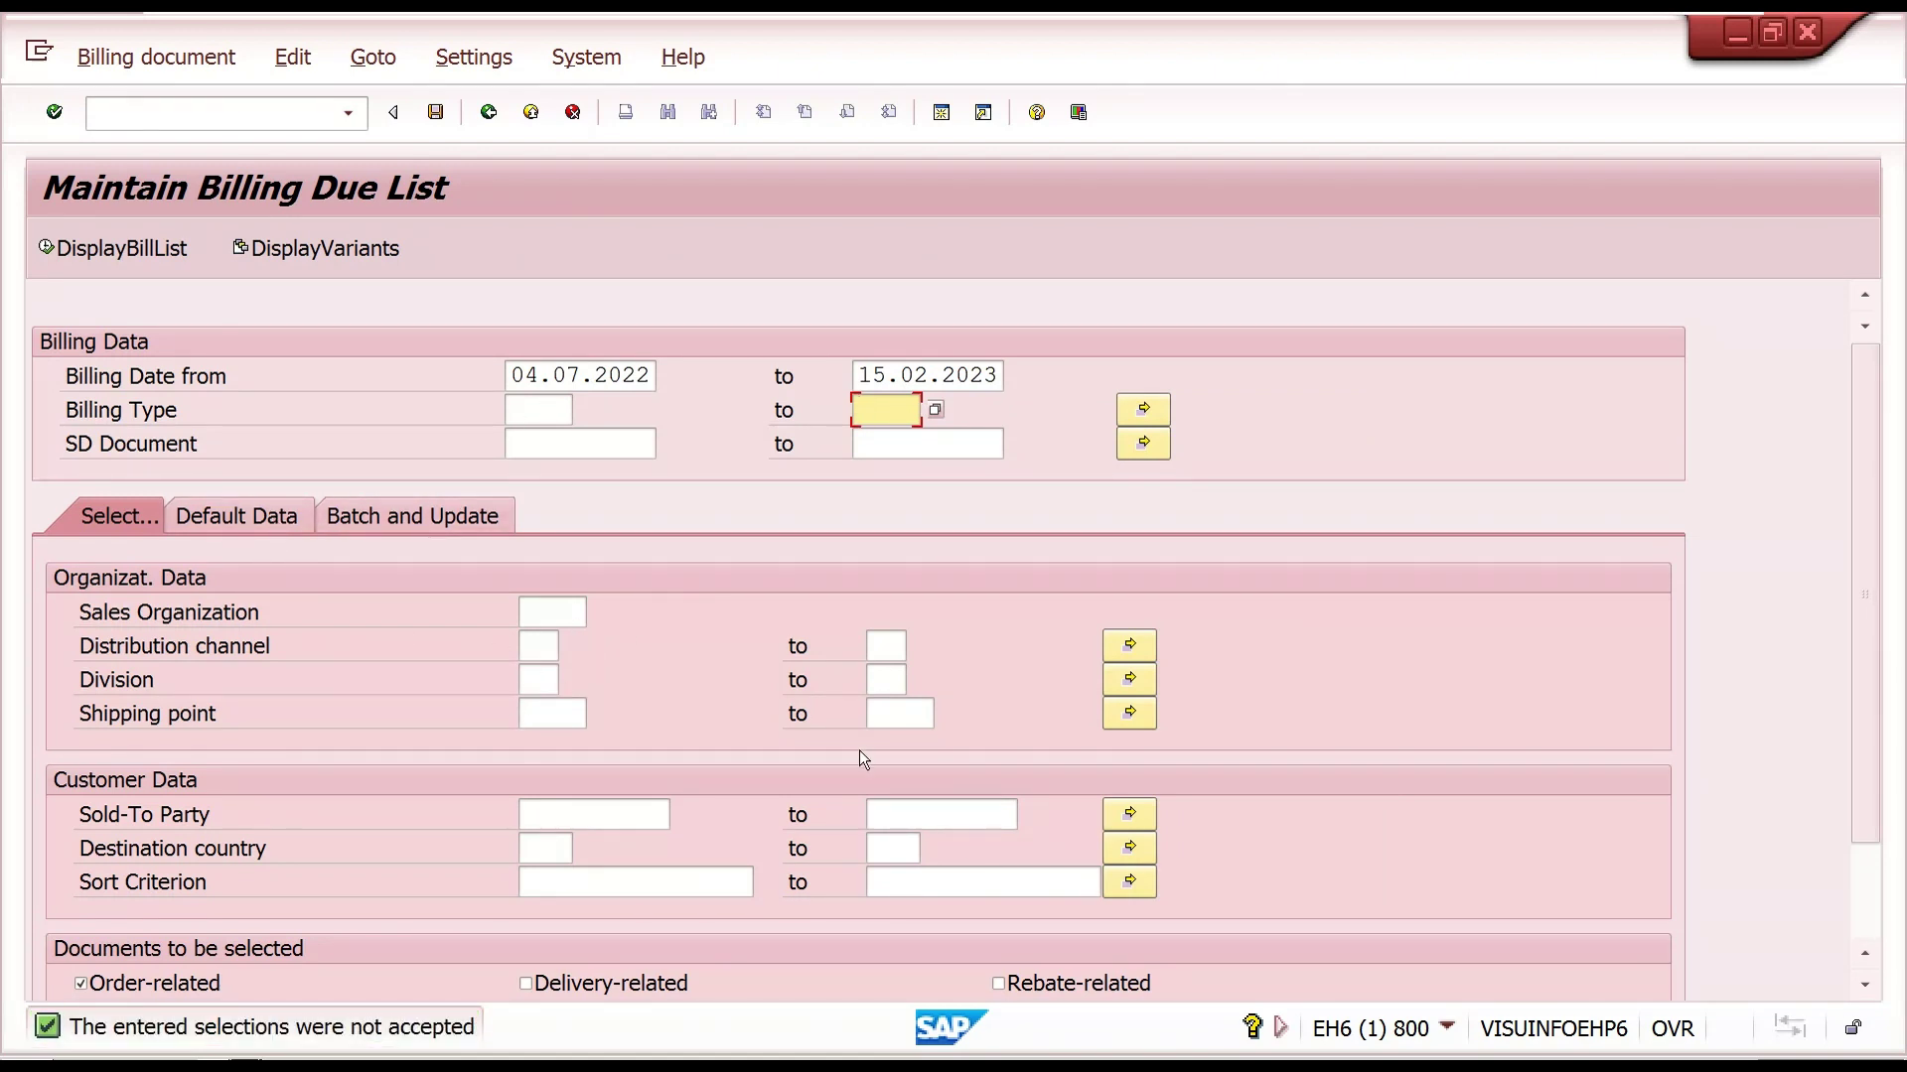
{"action": "left_click", "coordinate": [553, 617]}
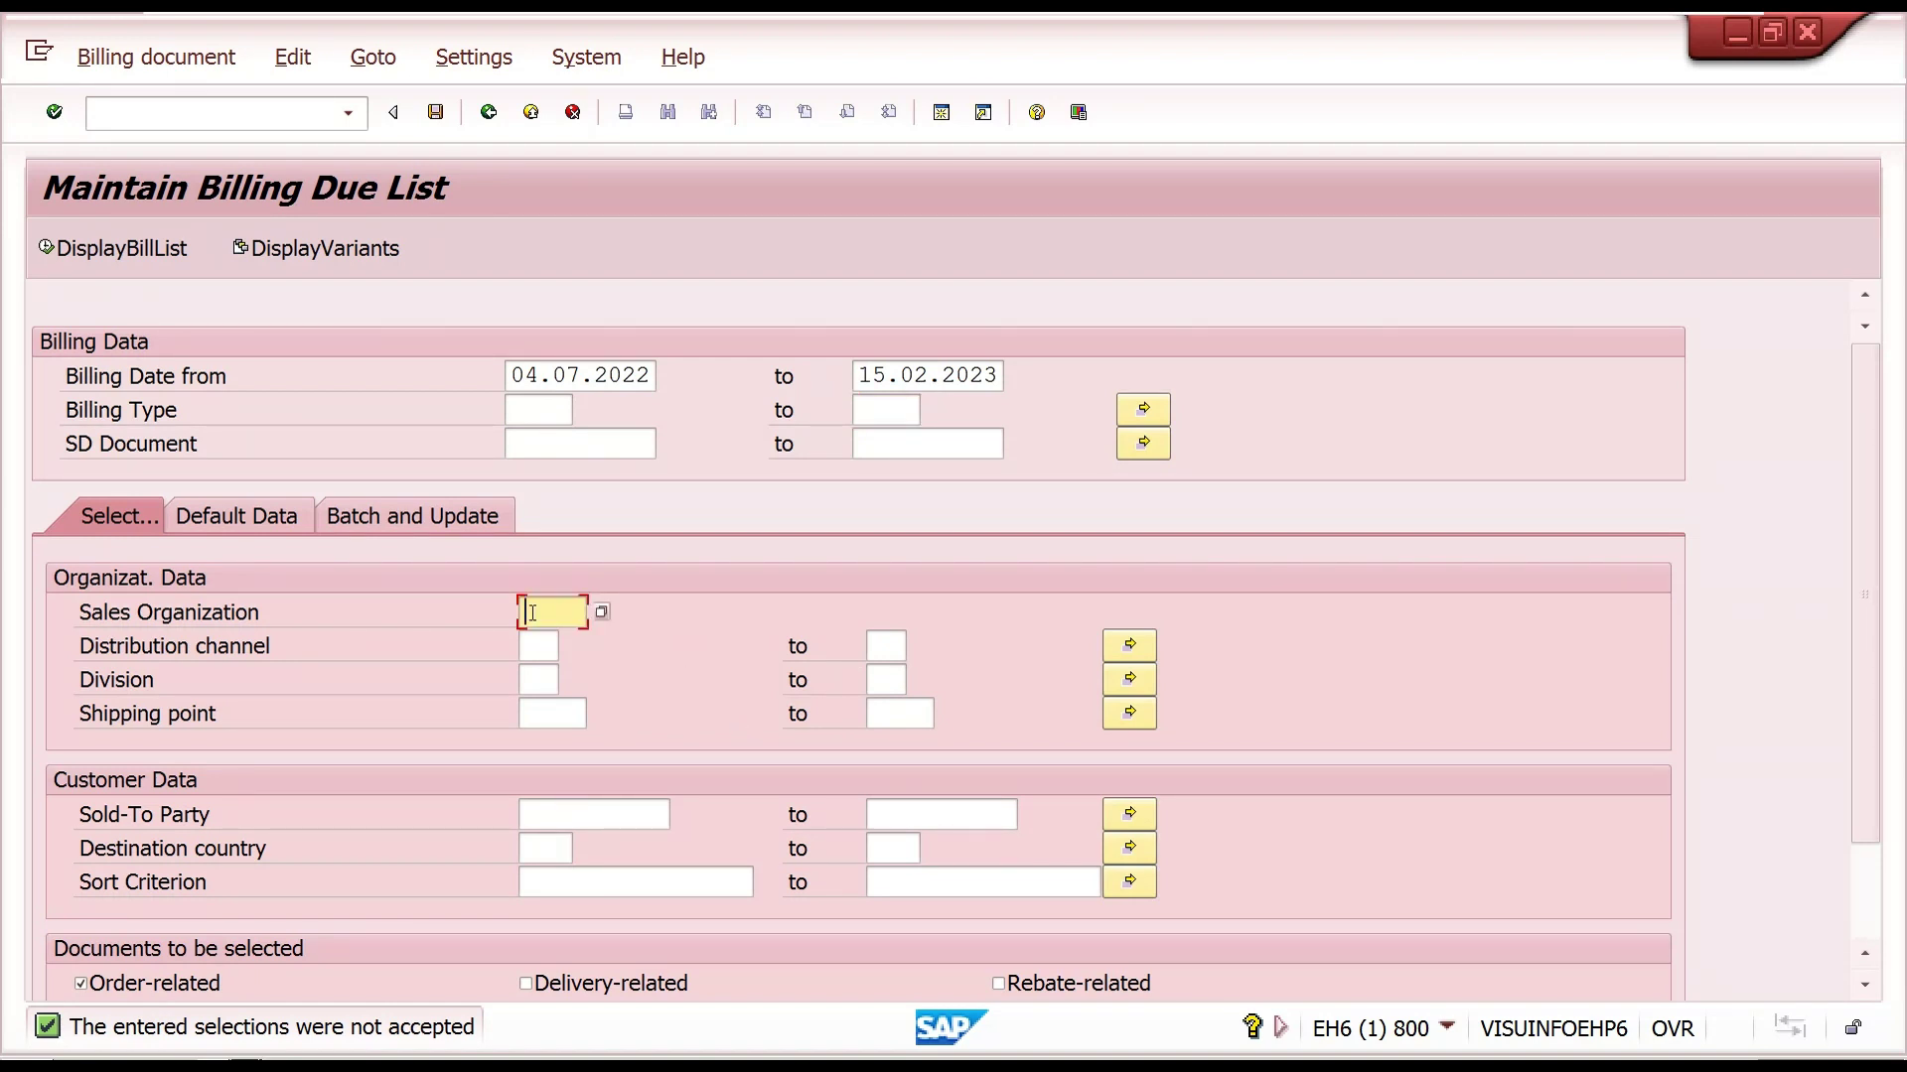
{"action": "left_click", "coordinate": [553, 660]}
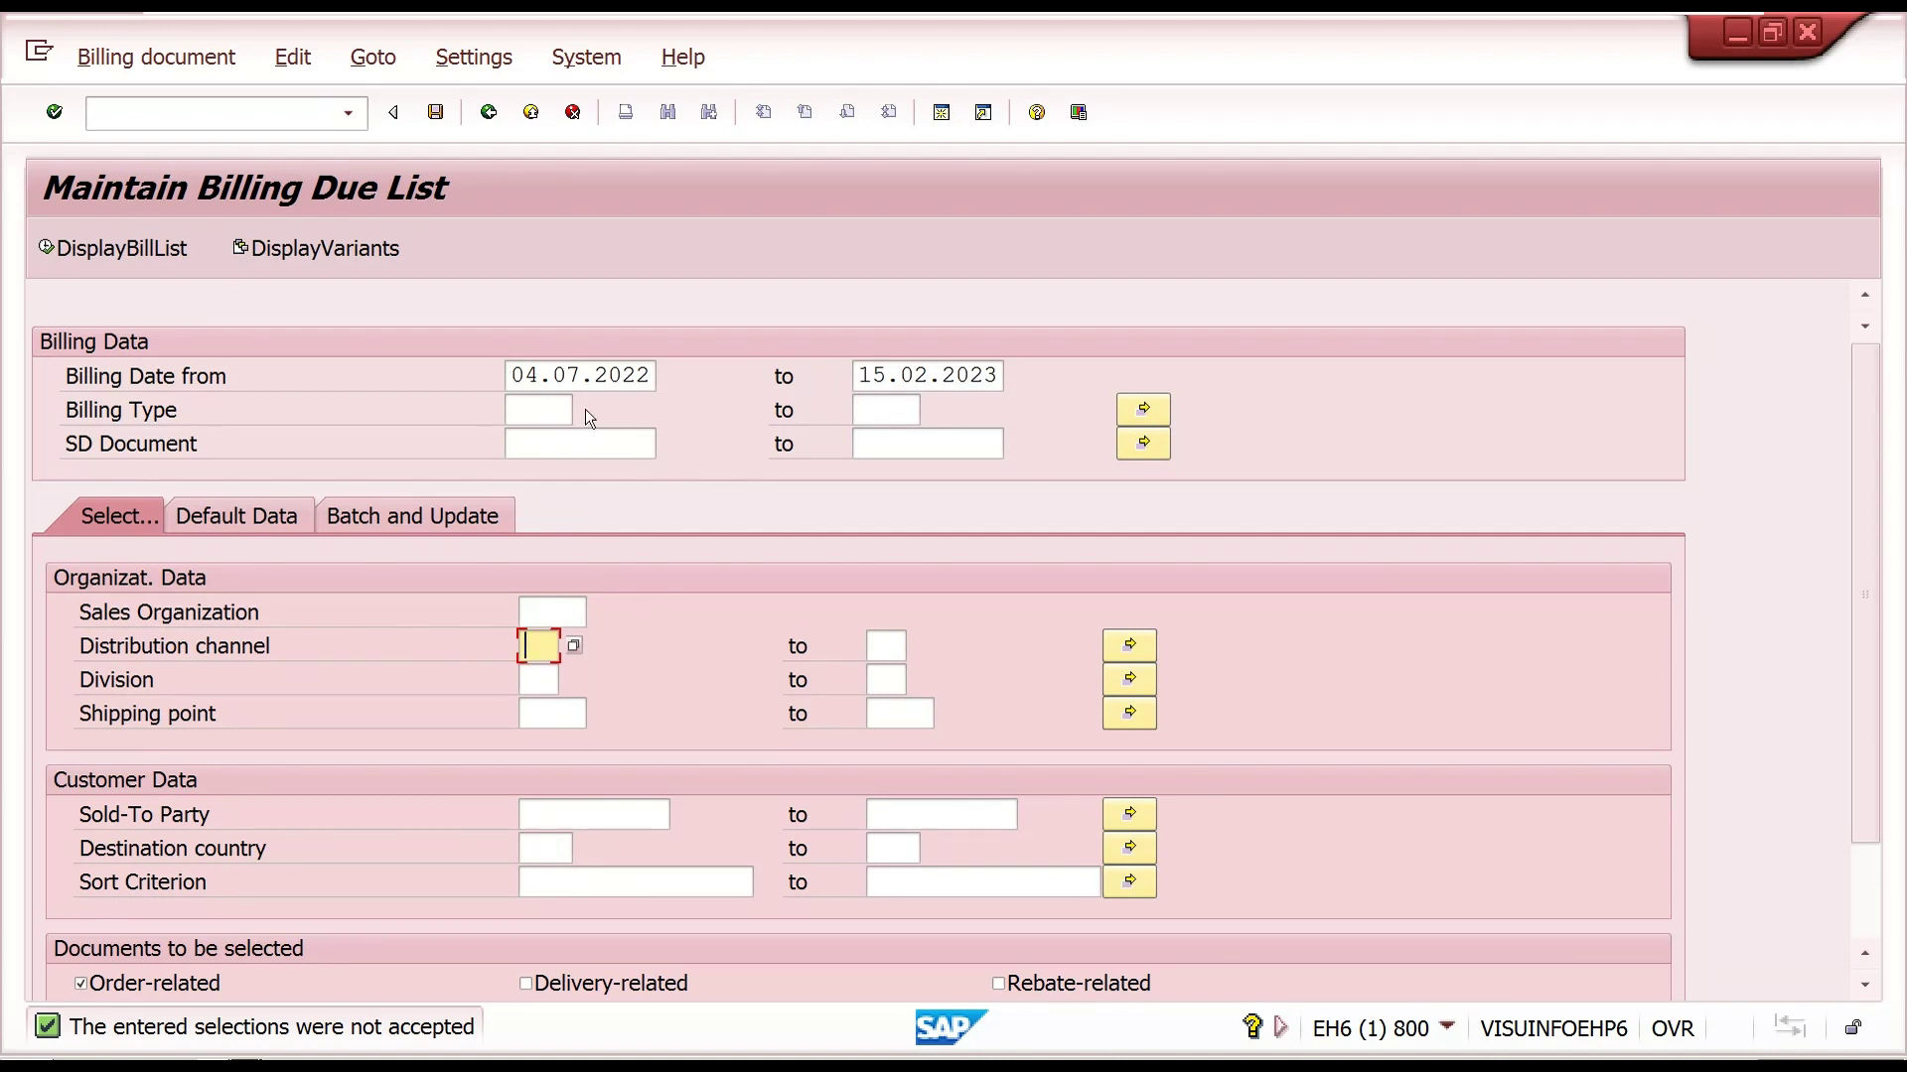
- Display the order-related billing due list, inspect the line with billing type RE, and return to the selection criteria
{"action": "left_click", "coordinate": [572, 377]}
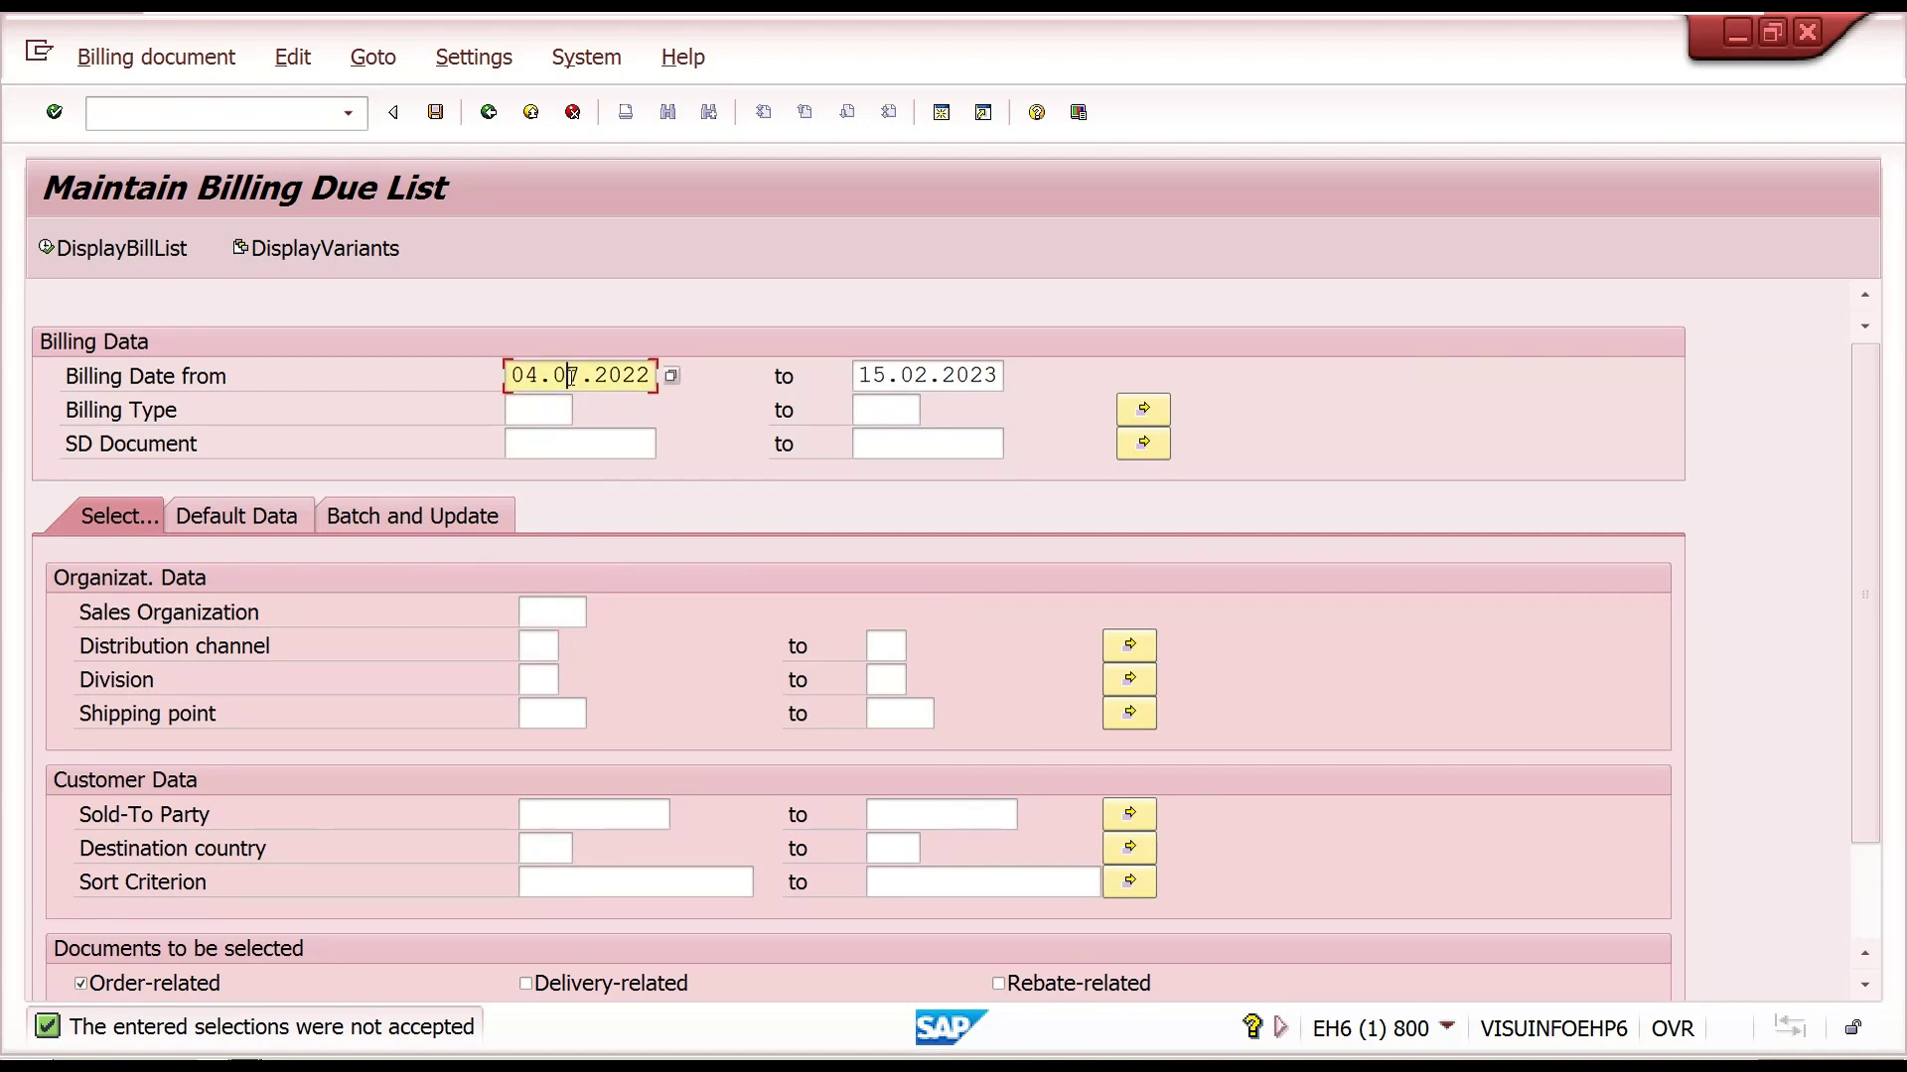
{"action": "left_click", "coordinate": [572, 375]}
{"action": "left_click", "coordinate": [52, 249]}
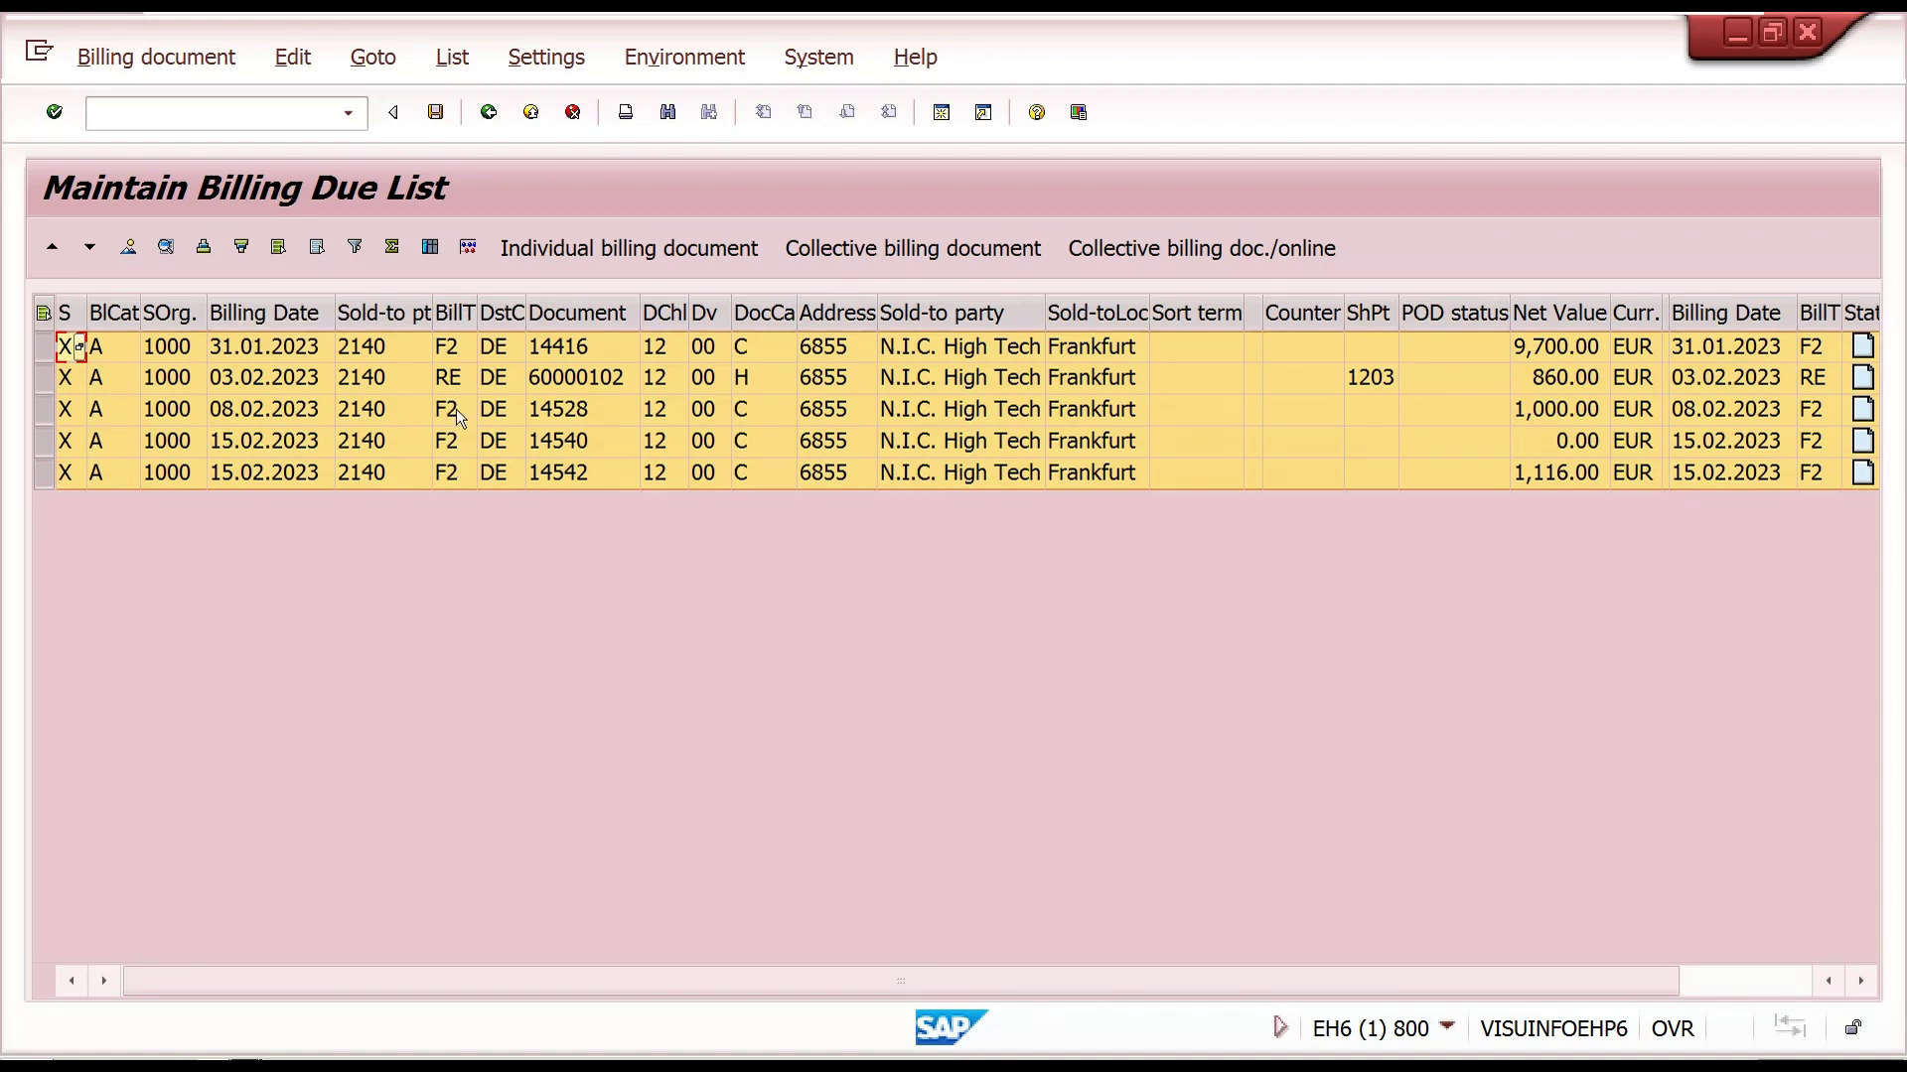
{"action": "left_click", "coordinate": [456, 377]}
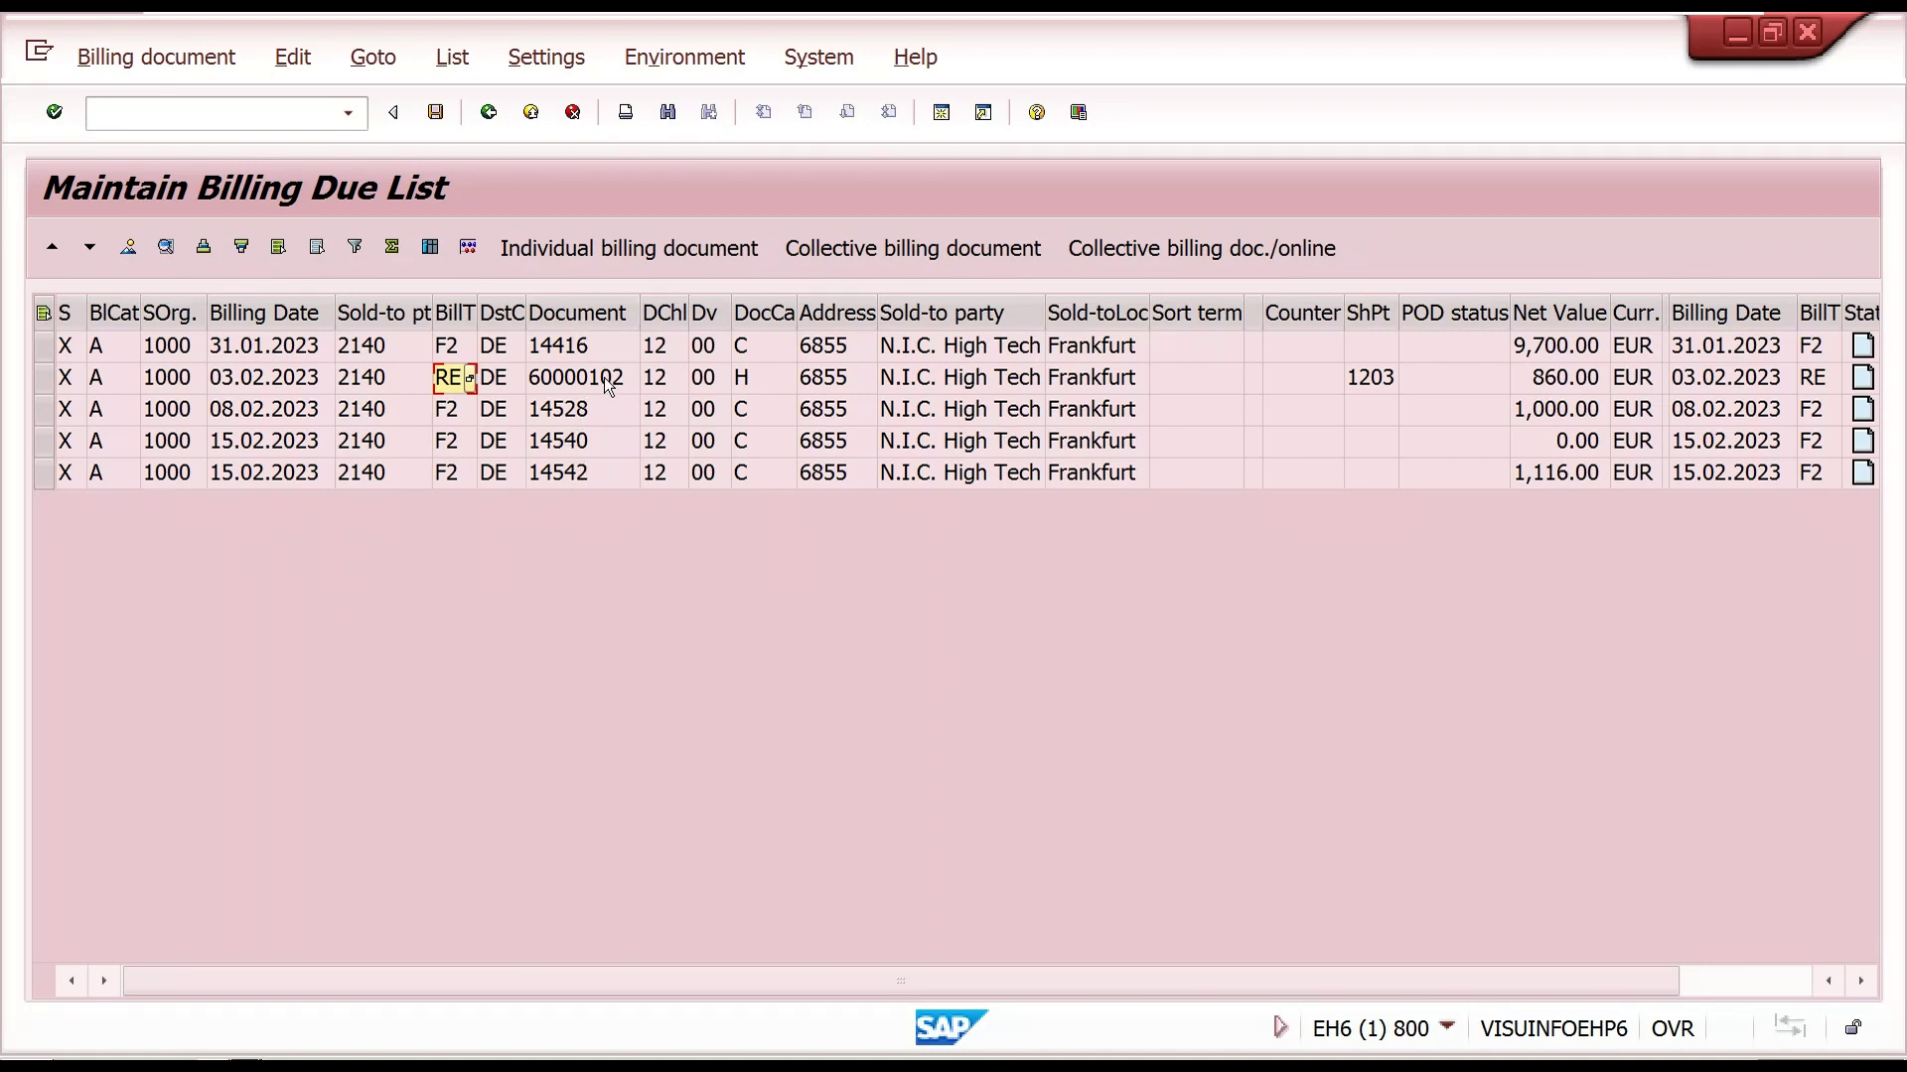
{"action": "left_click", "coordinate": [589, 369]}
{"action": "left_click", "coordinate": [489, 116]}
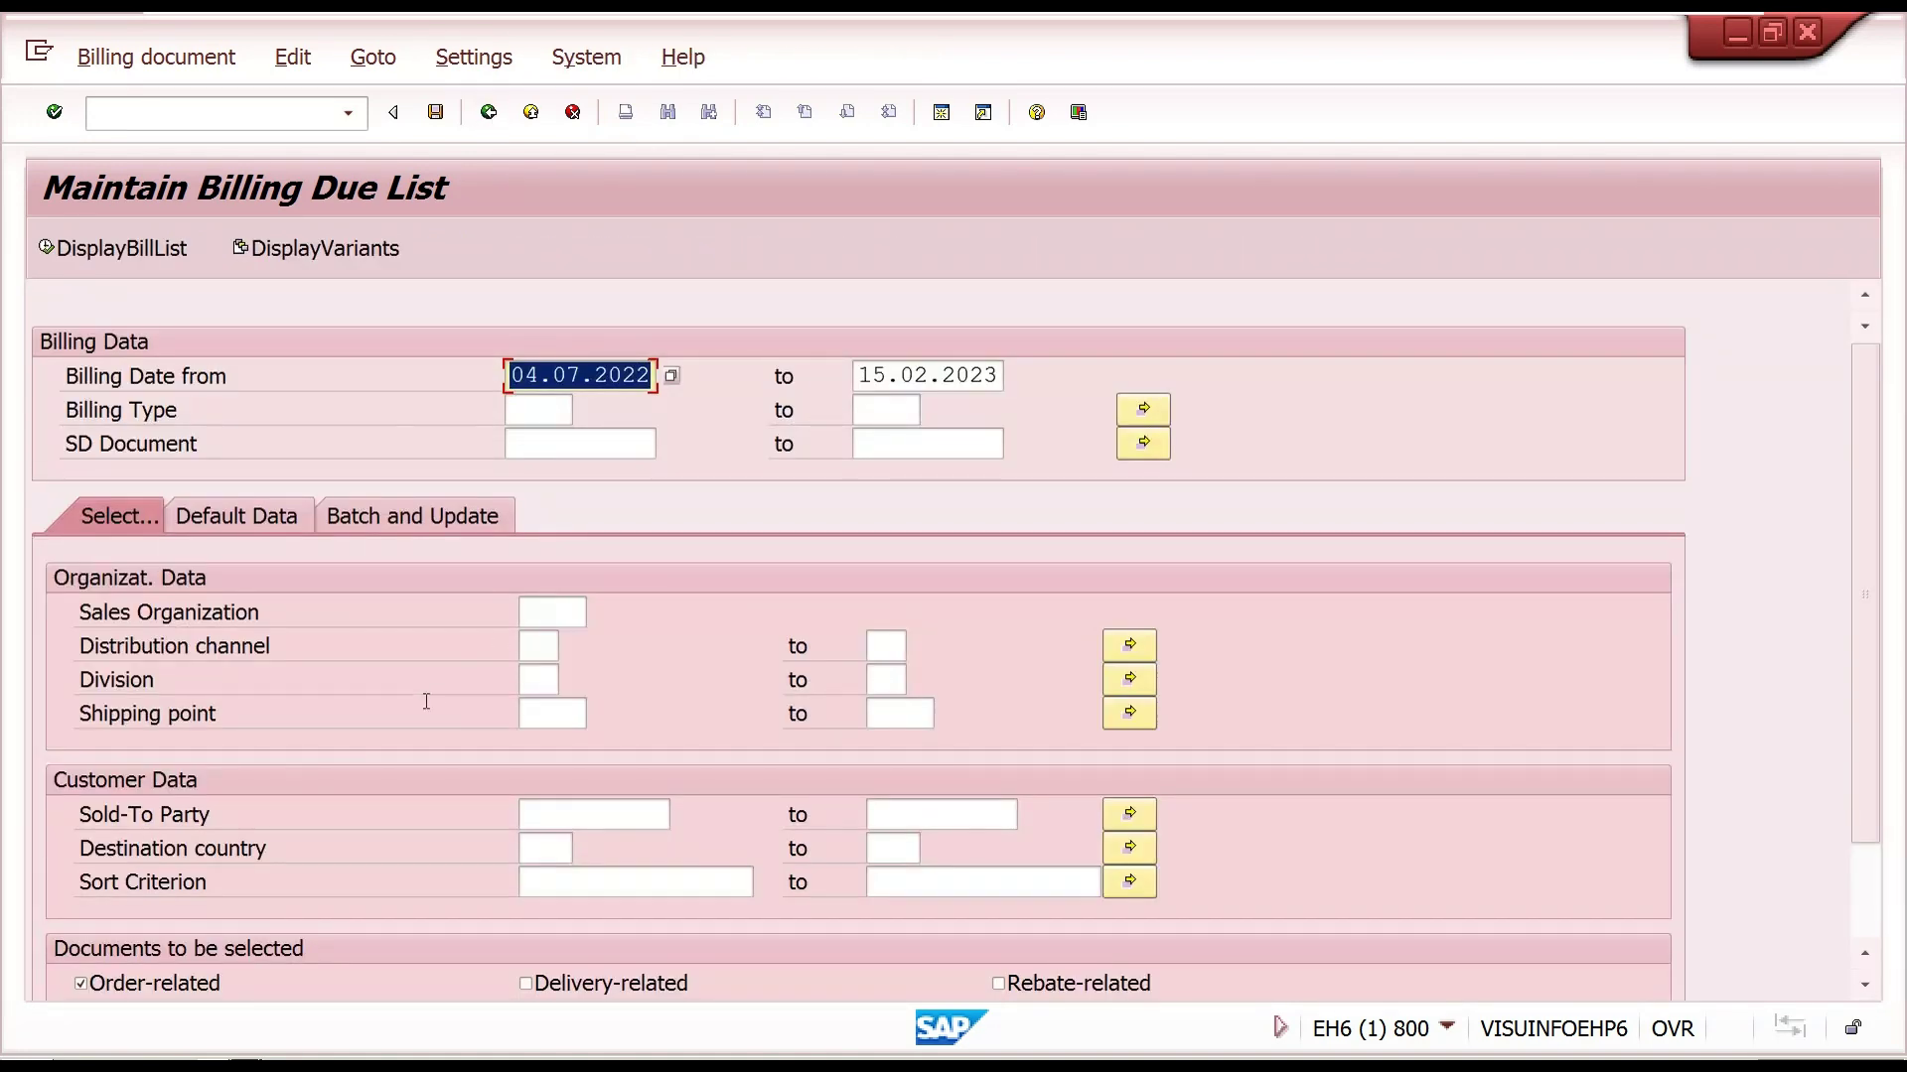
- Replace order-related with delivery-related documents in the selection and display their billing due list
{"action": "left_click", "coordinate": [140, 985]}
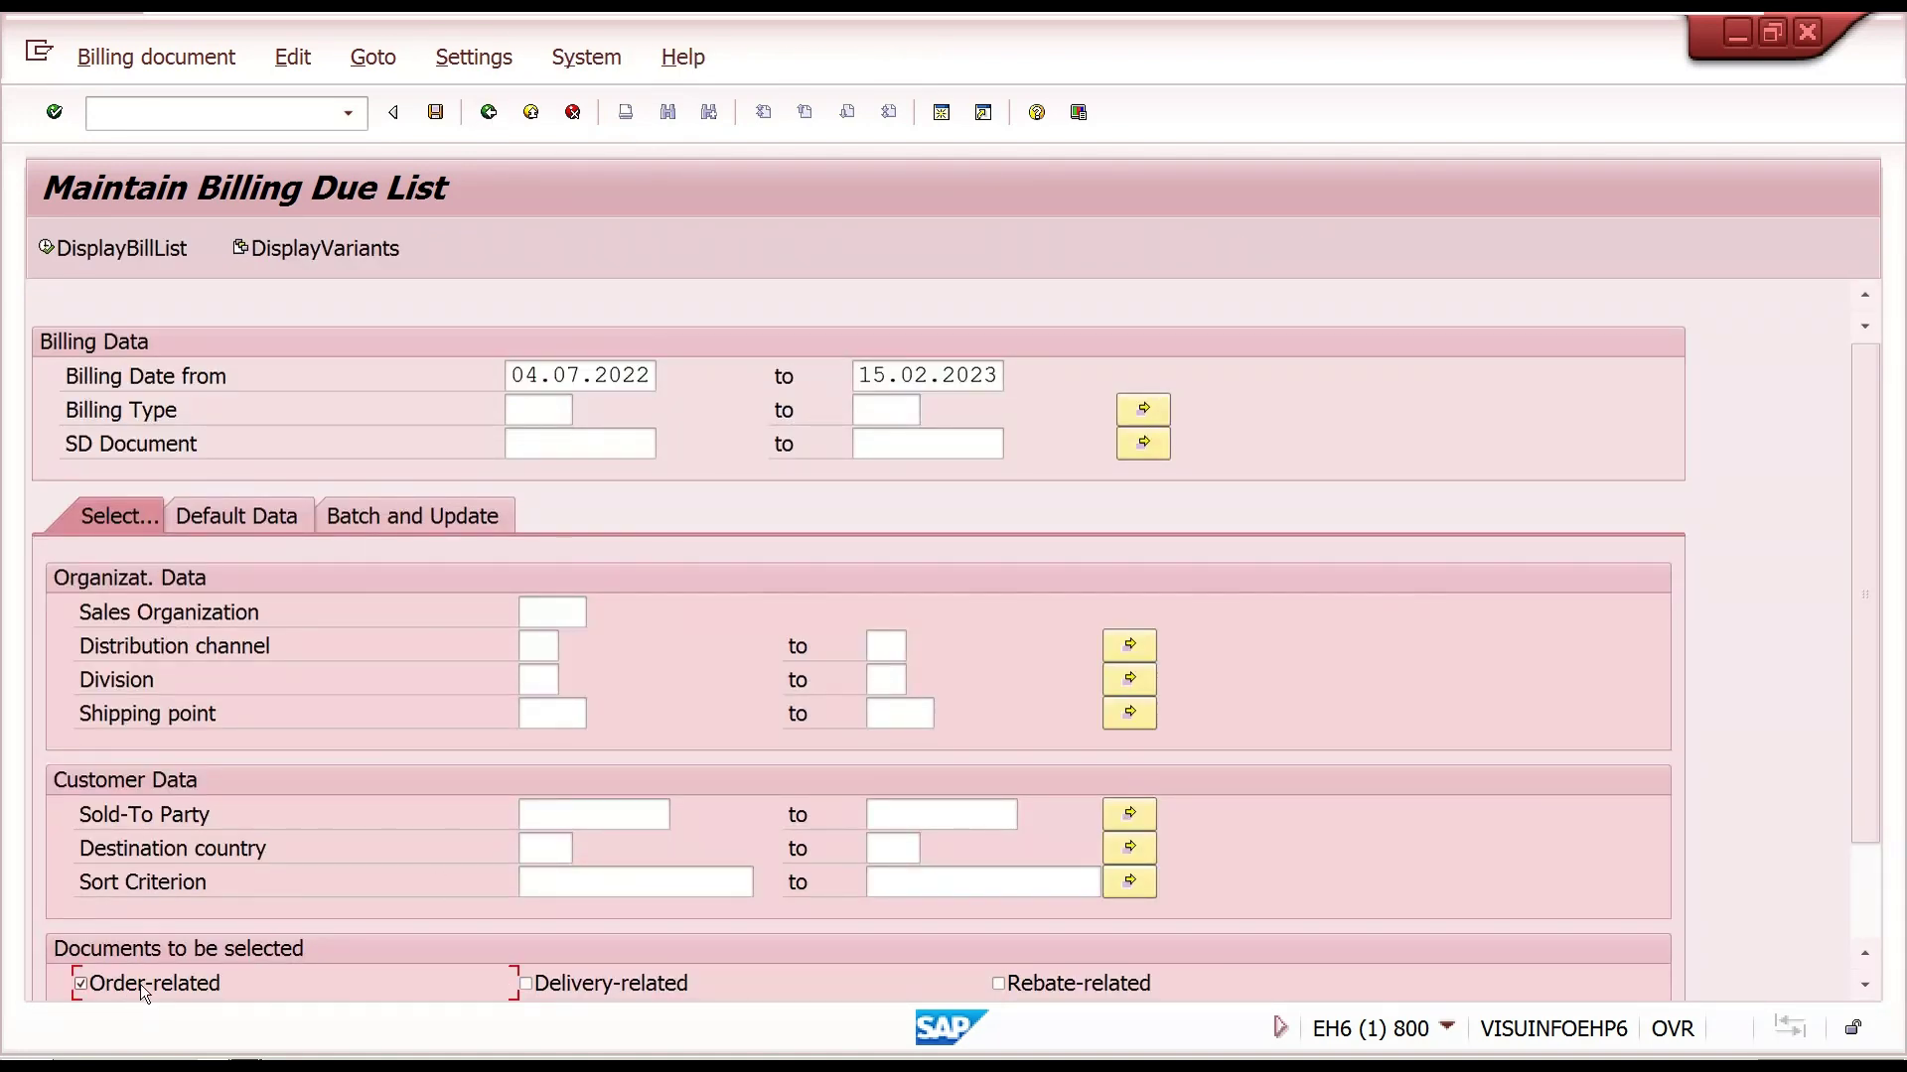
{"action": "left_click", "coordinate": [525, 984]}
{"action": "left_click", "coordinate": [43, 252]}
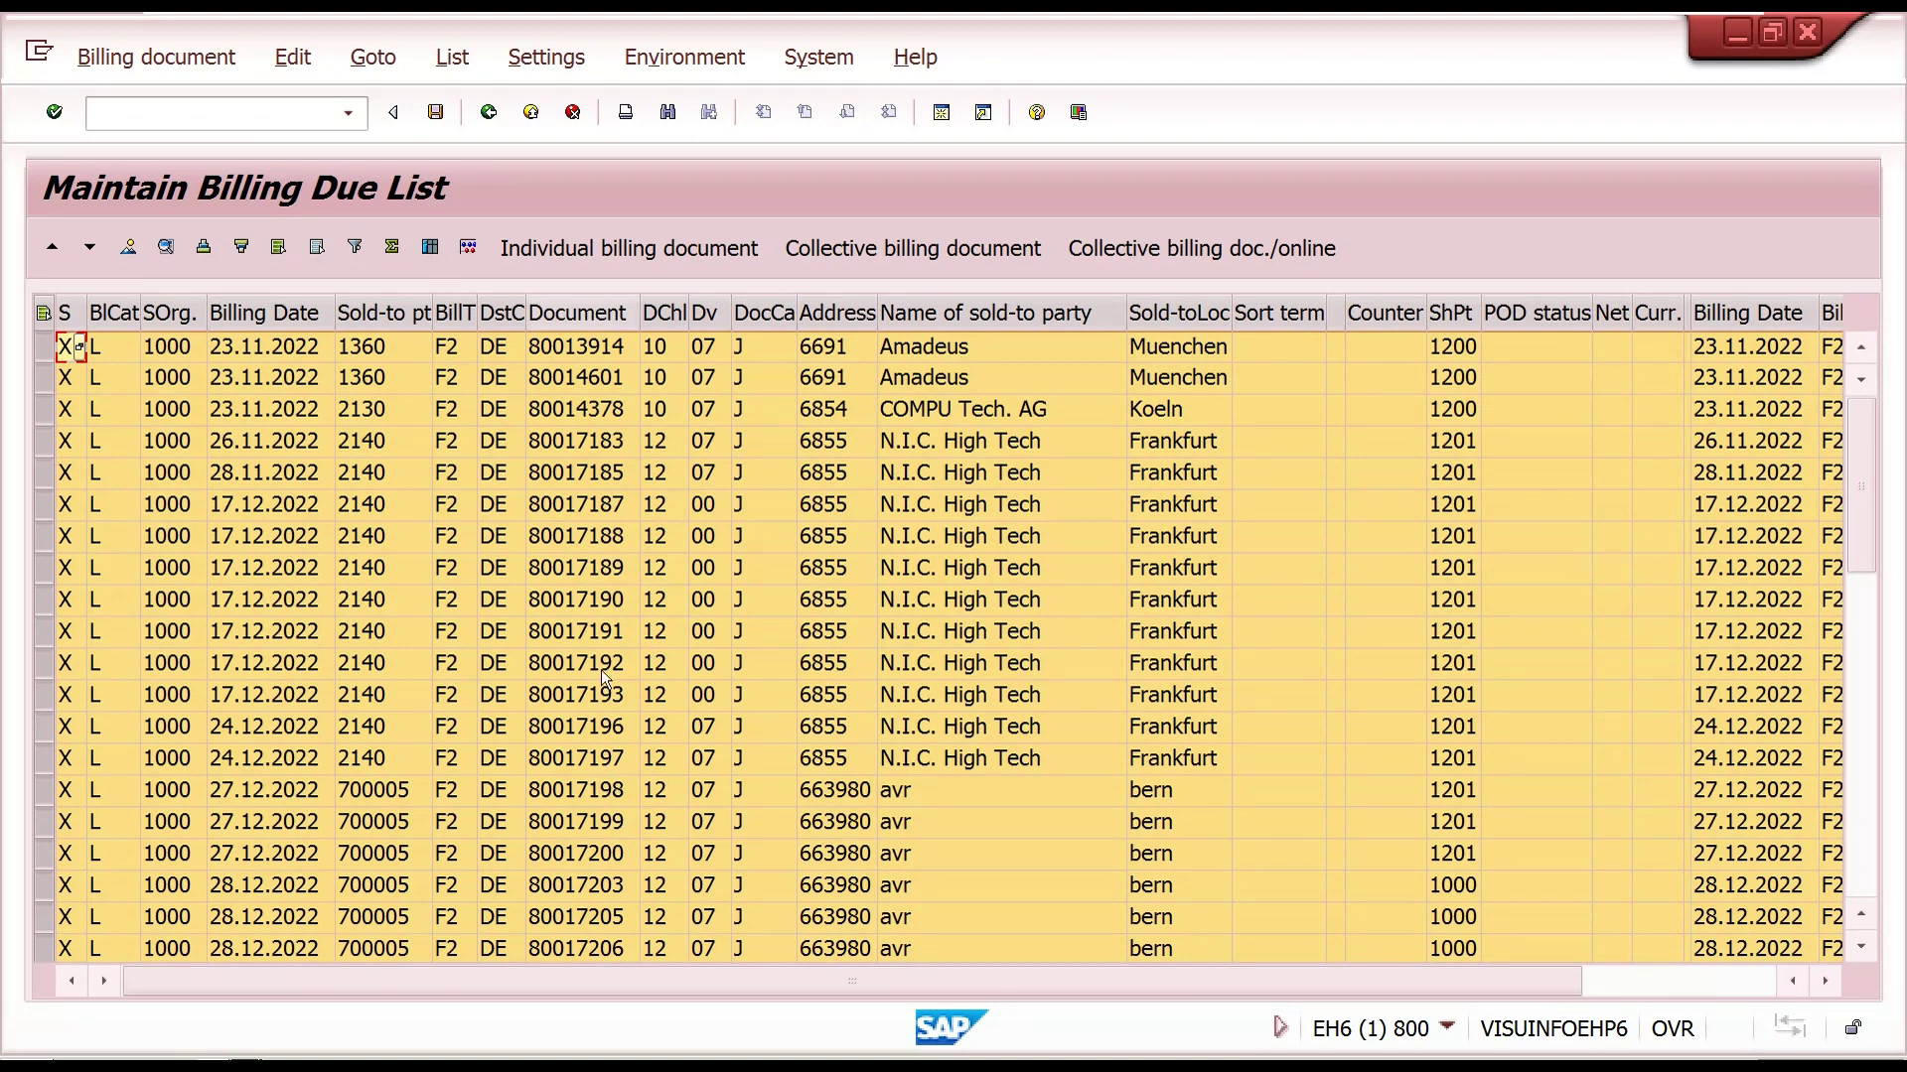
- Leave the billing due list, restart transaction VF04 and set the billing date start to 04.07.2022
{"action": "left_click", "coordinate": [490, 113]}
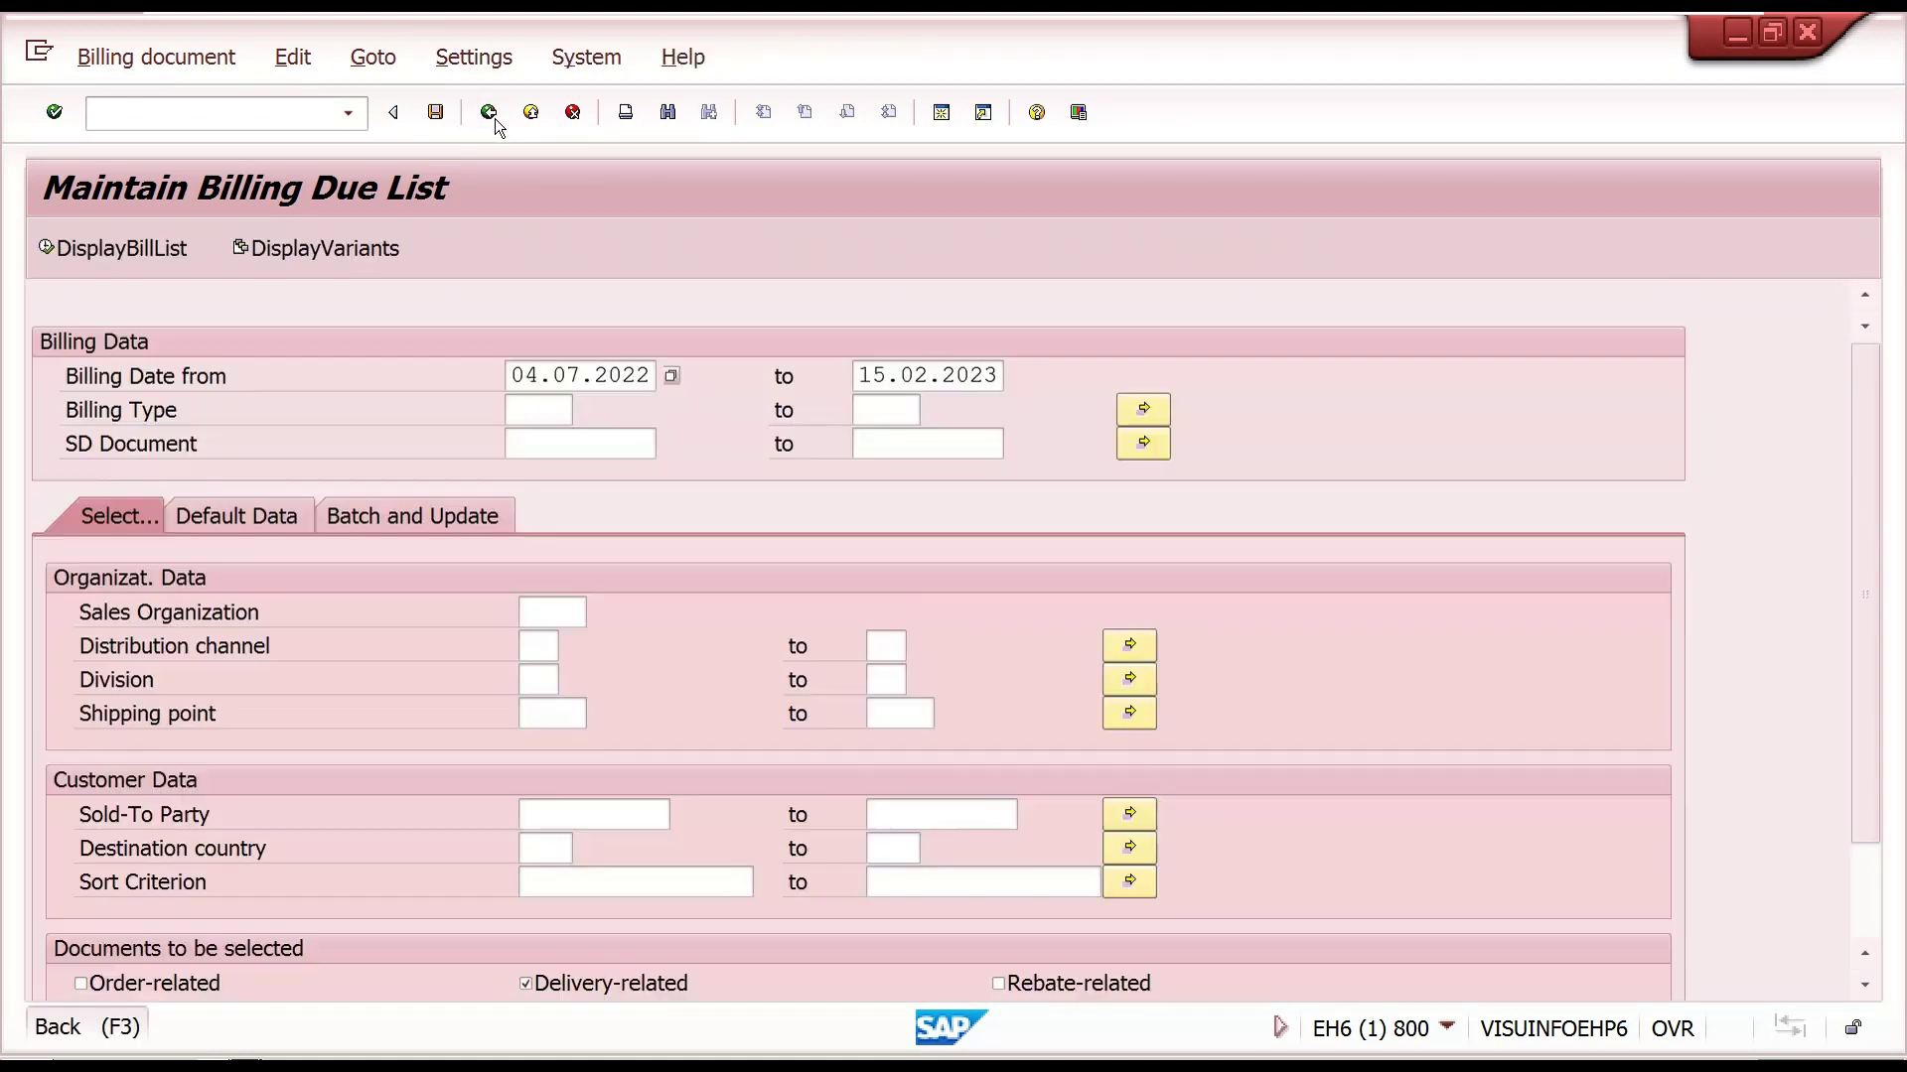
{"action": "left_click", "coordinate": [490, 113]}
{"action": "type", "text": "v"}
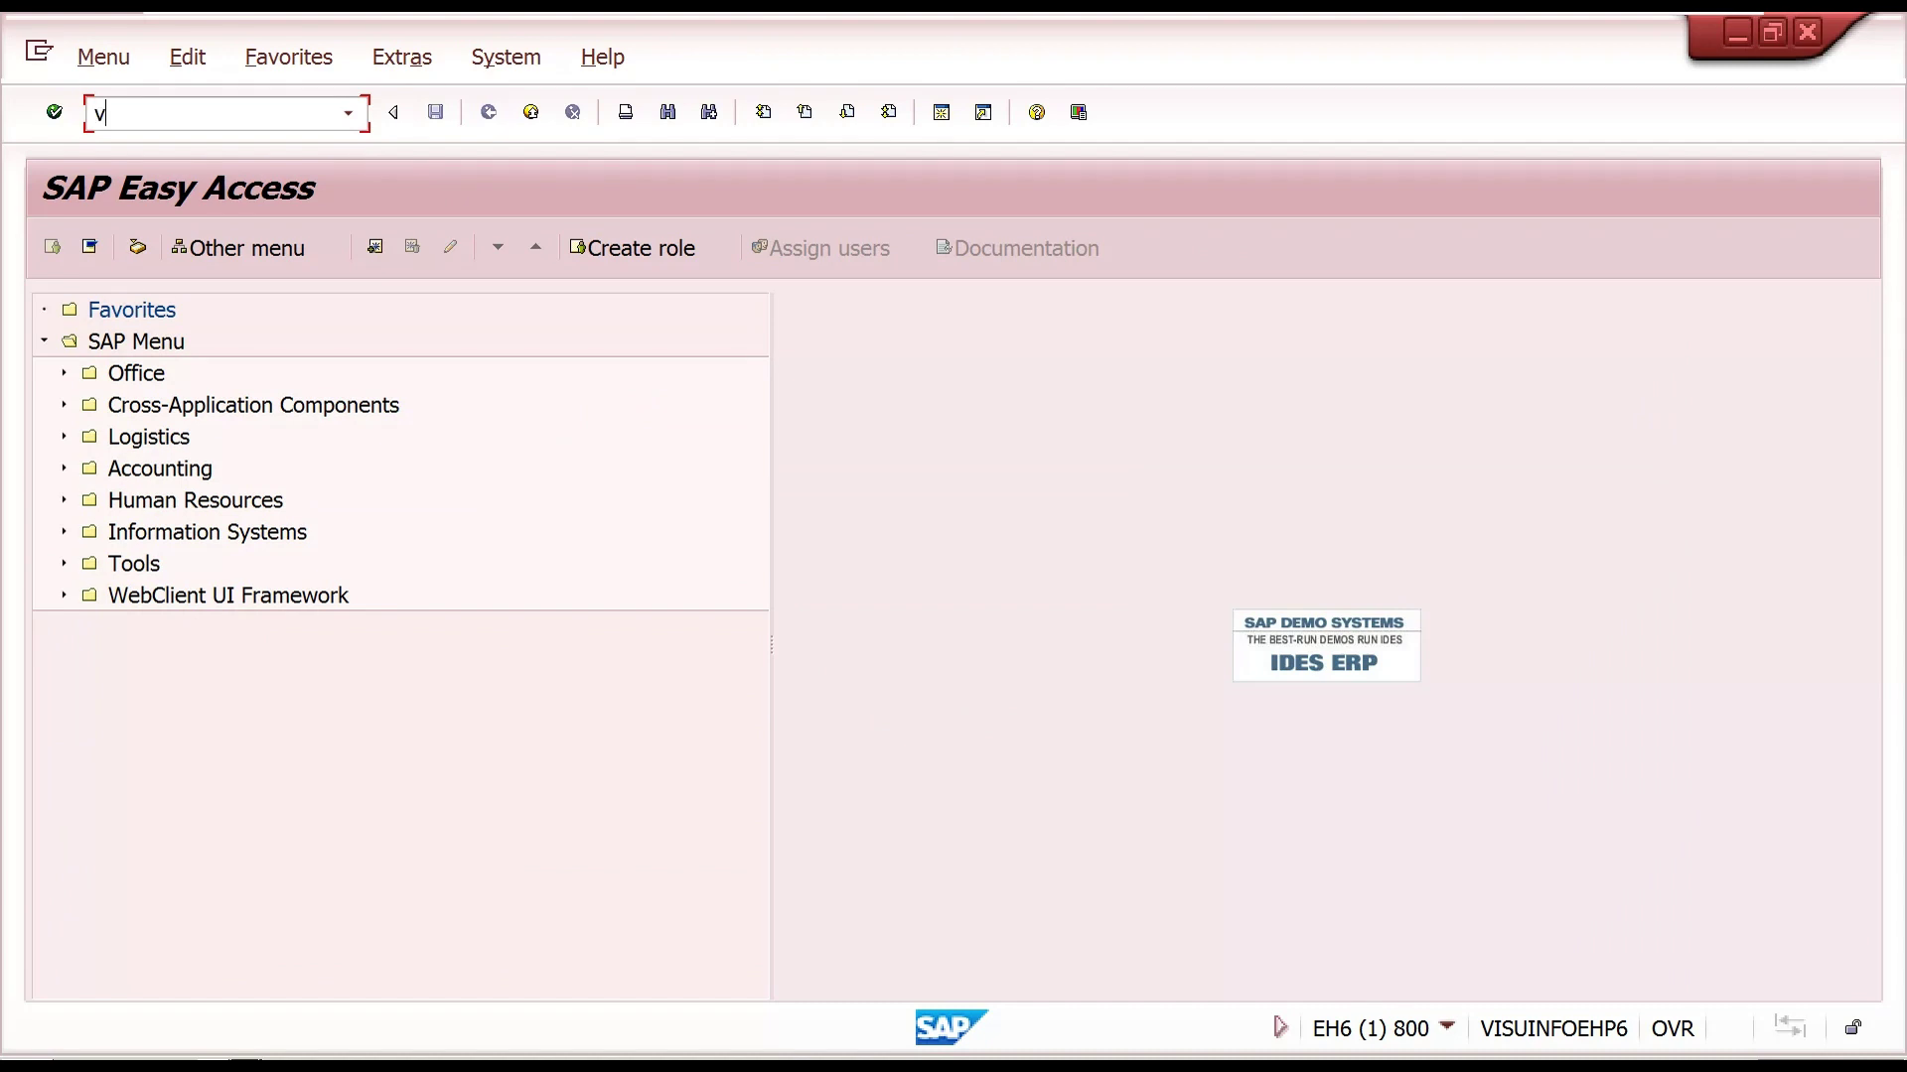
{"action": "type", "text": "f04"}
{"action": "key", "text": "Return"}
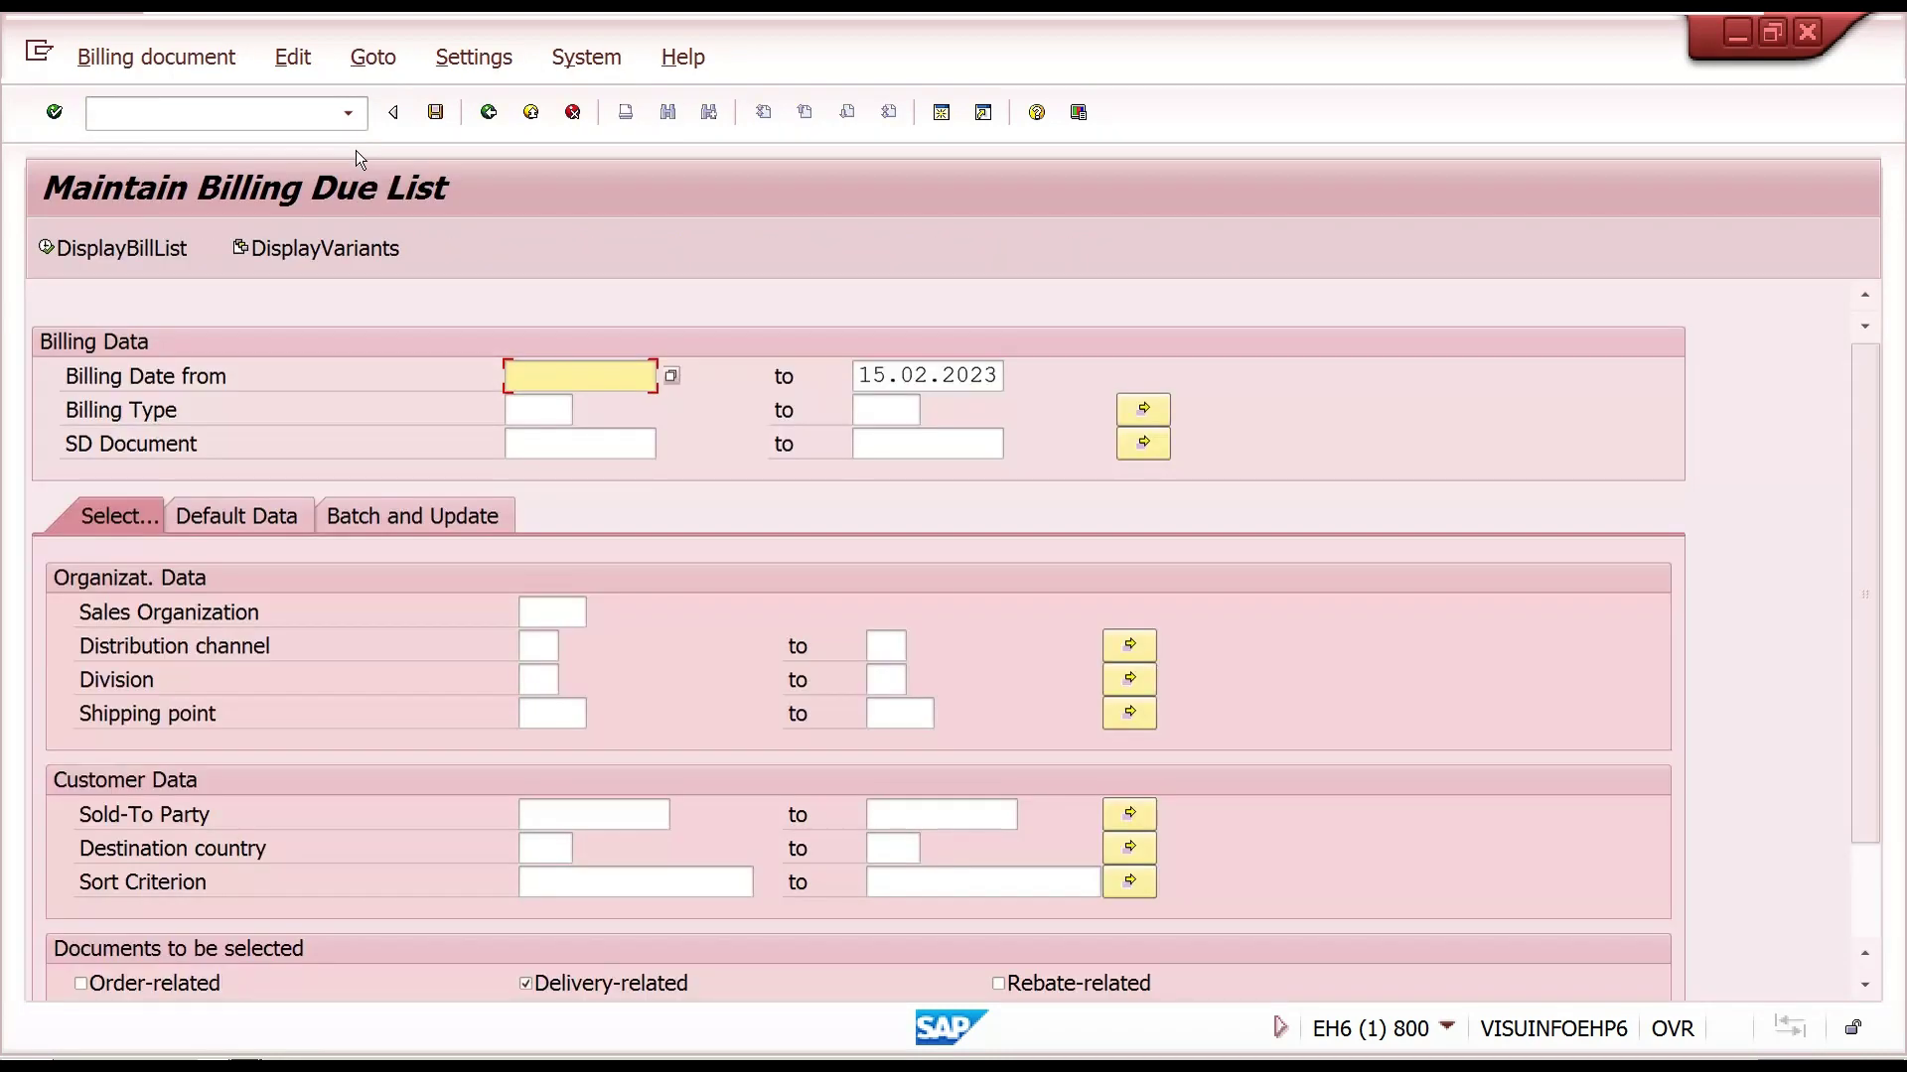
{"action": "left_click", "coordinate": [582, 368]}
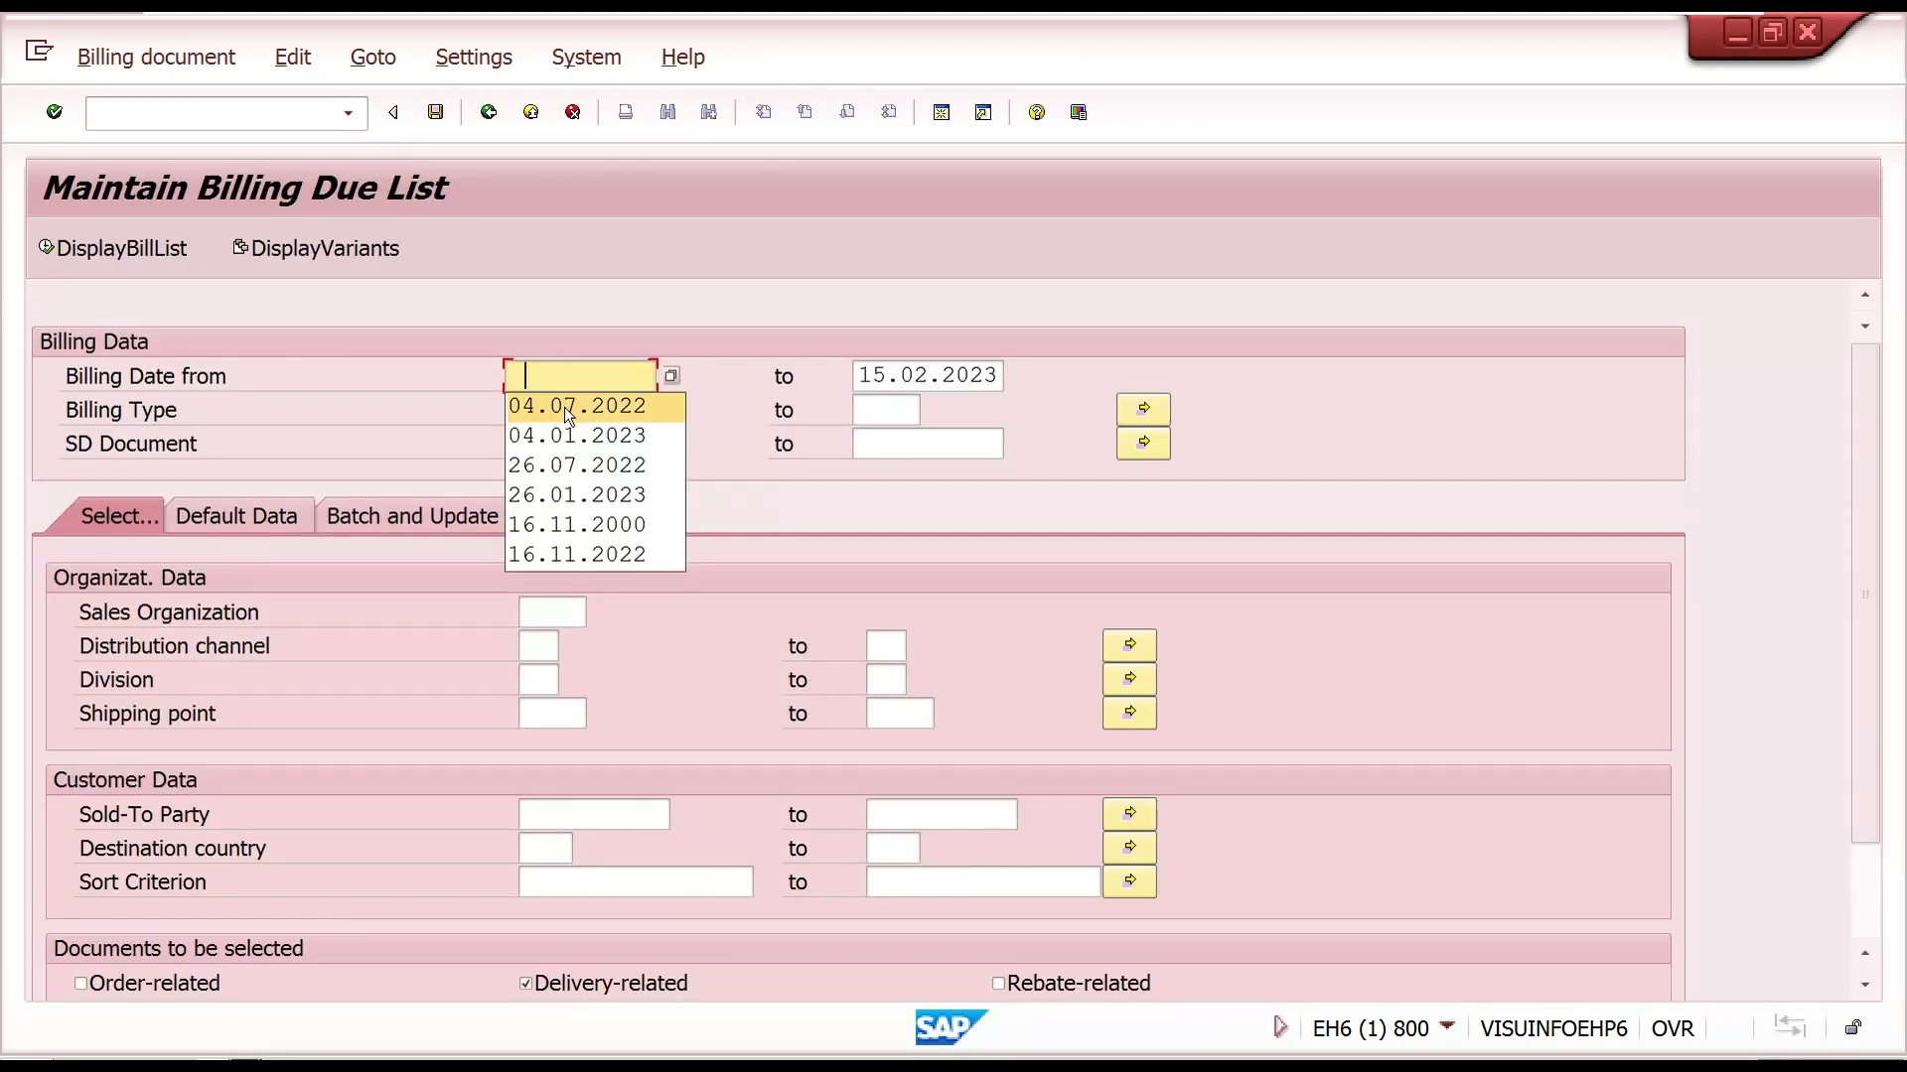
{"action": "left_click", "coordinate": [564, 407]}
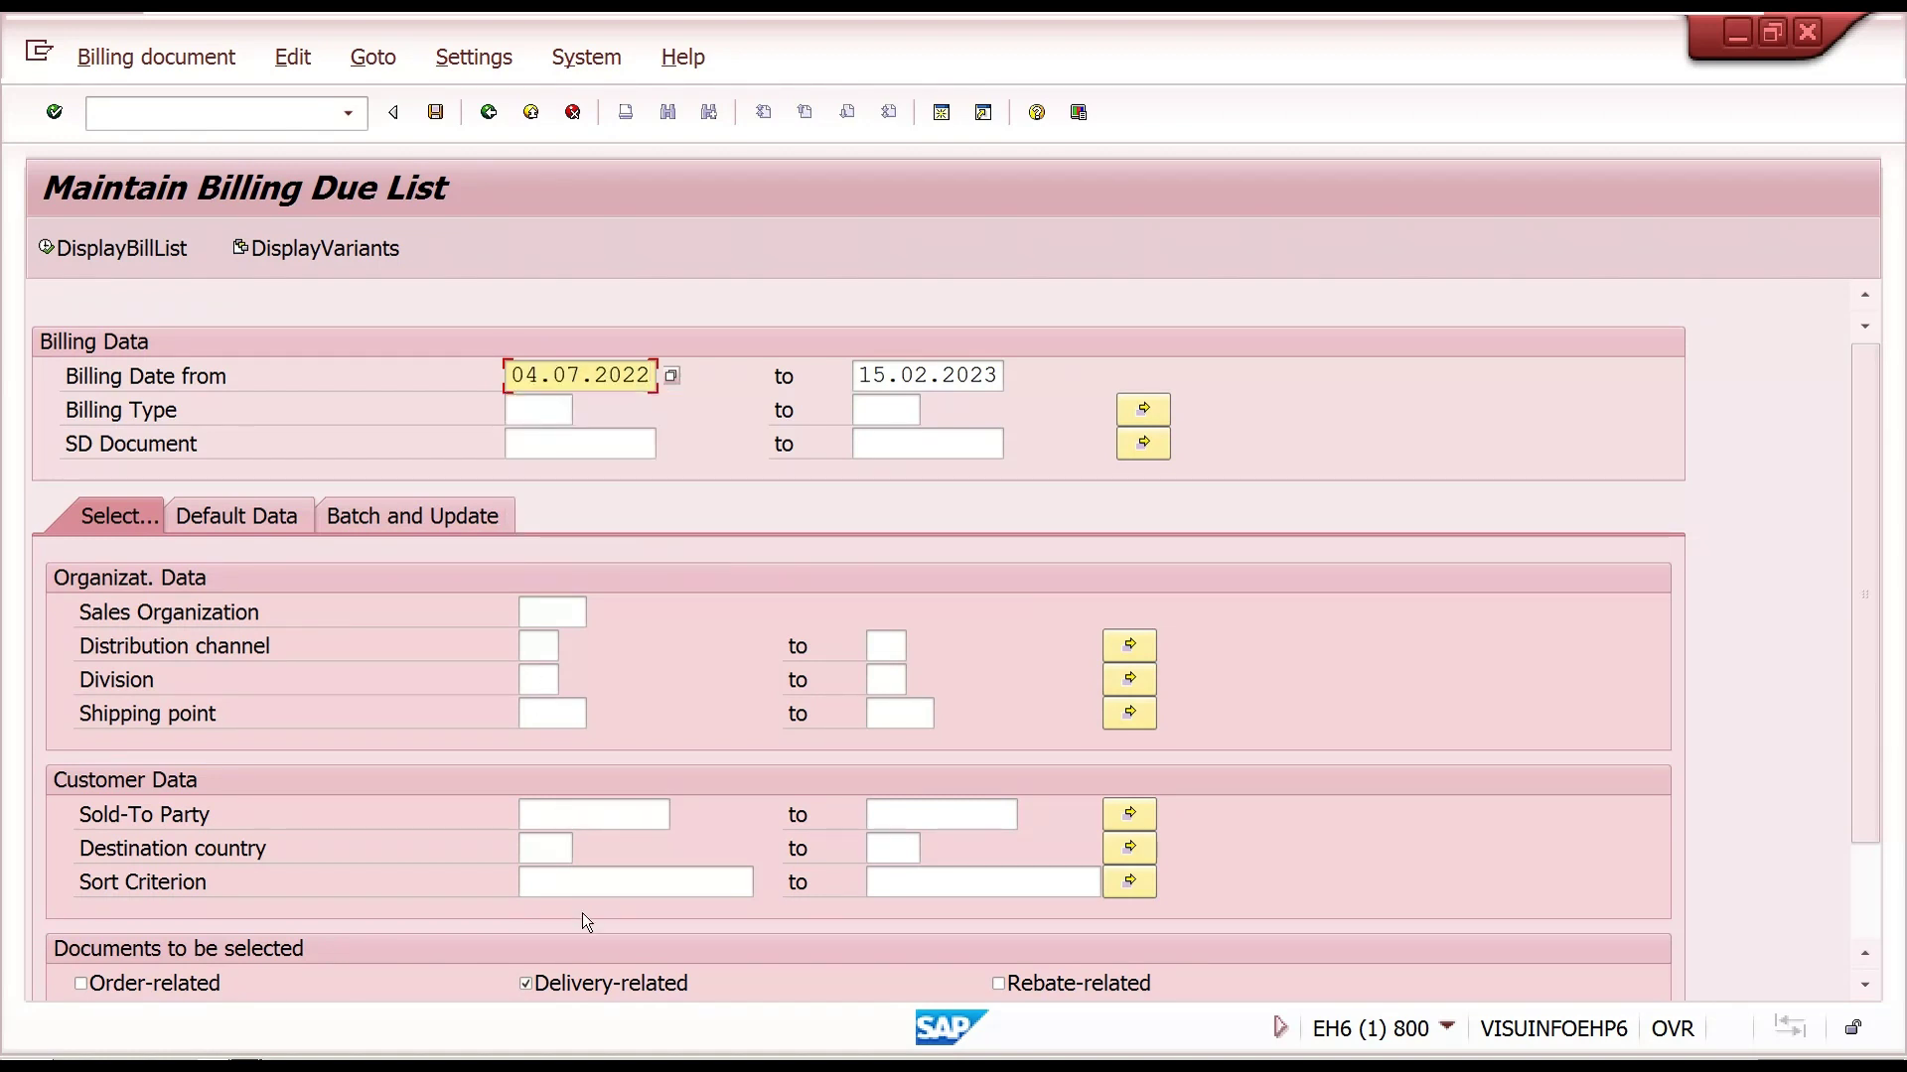
- Display the billing due list for rebate-related documents instead of delivery-related ones, and return to the selection criteria
{"action": "left_click", "coordinate": [595, 984]}
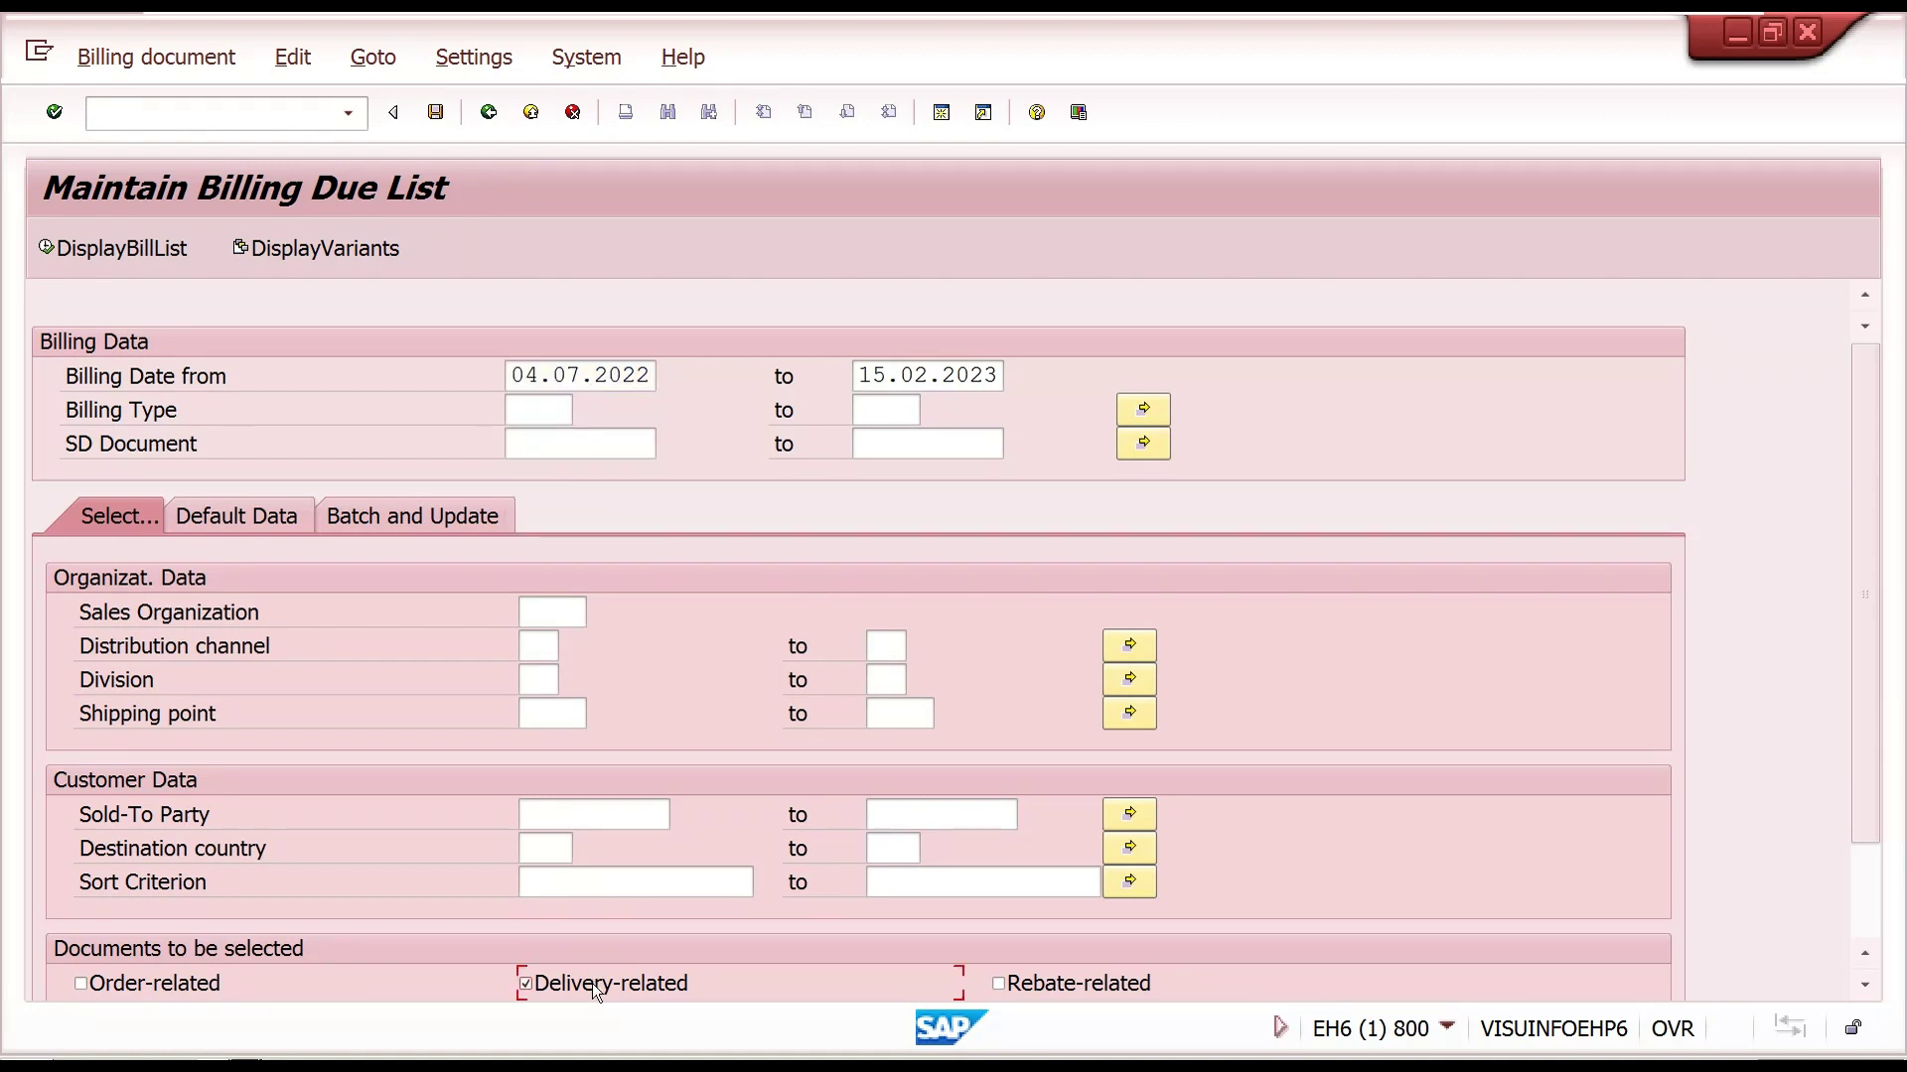
{"action": "left_click", "coordinate": [1055, 987]}
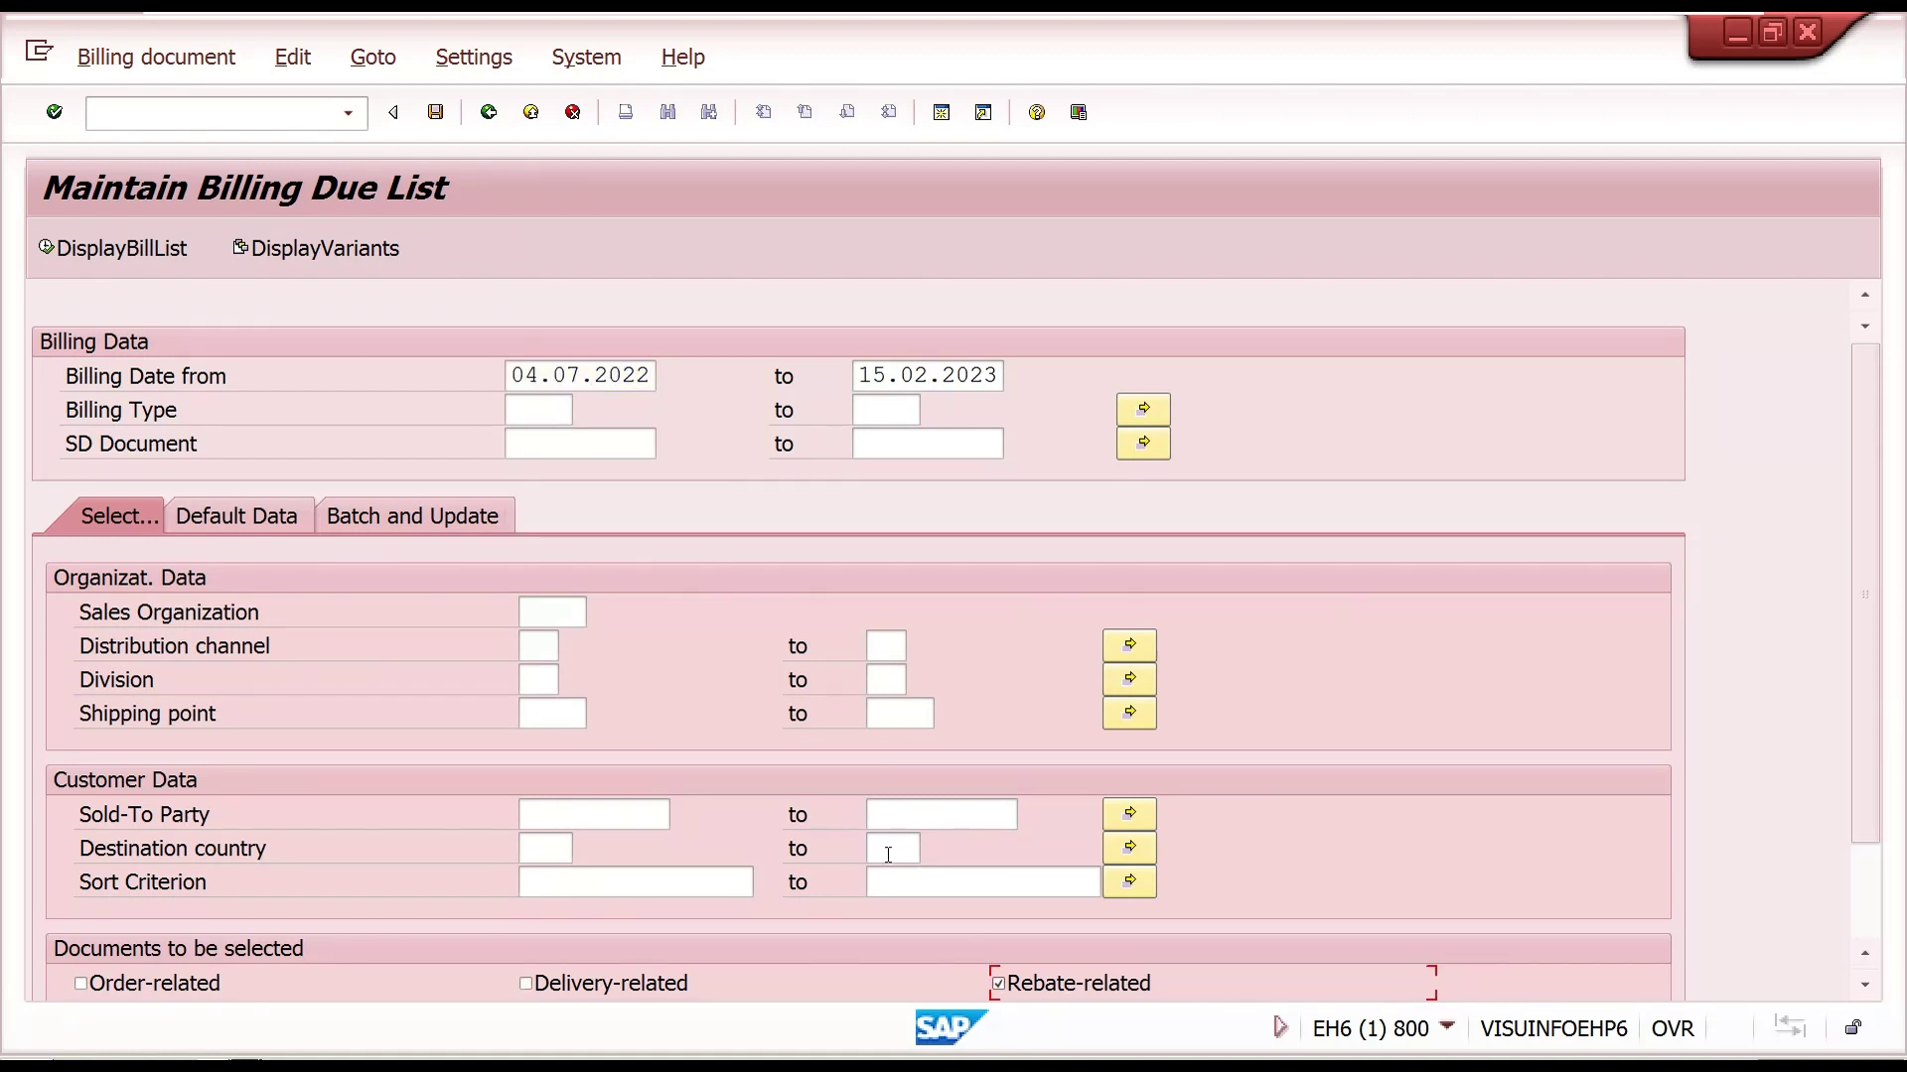
{"action": "left_click", "coordinate": [51, 258]}
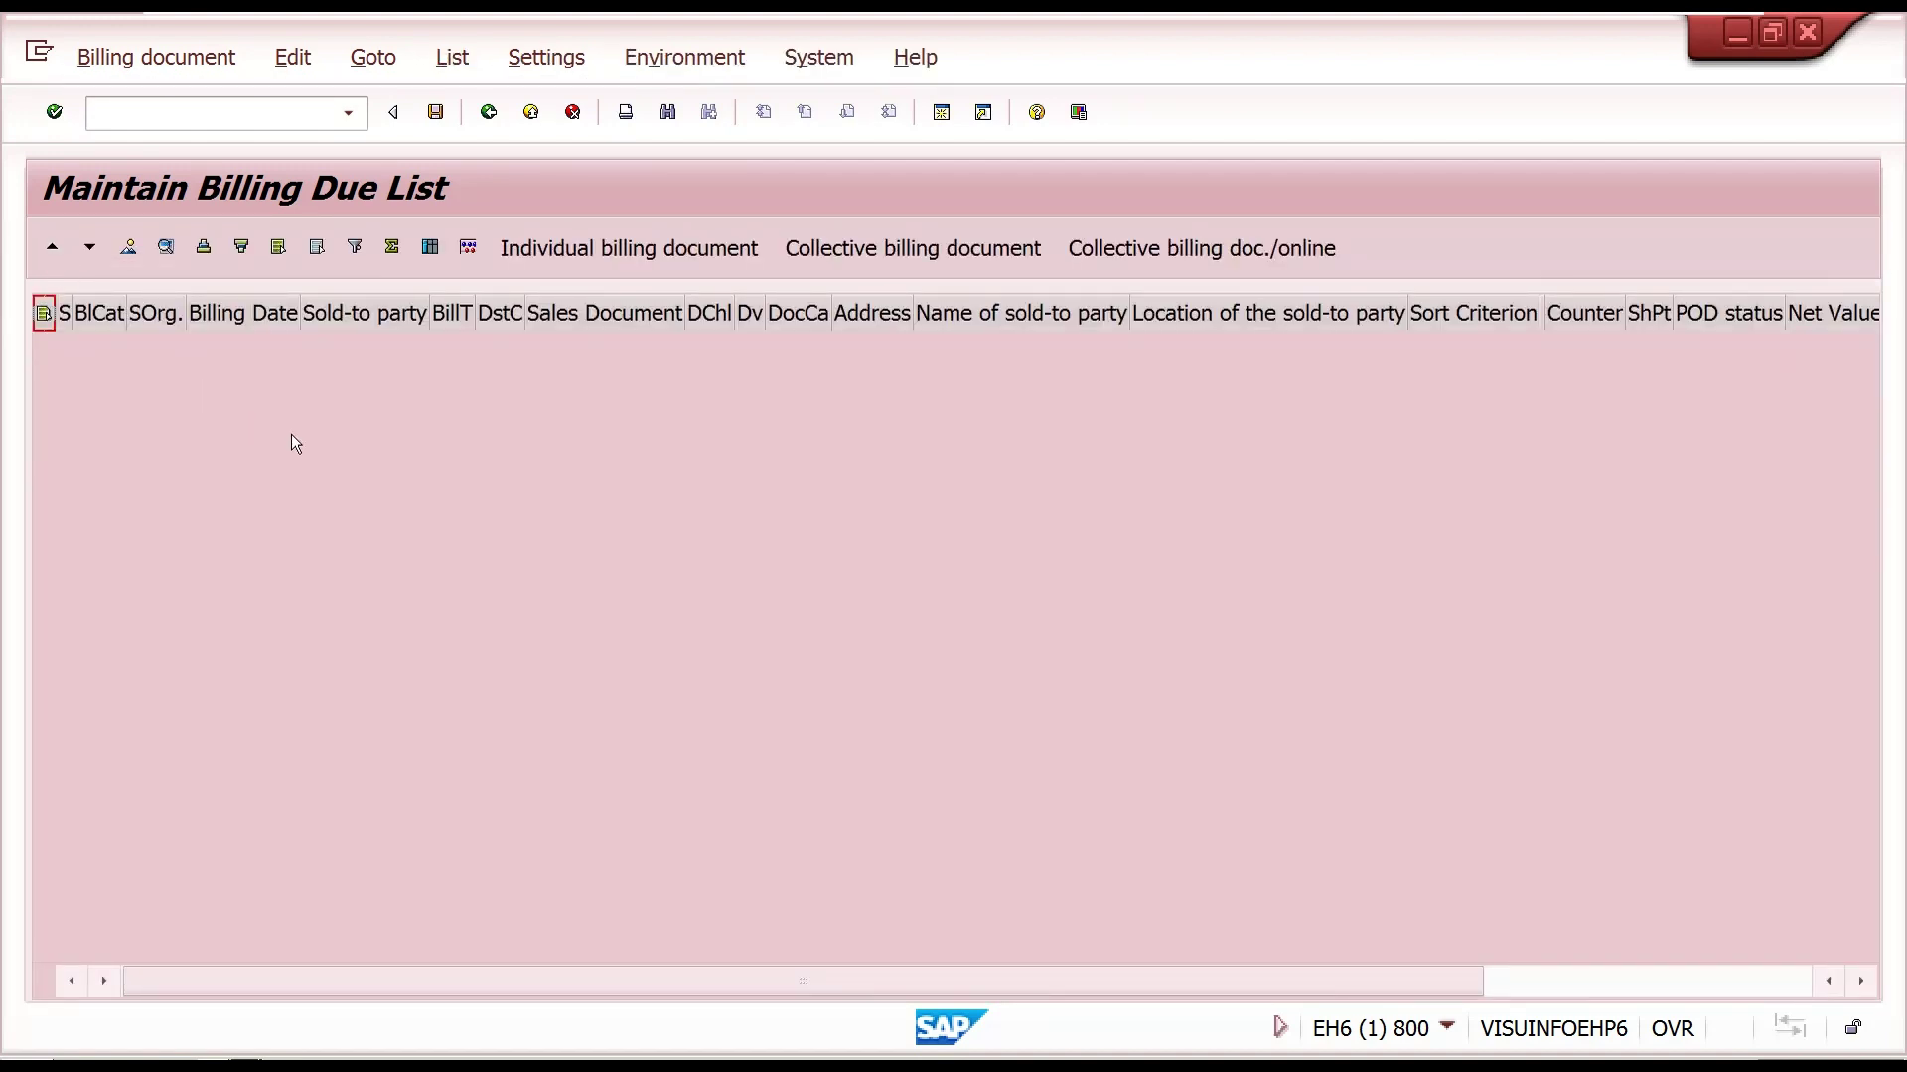
{"action": "left_click", "coordinate": [487, 119]}
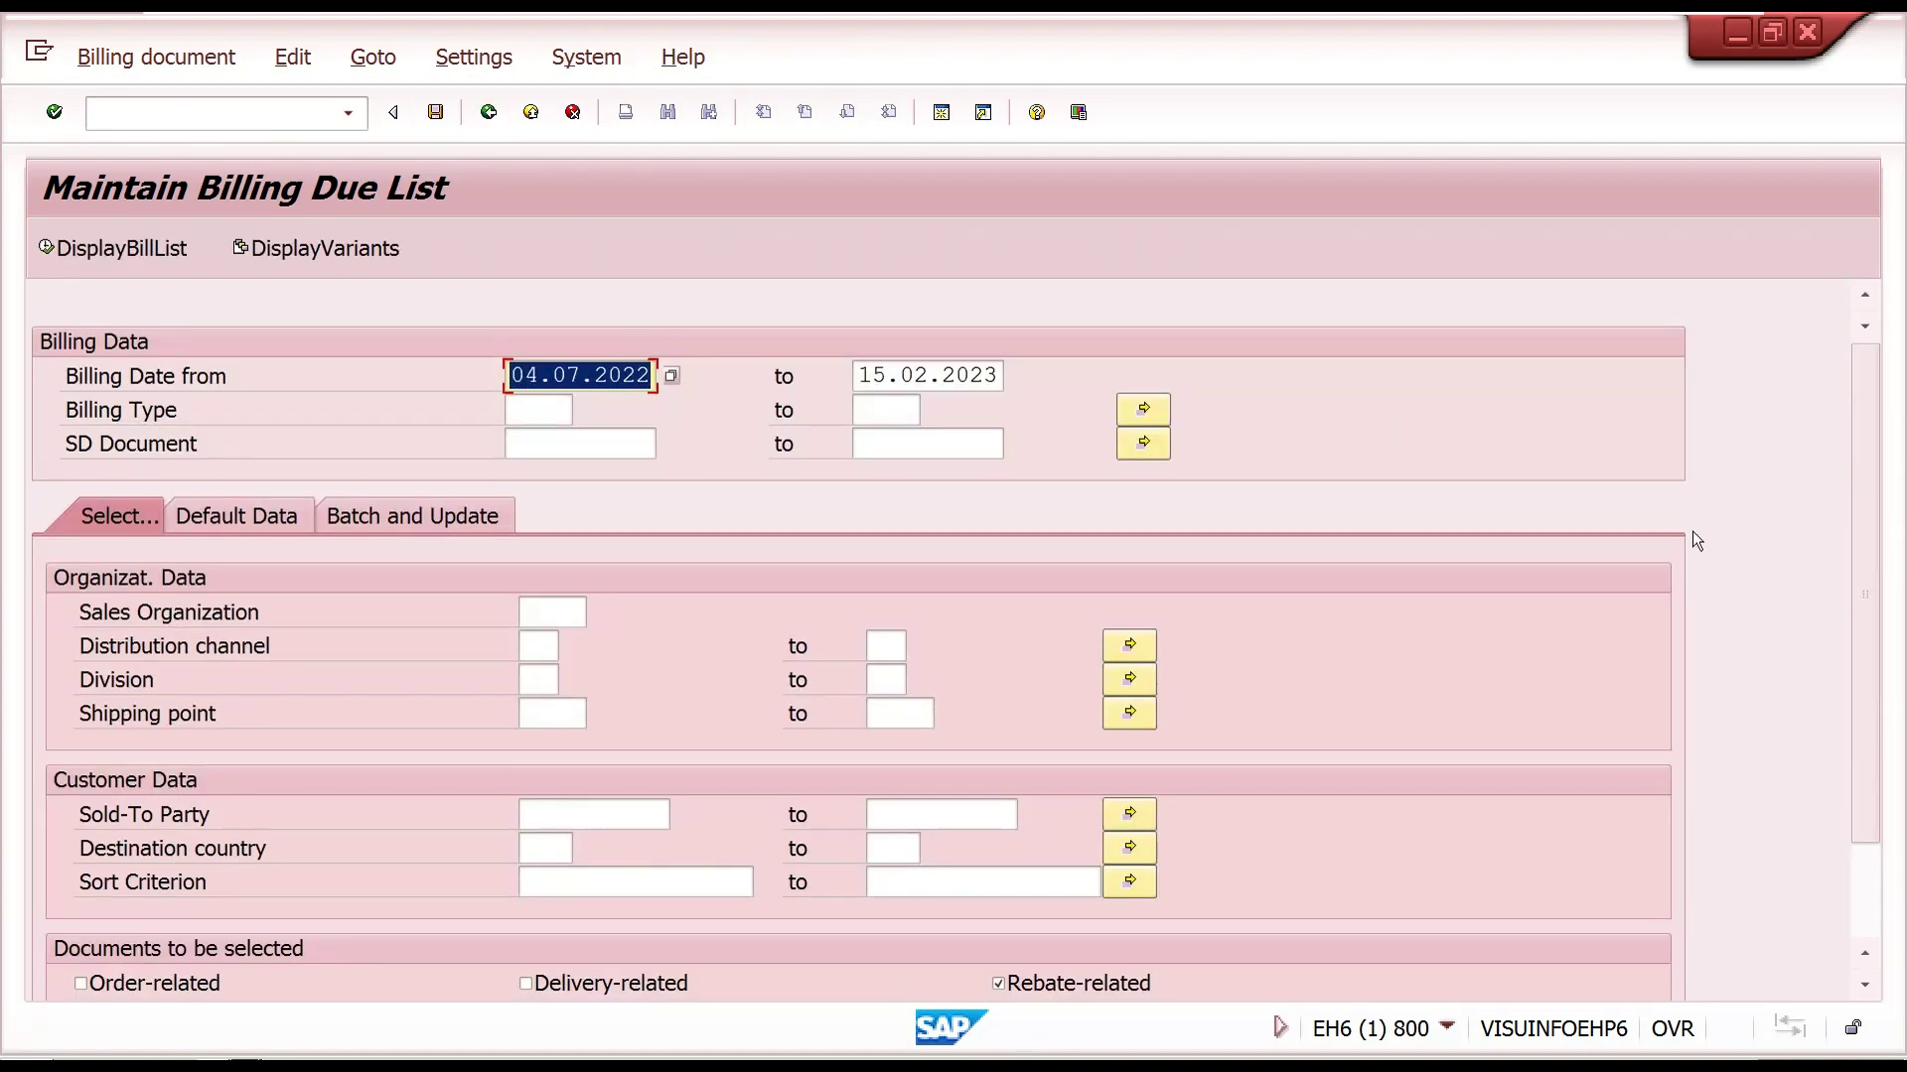
- Replace rebate-related documents with Intercompany Billing in the documents to be selected
{"action": "scroll", "coordinate": [1847, 840], "scroll_direction": "down", "scroll_amount": 2}
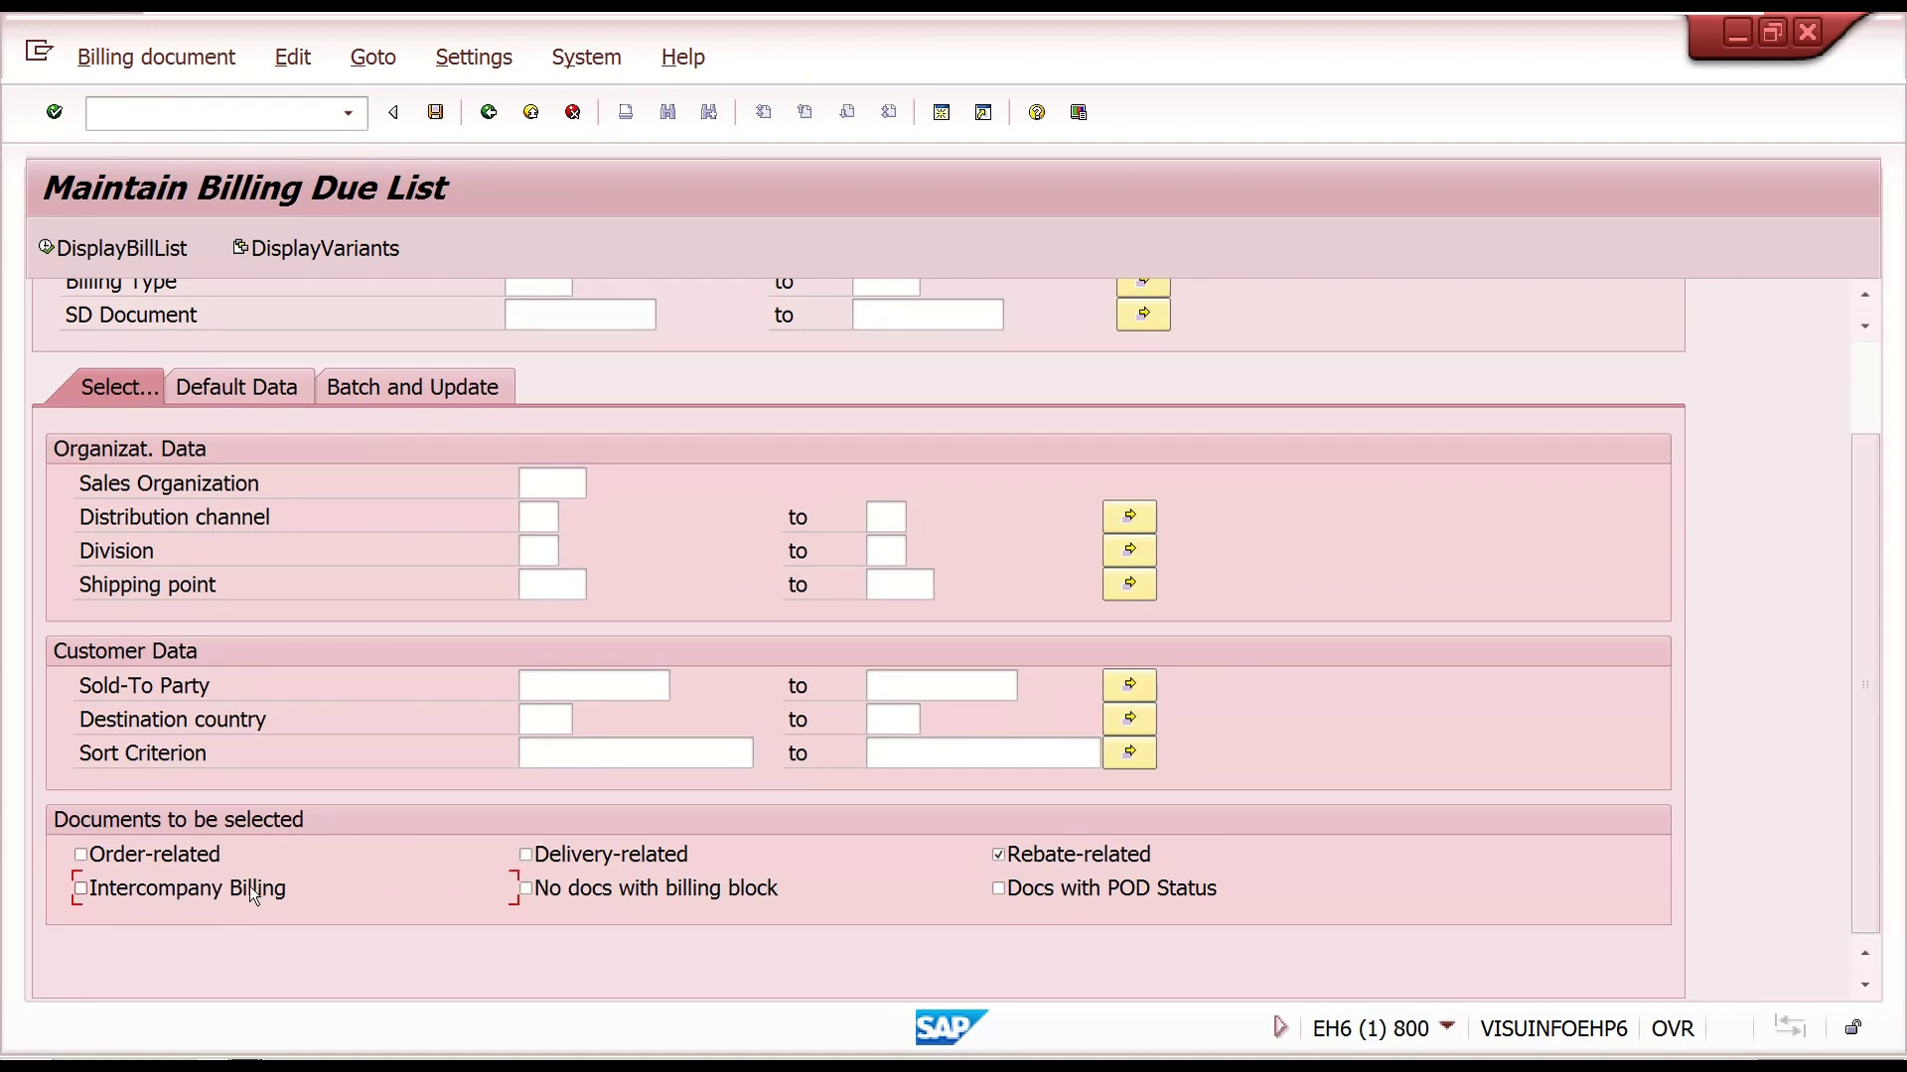
{"action": "left_click", "coordinate": [1074, 860]}
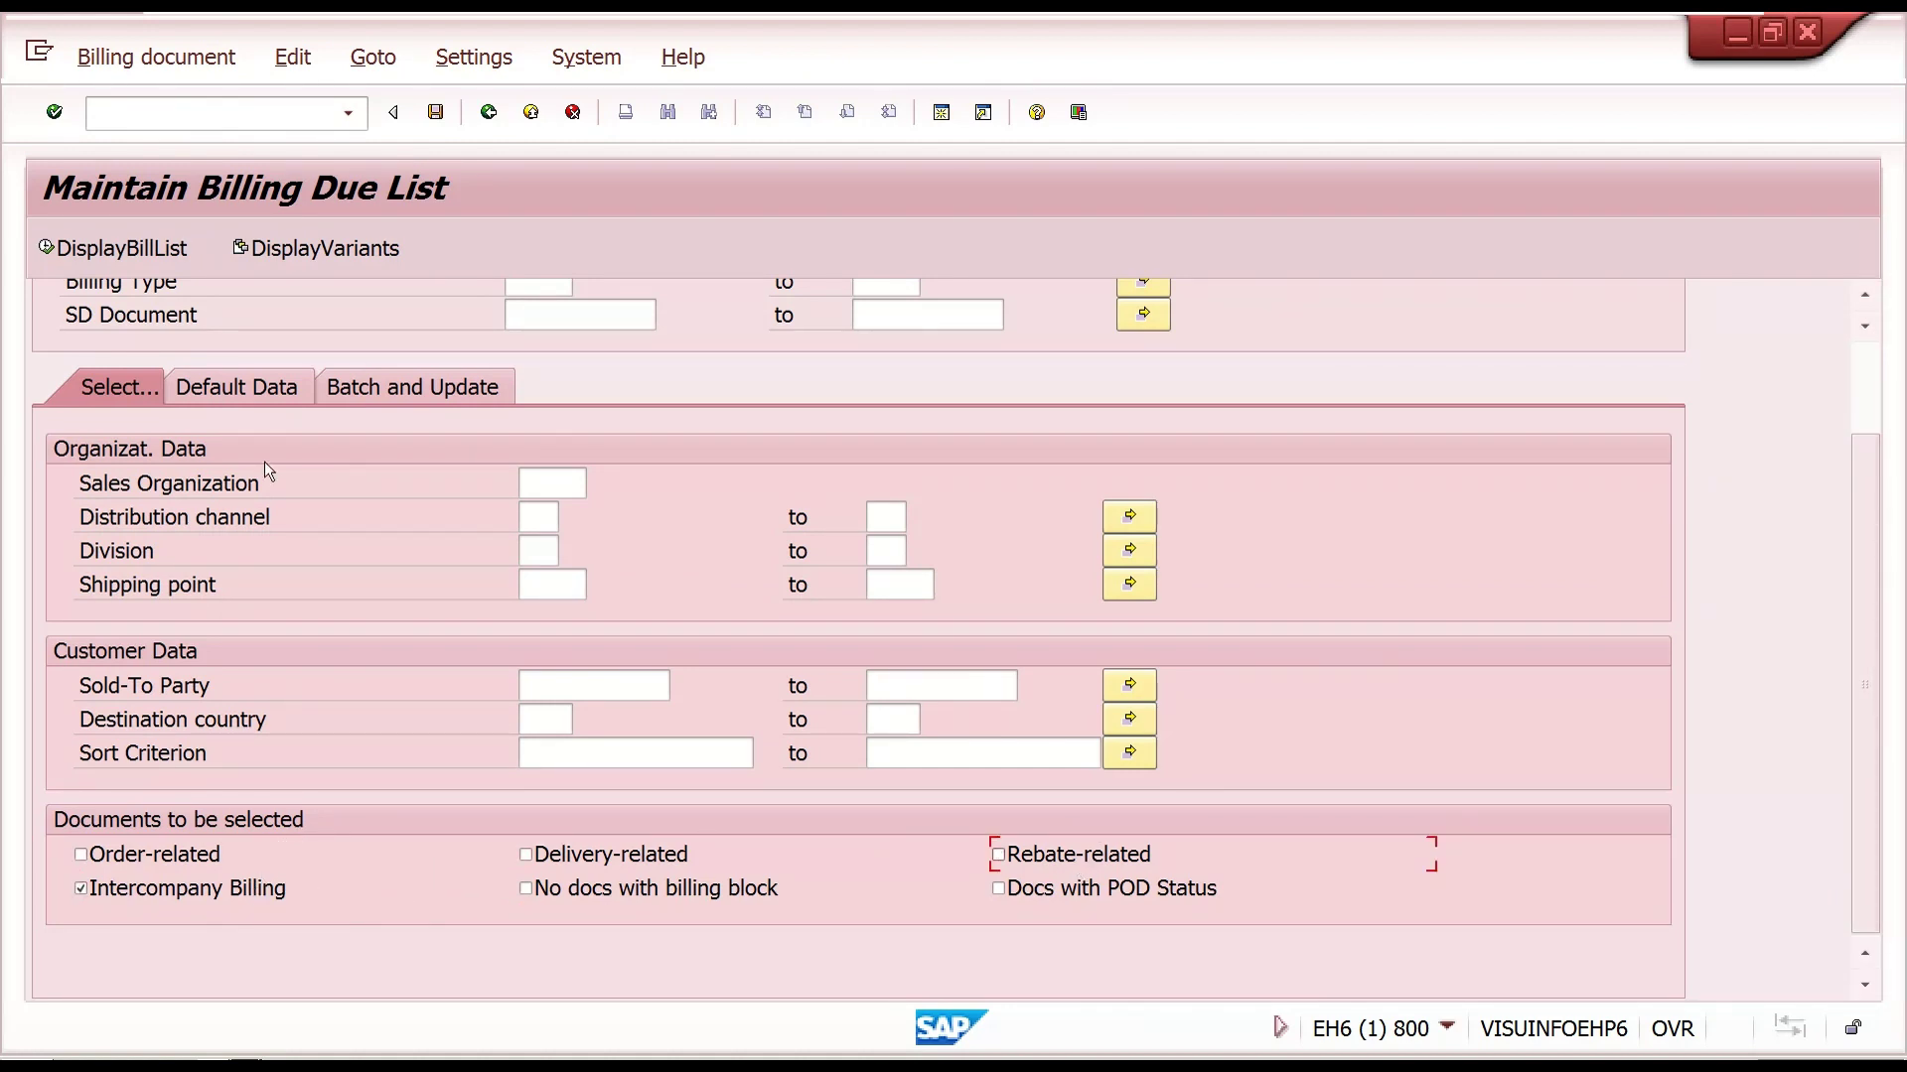
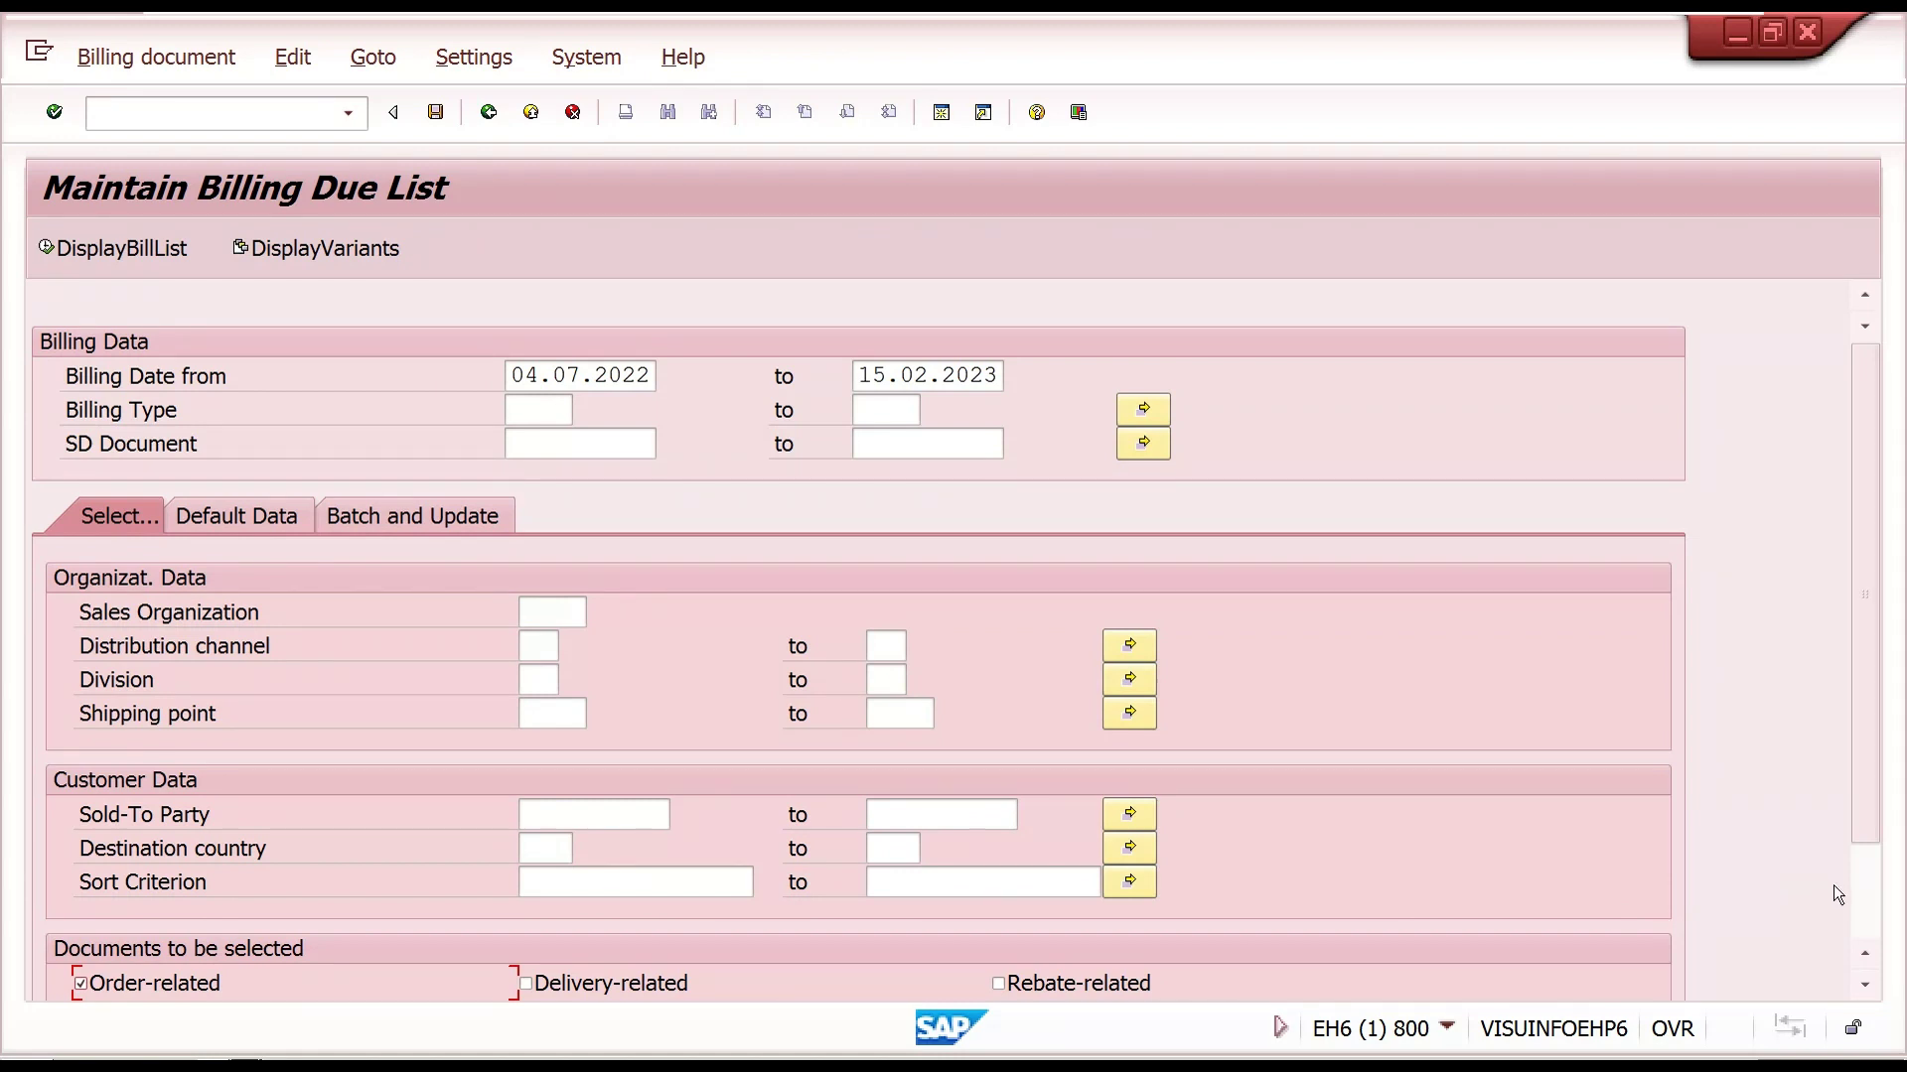
- Add delivery-related and rebate-related documents to the documents to be selected
{"action": "scroll", "coordinate": [1833, 885], "scroll_direction": "down", "scroll_amount": 3}
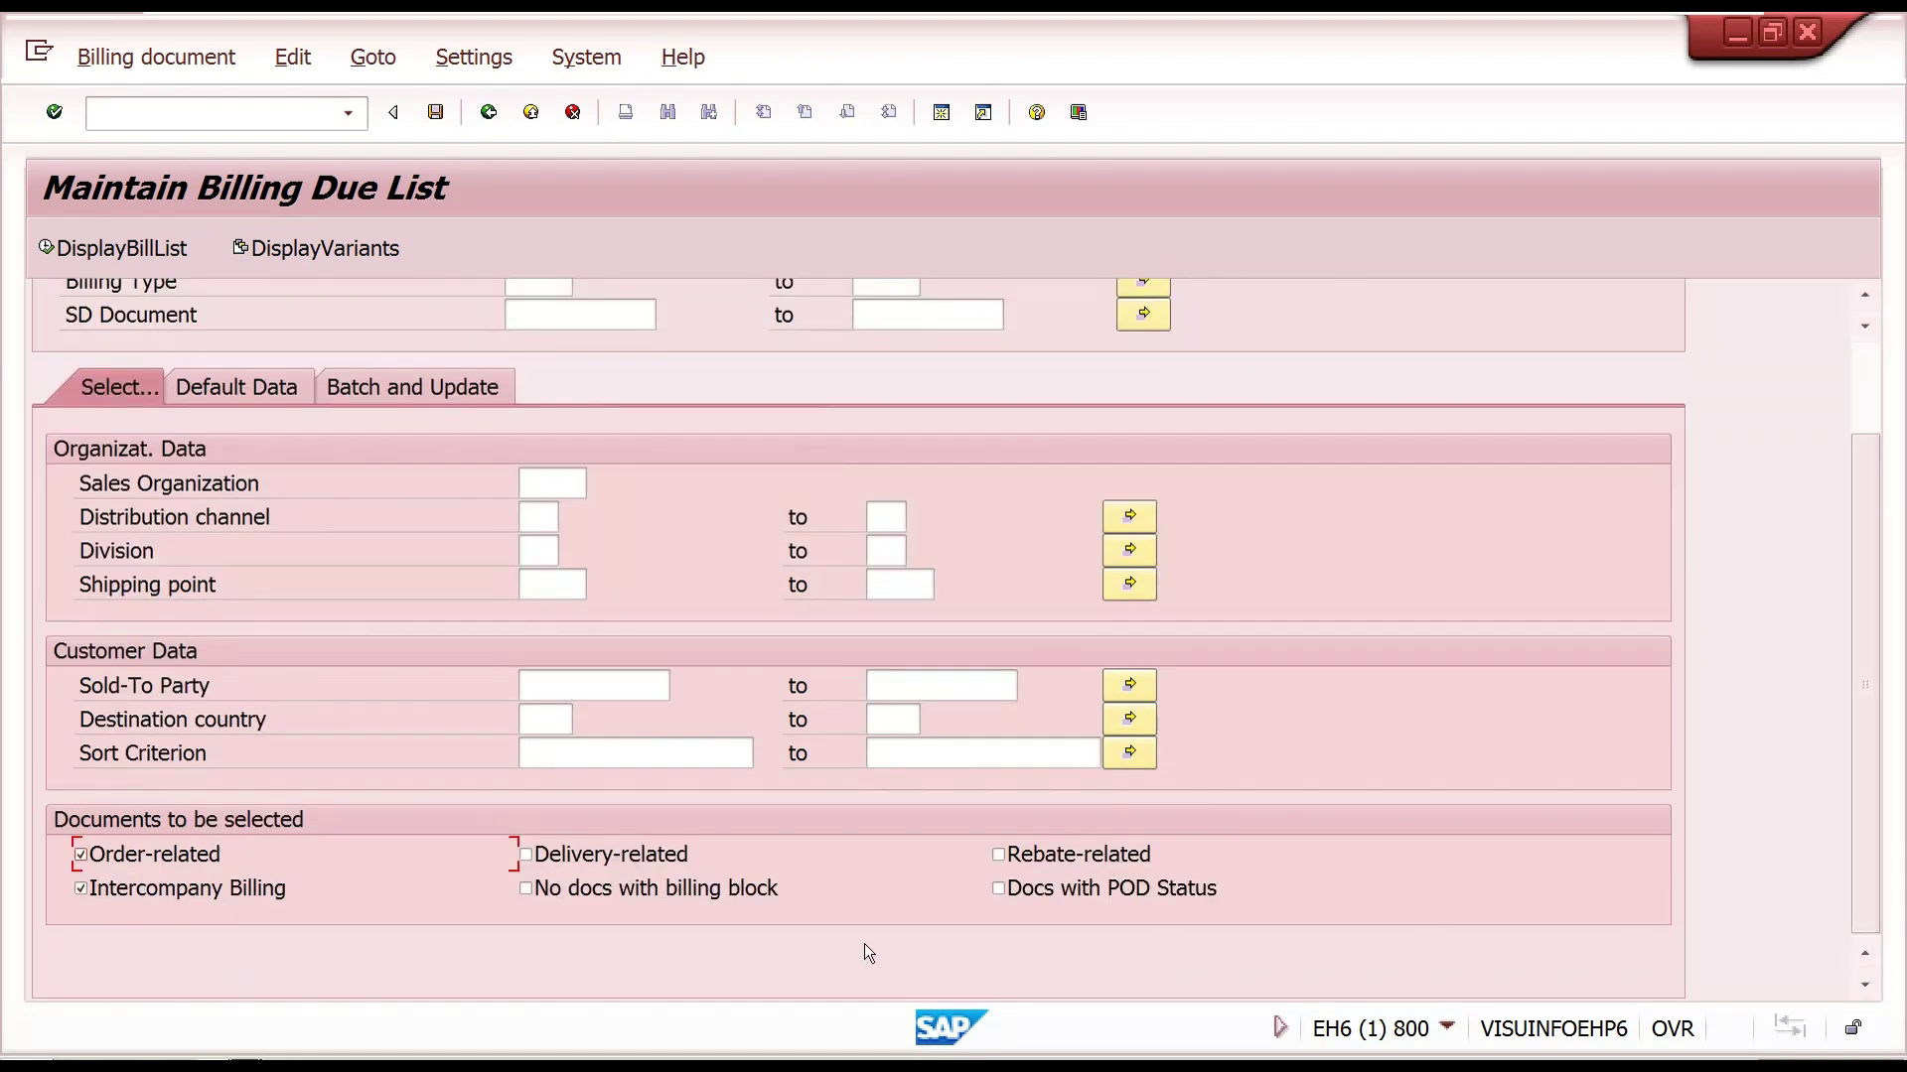
{"action": "left_click", "coordinate": [596, 855]}
{"action": "left_click", "coordinate": [1040, 858]}
- Restrict the selection to sales organization 1000 and distribution channels 10 to 12
{"action": "left_click", "coordinate": [571, 477]}
{"action": "type", "text": "1000"}
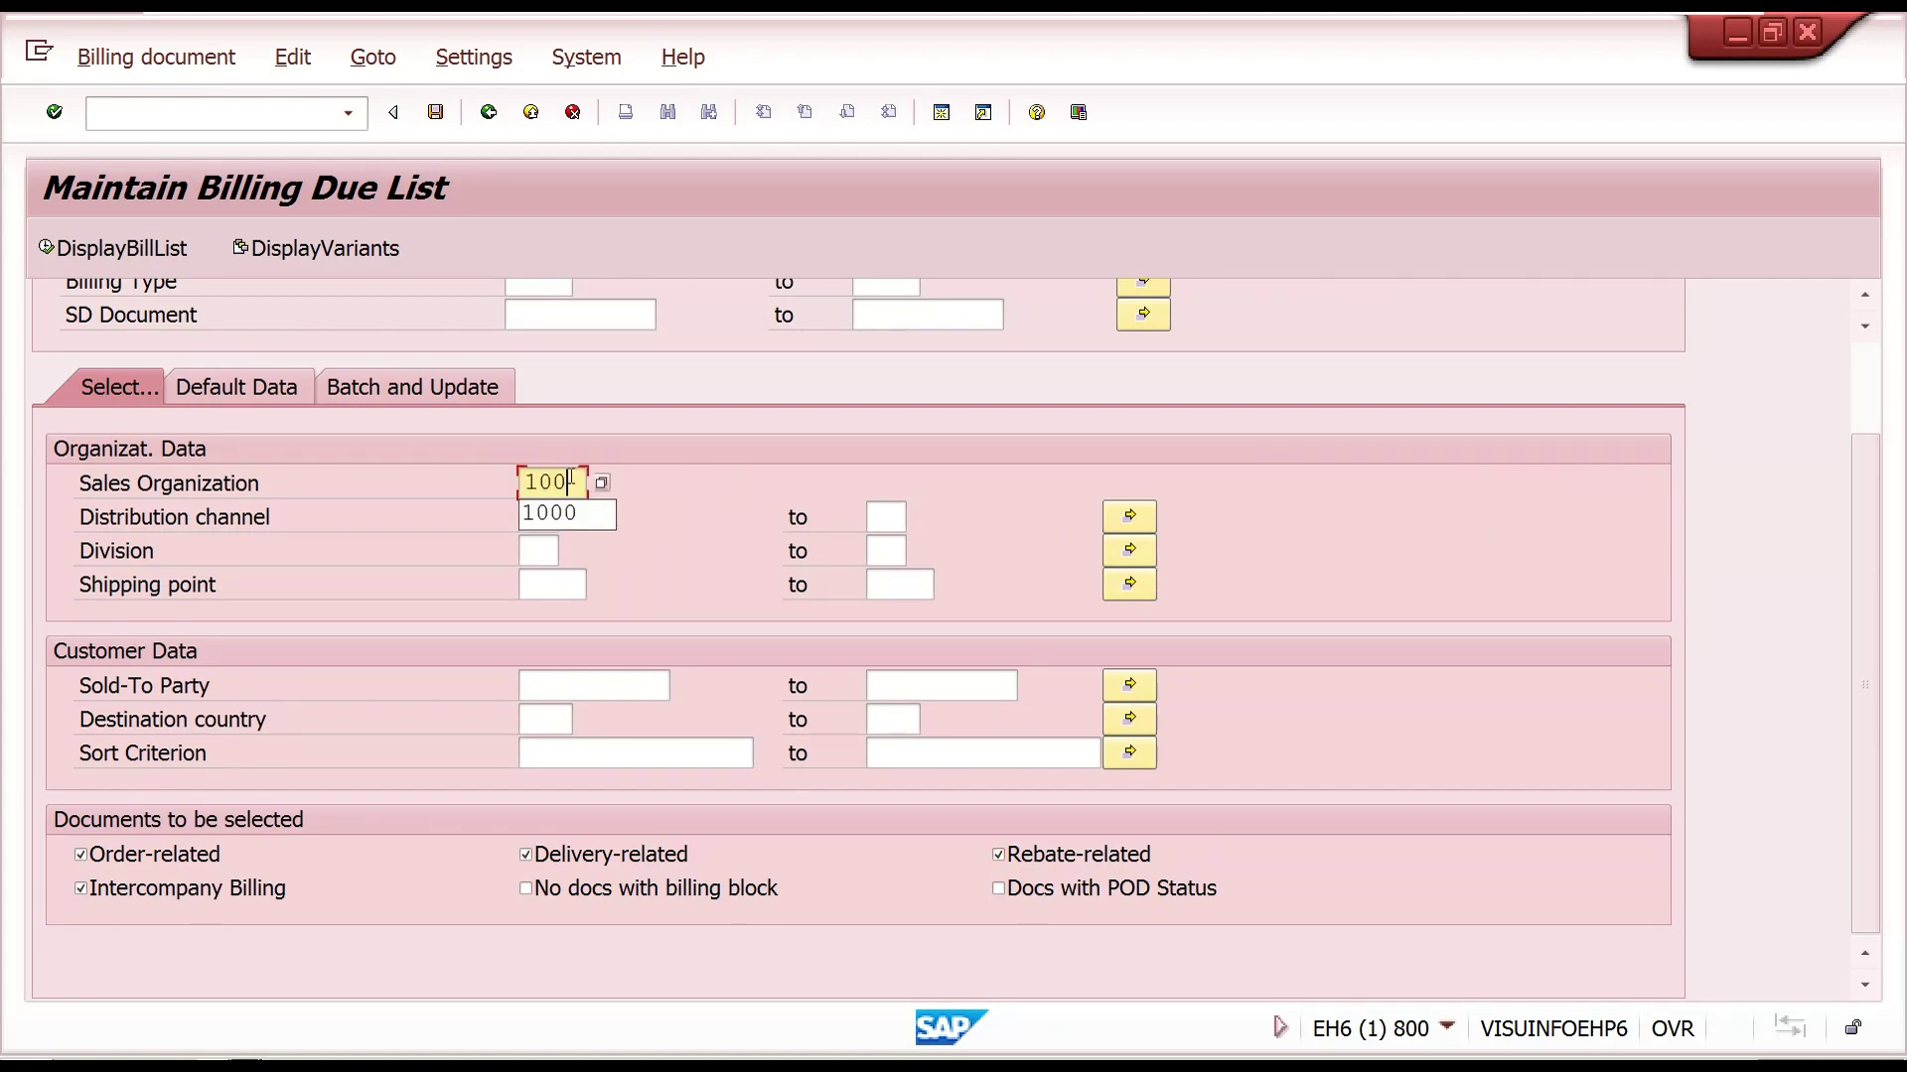
{"action": "left_click", "coordinate": [539, 514]}
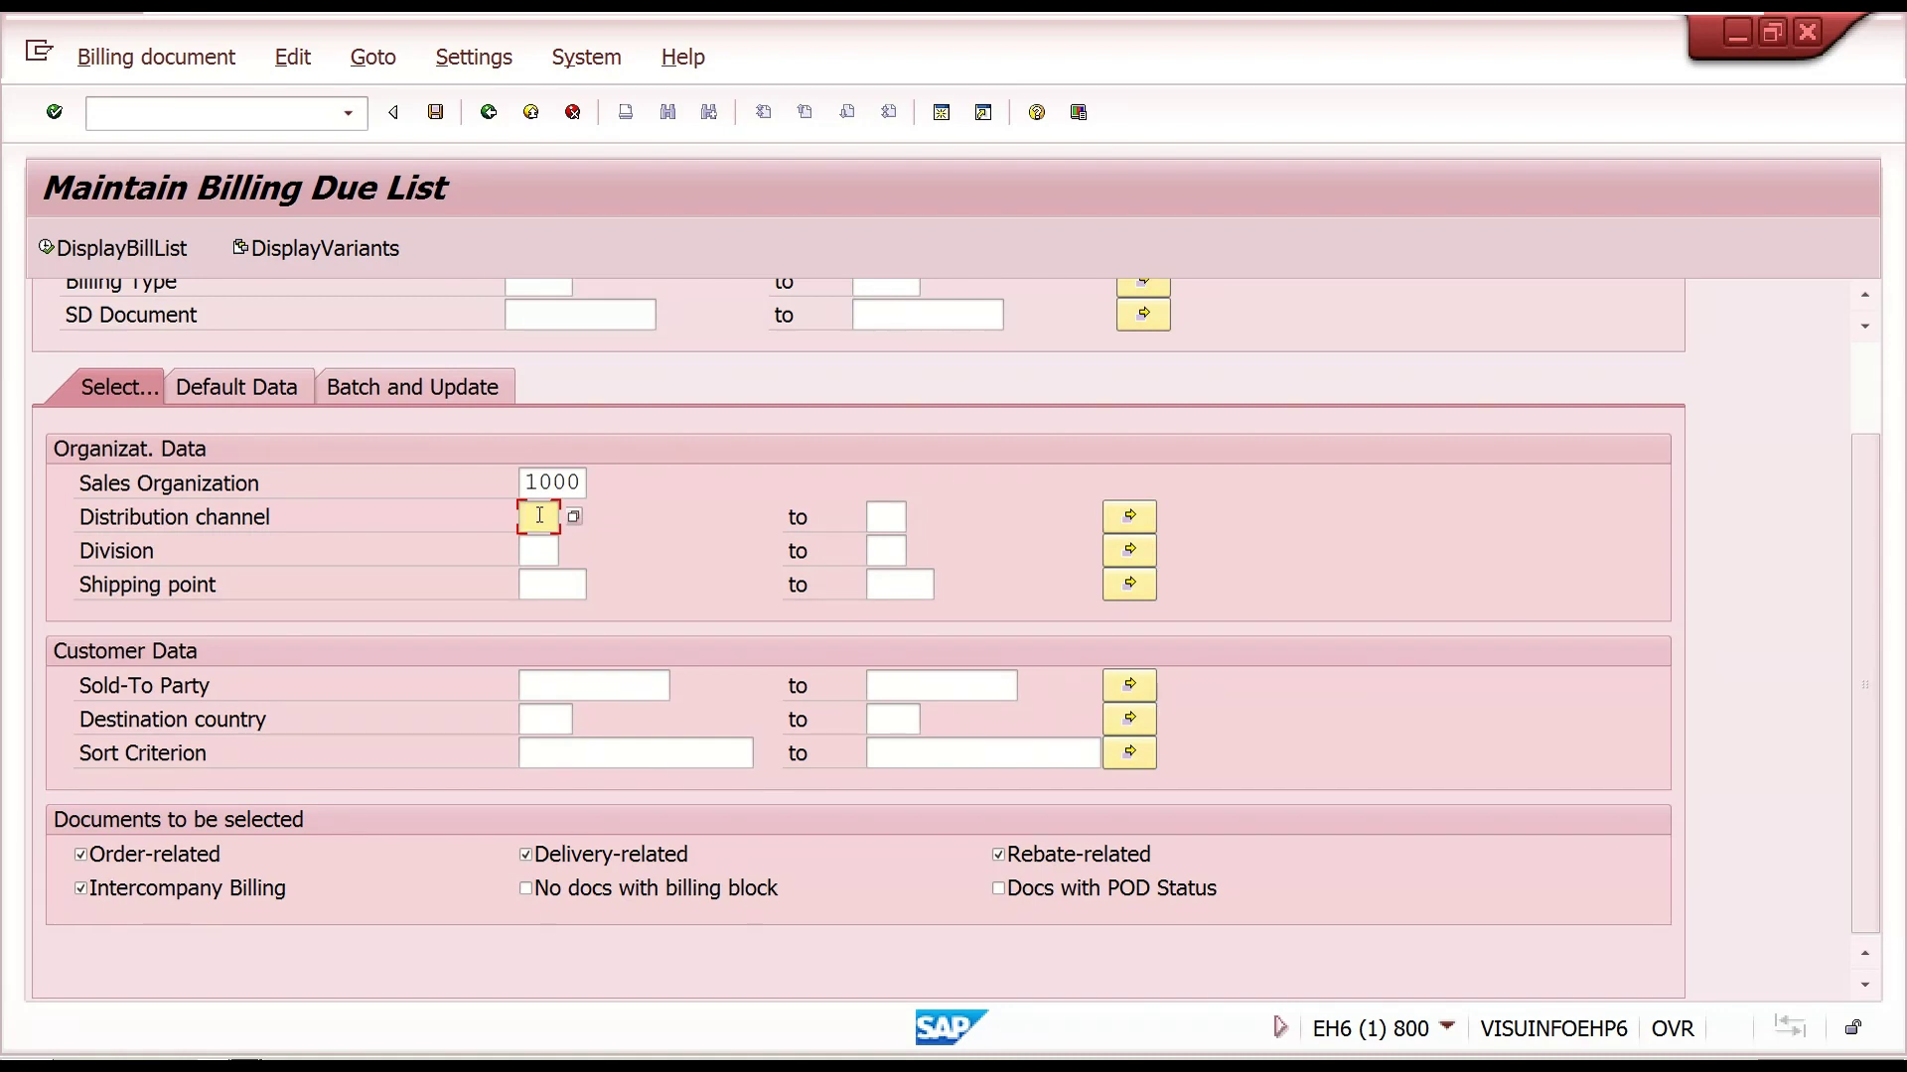
{"action": "type", "text": "10"}
{"action": "left_click", "coordinate": [893, 511]}
{"action": "type", "text": "12"}
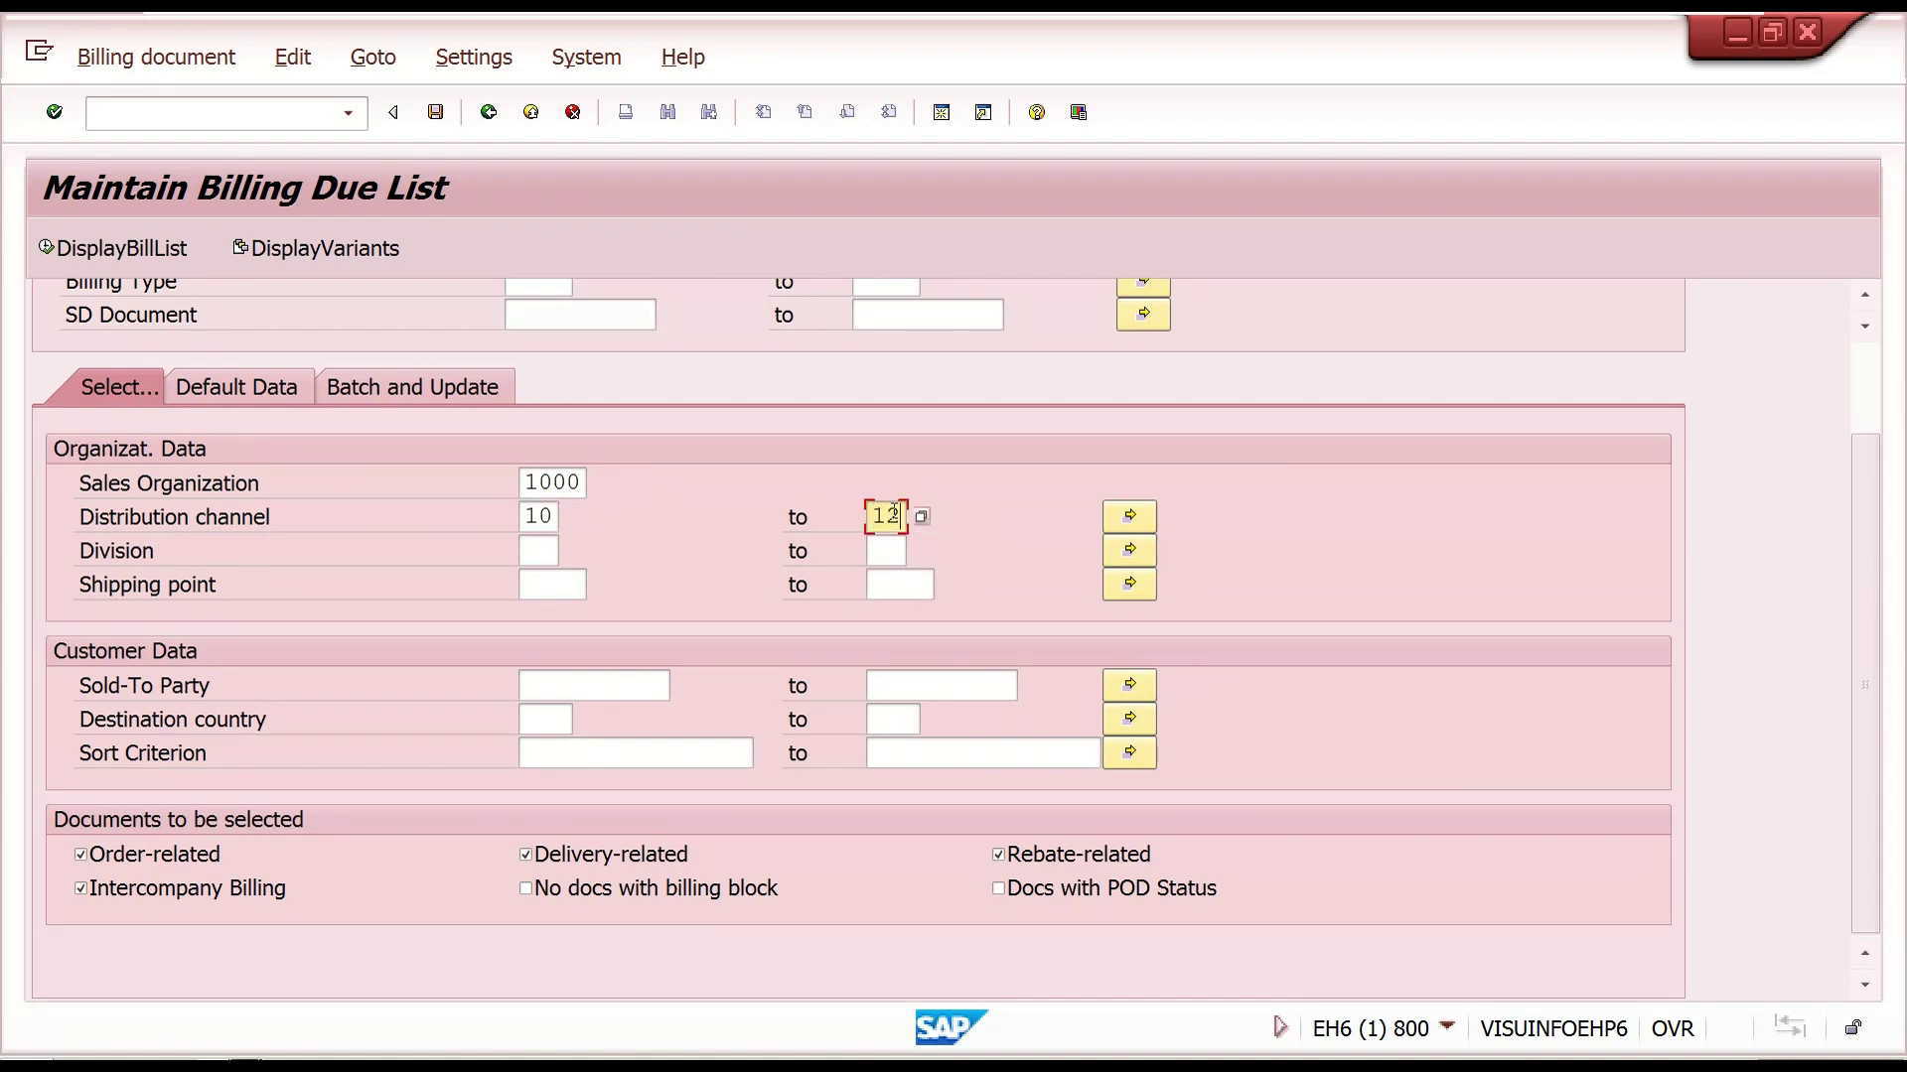
- Restrict the selection to divisions 00 to 10
{"action": "left_click", "coordinate": [525, 550]}
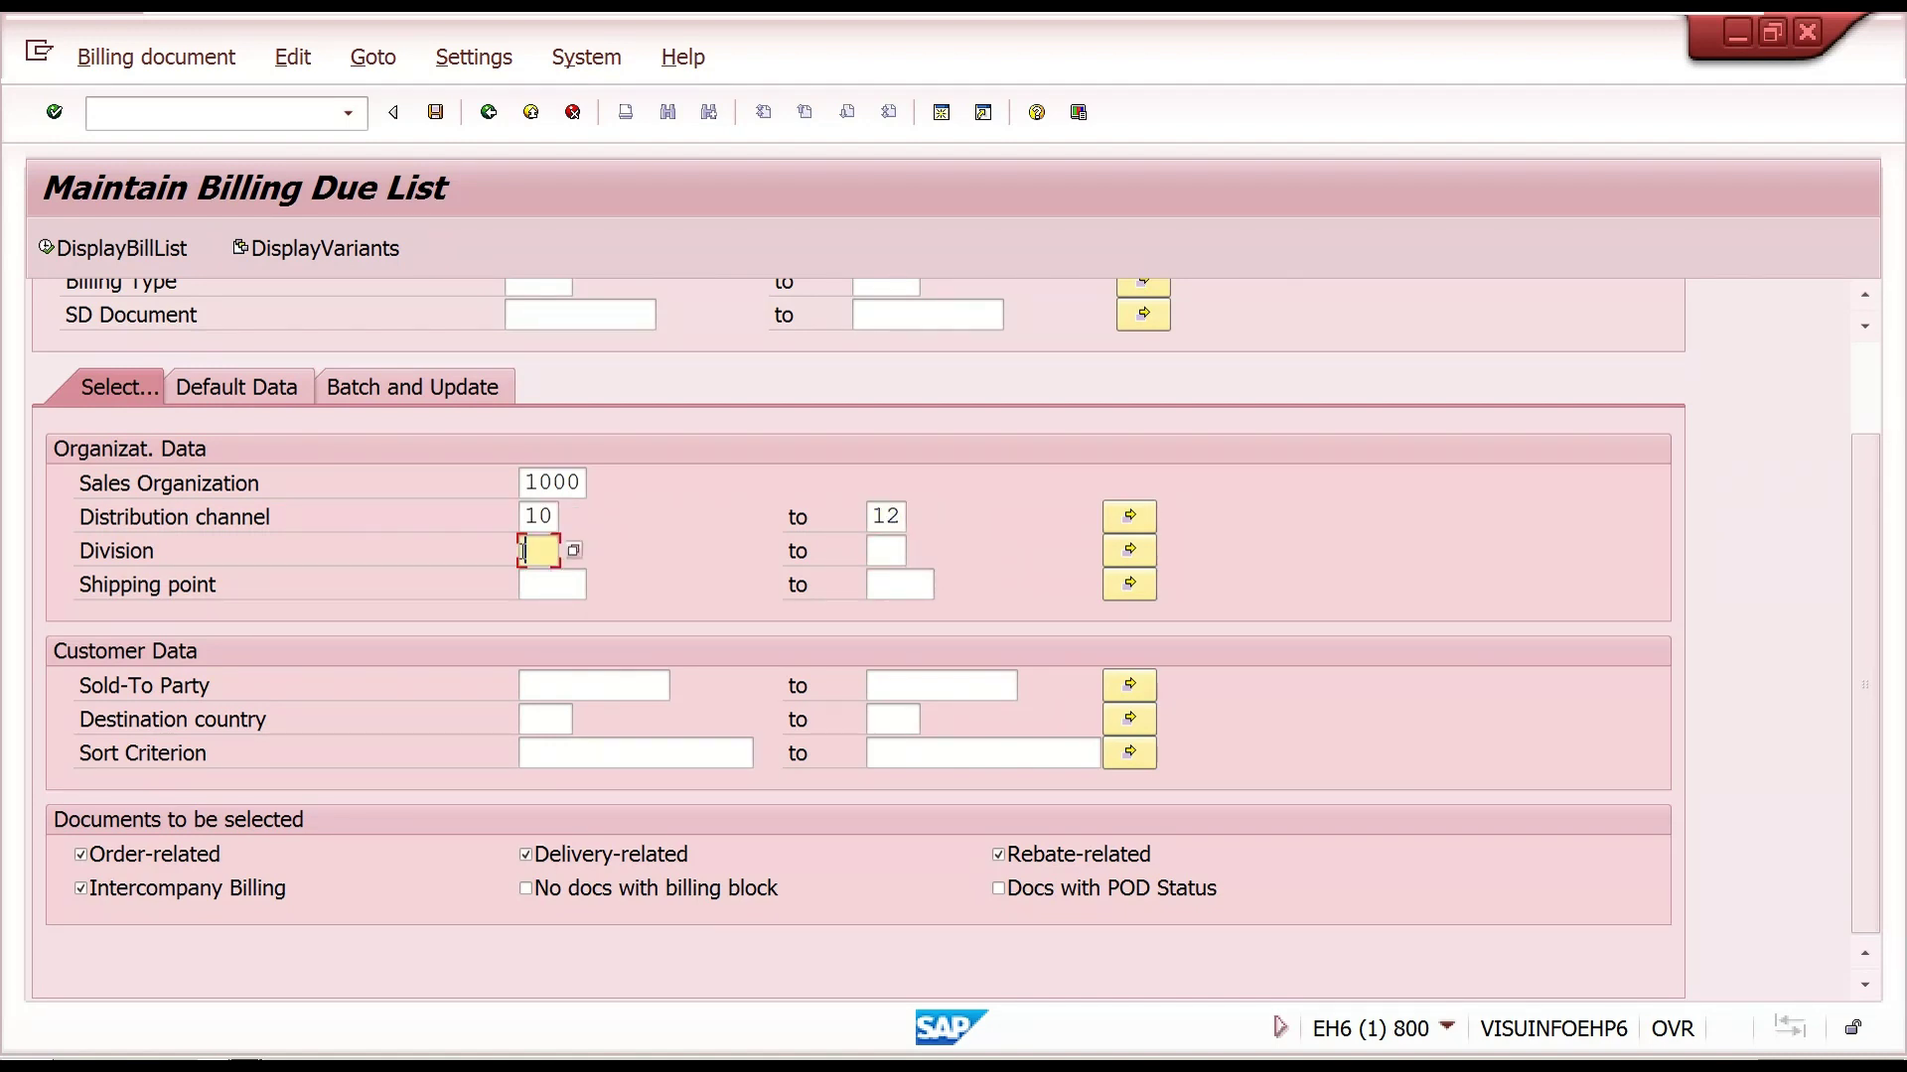
{"action": "type", "text": "00"}
{"action": "left_click", "coordinate": [887, 559]}
{"action": "type", "text": "10"}
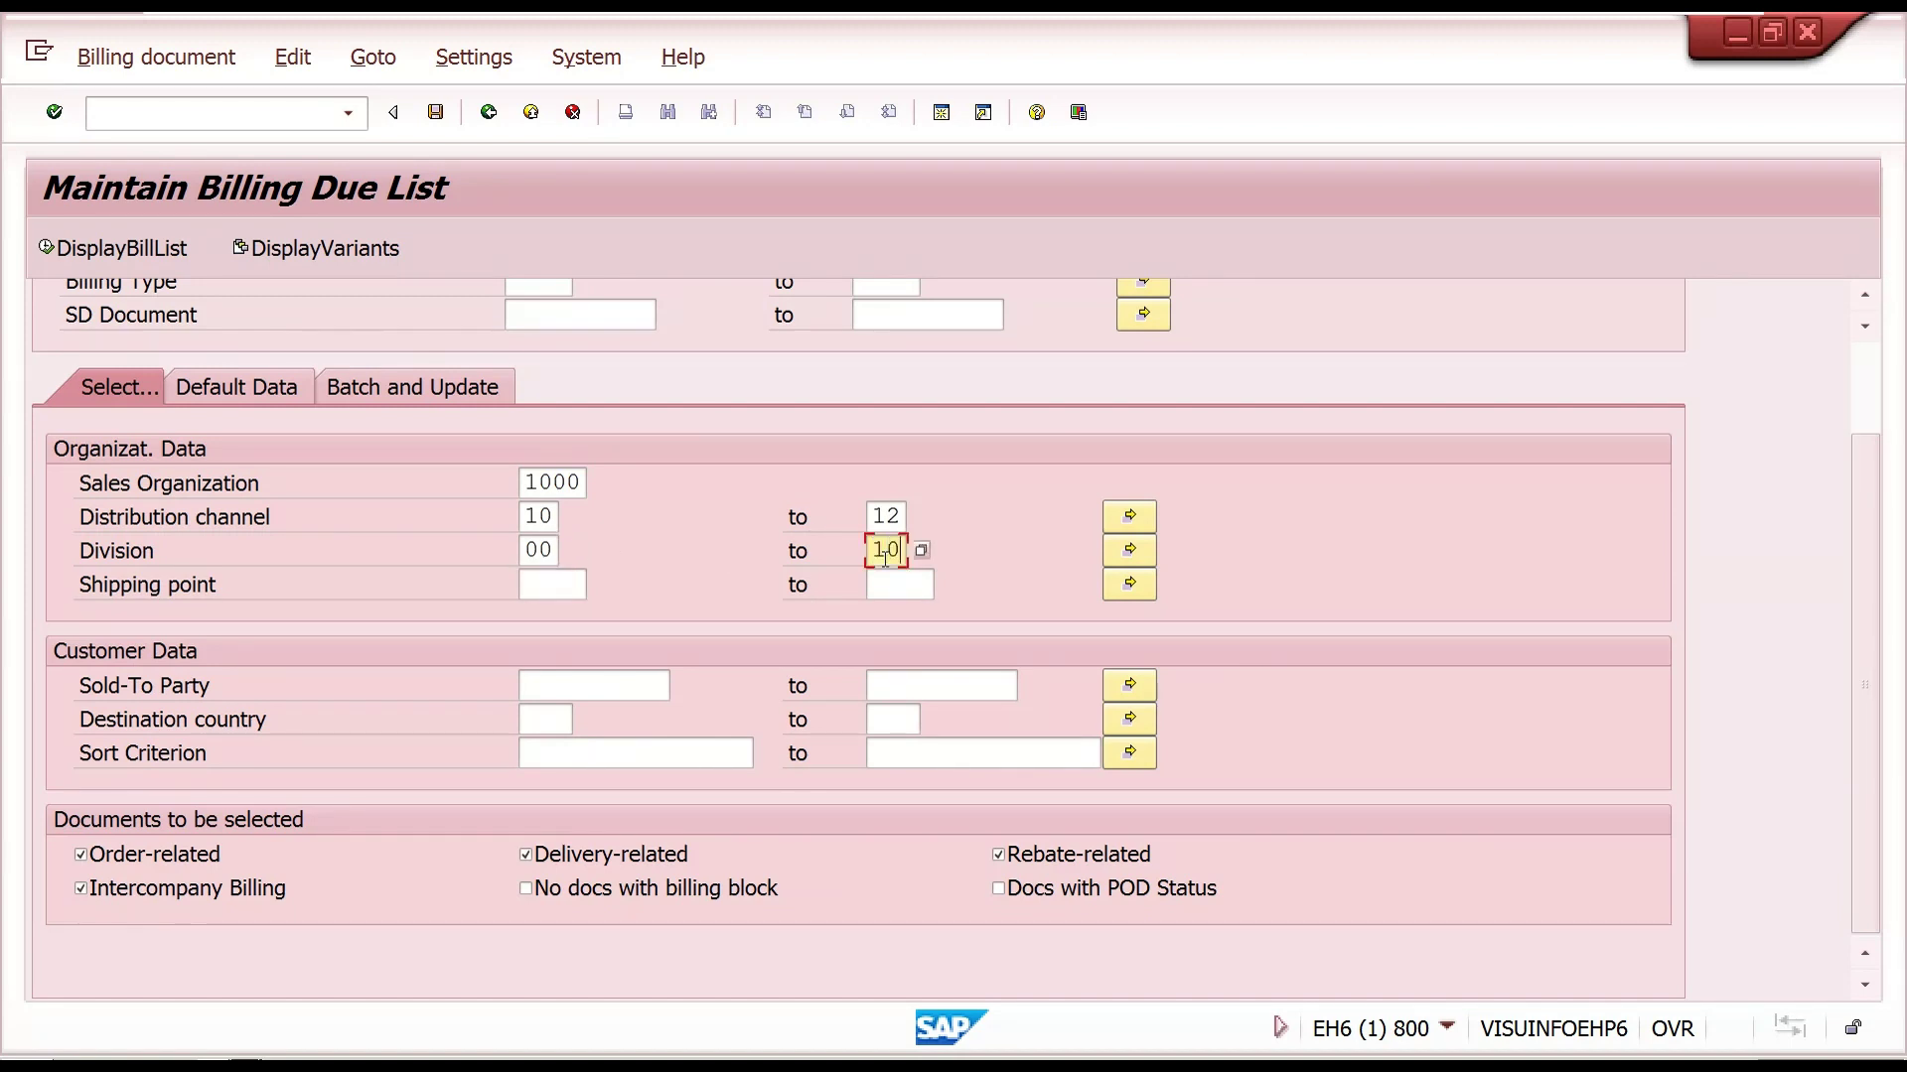
- Restrict the selection to shipping points 1200 to 1205
{"action": "left_click", "coordinate": [524, 584]}
{"action": "type", "text": "1"}
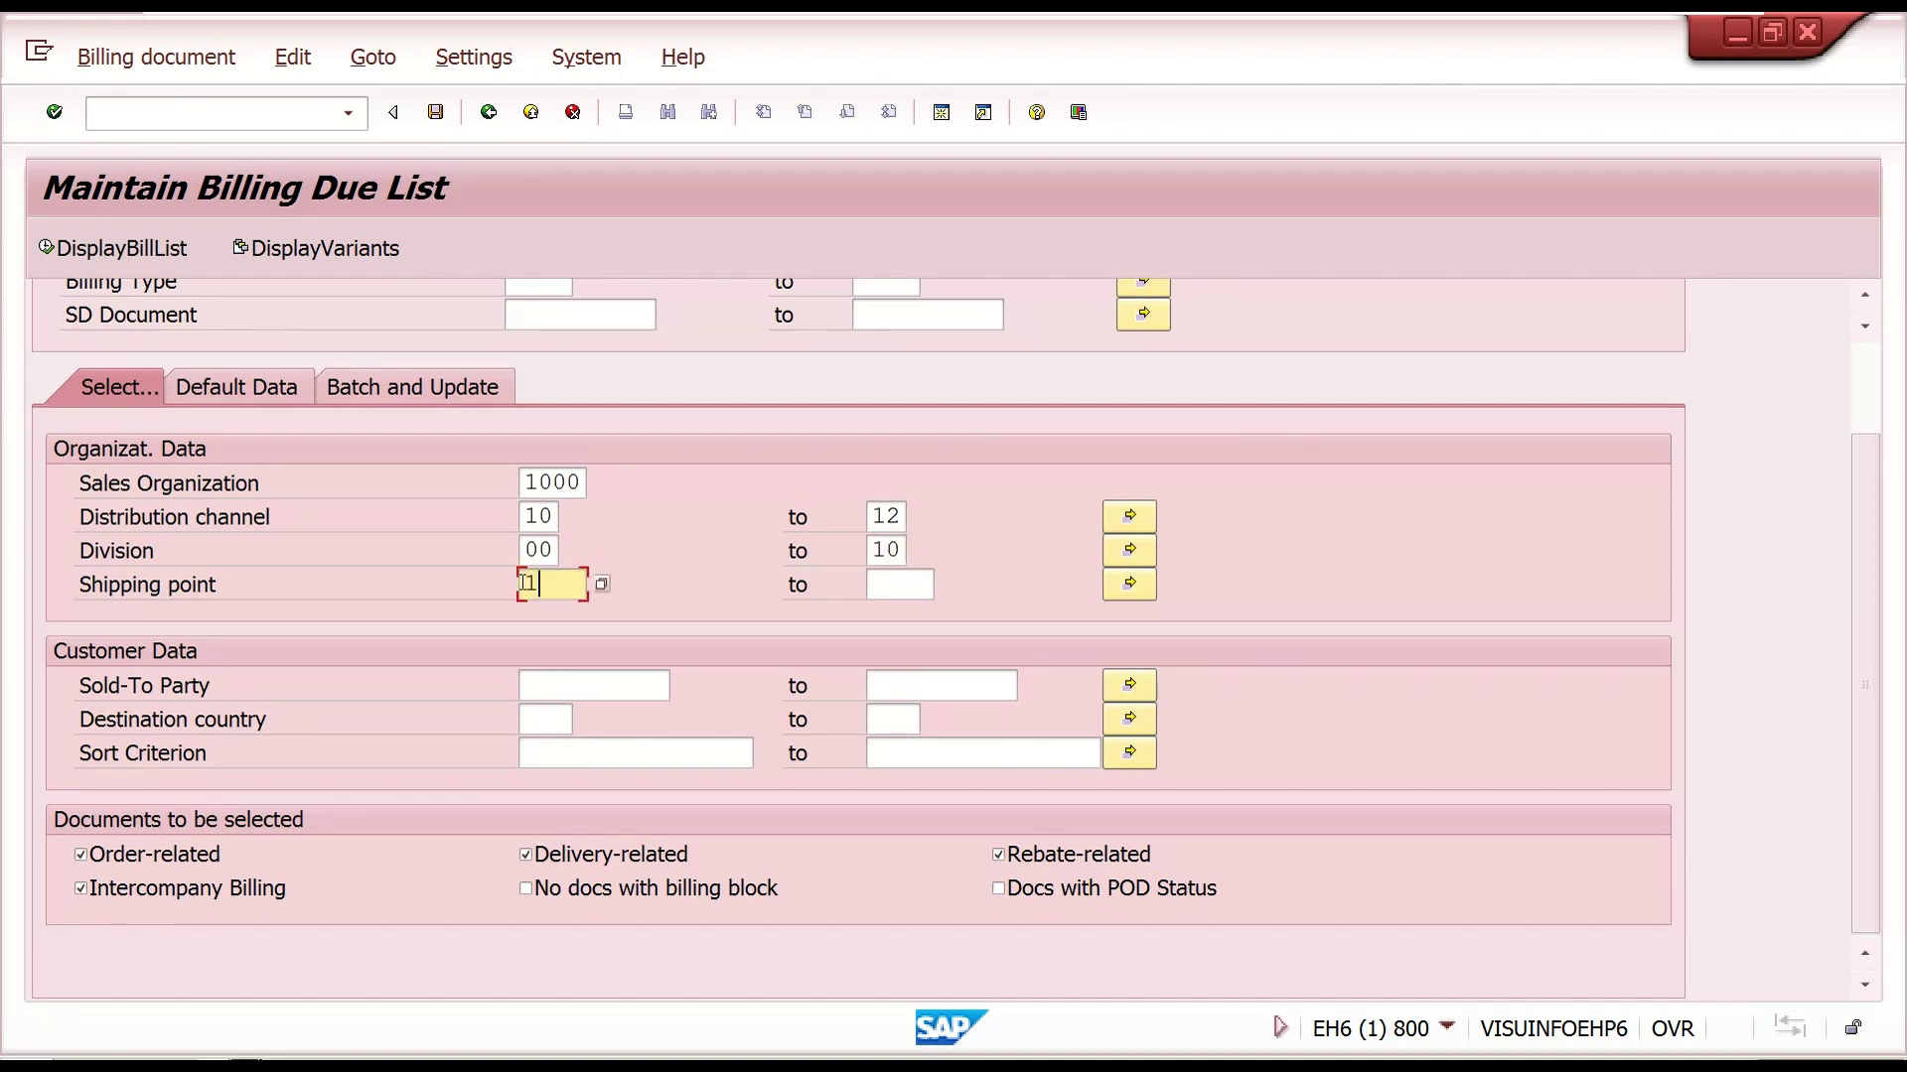
{"action": "type", "text": "200"}
{"action": "left_click", "coordinate": [887, 584]}
{"action": "type", "text": "1205"}
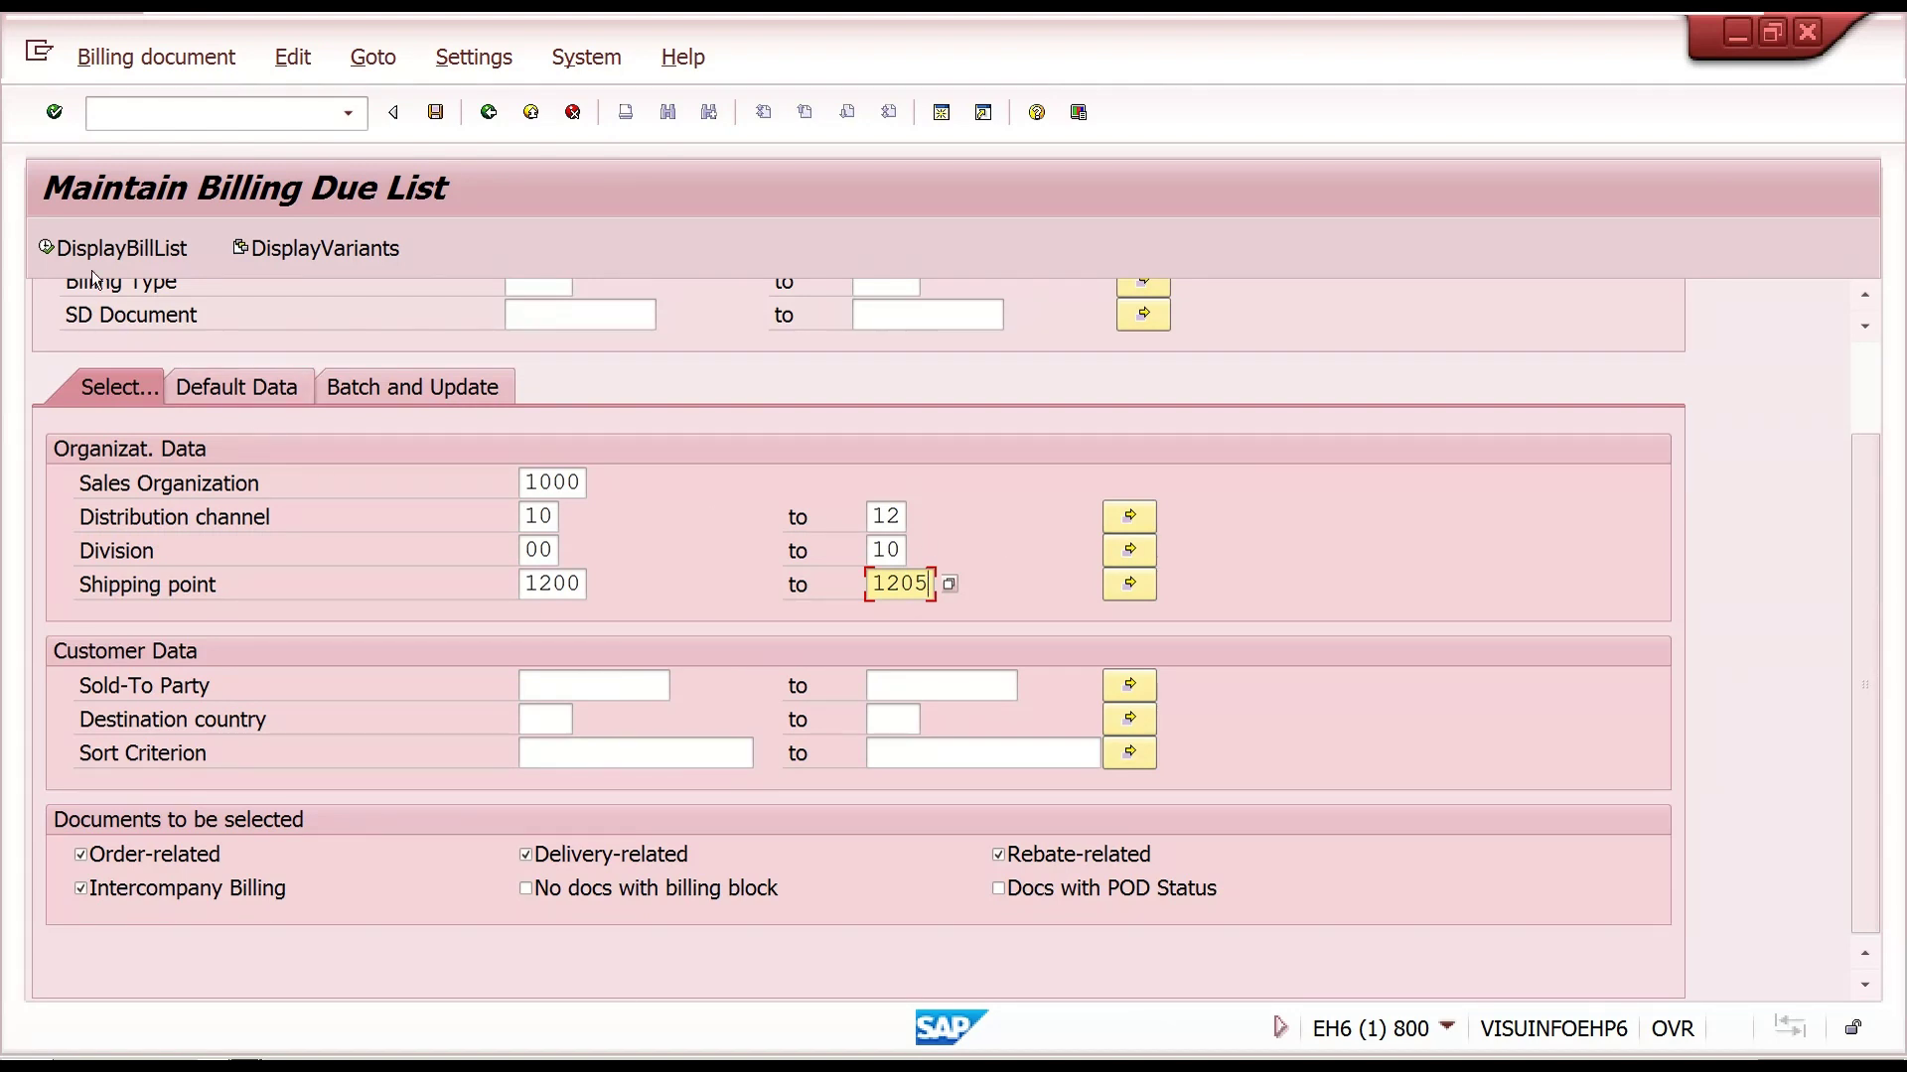
- Display the billing due list for these criteria, review its entries from start to end, and return to the selection criteria
{"action": "left_click", "coordinate": [63, 250]}
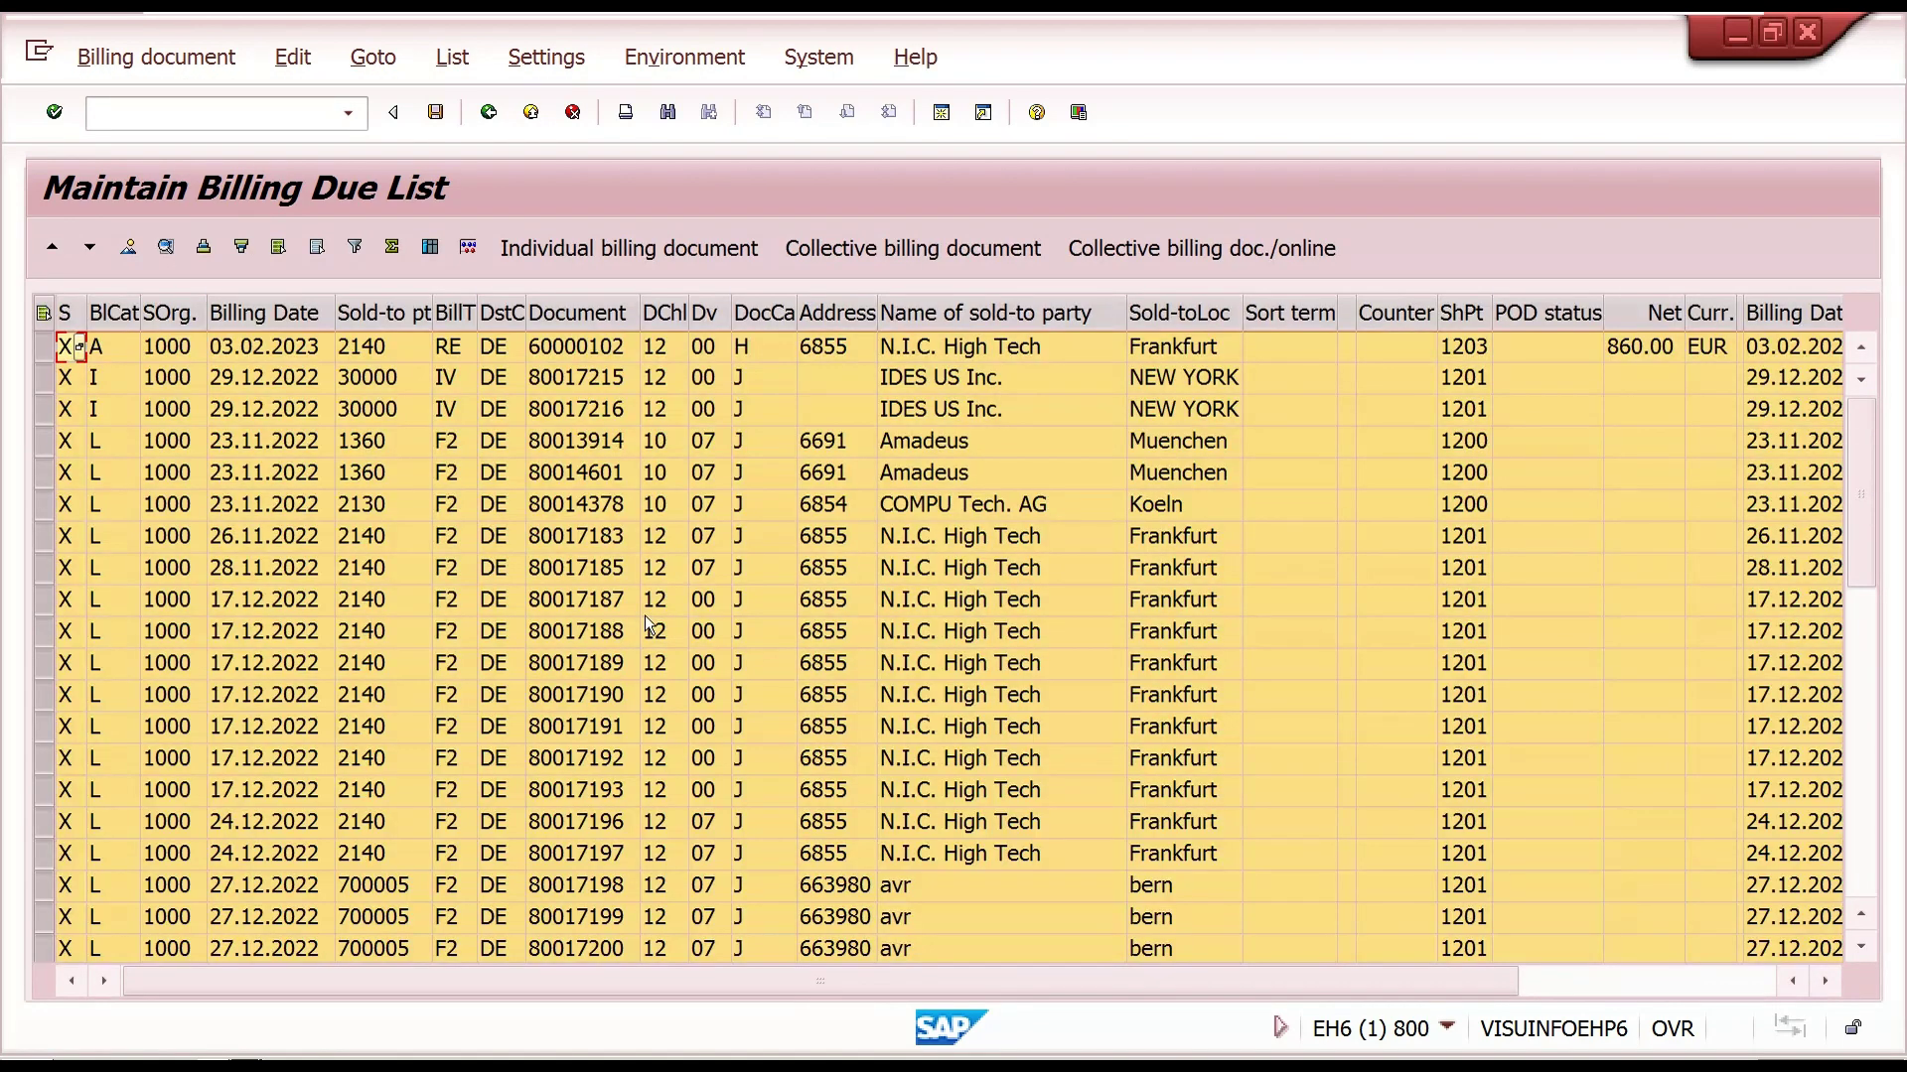
{"action": "left_click", "coordinate": [592, 353]}
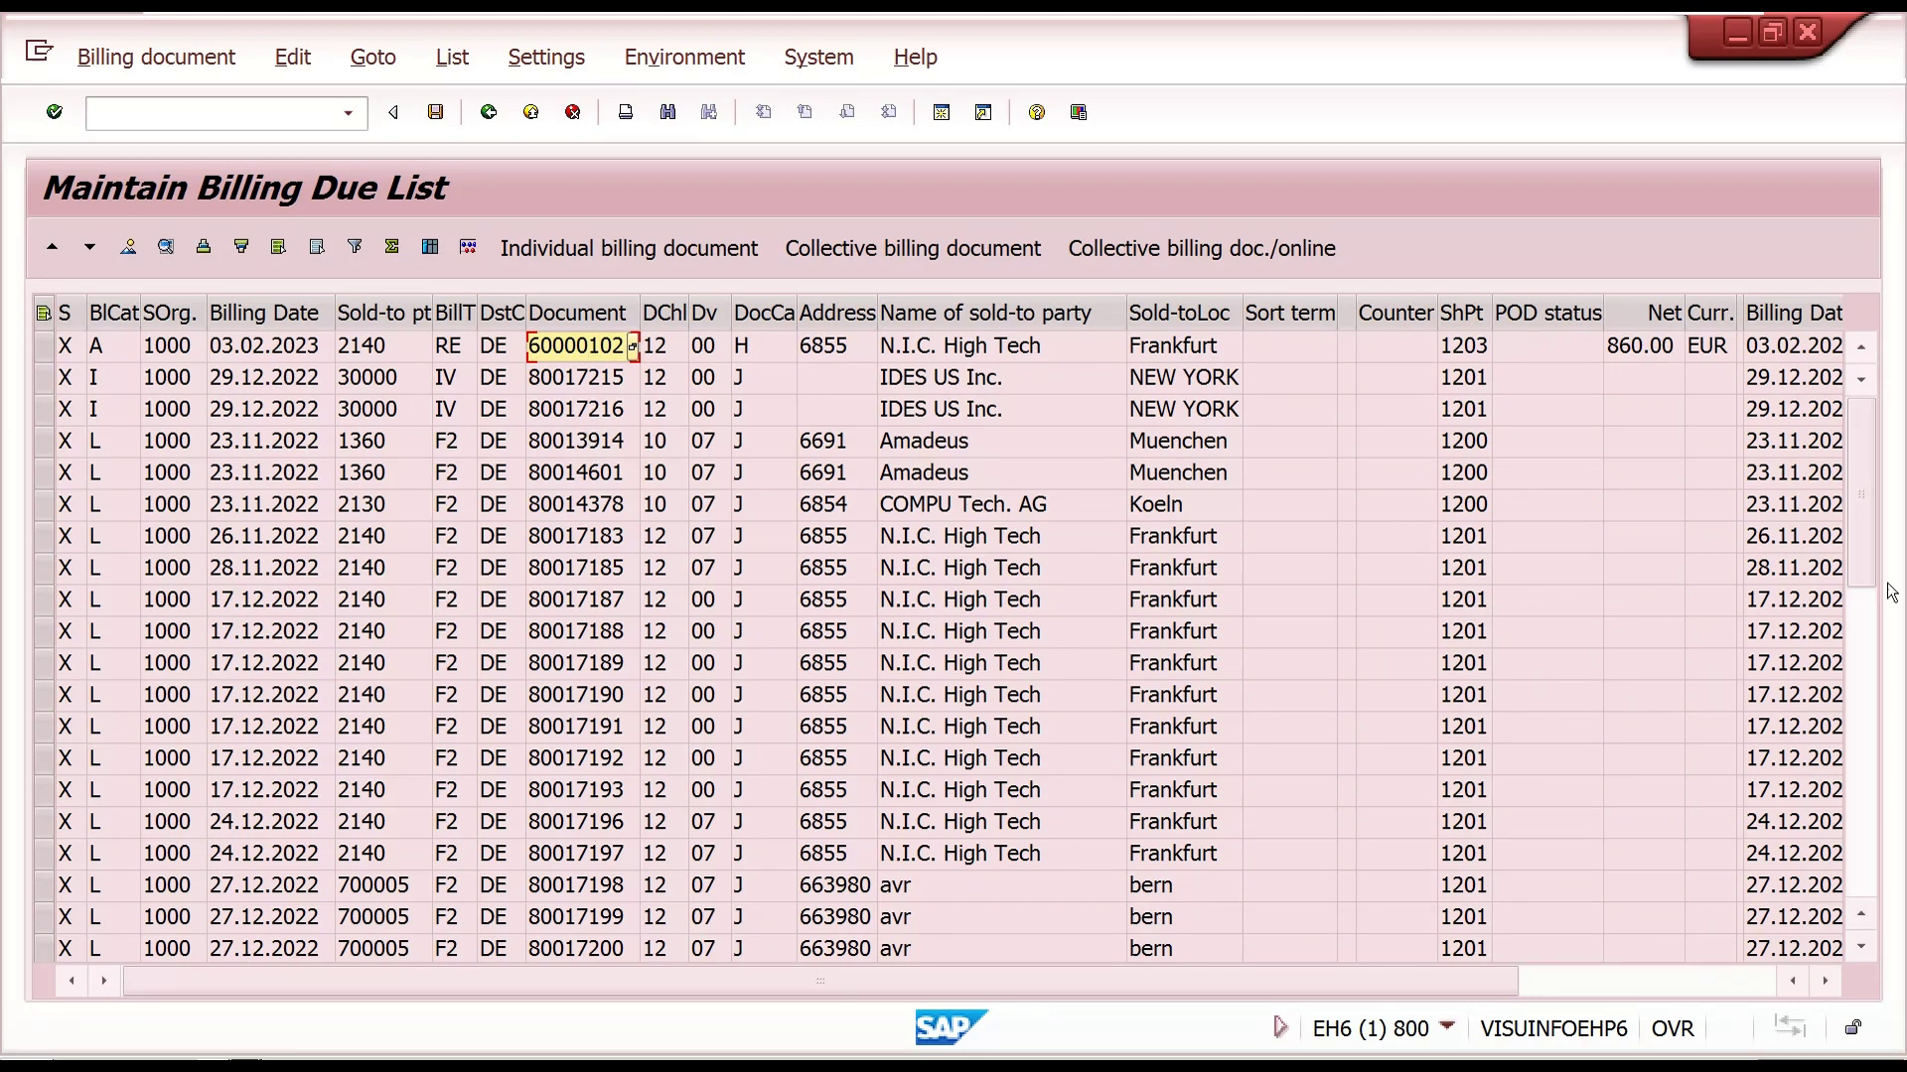
{"action": "left_click", "coordinate": [1853, 814]}
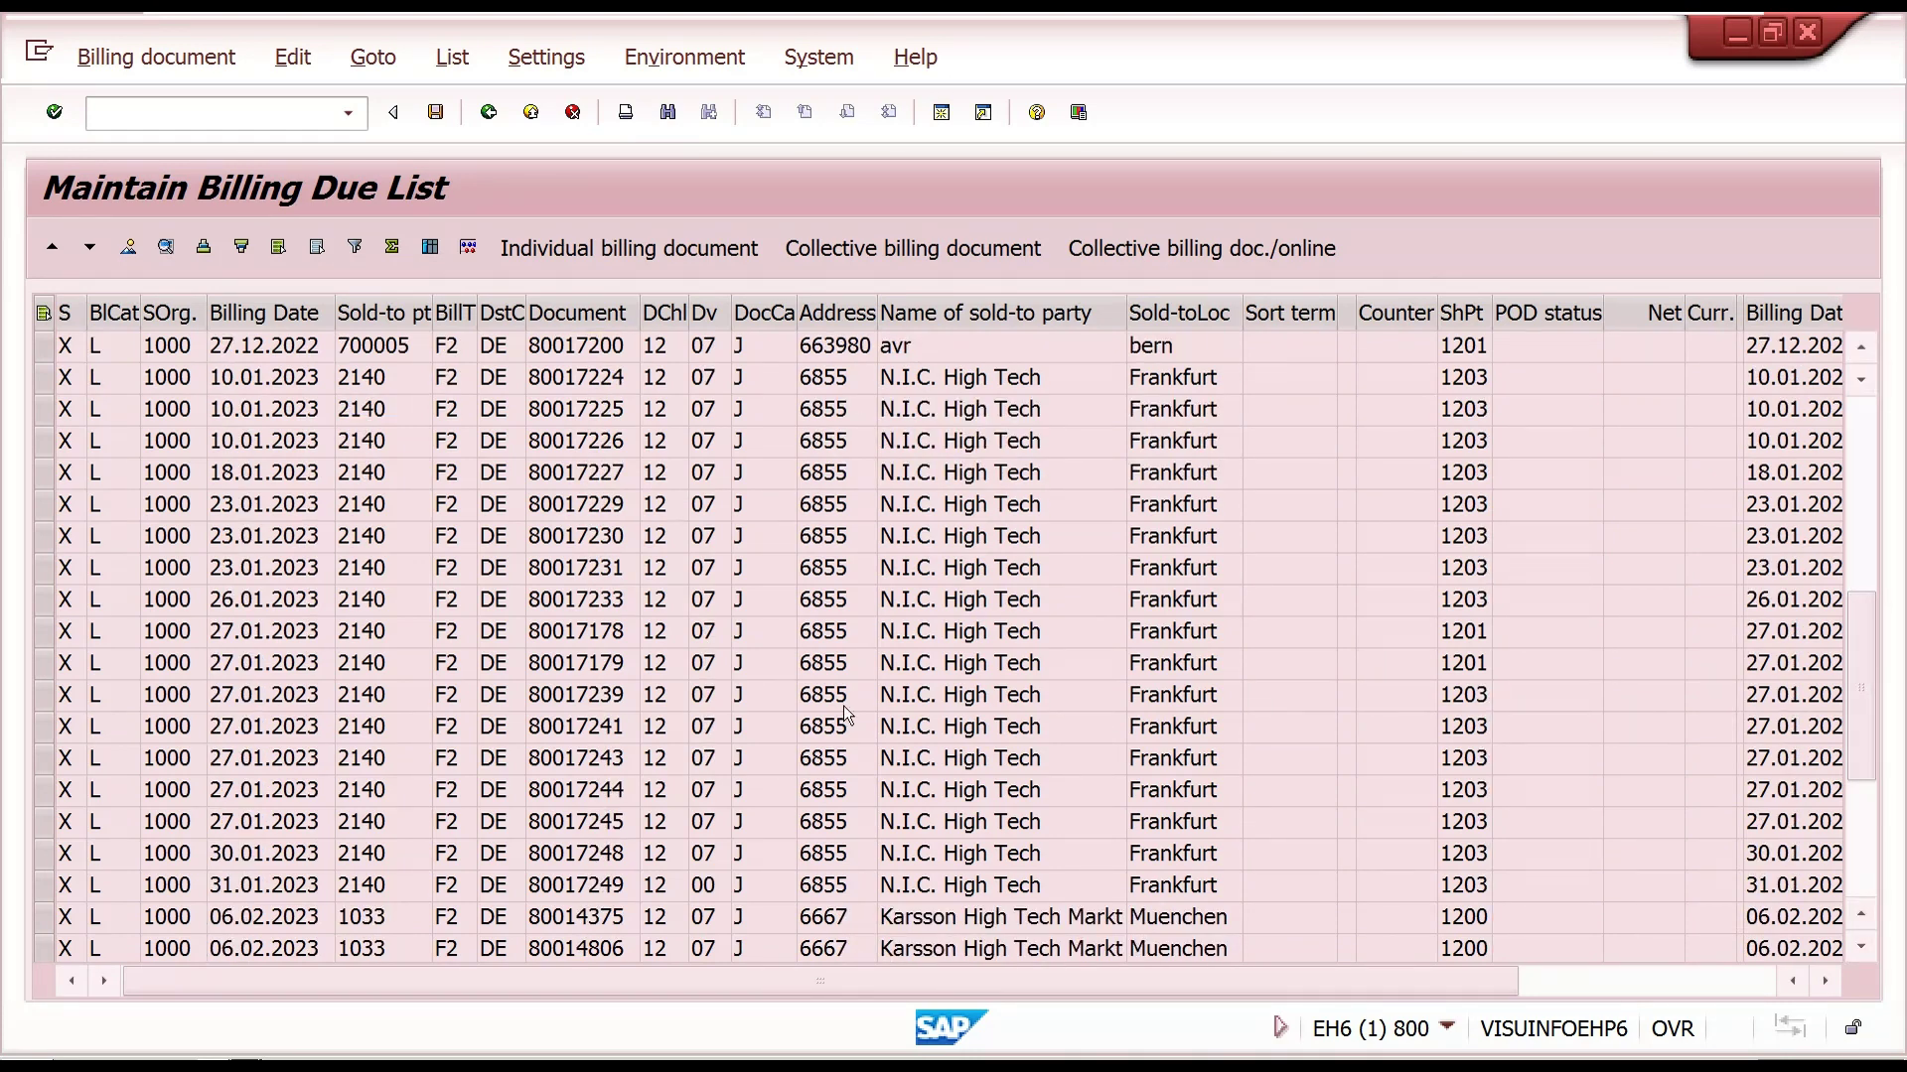
{"action": "left_click", "coordinate": [1873, 870]}
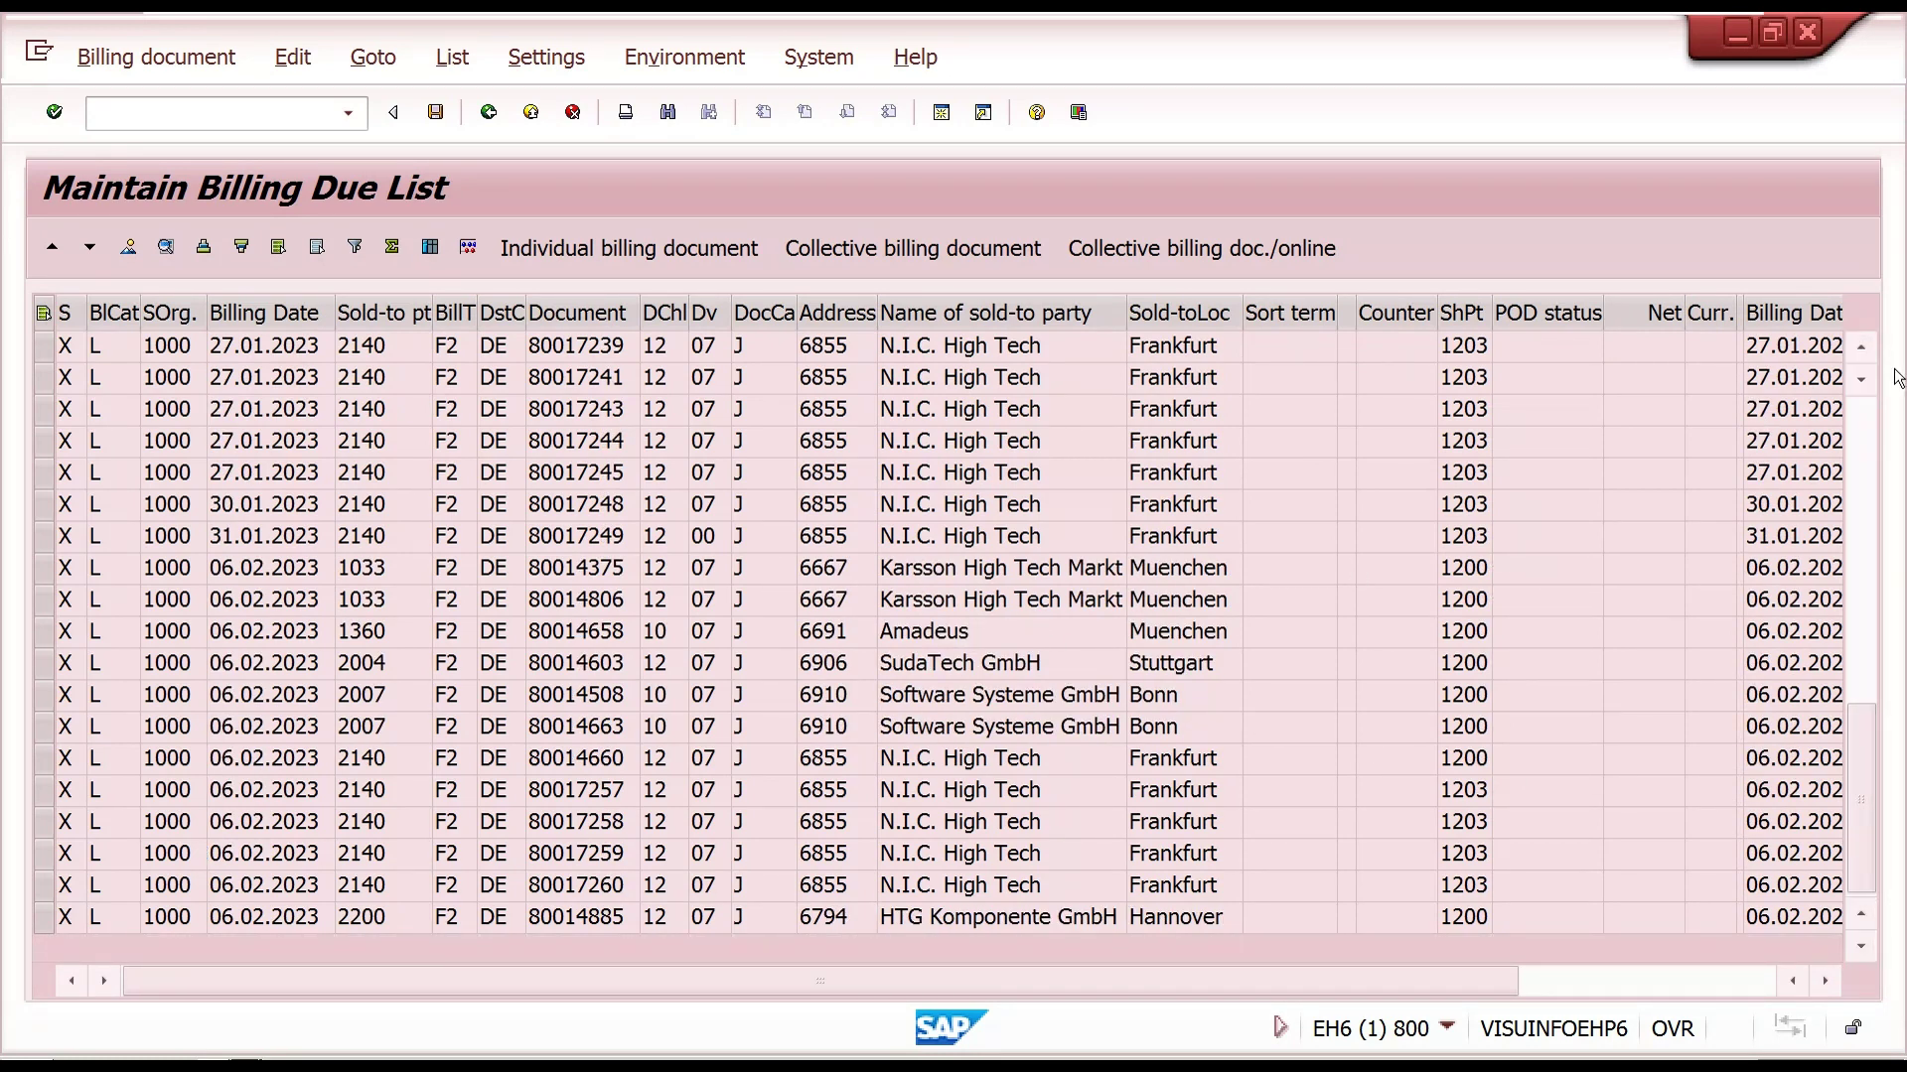
{"action": "left_click", "coordinate": [1865, 415]}
{"action": "left_click", "coordinate": [1865, 415]}
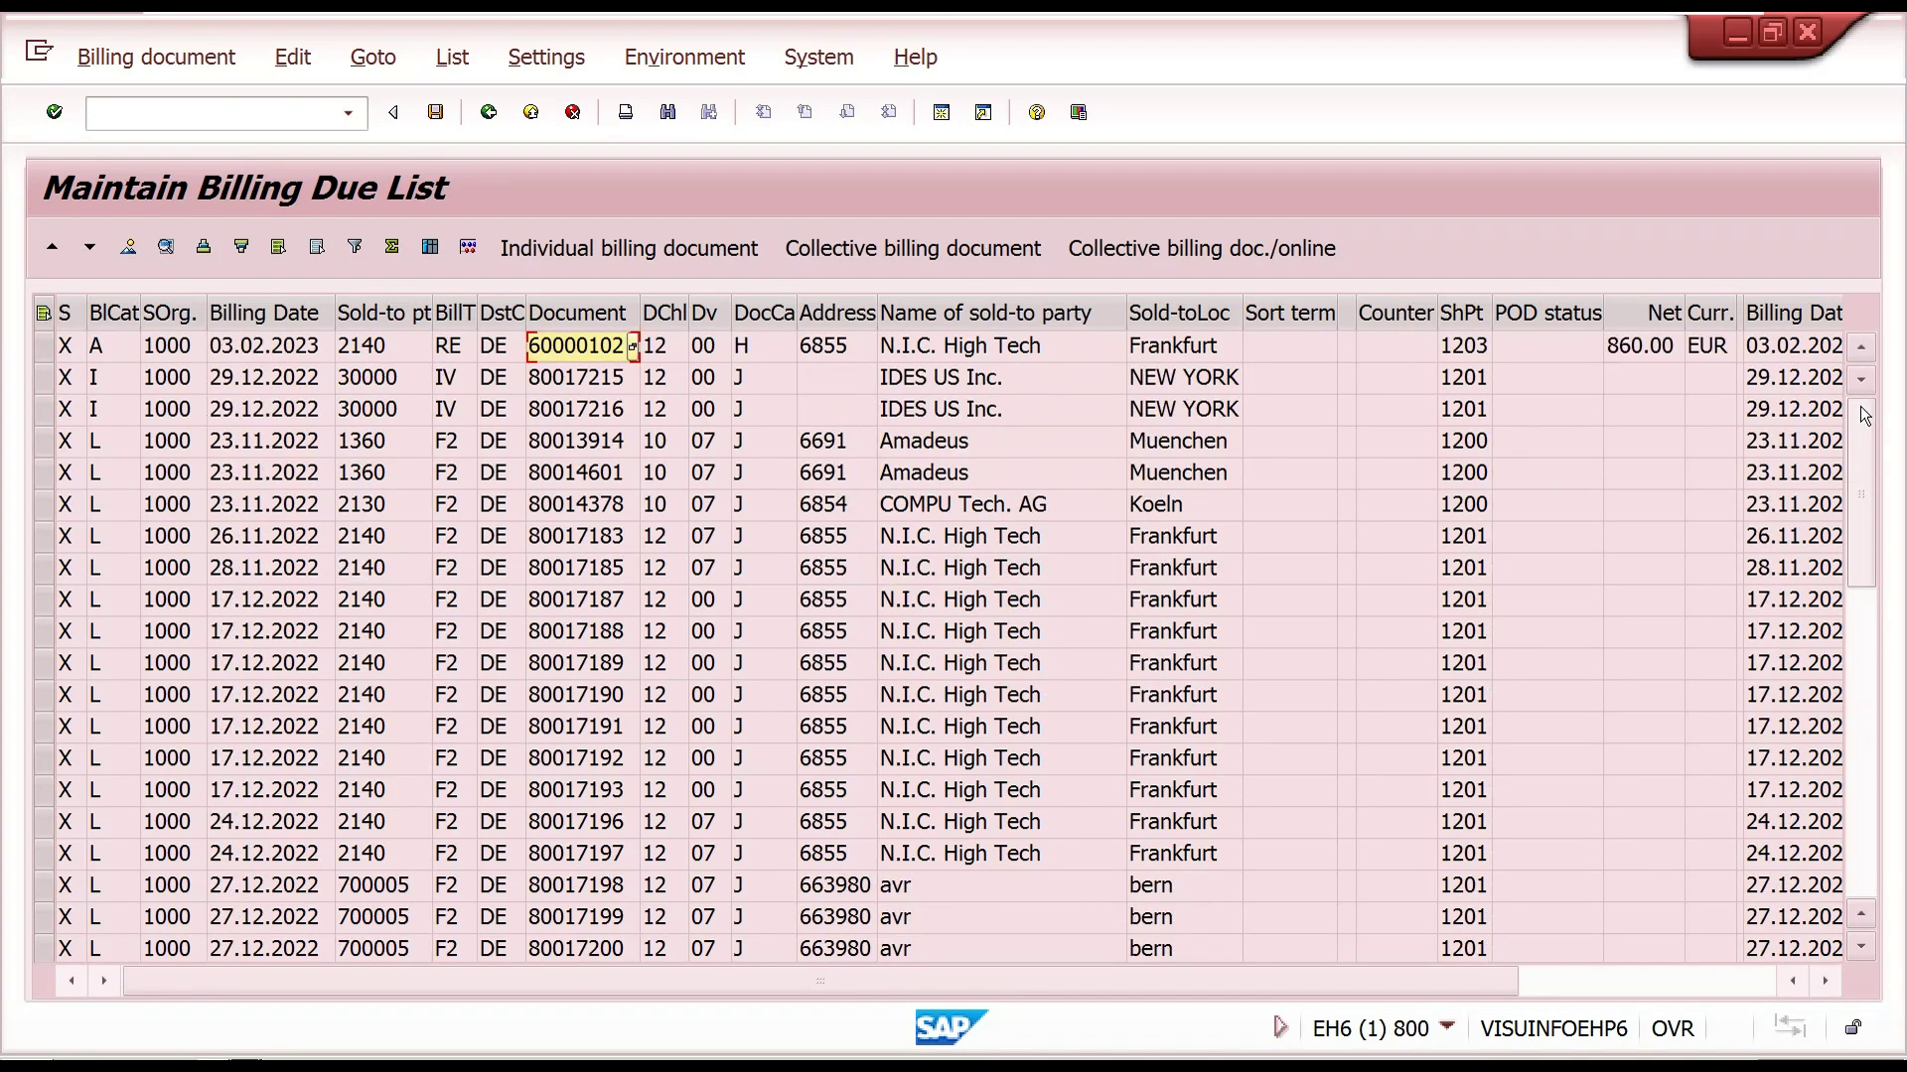
{"action": "left_click", "coordinate": [1871, 770]}
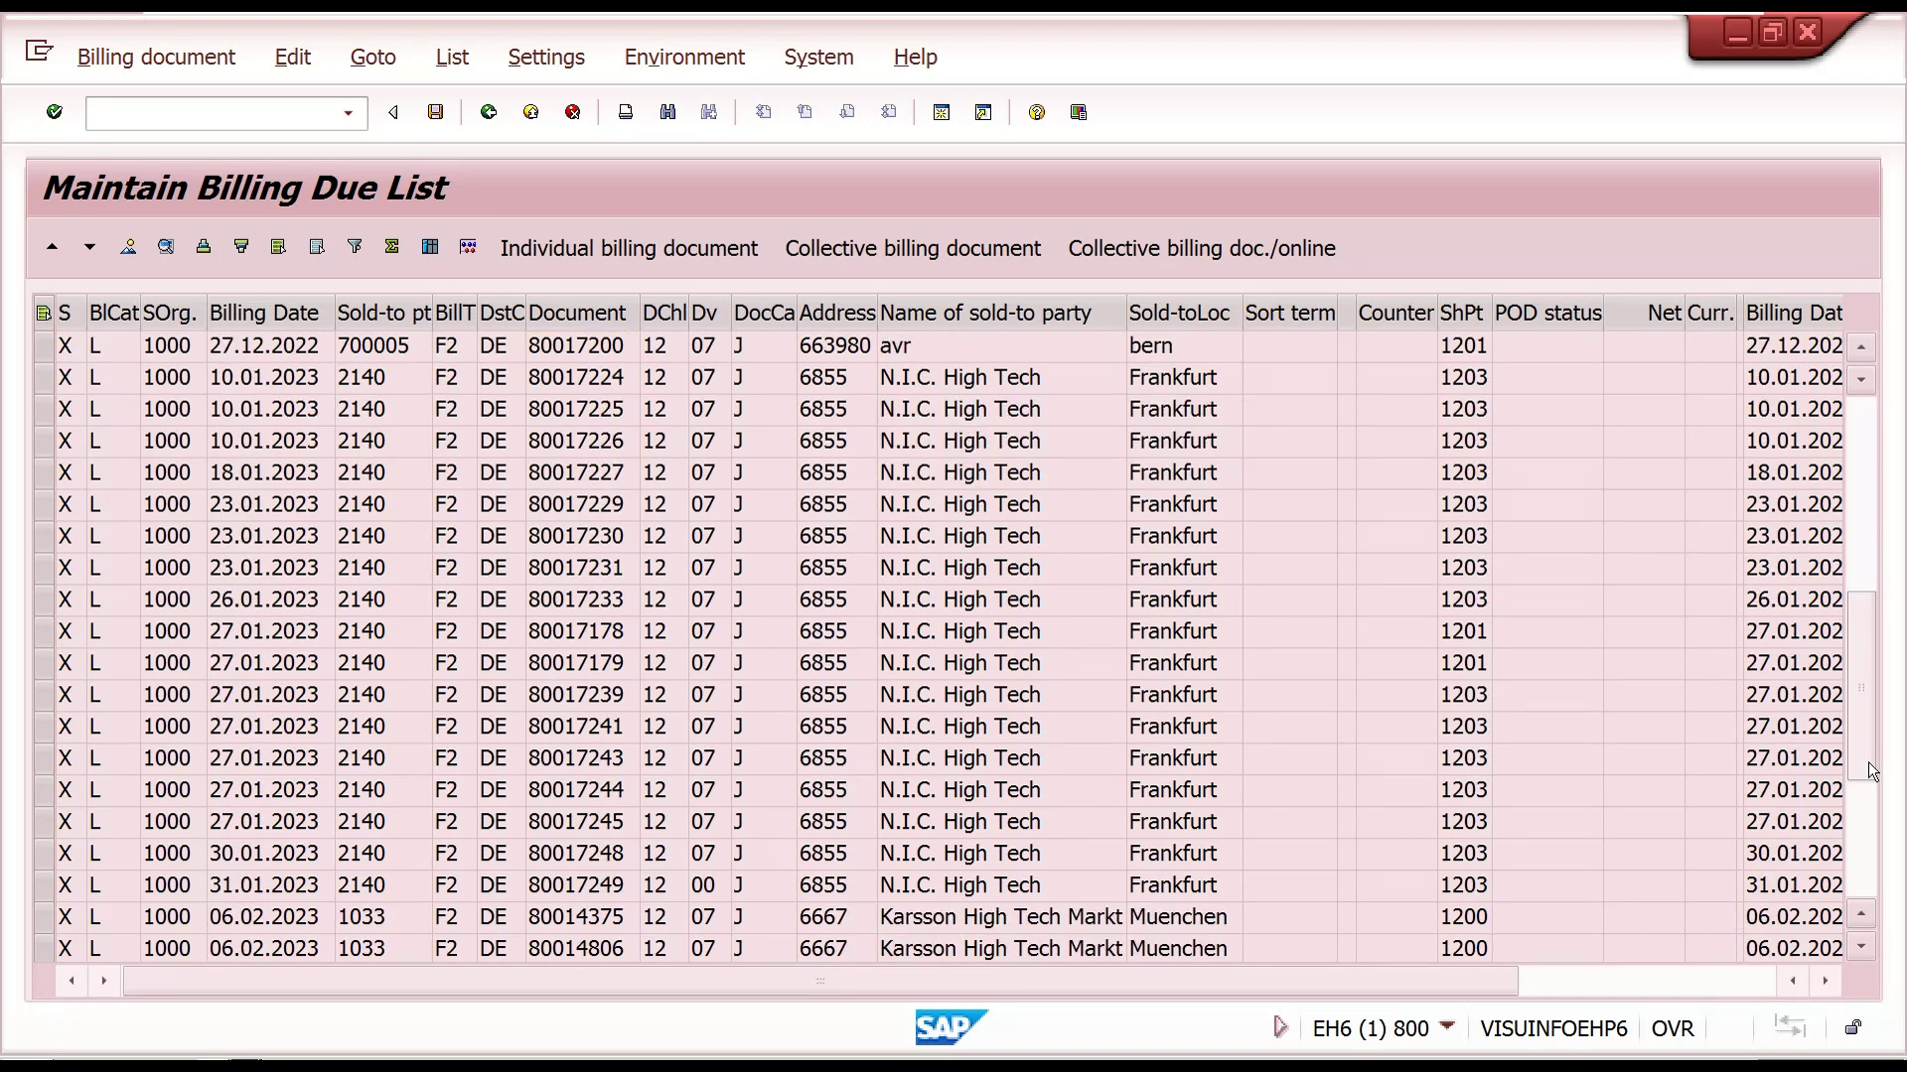
{"action": "left_click", "coordinate": [488, 111]}
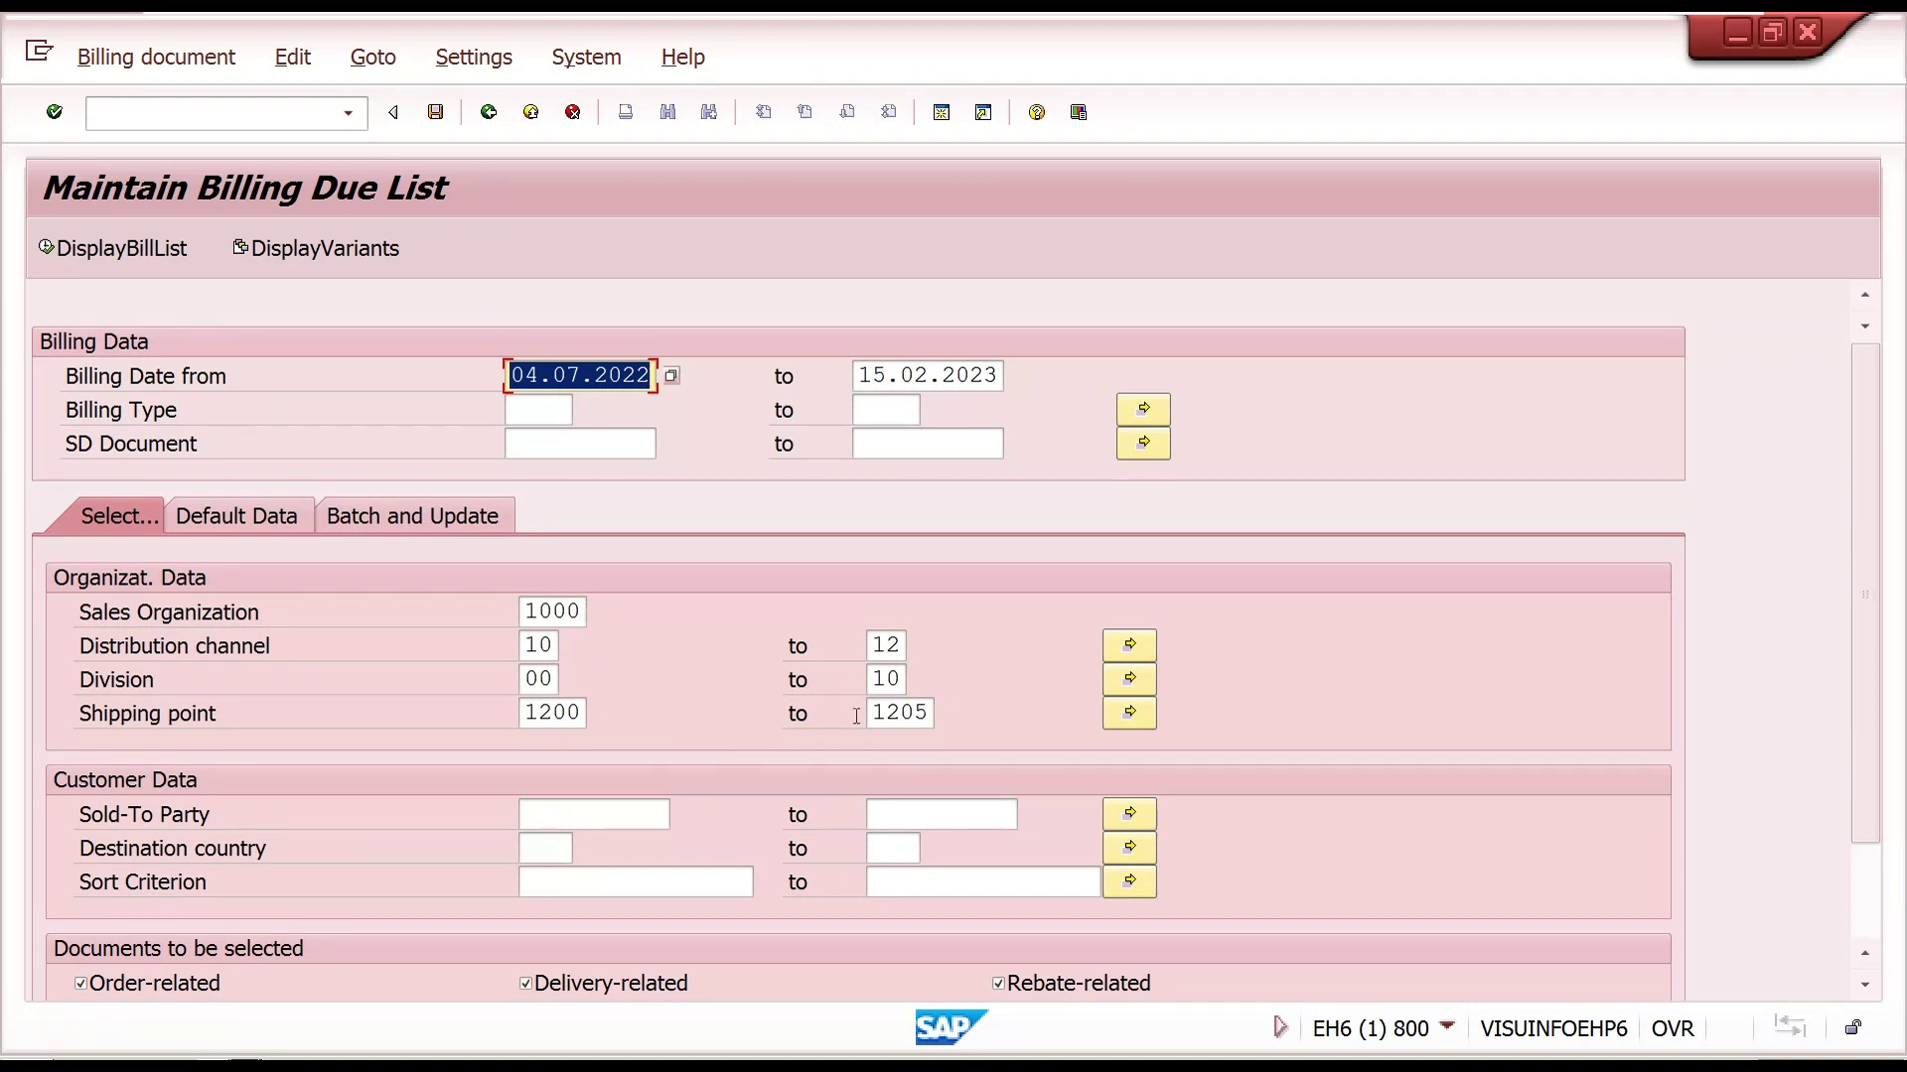
- Clear the shipping point range and display the billing due list
{"action": "left_click", "coordinate": [931, 713]}
{"action": "key", "text": "BackSpace"}
{"action": "key", "text": "BackSpace"}
{"action": "key", "text": "BackSpace"}
{"action": "key", "text": "BackSpace"}
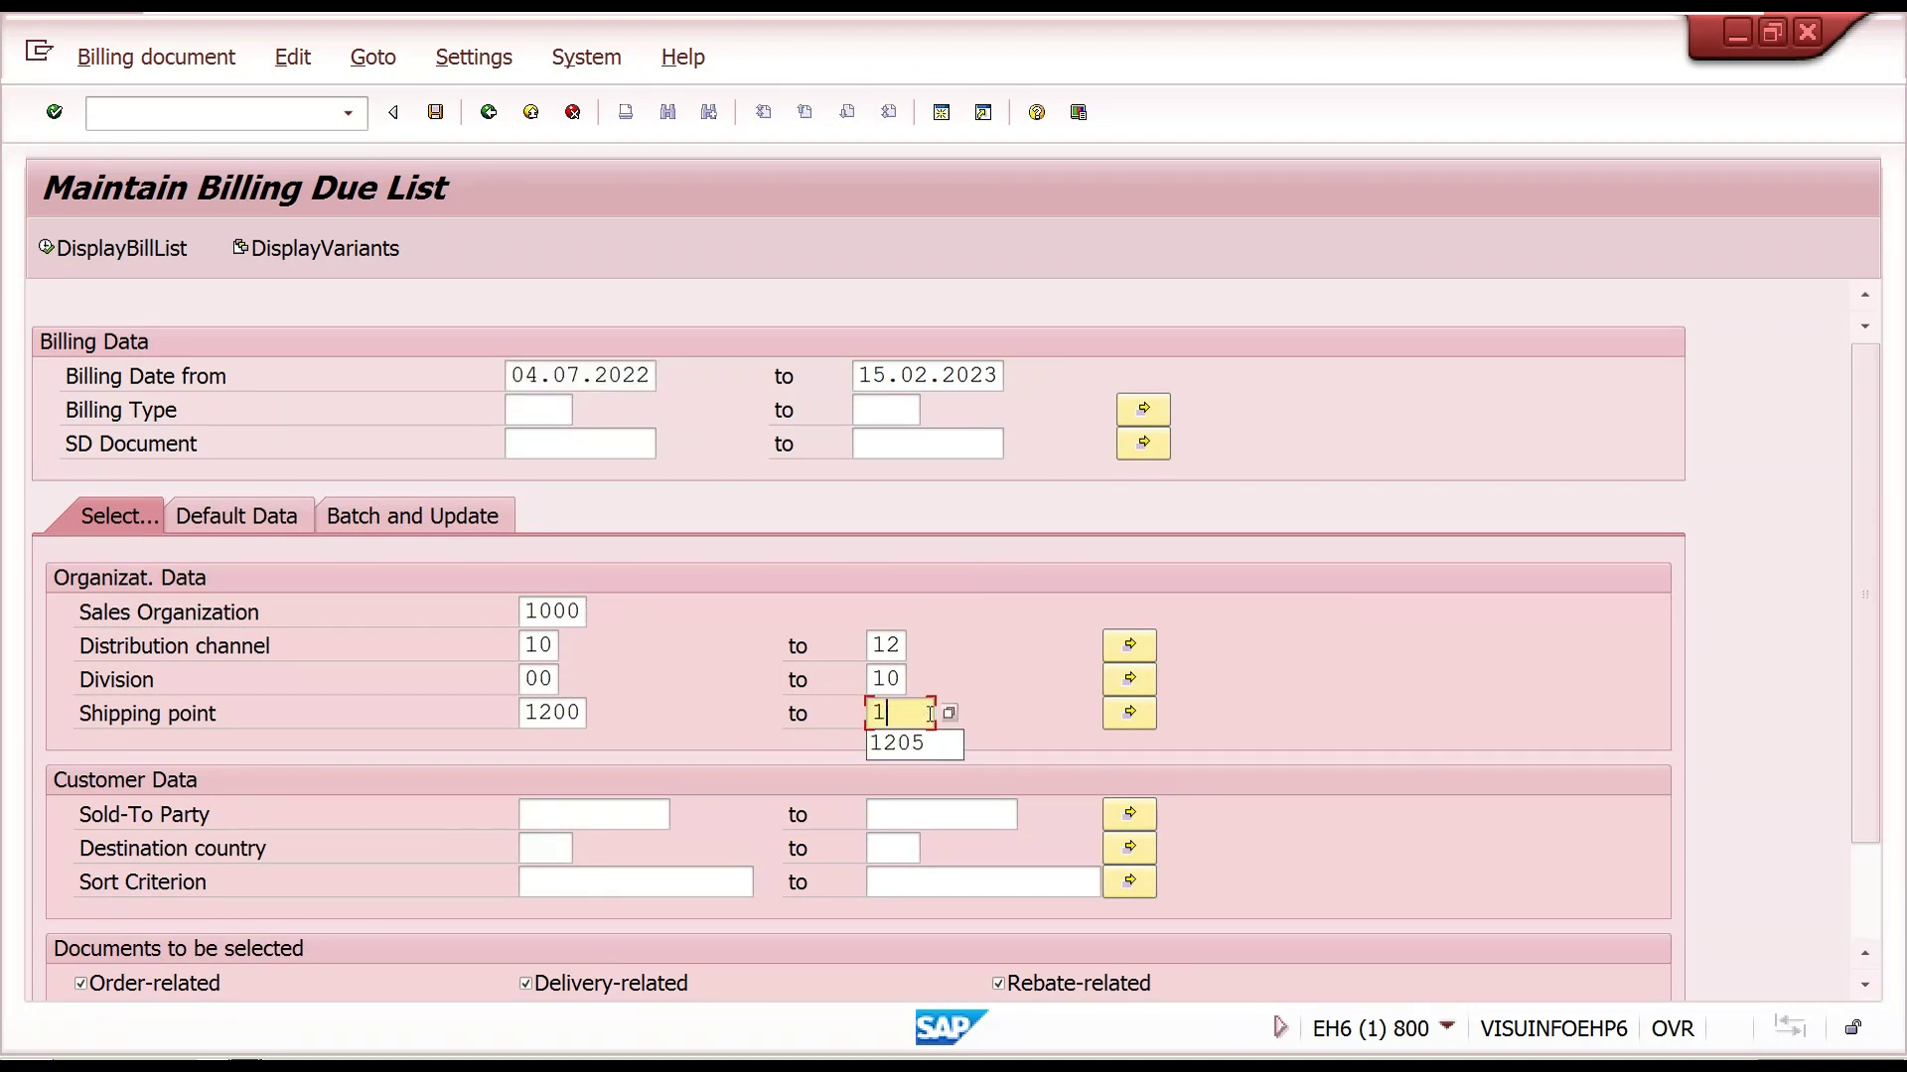
{"action": "left_click", "coordinate": [569, 713]}
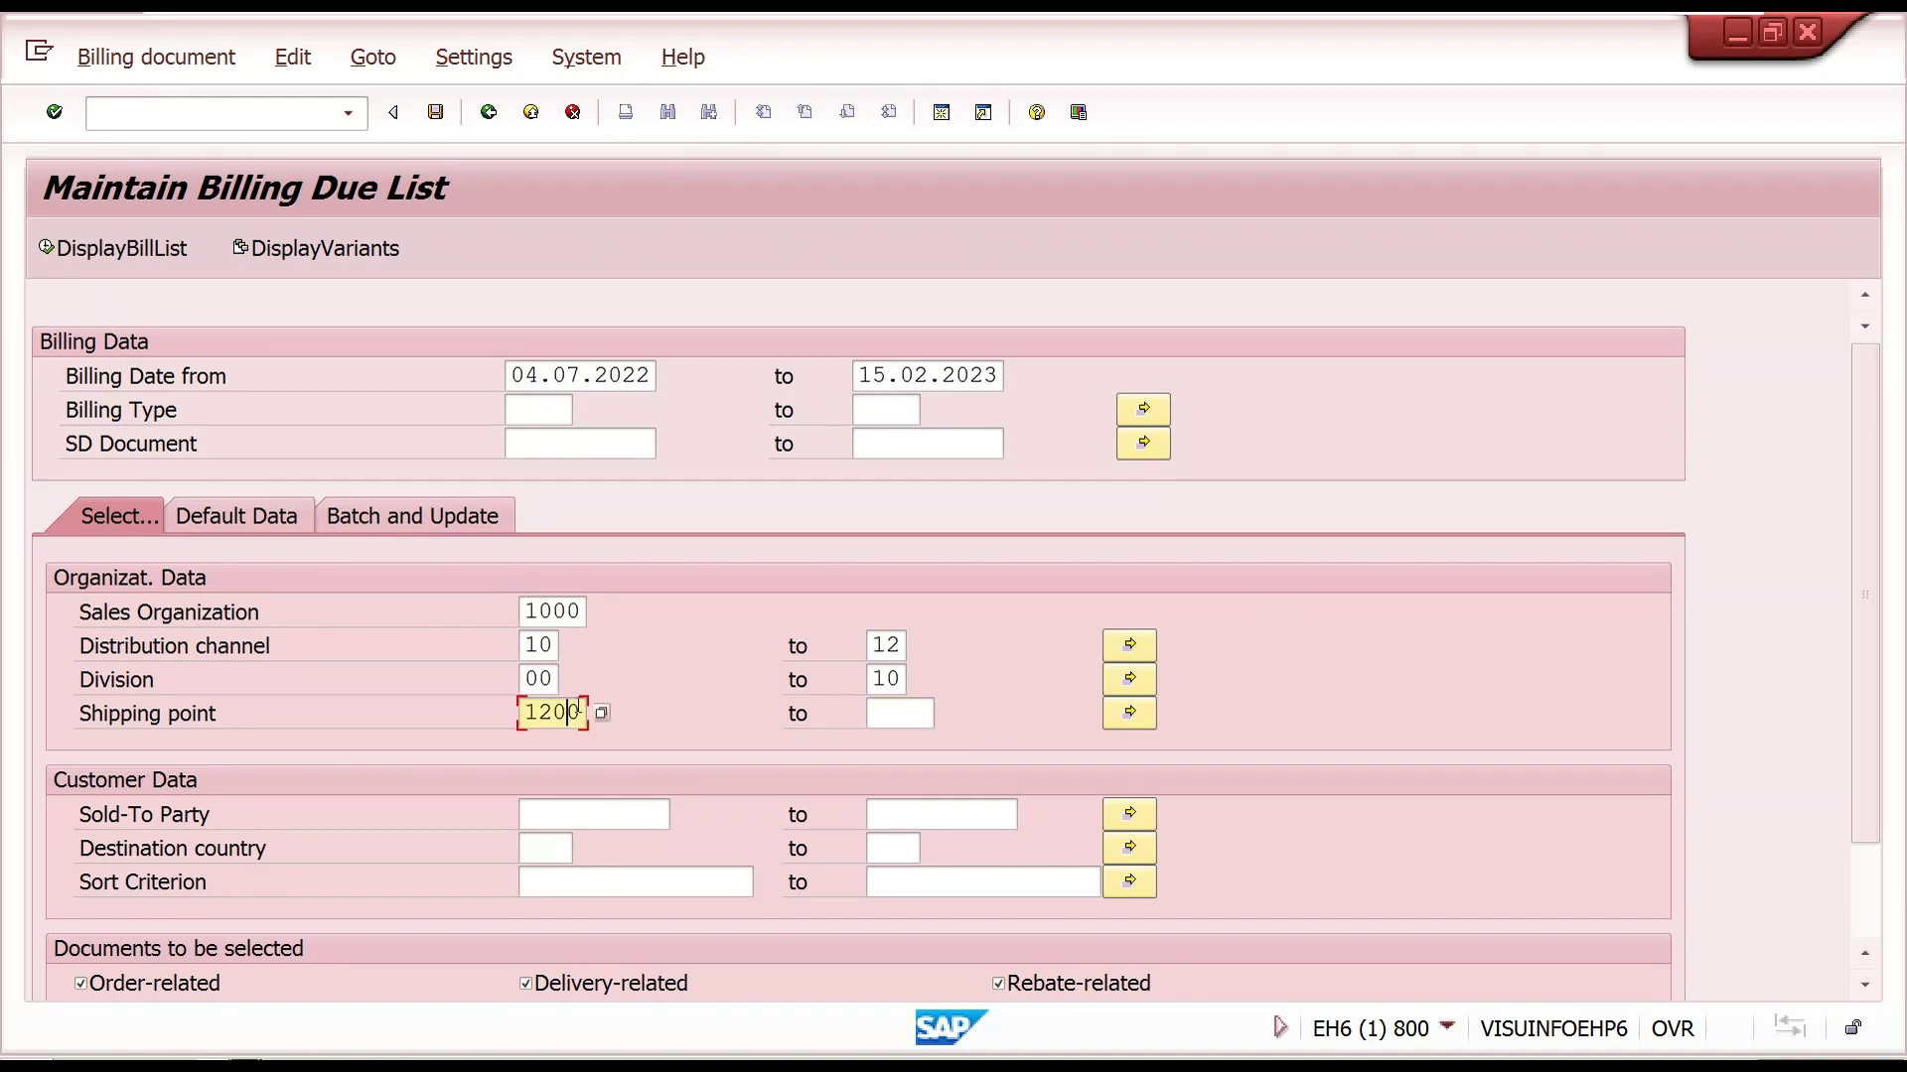
{"action": "key", "text": "BackSpace"}
{"action": "key", "text": "BackSpace"}
{"action": "key", "text": "BackSpace"}
{"action": "key", "text": "BackSpace"}
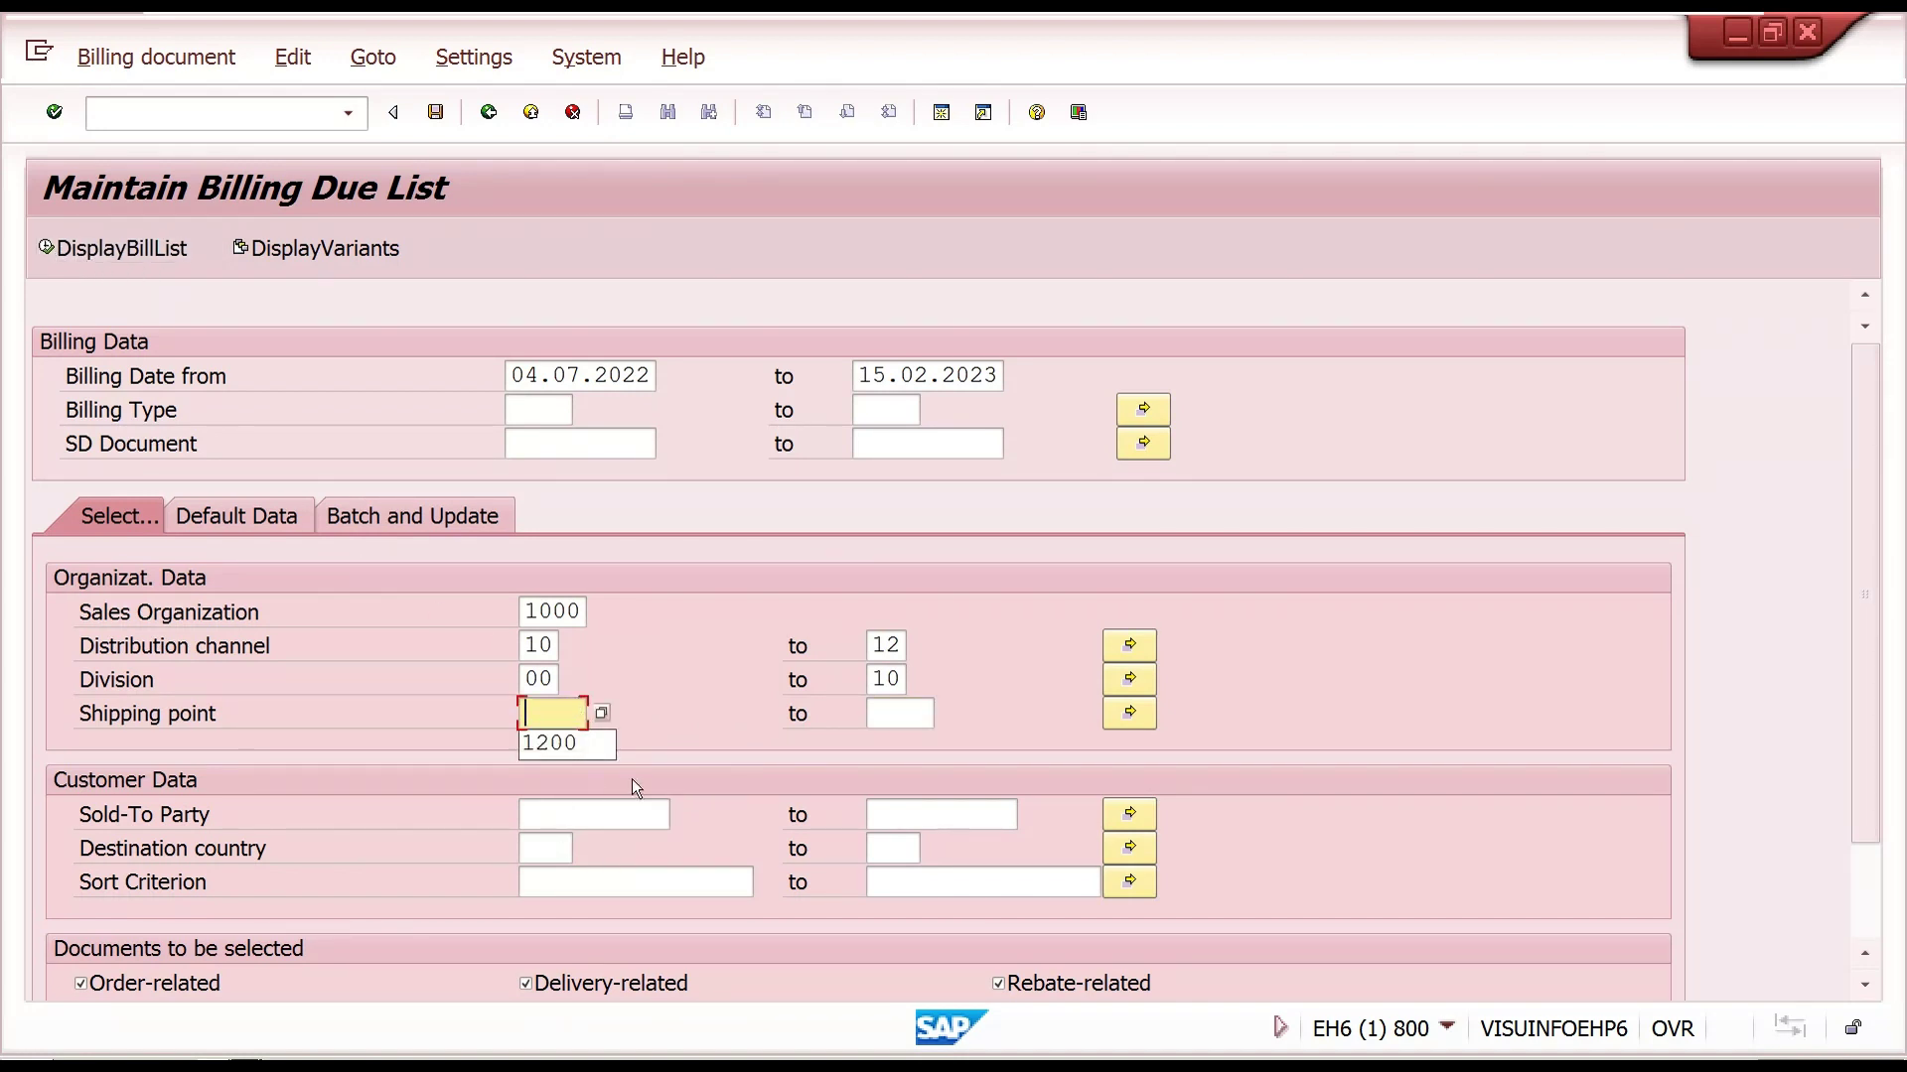
{"action": "left_click", "coordinate": [93, 256]}
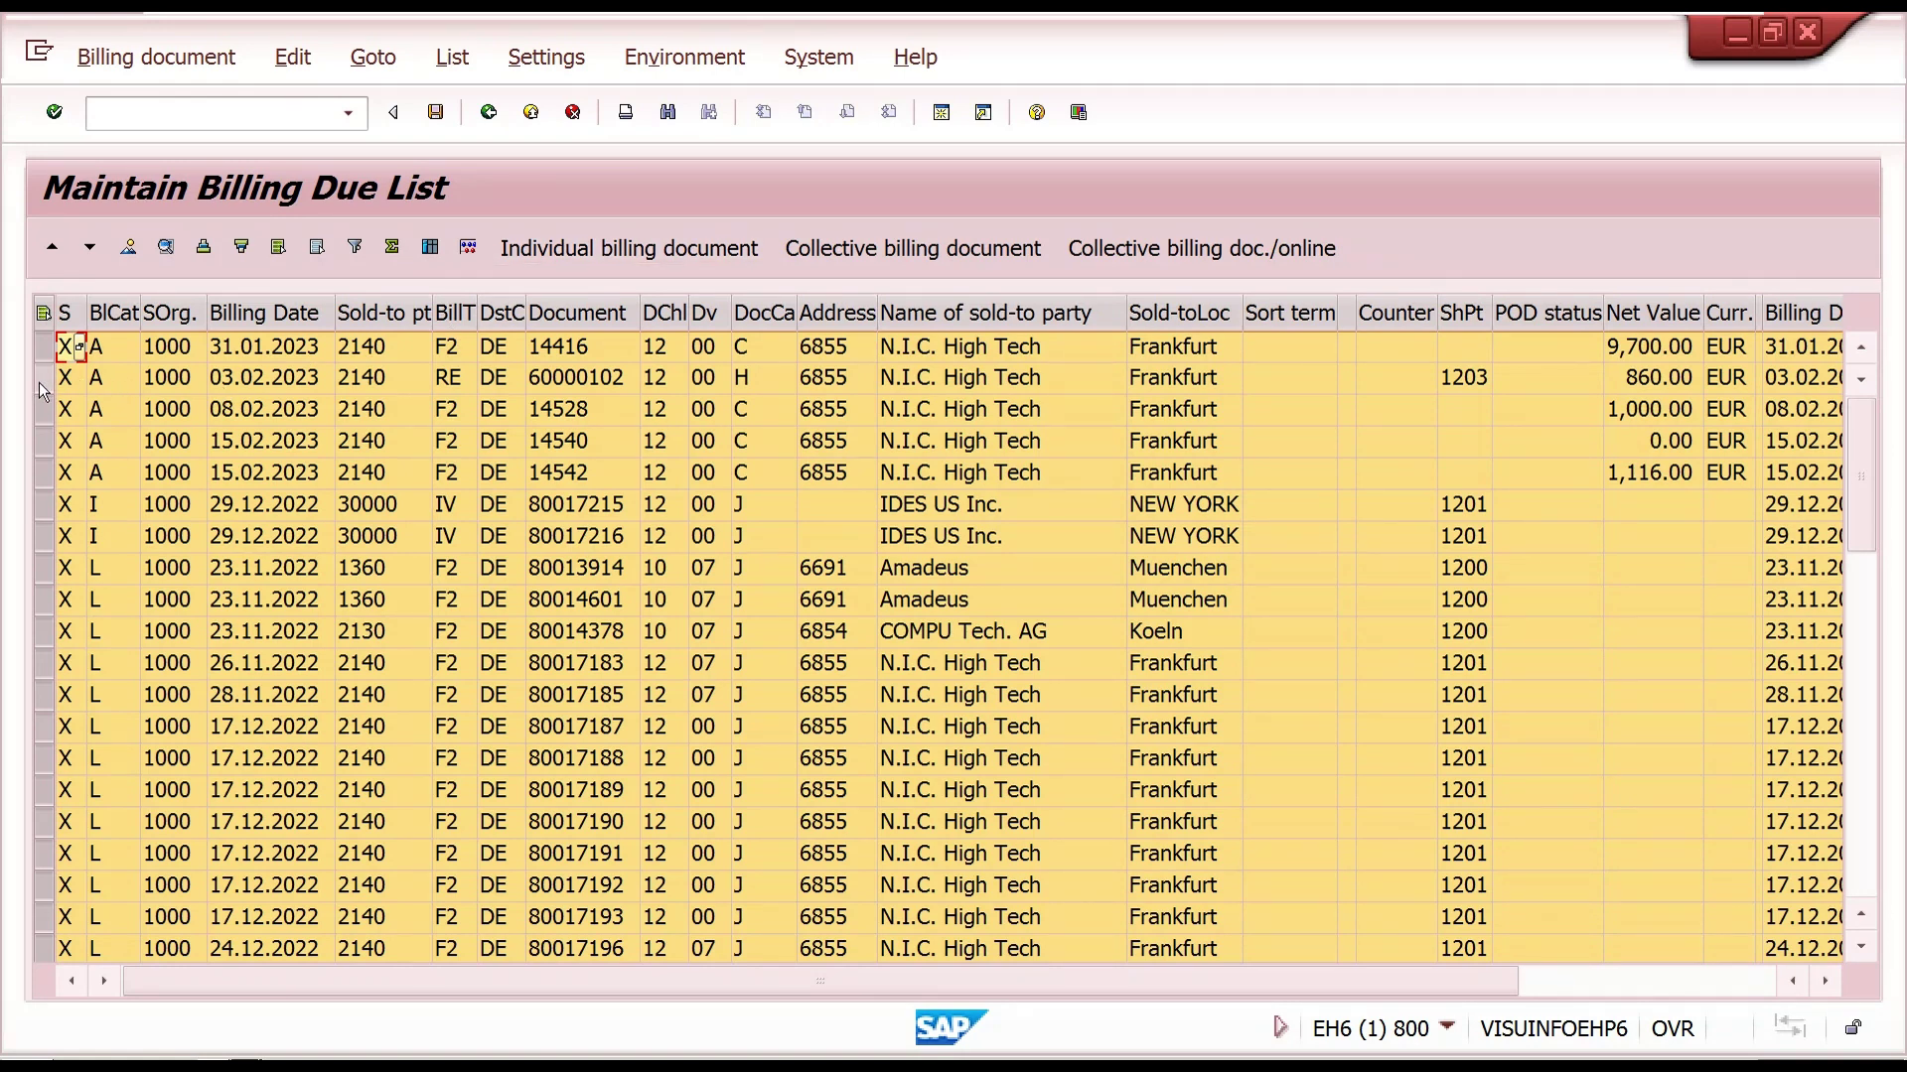
- Create and save individual billing documents for the 1,116.00 EUR F2 entry of 15.02.2023 and the first IV entry of 29.12.2022
{"action": "left_click", "coordinate": [48, 477]}
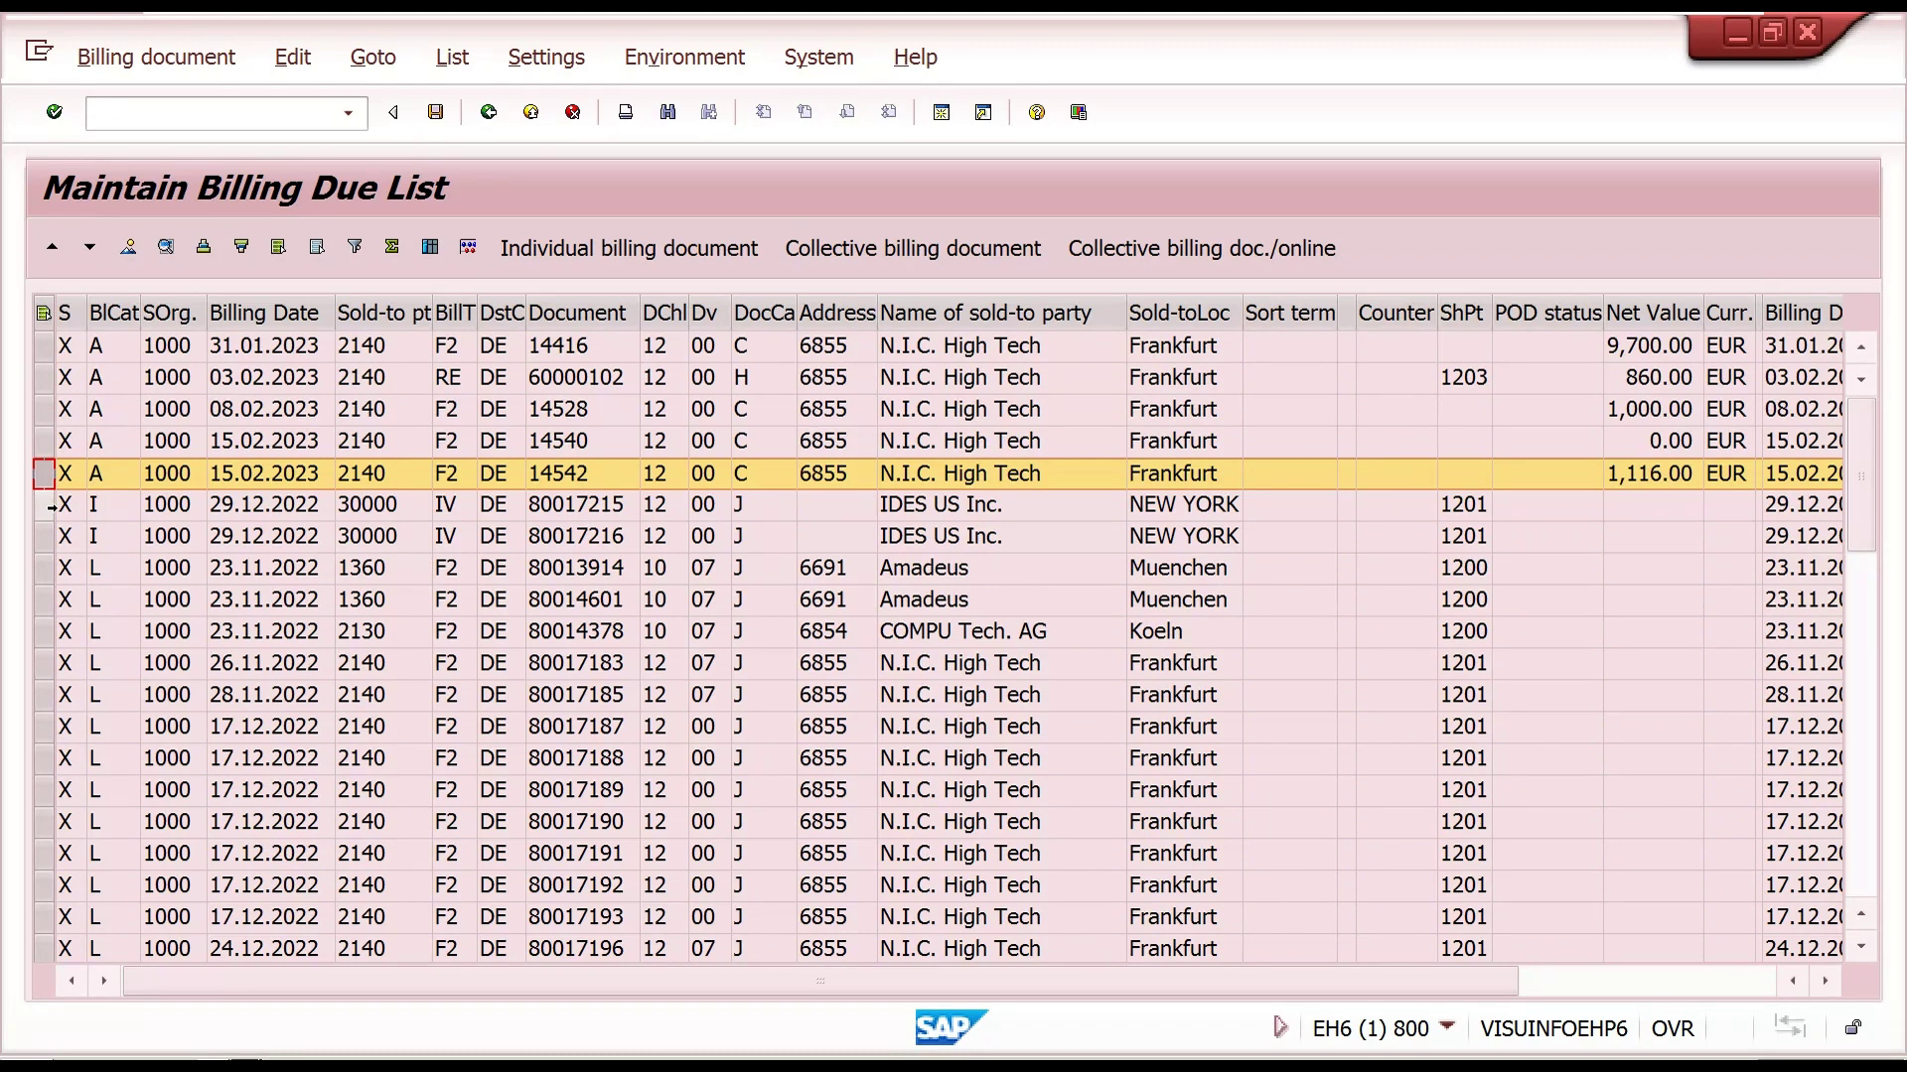
{"action": "left_click", "coordinate": [48, 506], "text": "ctrl"}
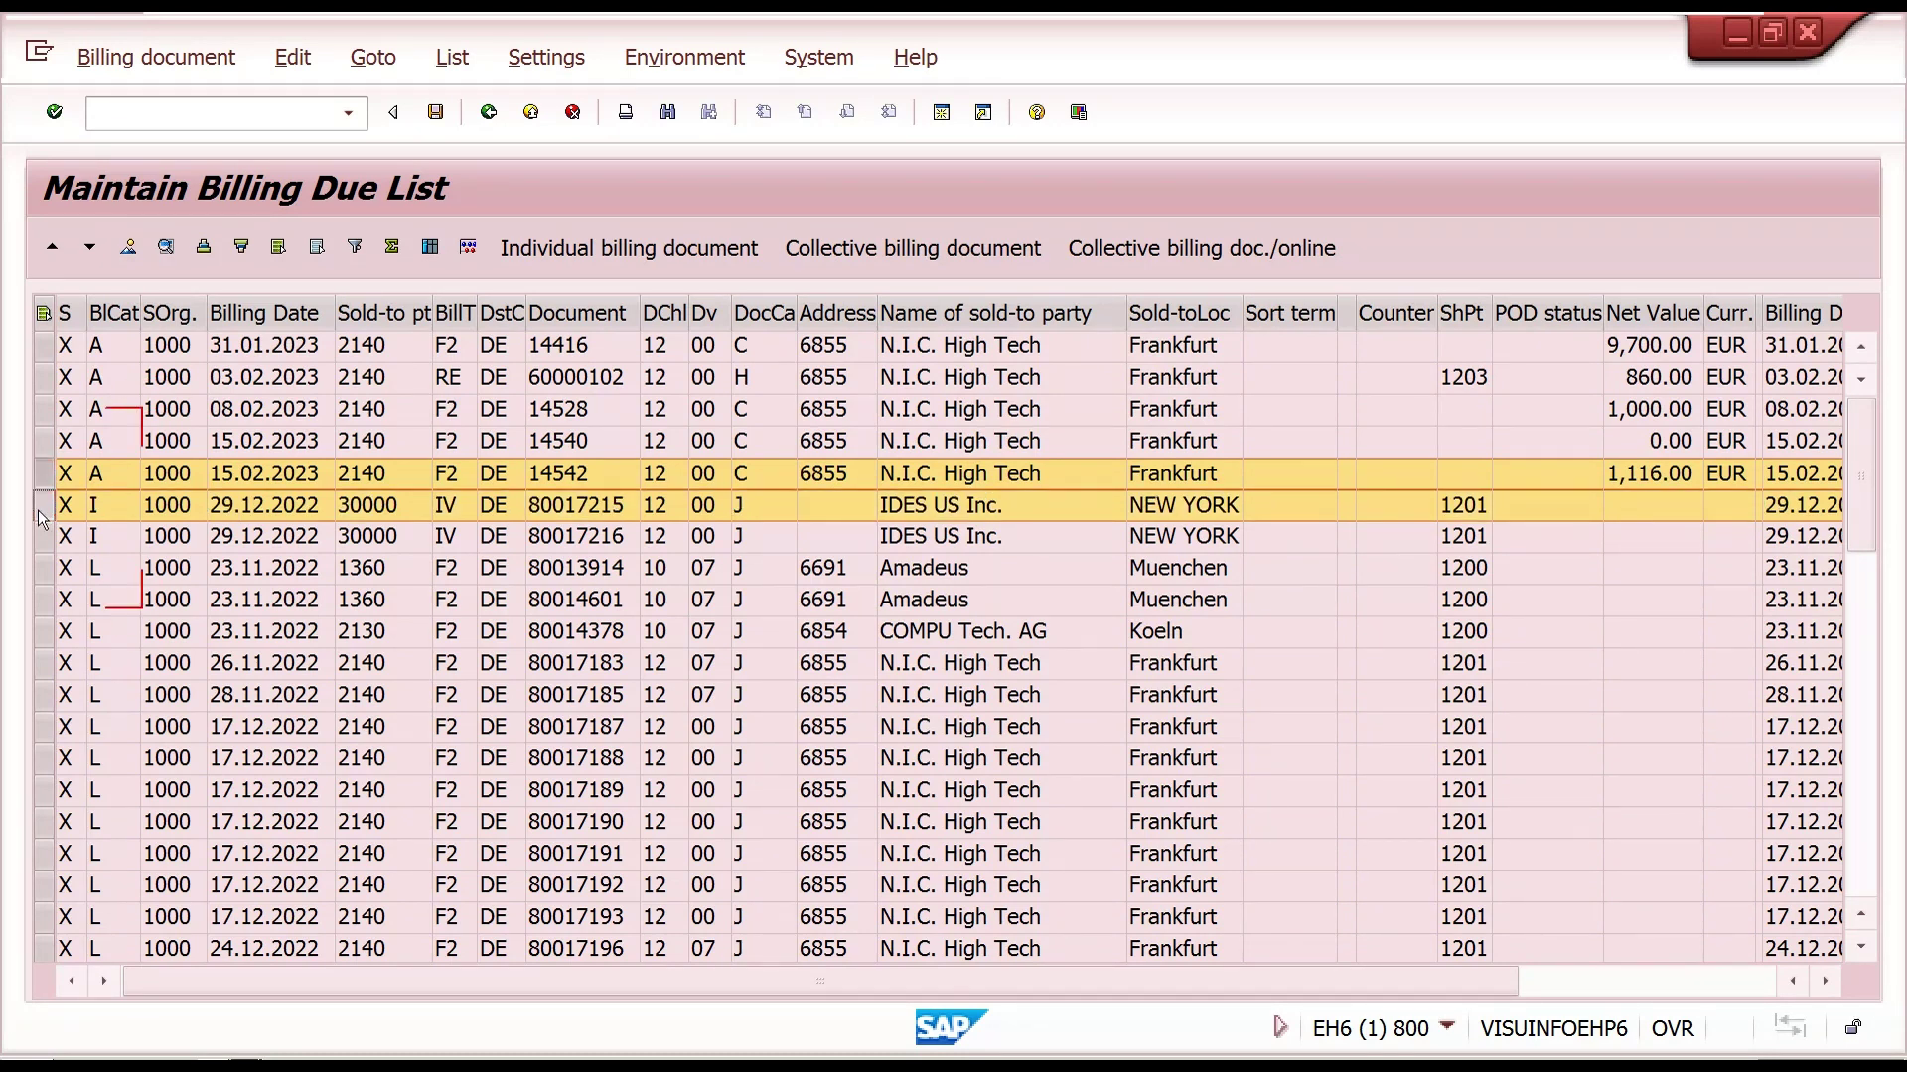
{"action": "left_click", "coordinate": [595, 251]}
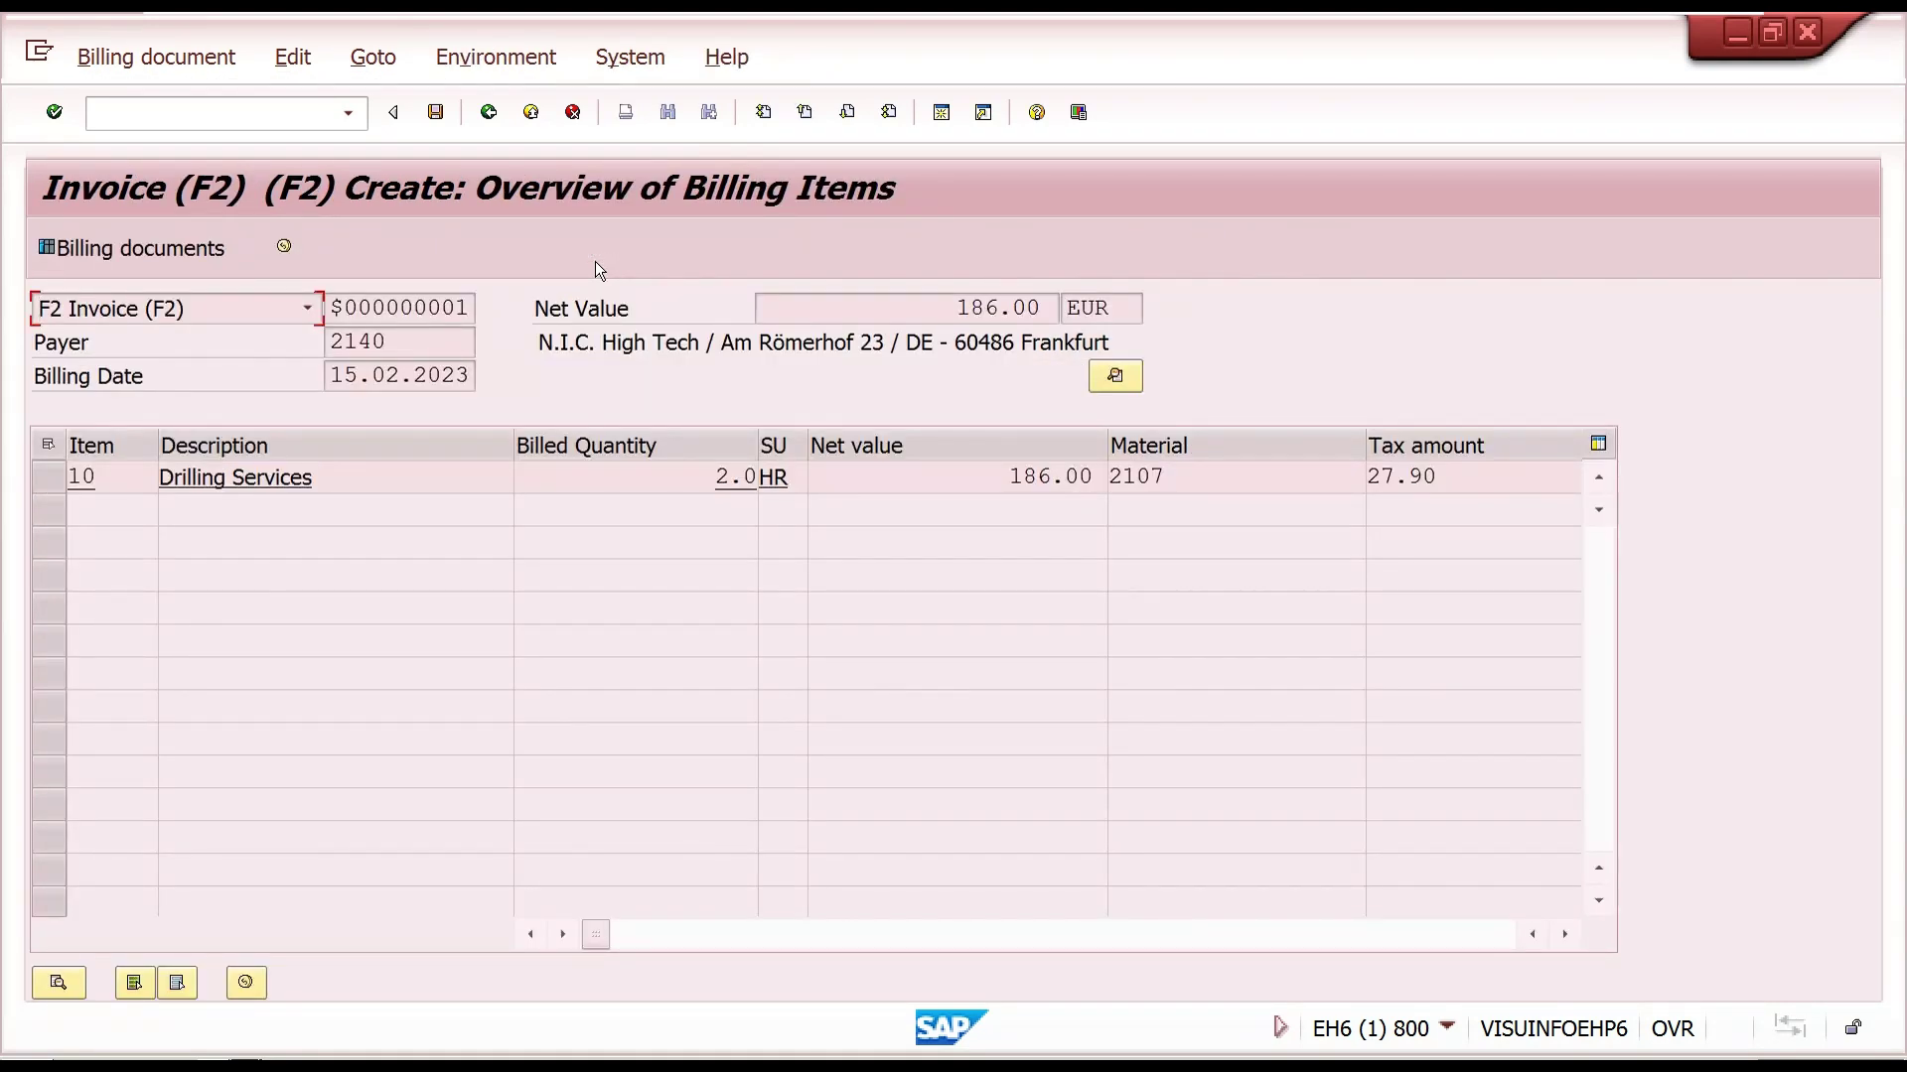
{"action": "left_click", "coordinate": [435, 112]}
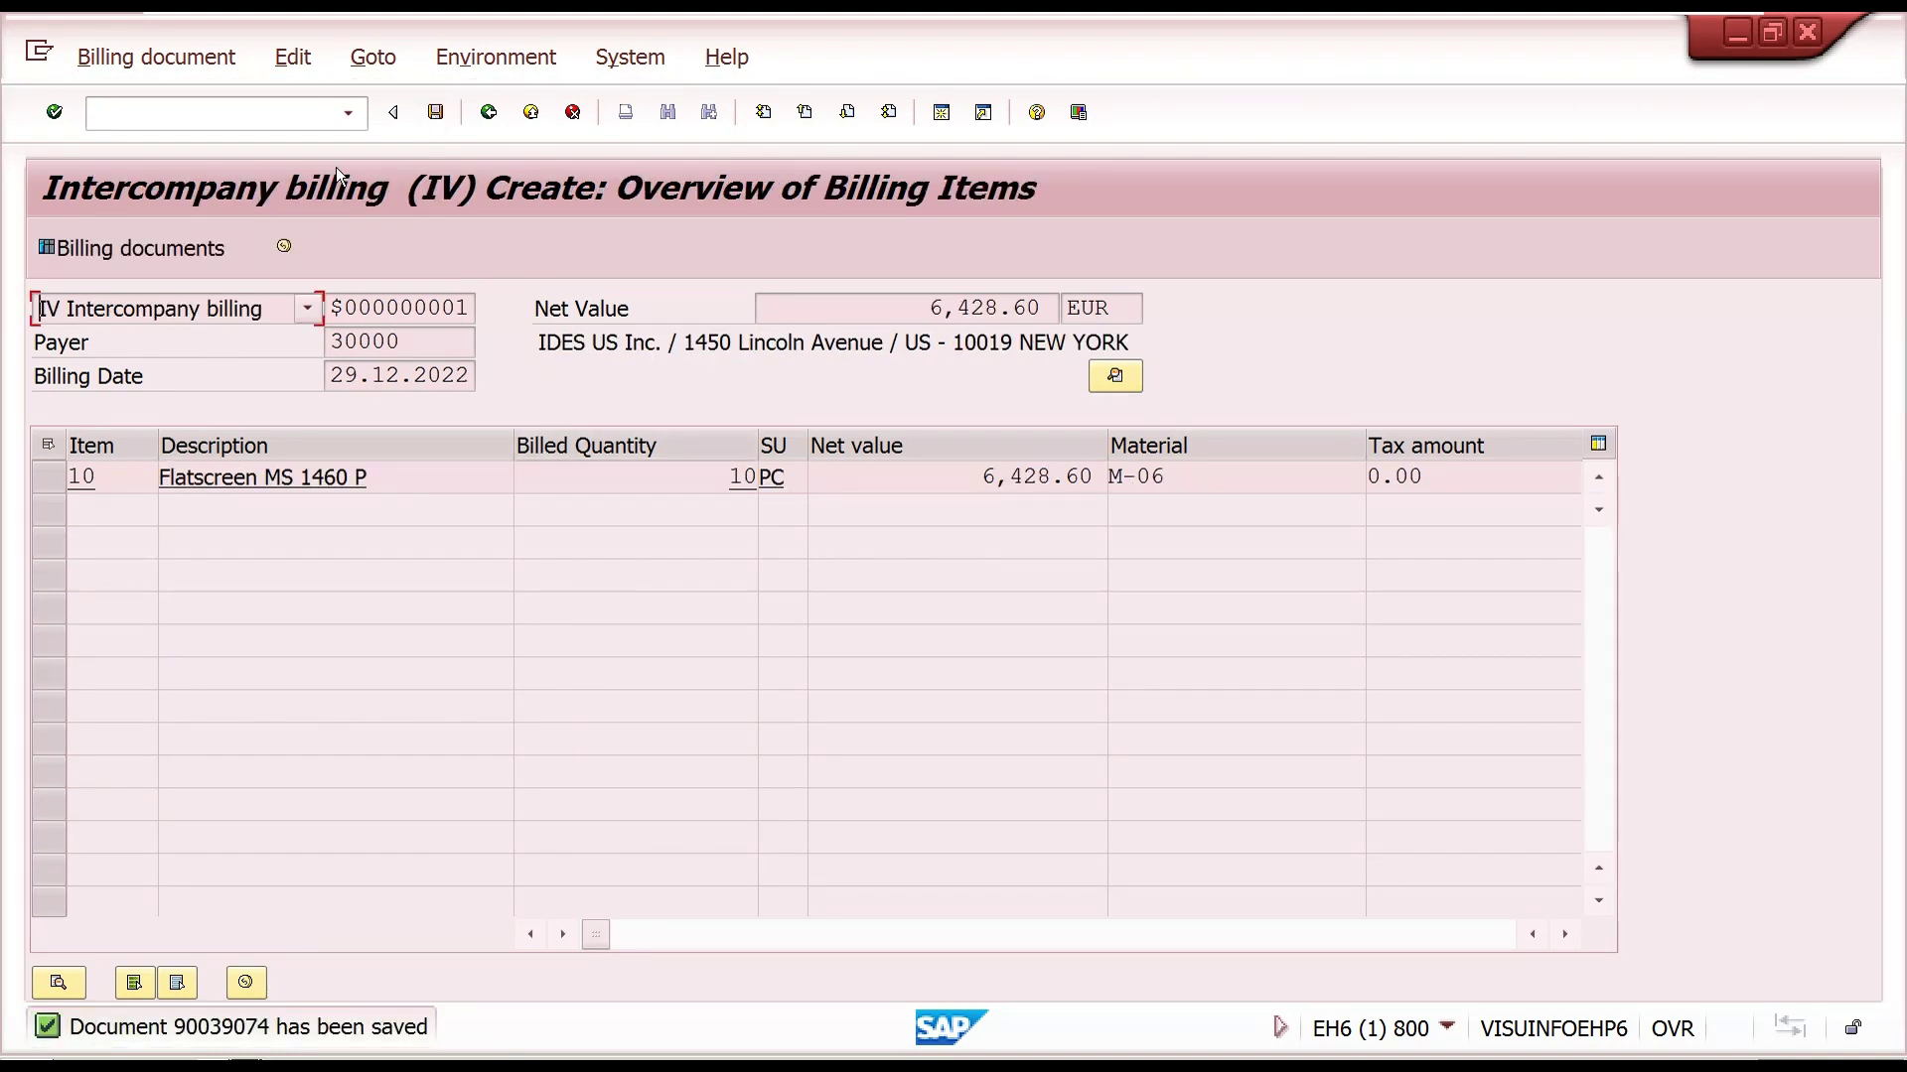
{"action": "left_click", "coordinate": [437, 112]}
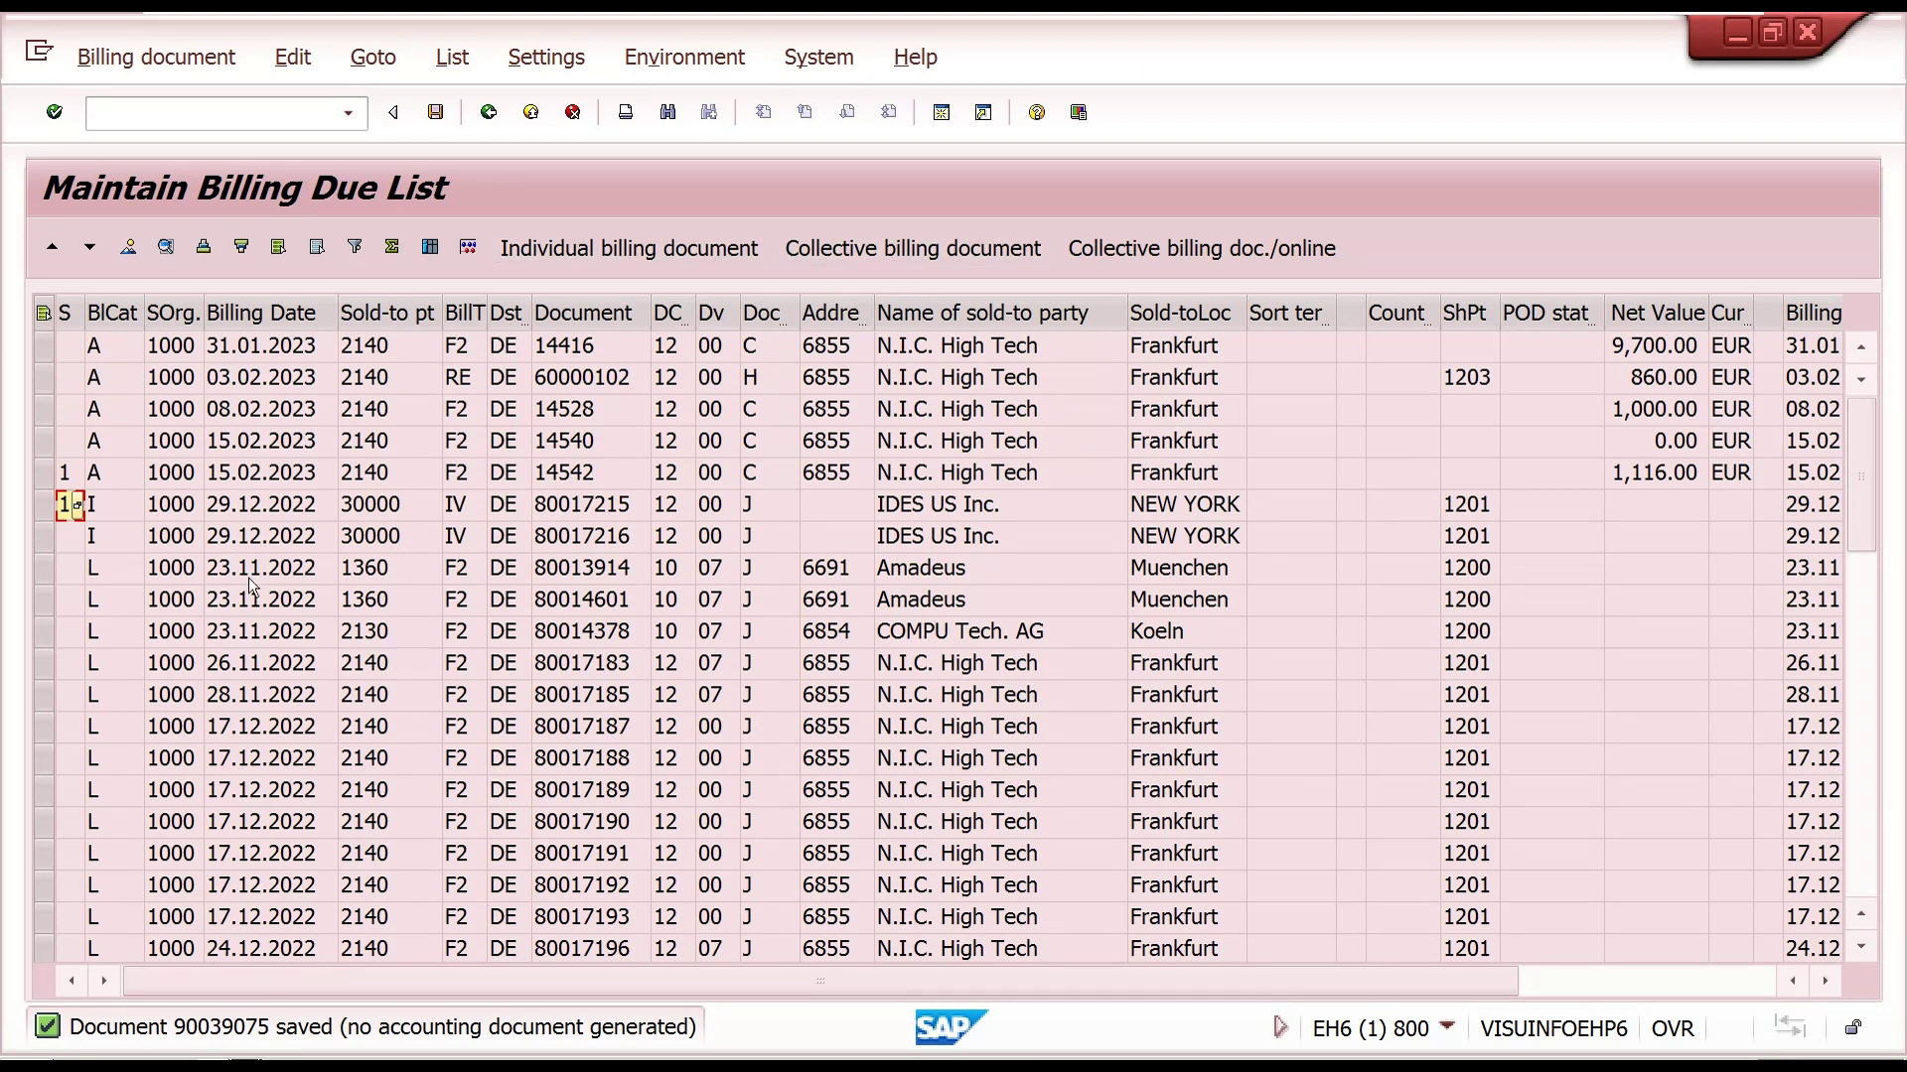
- Run collective billing for the second IV entry, the two Amadeus deliveries of 23.11.2022 and the 0.00 EUR F2 entry of 15.02.2023
{"action": "left_click", "coordinate": [42, 537]}
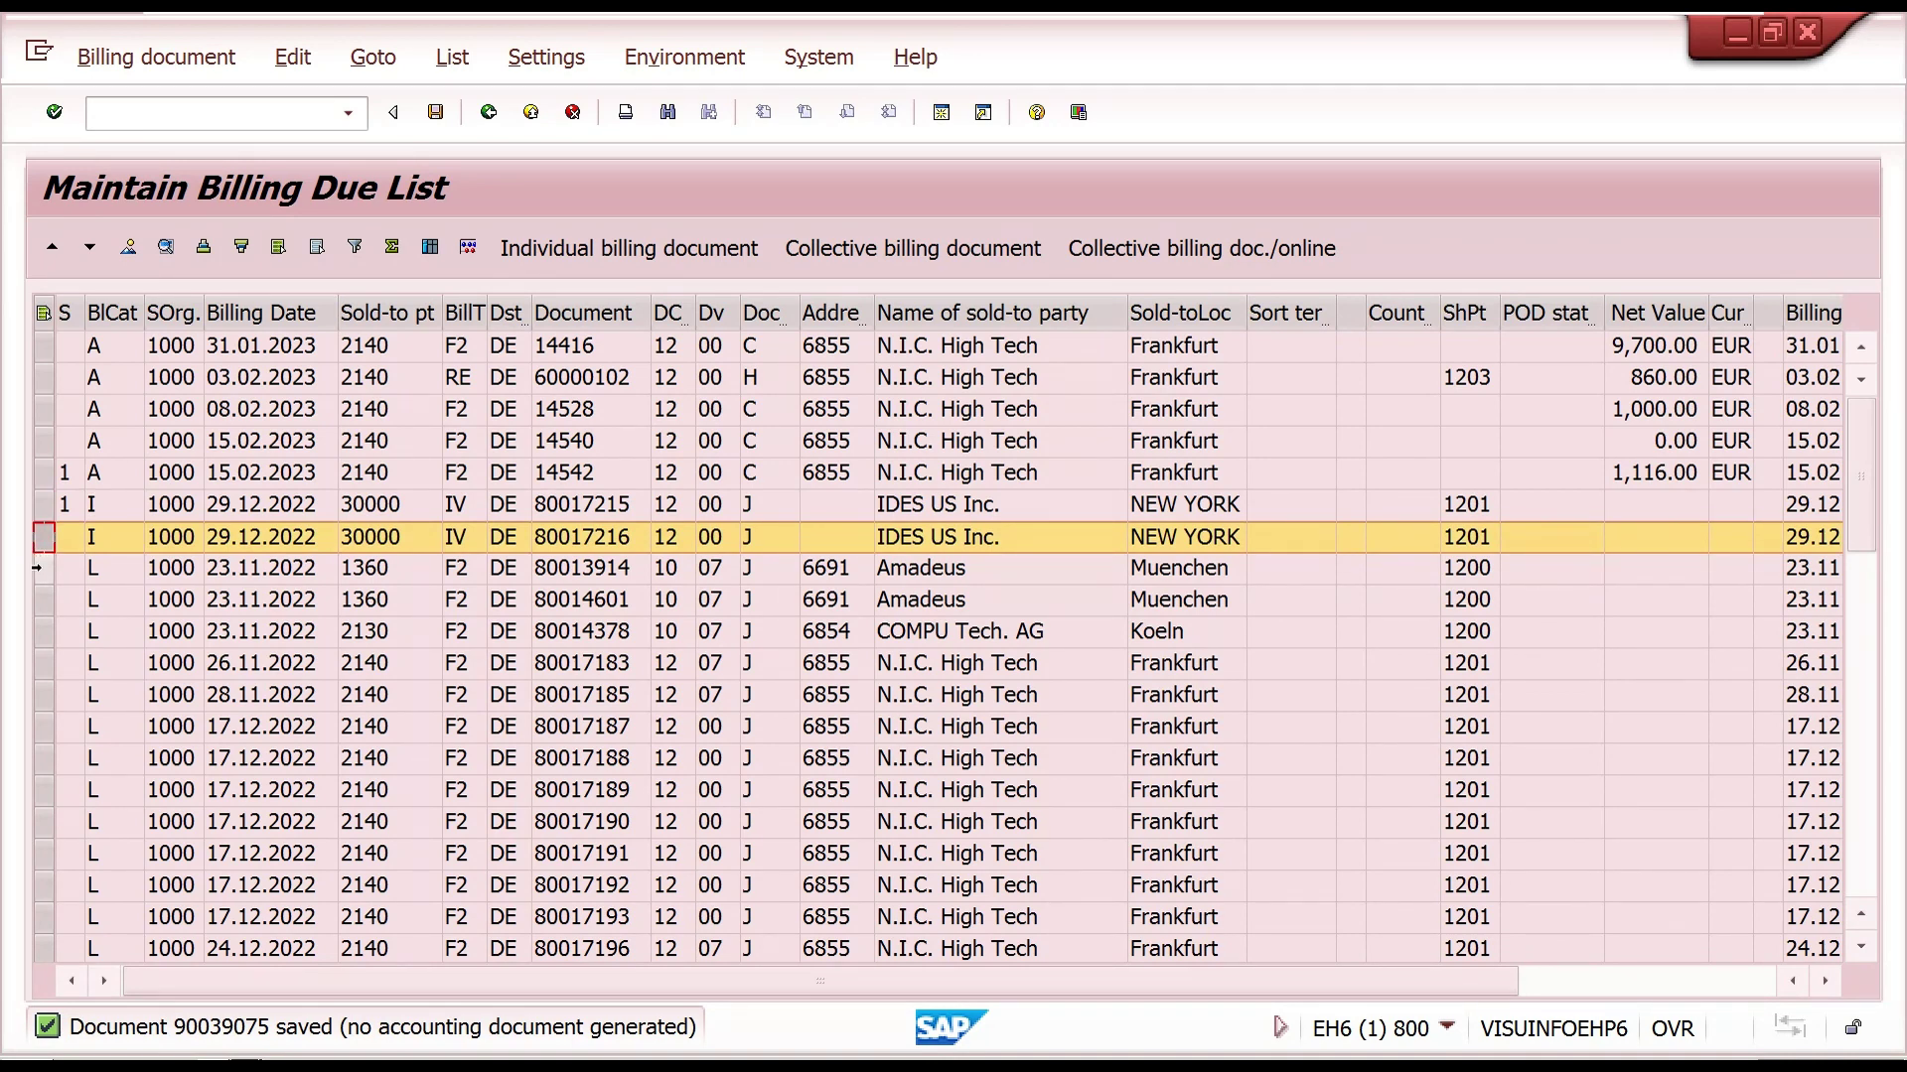
{"action": "left_click", "coordinate": [40, 568], "text": "ctrl"}
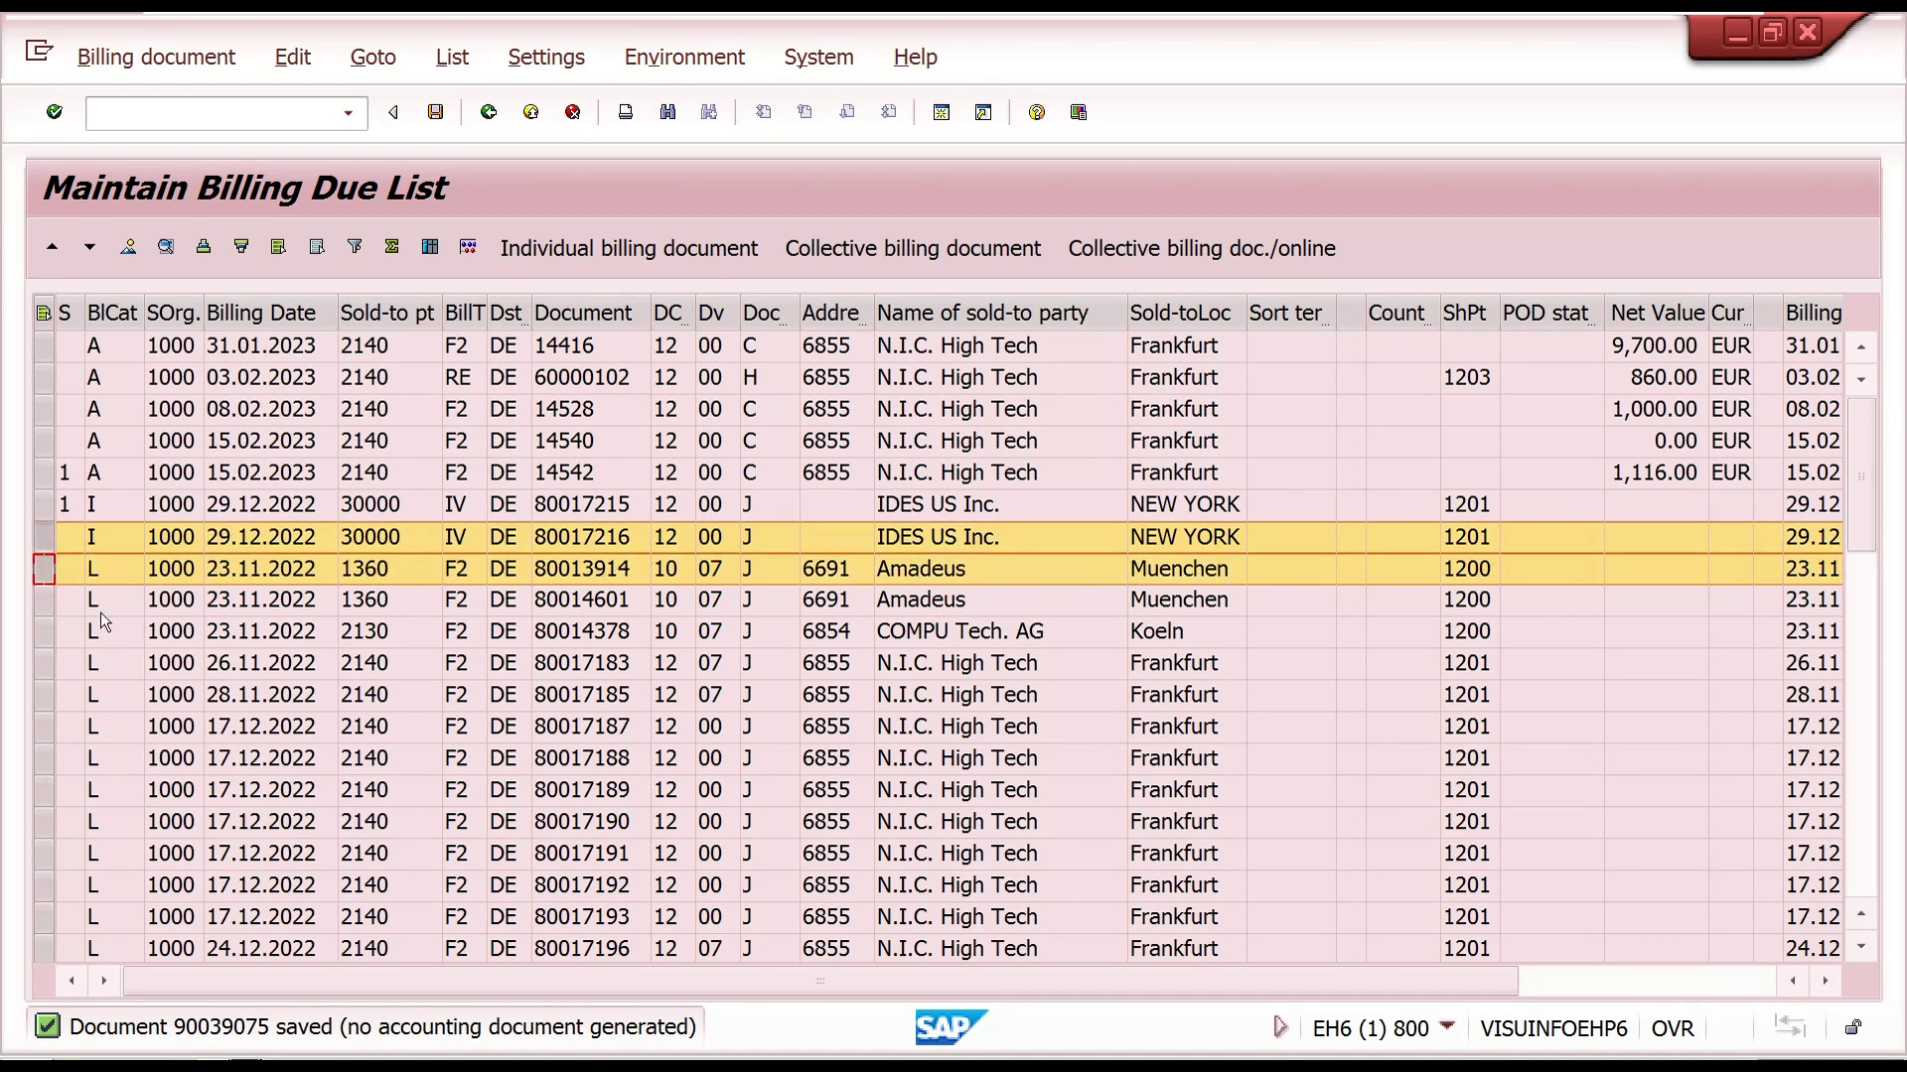
{"action": "left_click", "coordinate": [40, 595], "text": "ctrl"}
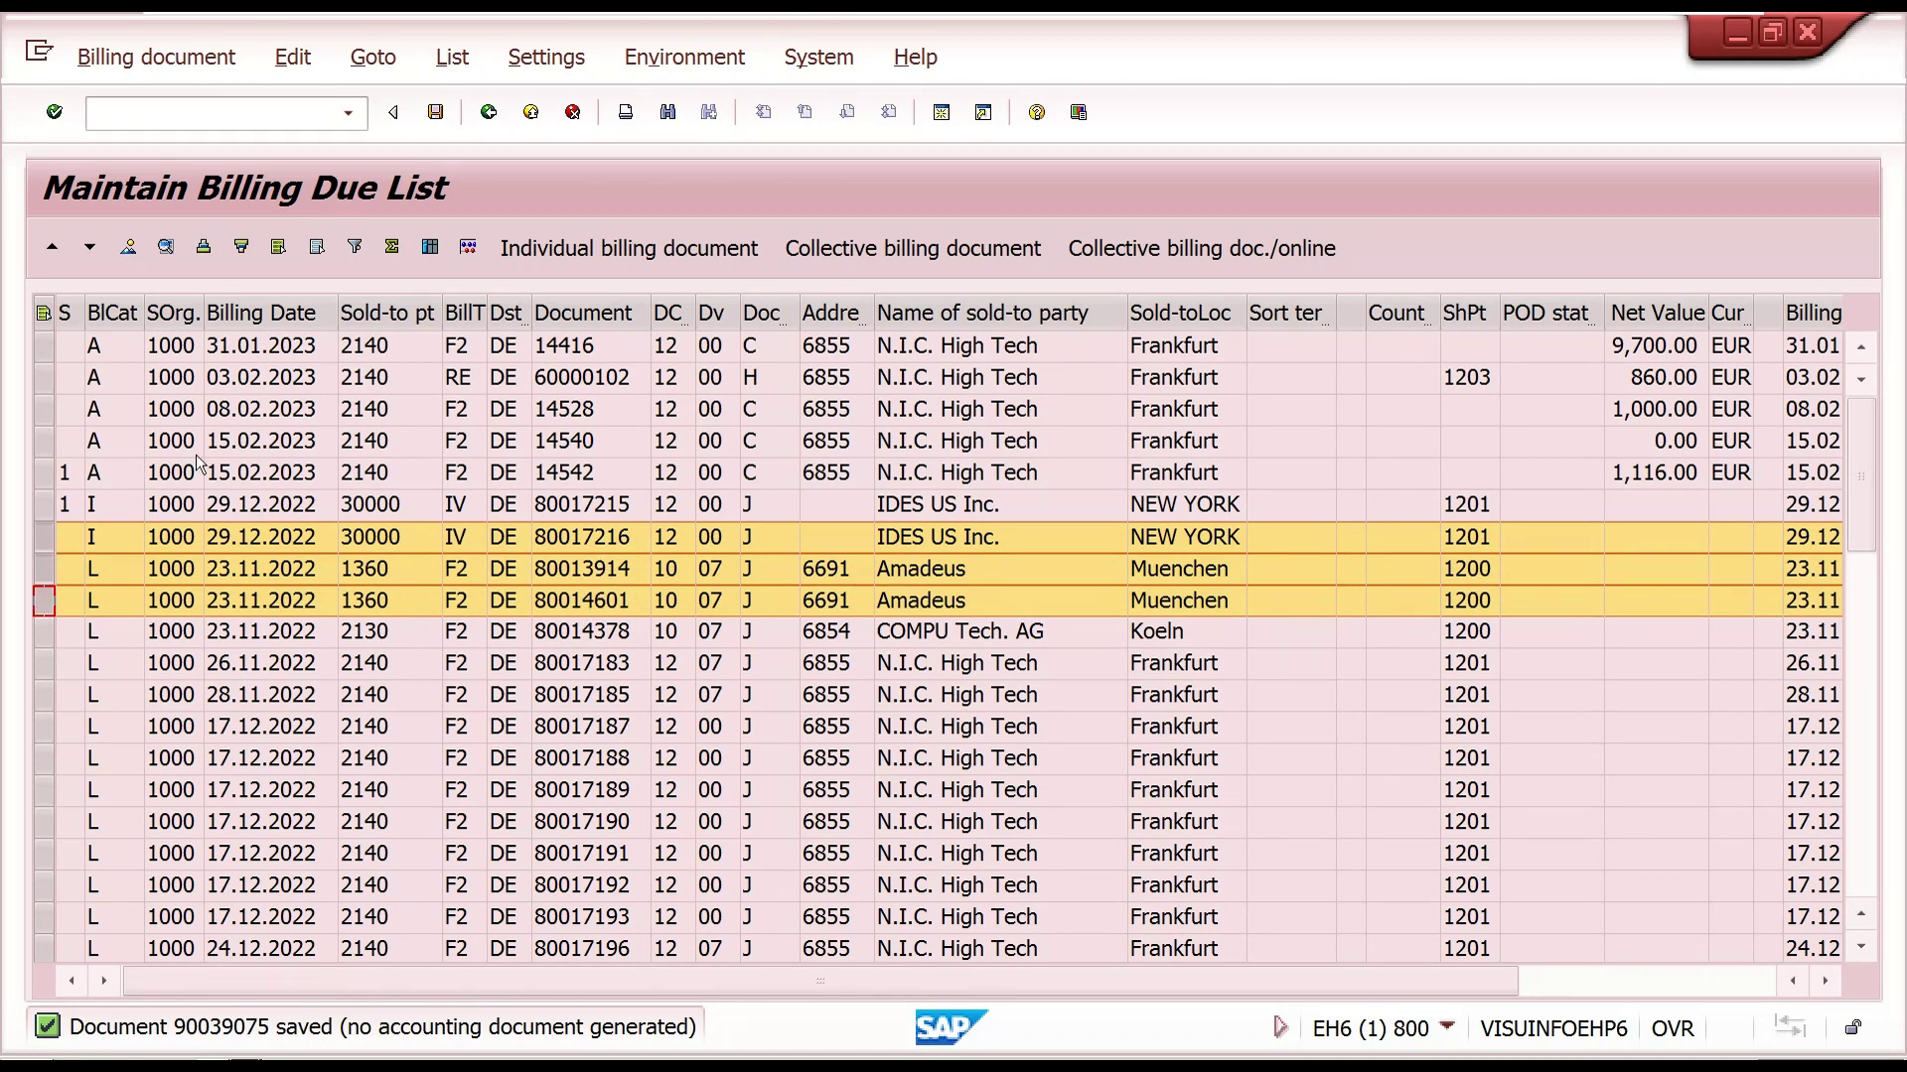
{"action": "left_click", "coordinate": [45, 440], "text": "ctrl"}
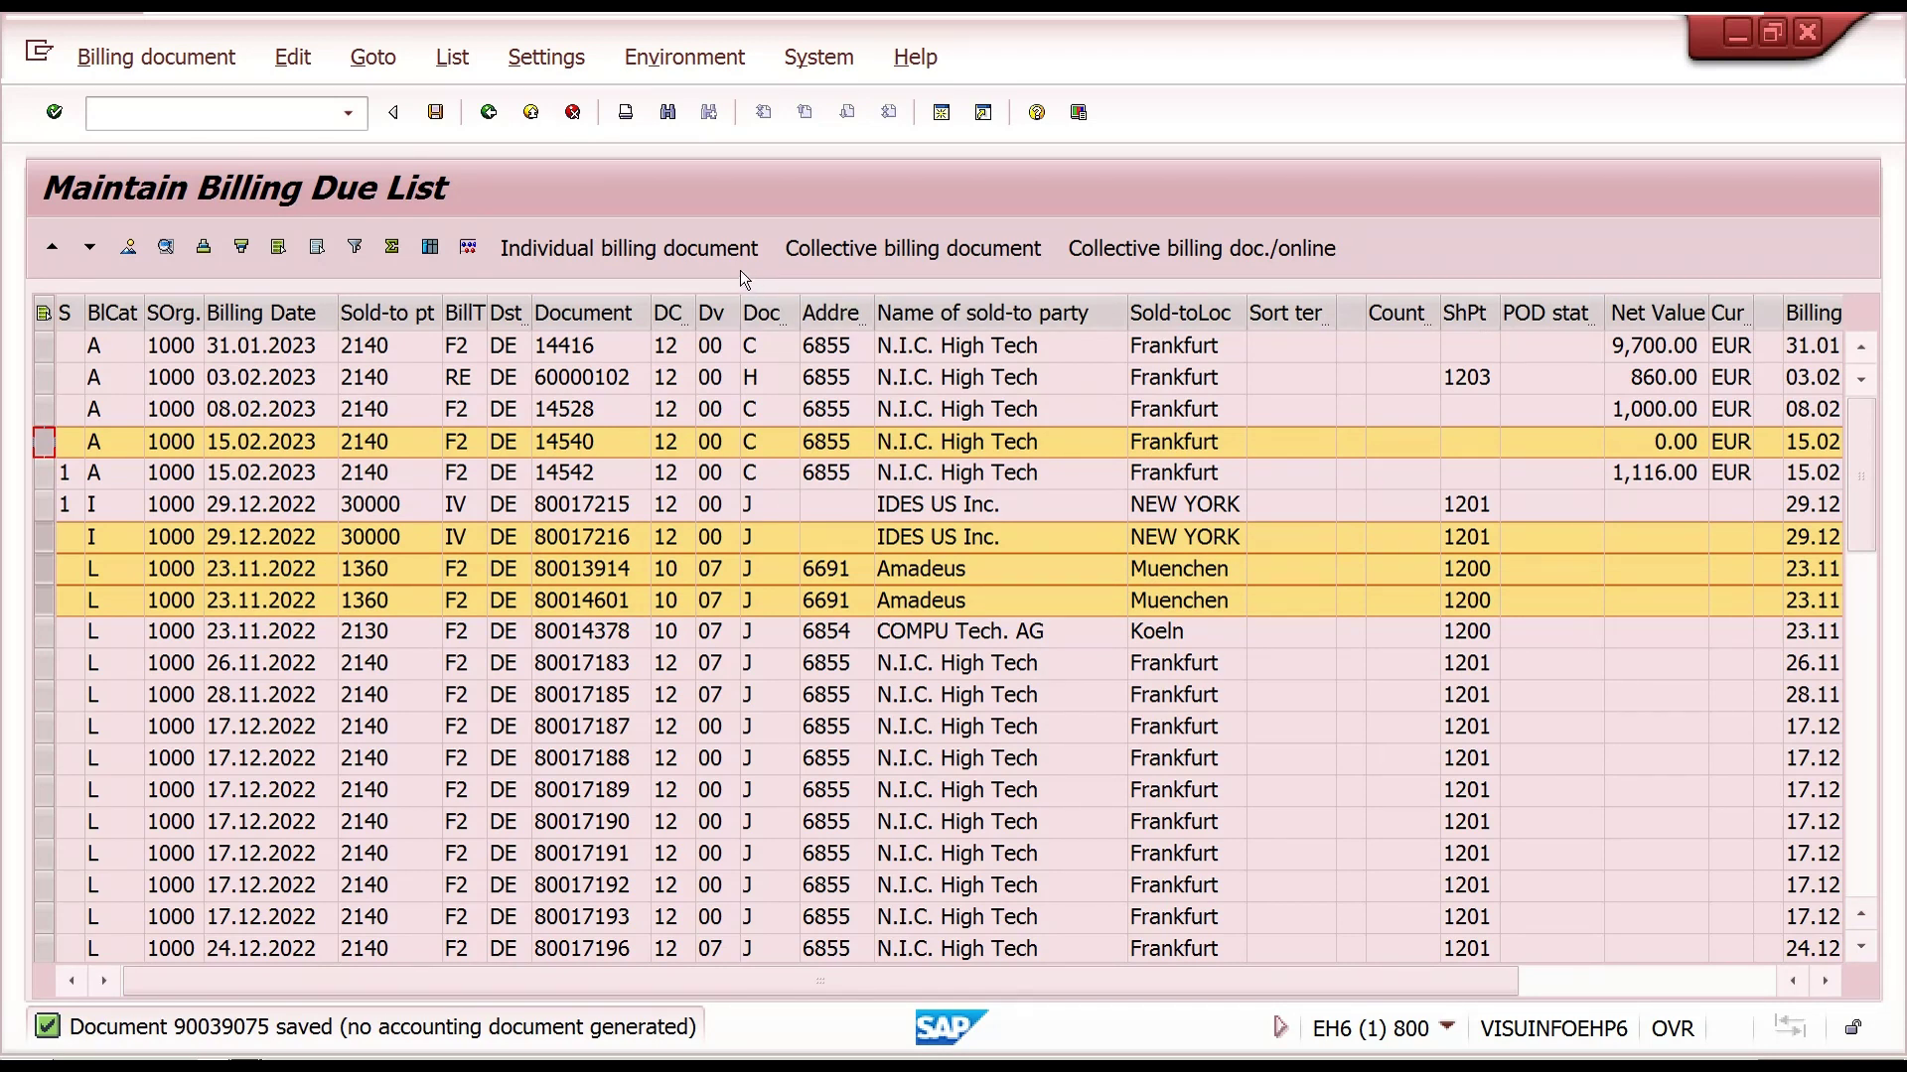
{"action": "left_click", "coordinate": [892, 250]}
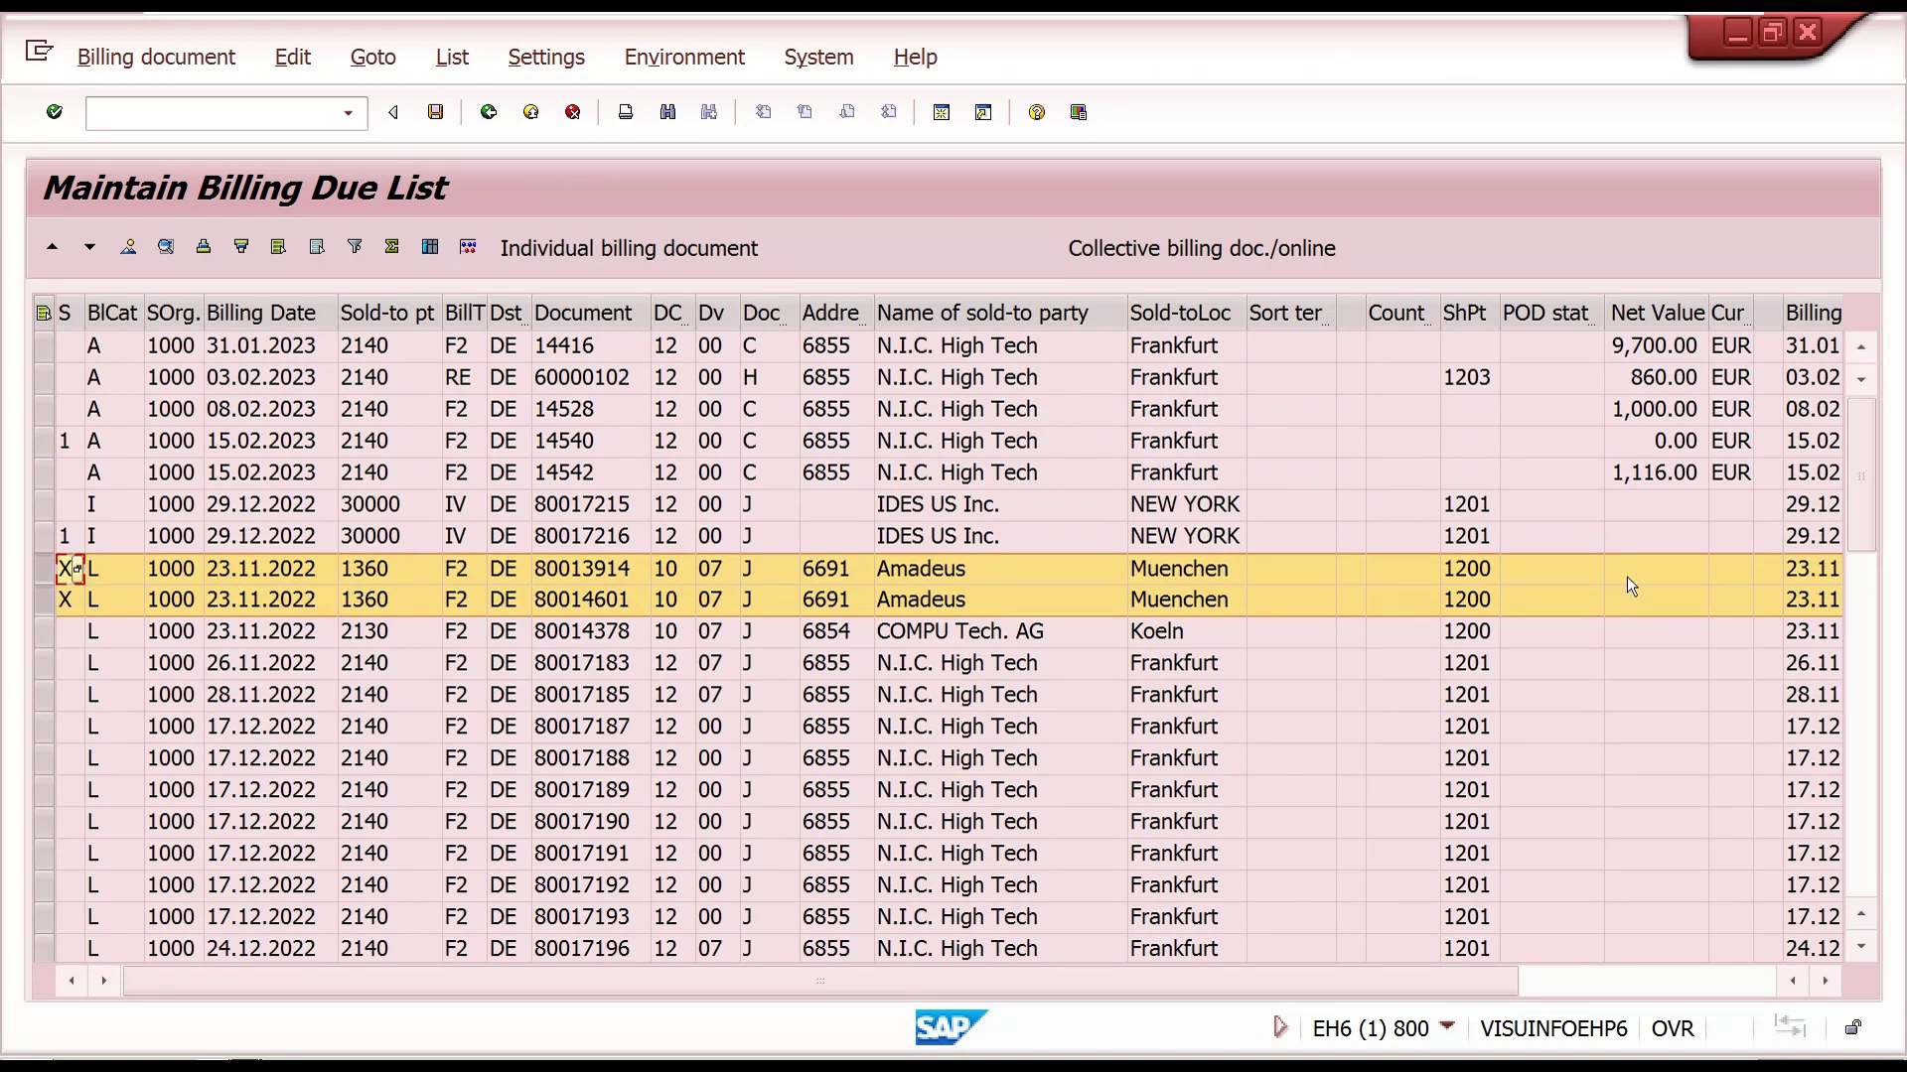
- Examine the processing status and group of the entries in the billing due list
{"action": "left_click", "coordinate": [1825, 982]}
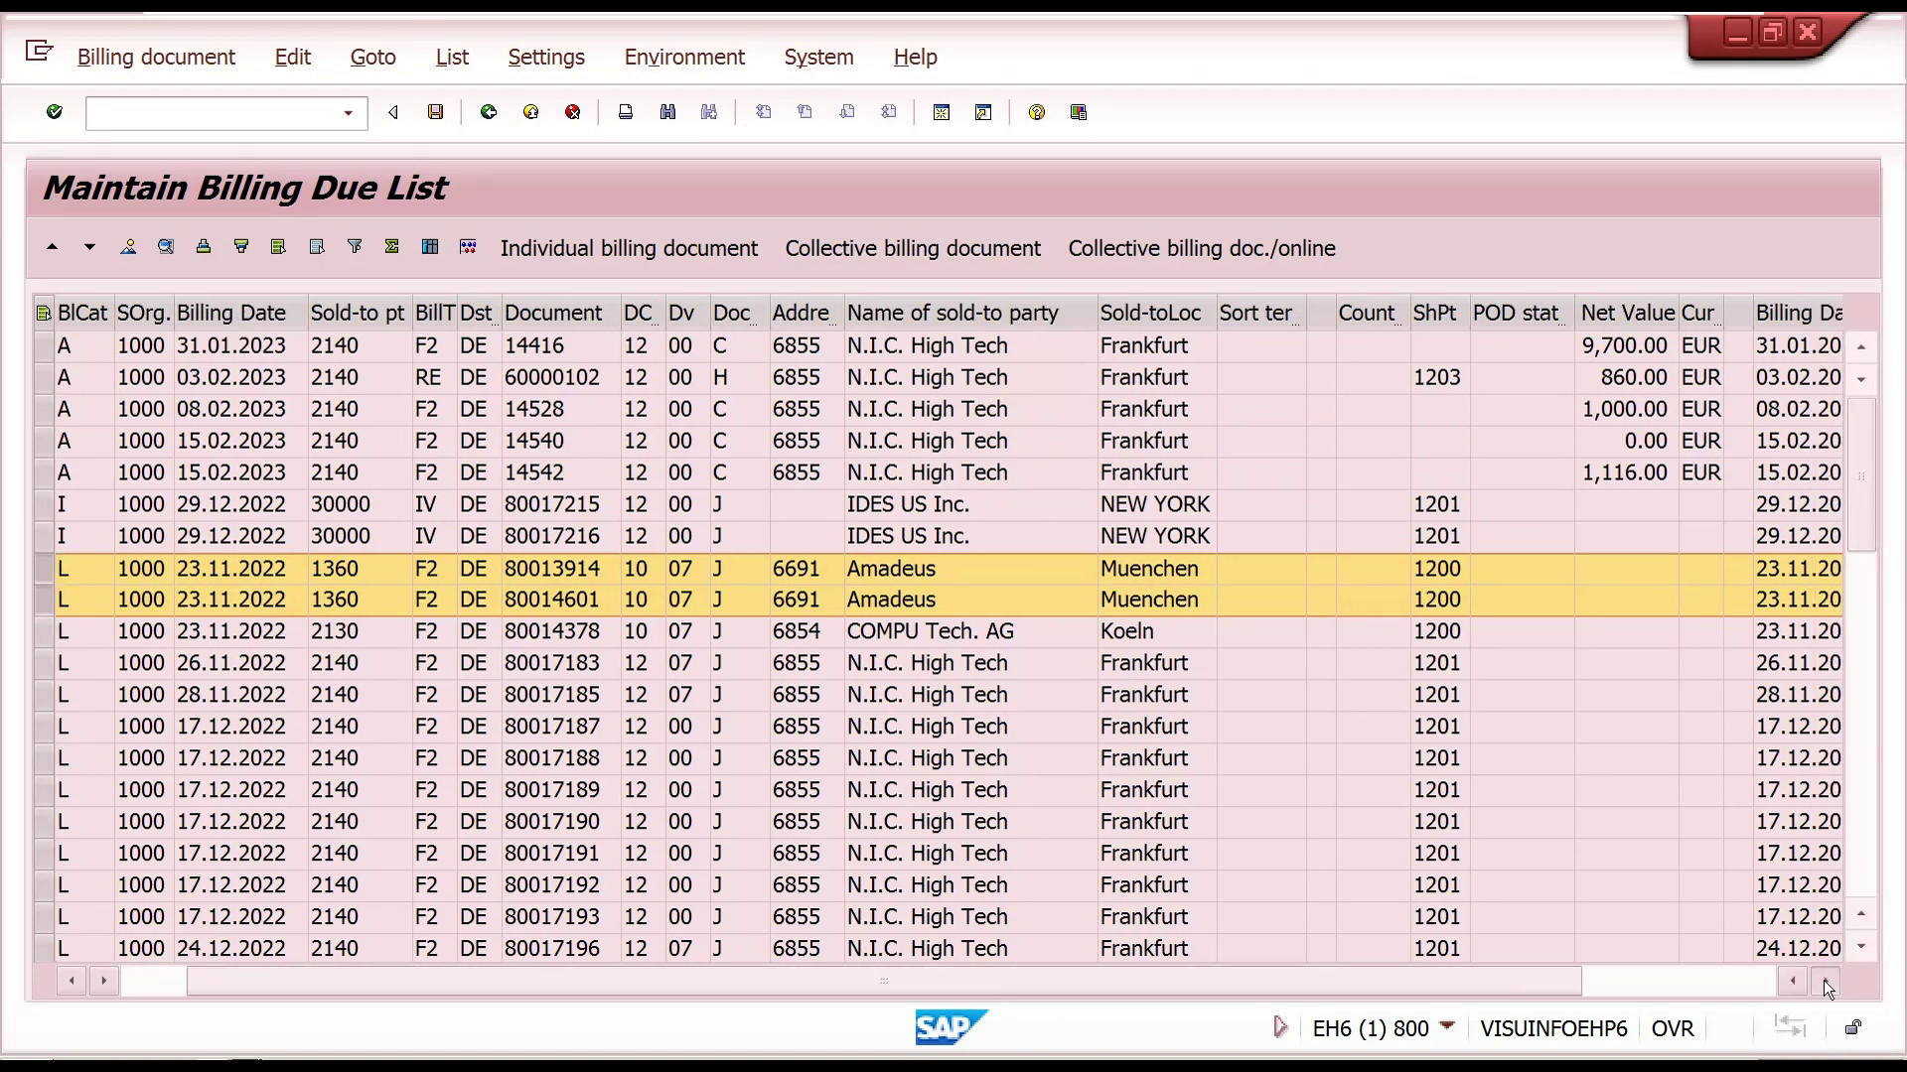
{"action": "left_click", "coordinate": [1826, 982]}
{"action": "left_click", "coordinate": [1825, 983]}
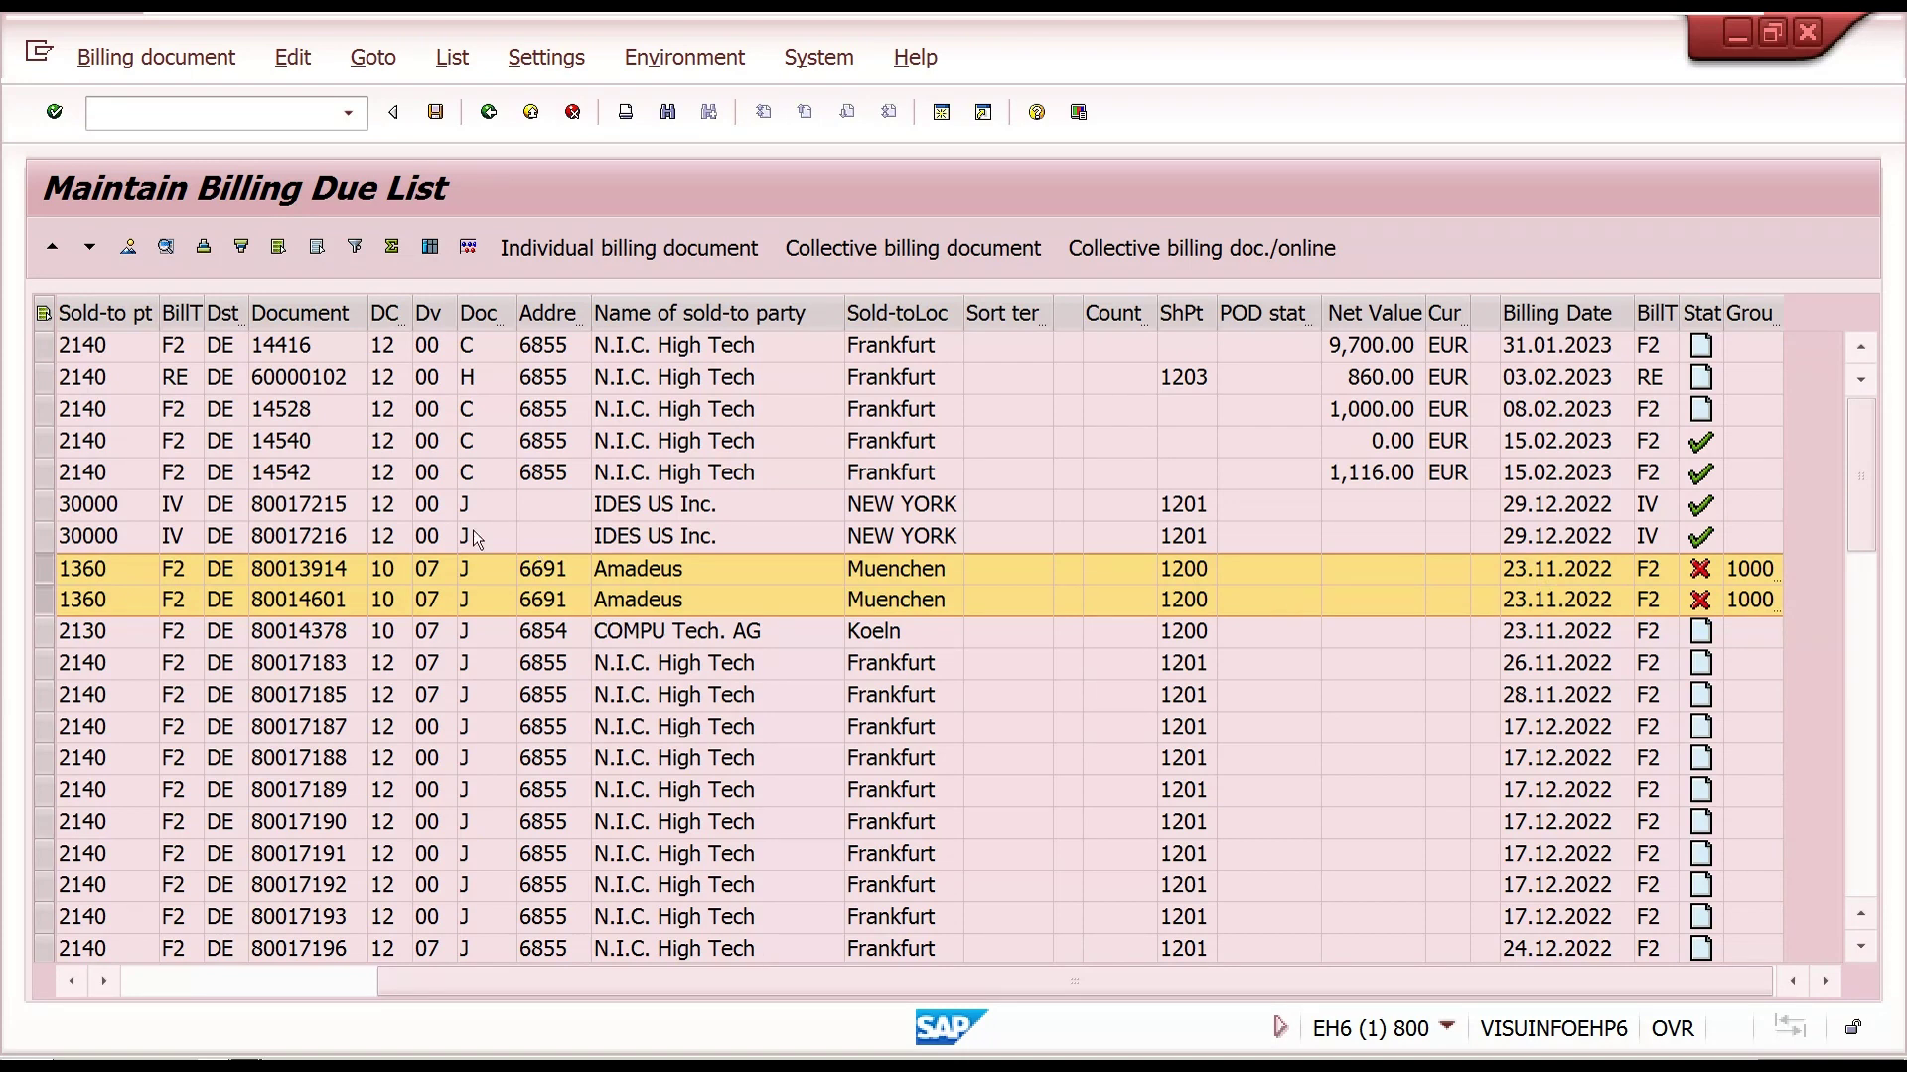
- Start transaction VL02N in a new session and try to open the first Amadeus delivery of 23.11.2022 by its delivery number
{"action": "left_click", "coordinate": [317, 574]}
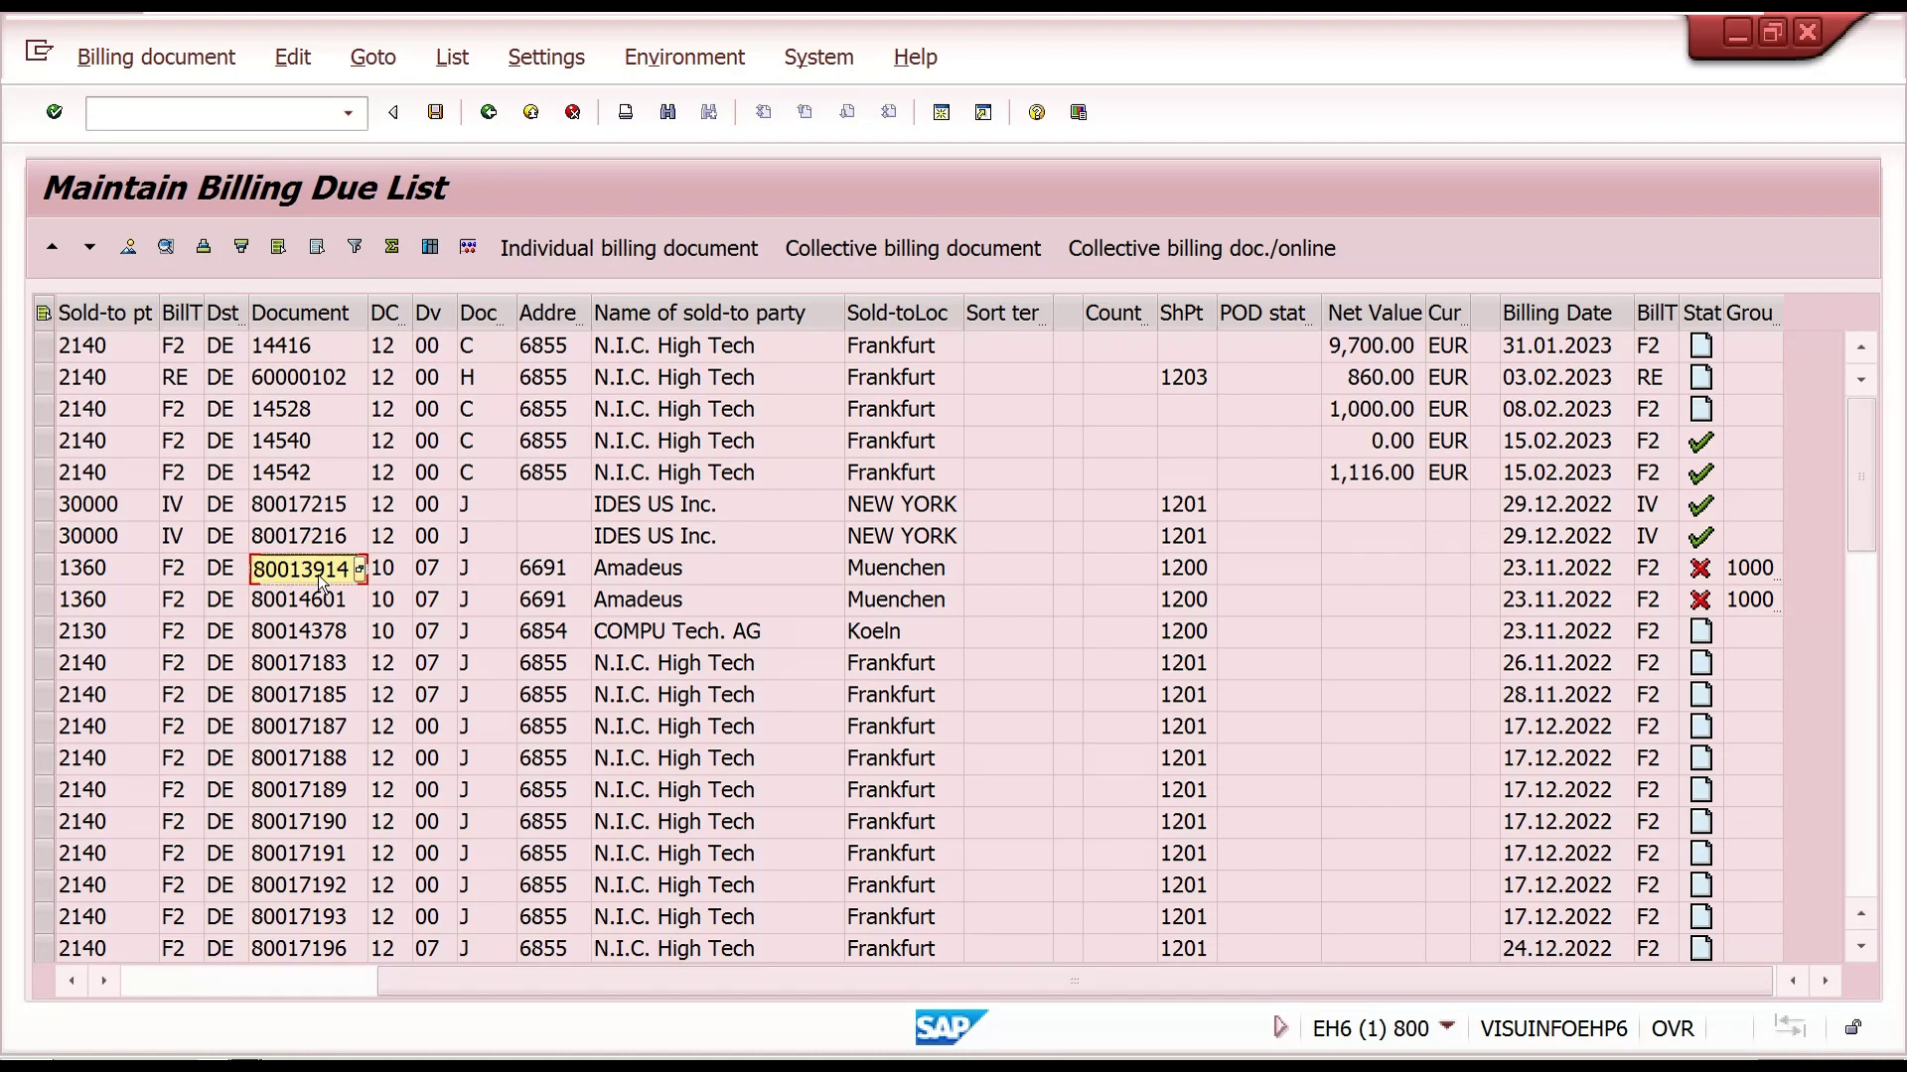
{"action": "left_click", "coordinate": [243, 114]}
{"action": "type", "text": "/"}
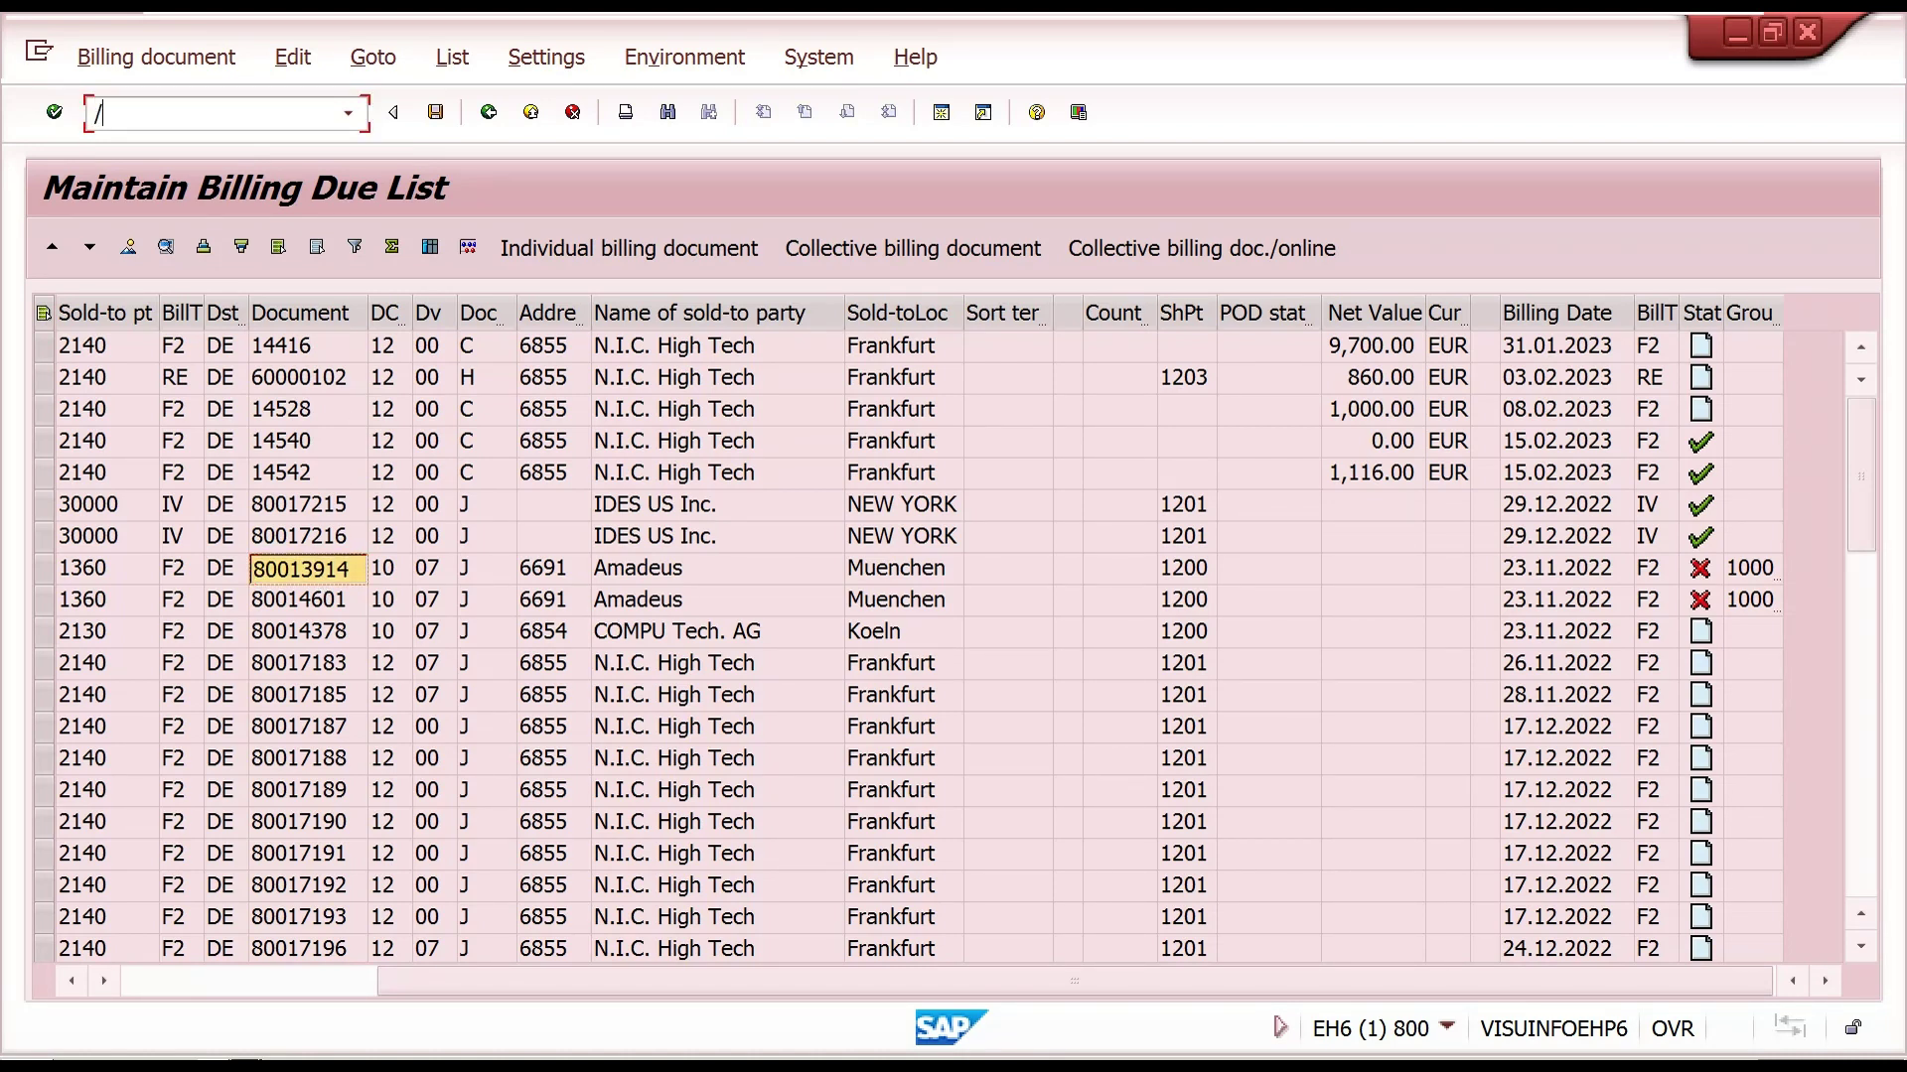
{"action": "type", "text": "ovl02n"}
{"action": "key", "text": "Return"}
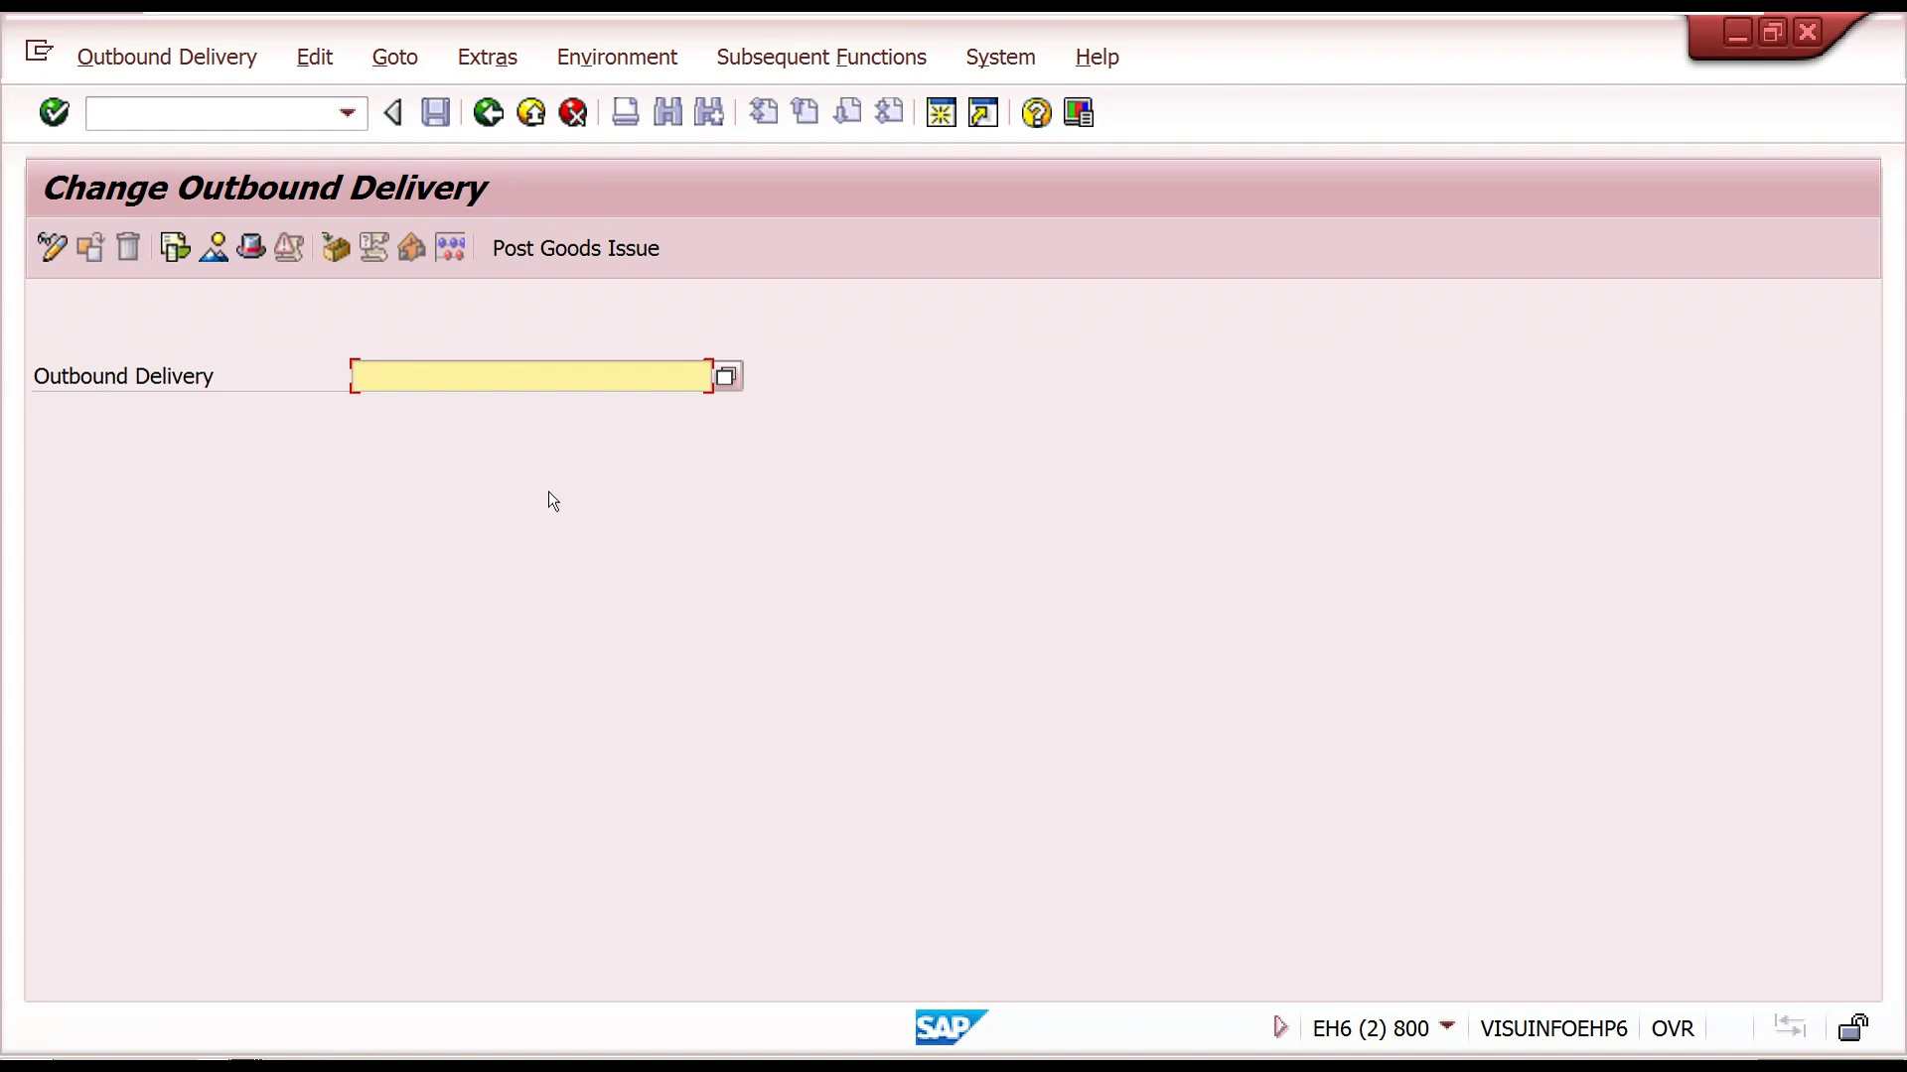
{"action": "type", "text": "80013914"}
{"action": "key", "text": "Return"}
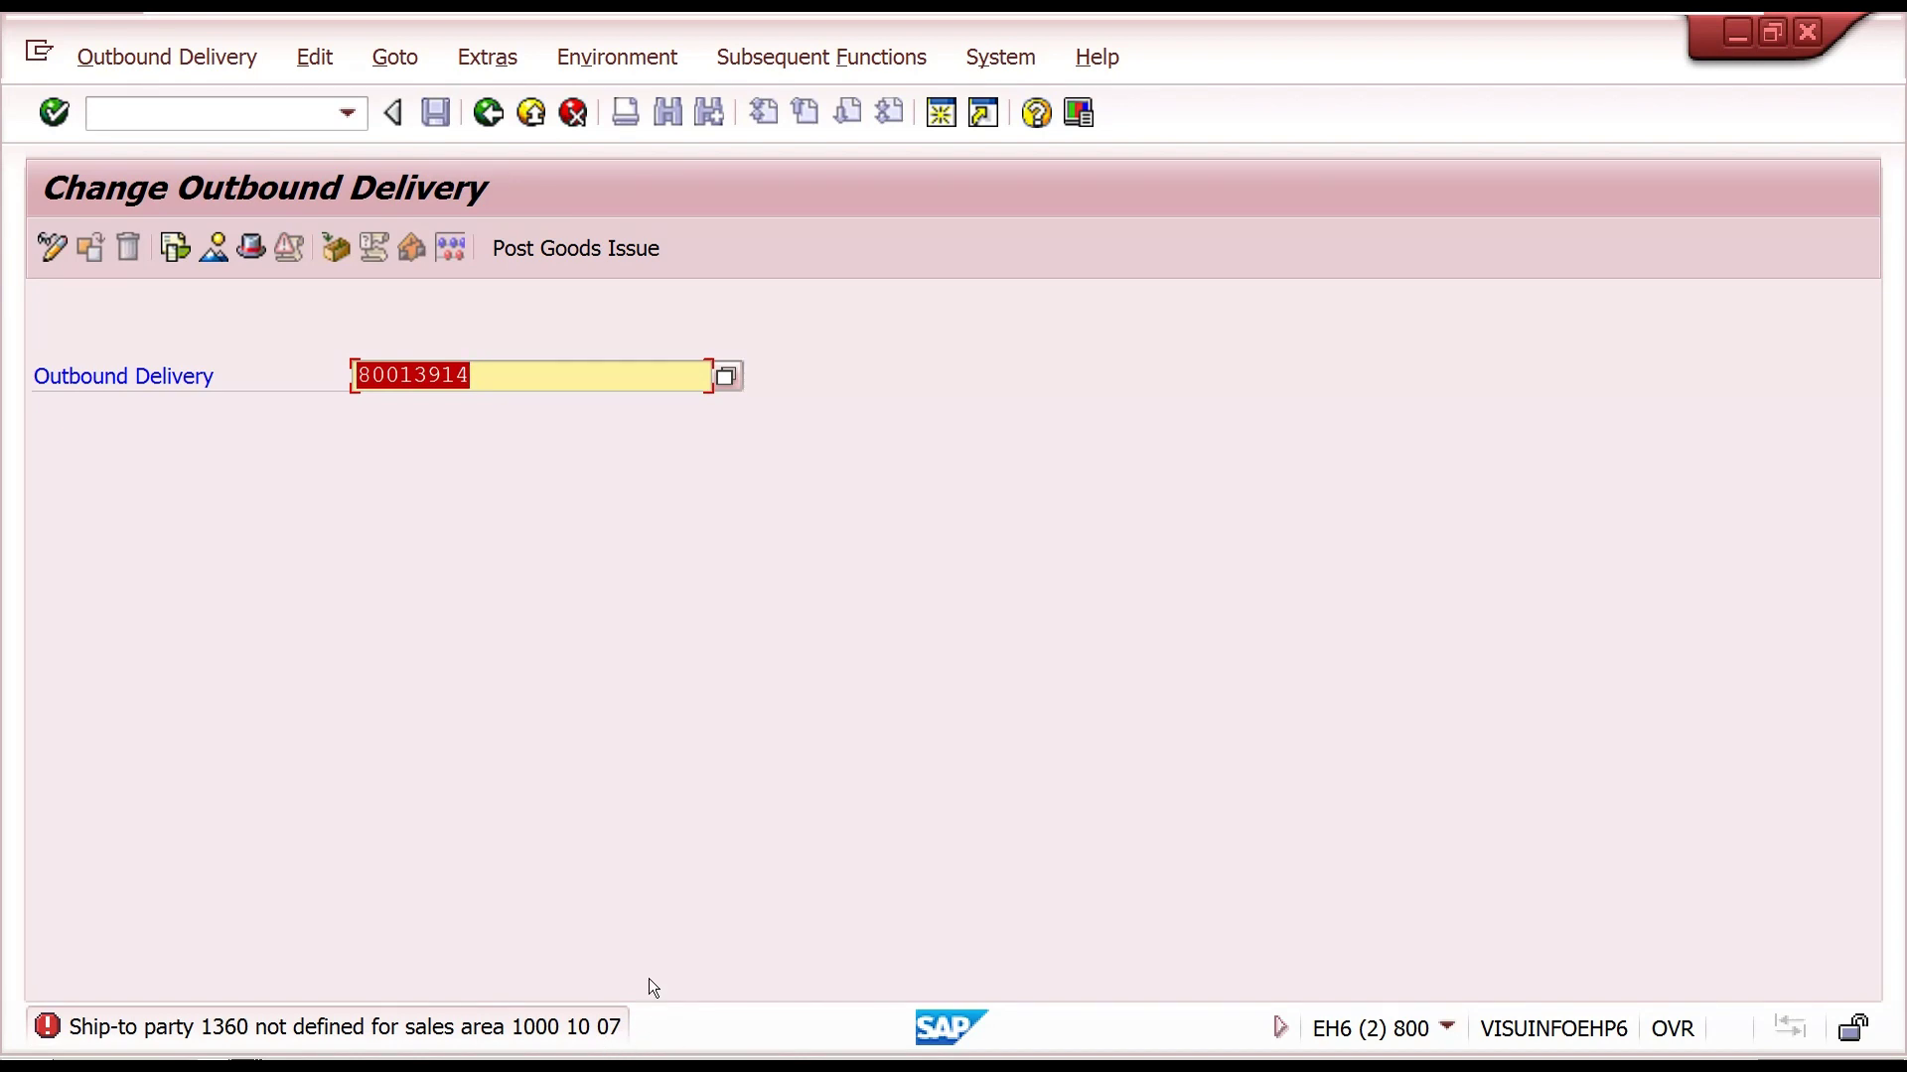
- Close the outbound delivery session and redisplay the billing due list with the same selection criteria
{"action": "left_click", "coordinate": [1812, 38]}
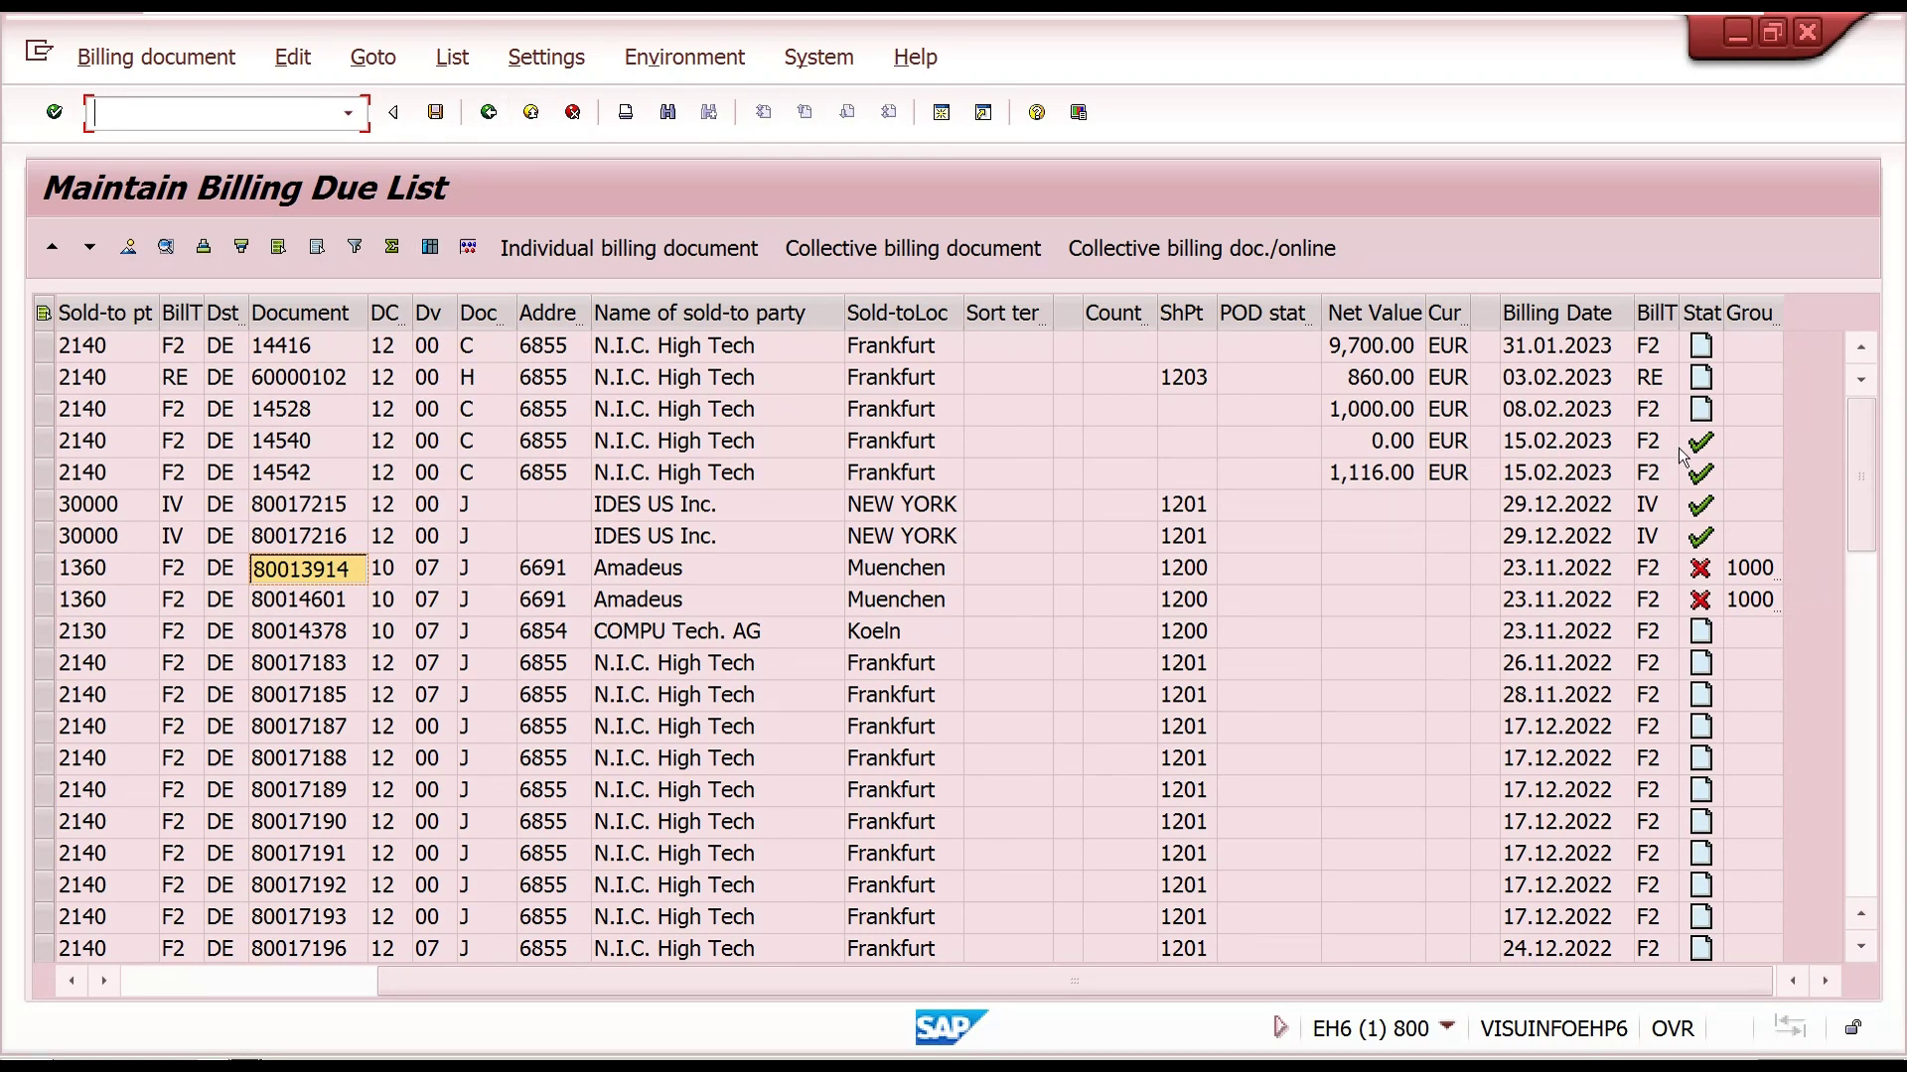
{"action": "left_click", "coordinate": [488, 112]}
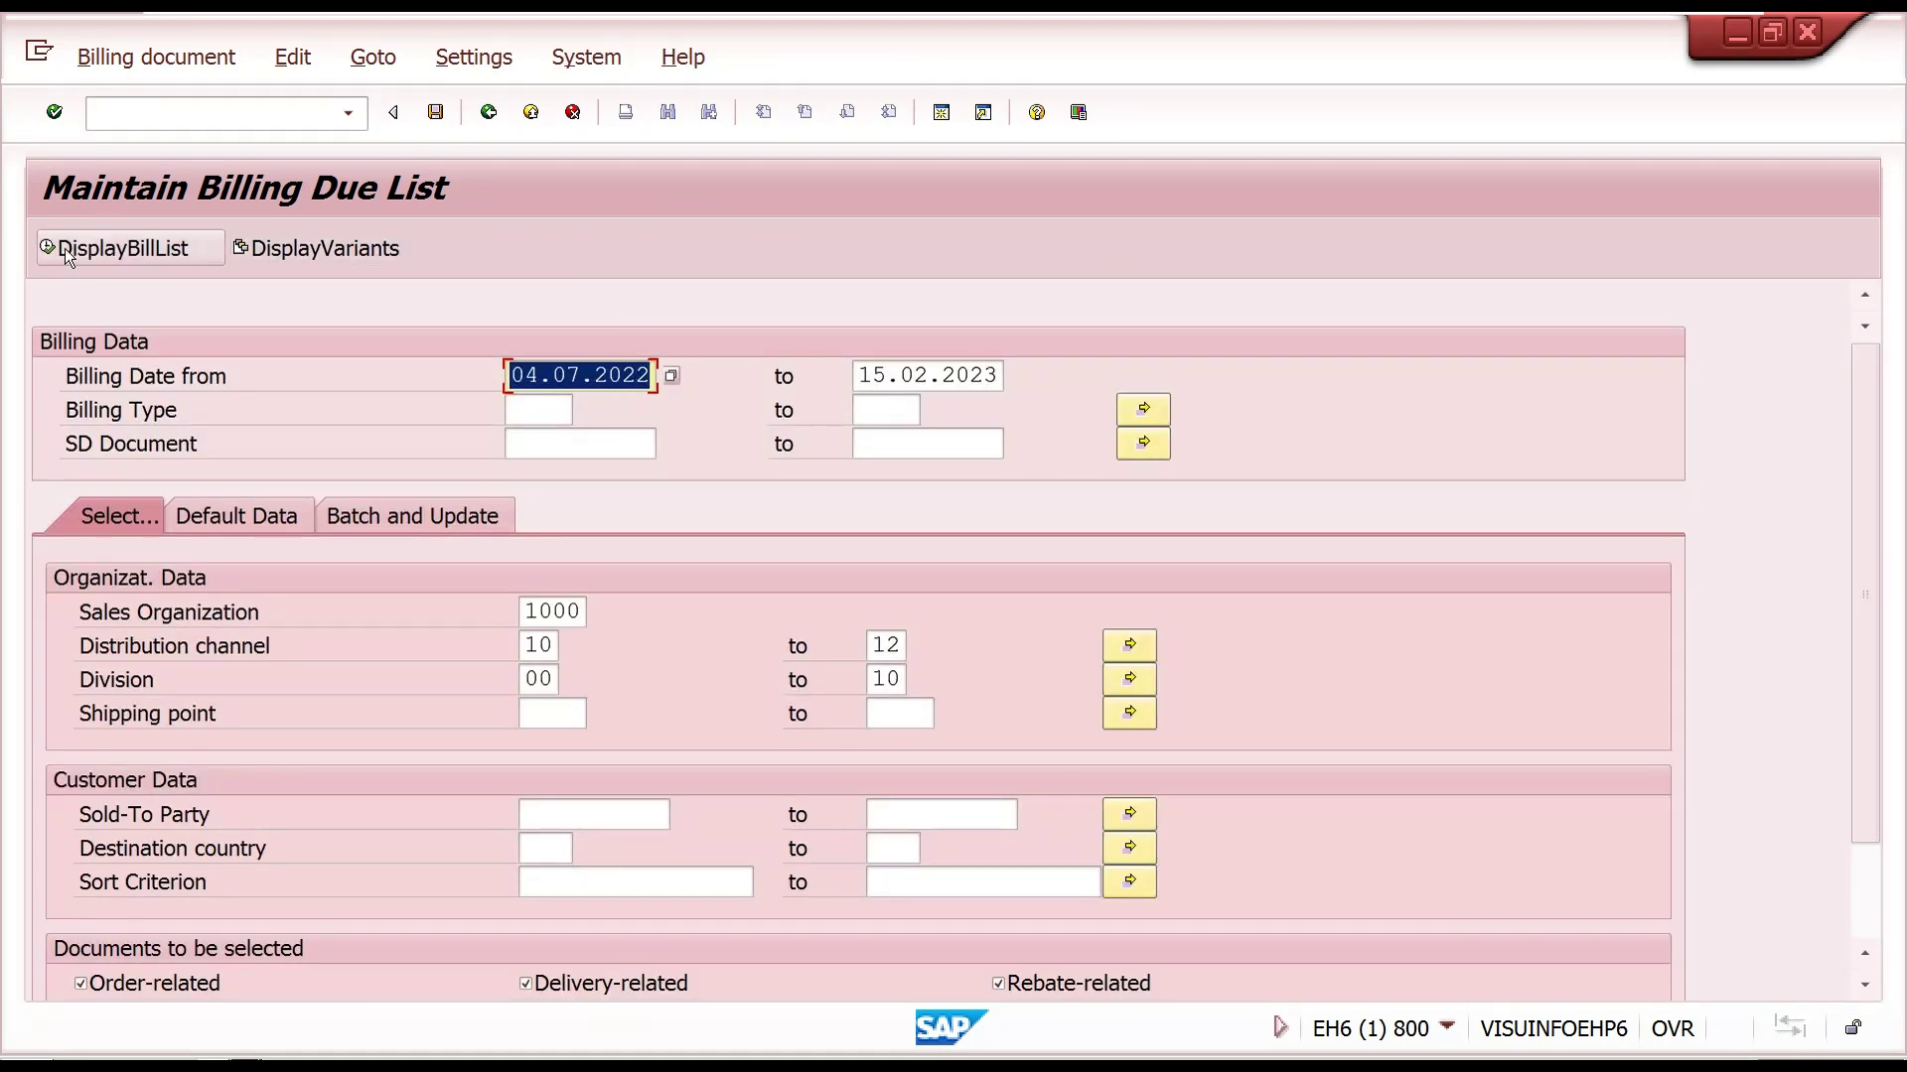
{"action": "left_click", "coordinate": [74, 248]}
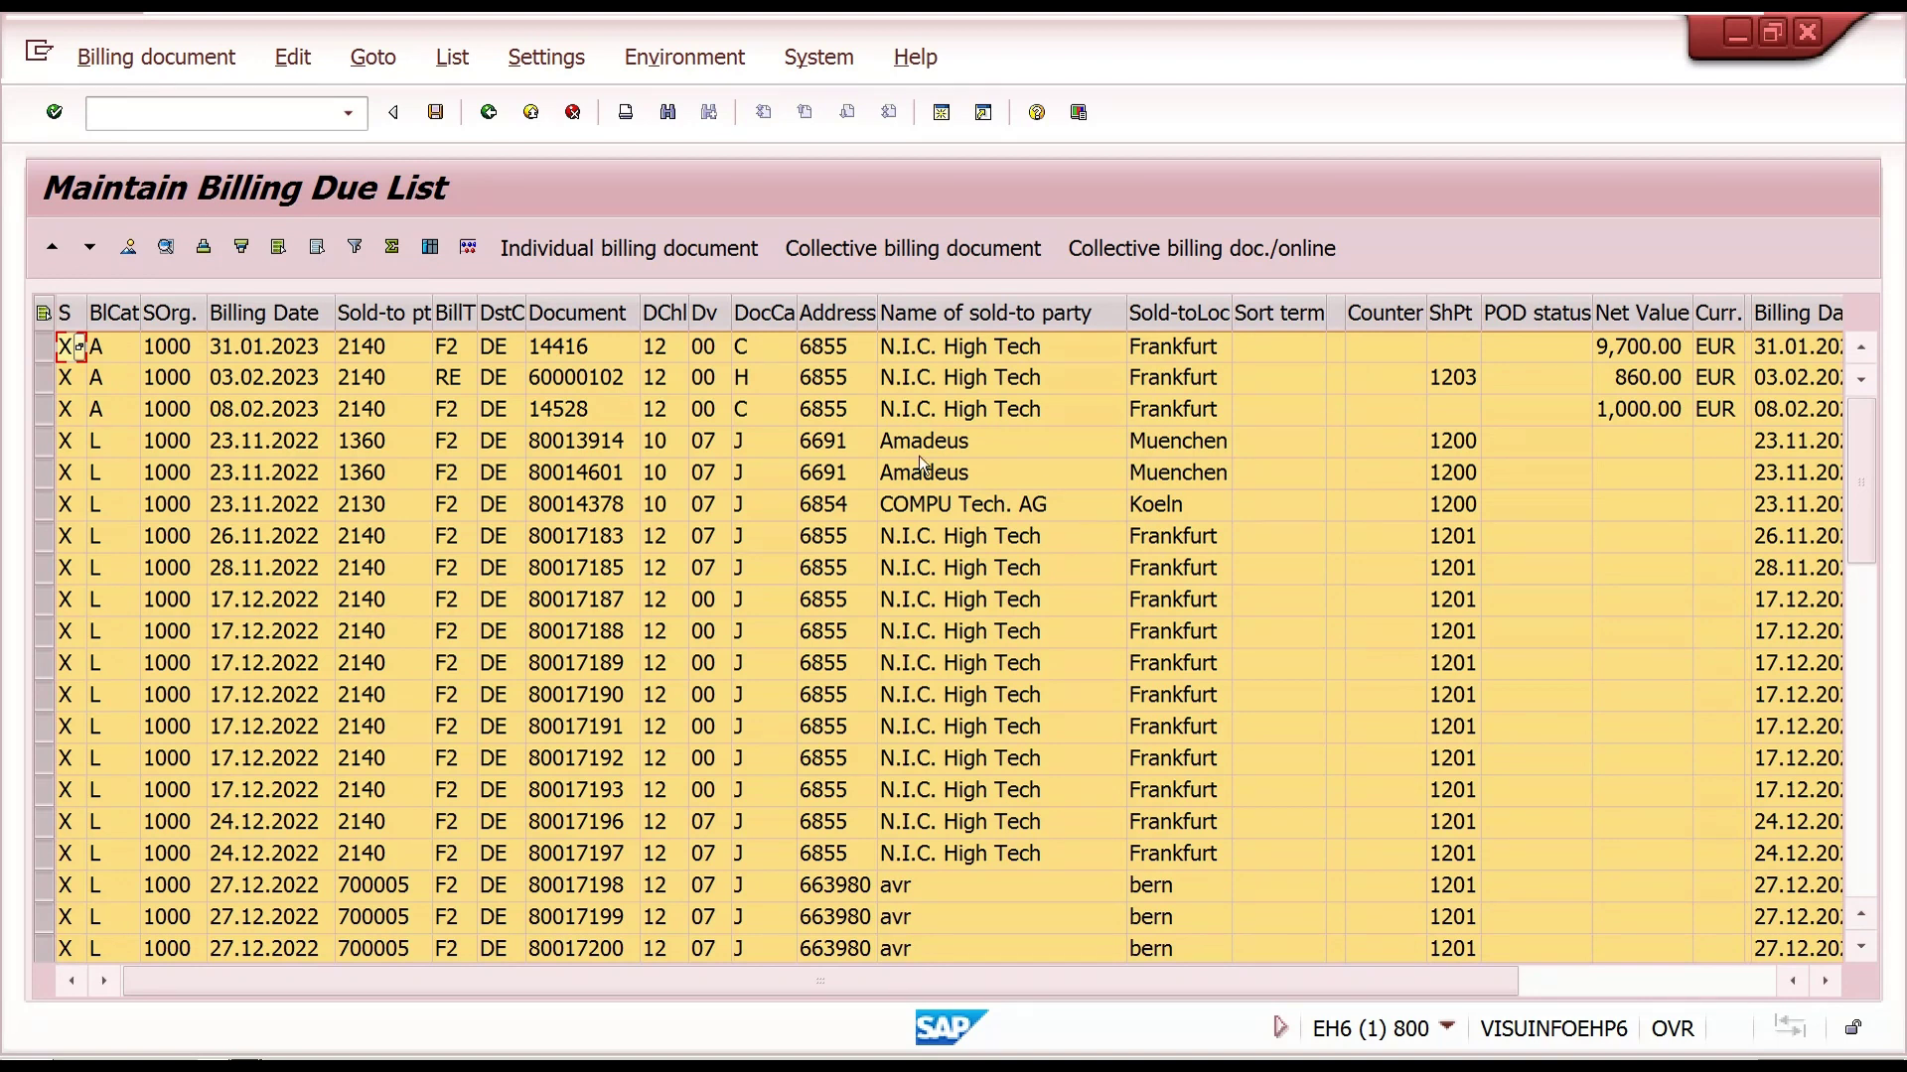
- Start transaction SE16N in a new session and search table VBRK for the field "created on"
{"action": "left_click", "coordinate": [283, 116]}
{"action": "type", "text": "/ose16n"}
{"action": "key", "text": "Return"}
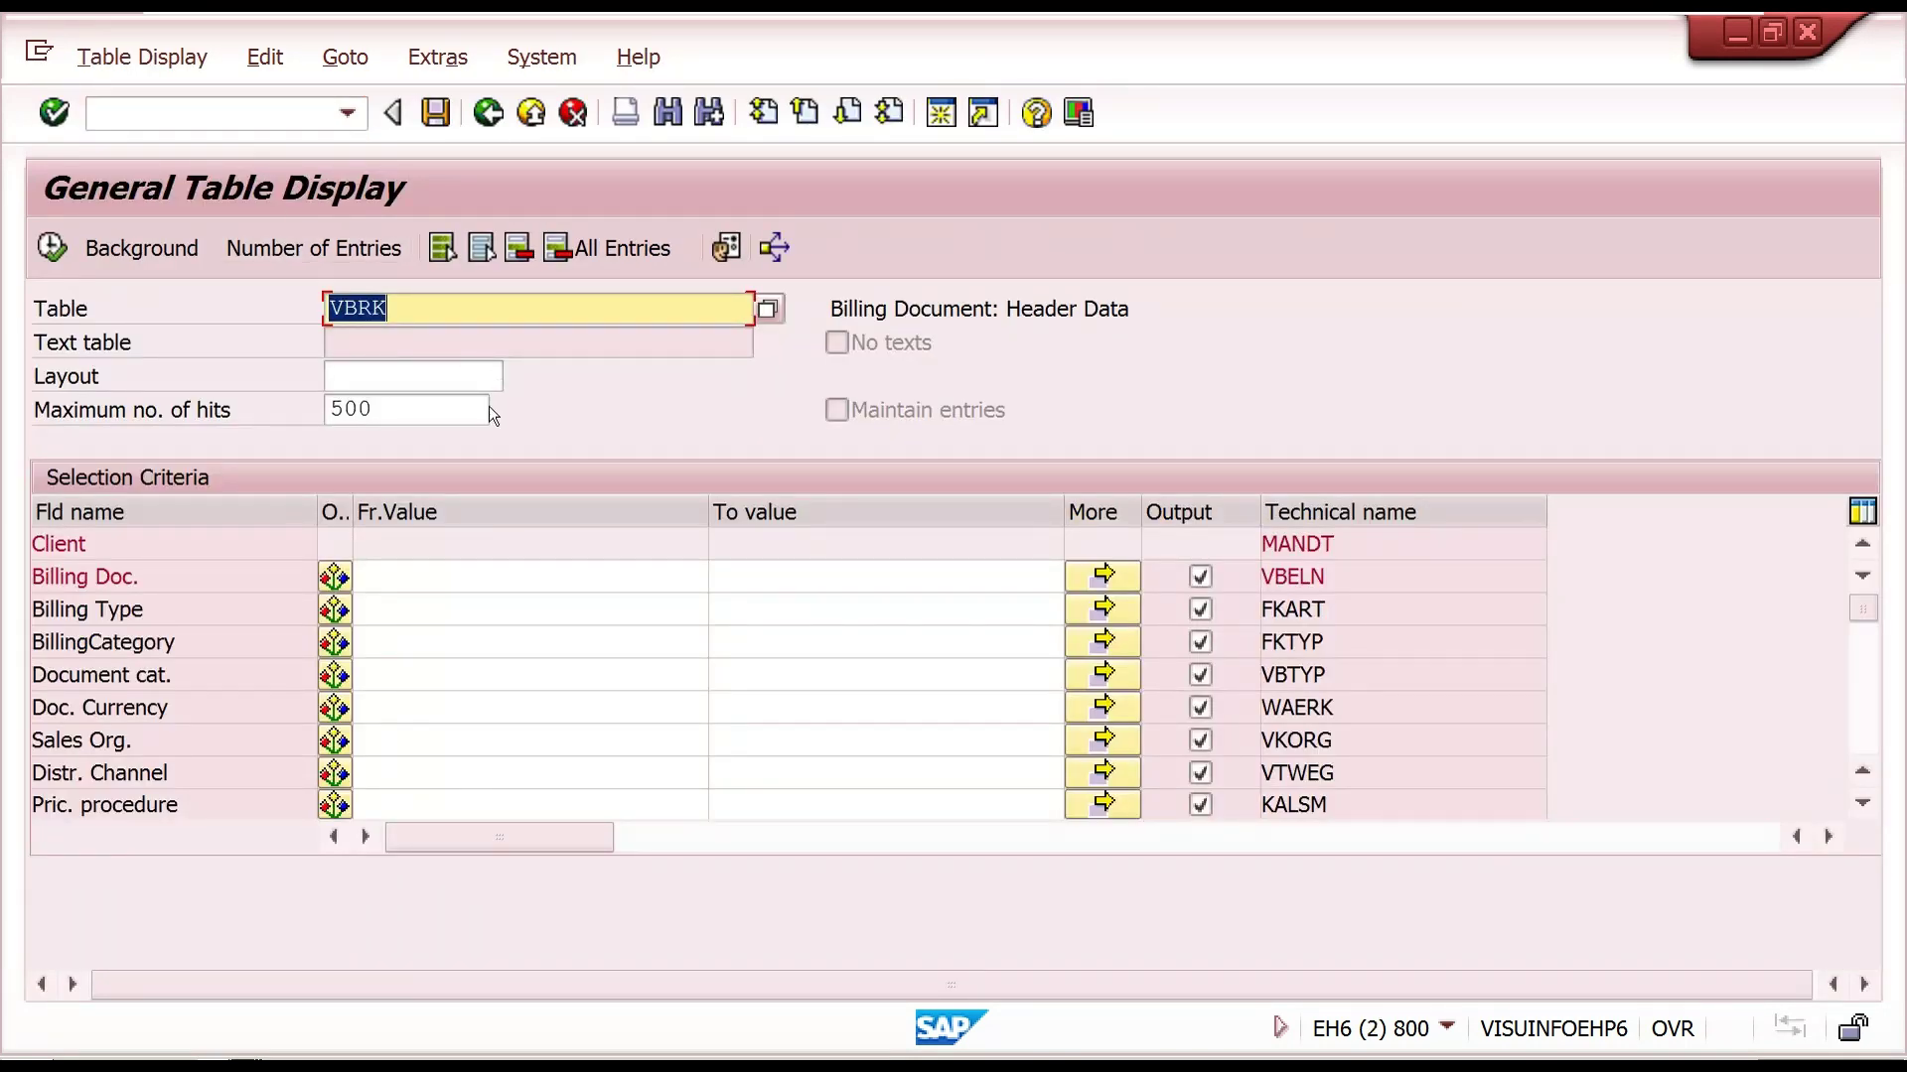
{"action": "left_click", "coordinate": [504, 654]}
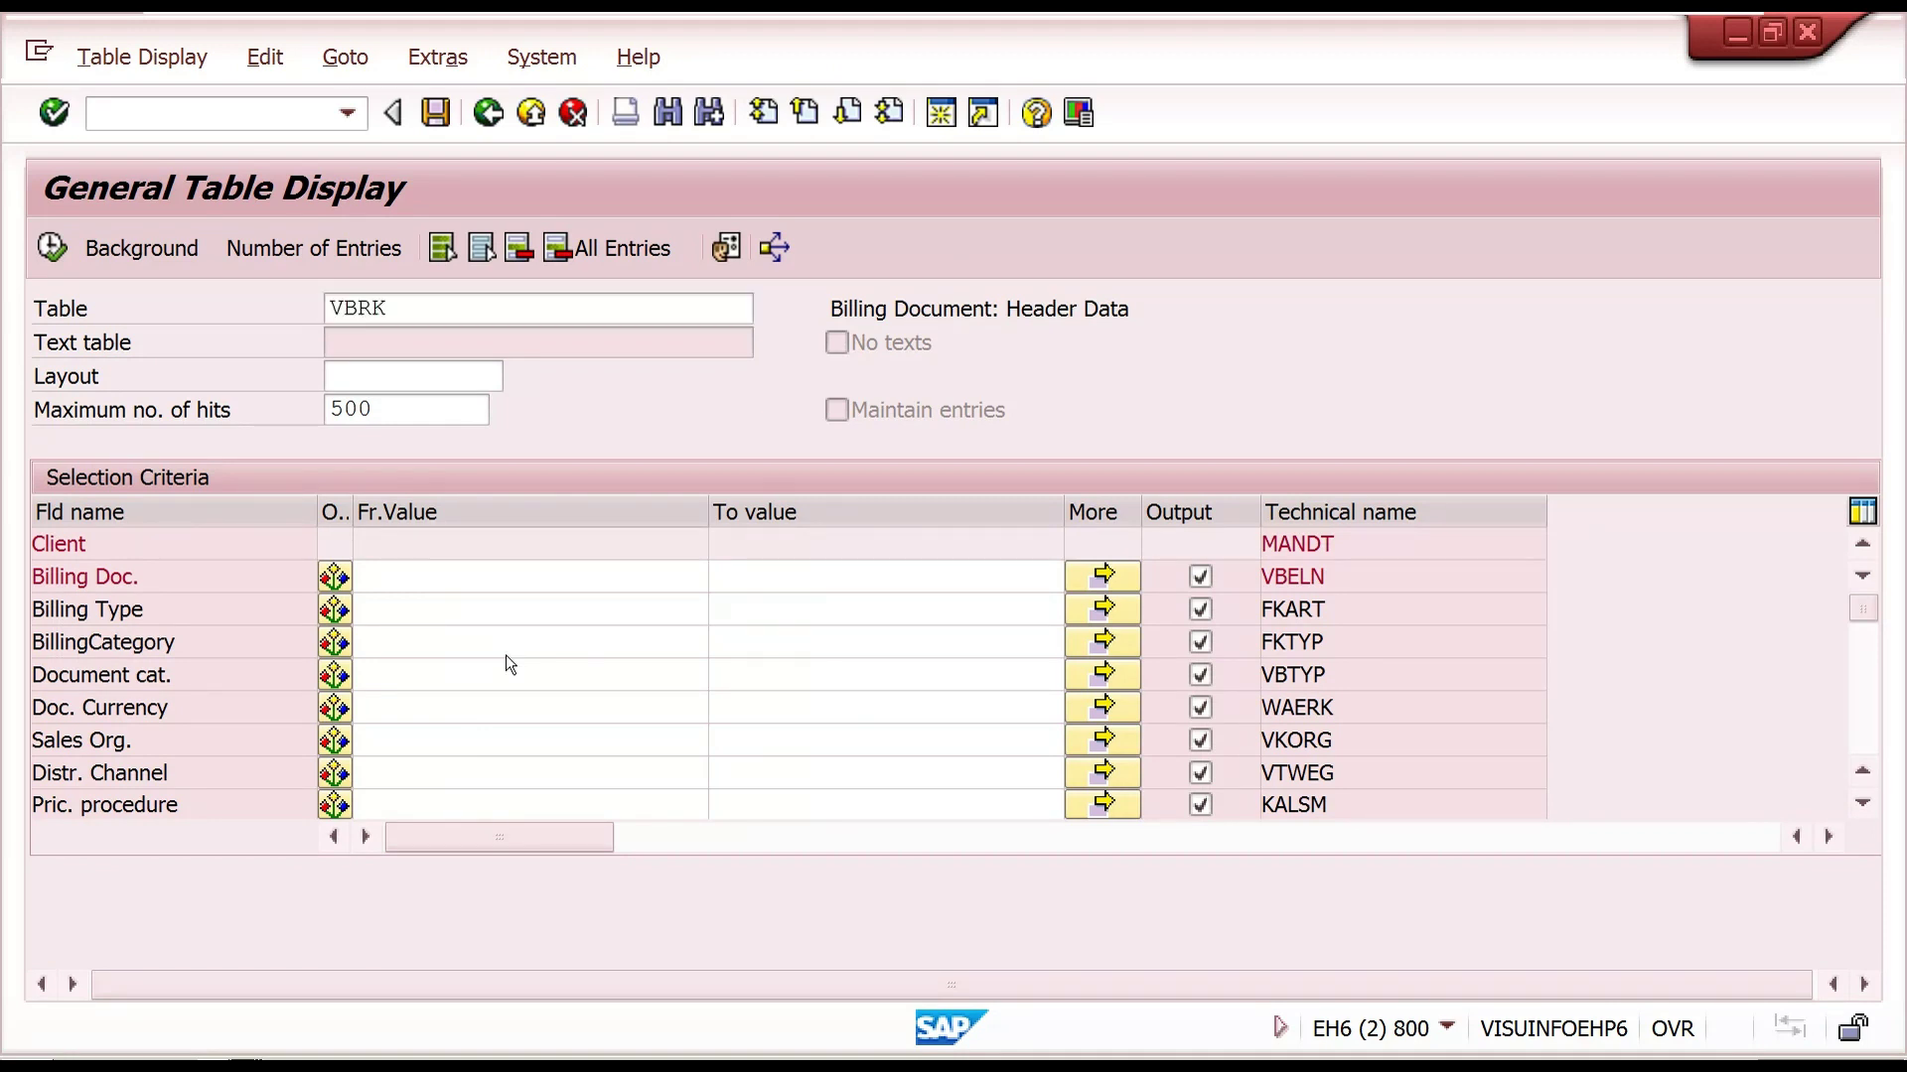
{"action": "key", "text": "ctrl+f"}
{"action": "left_click", "coordinate": [514, 495]}
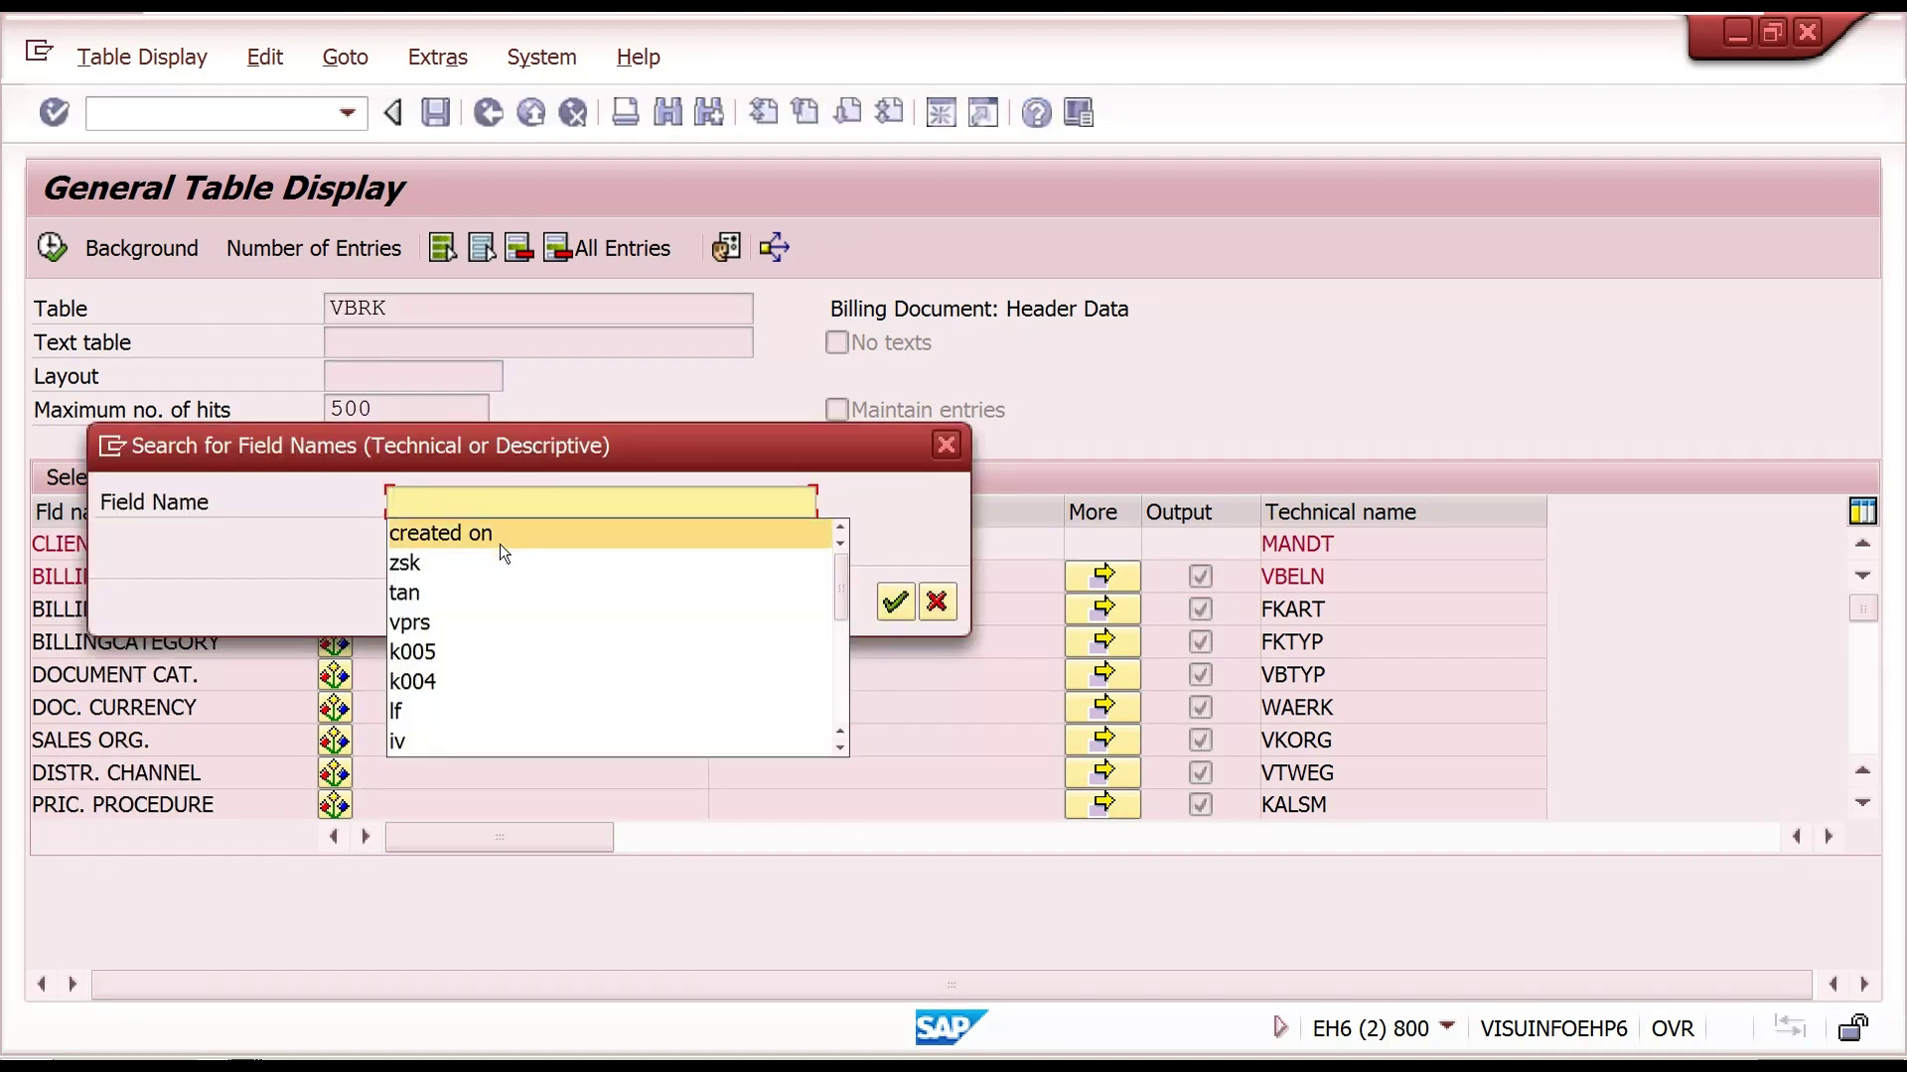
{"action": "left_click", "coordinate": [498, 536]}
{"action": "key", "text": "Return"}
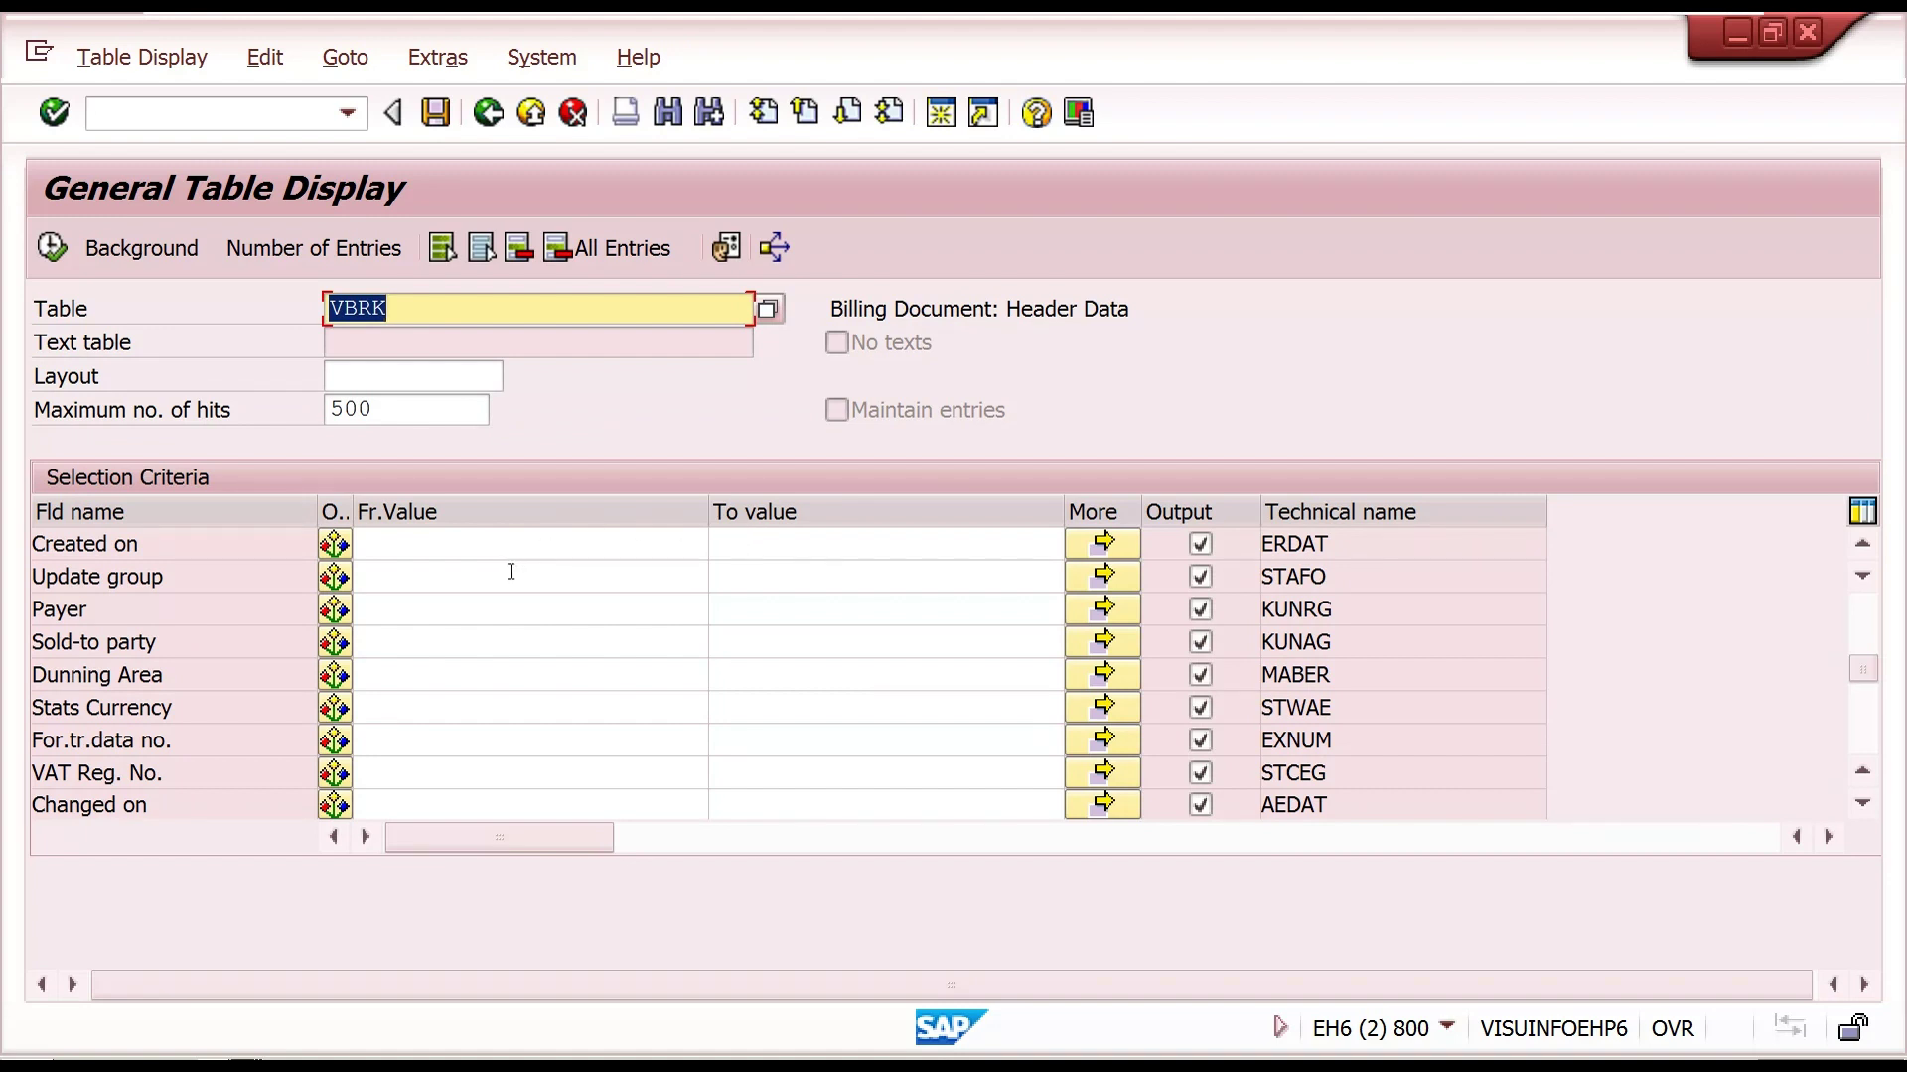
- Display the VBRK entries created on 15.02.2023, highlight the first four, and return to the billing due list
{"action": "left_click", "coordinate": [485, 537]}
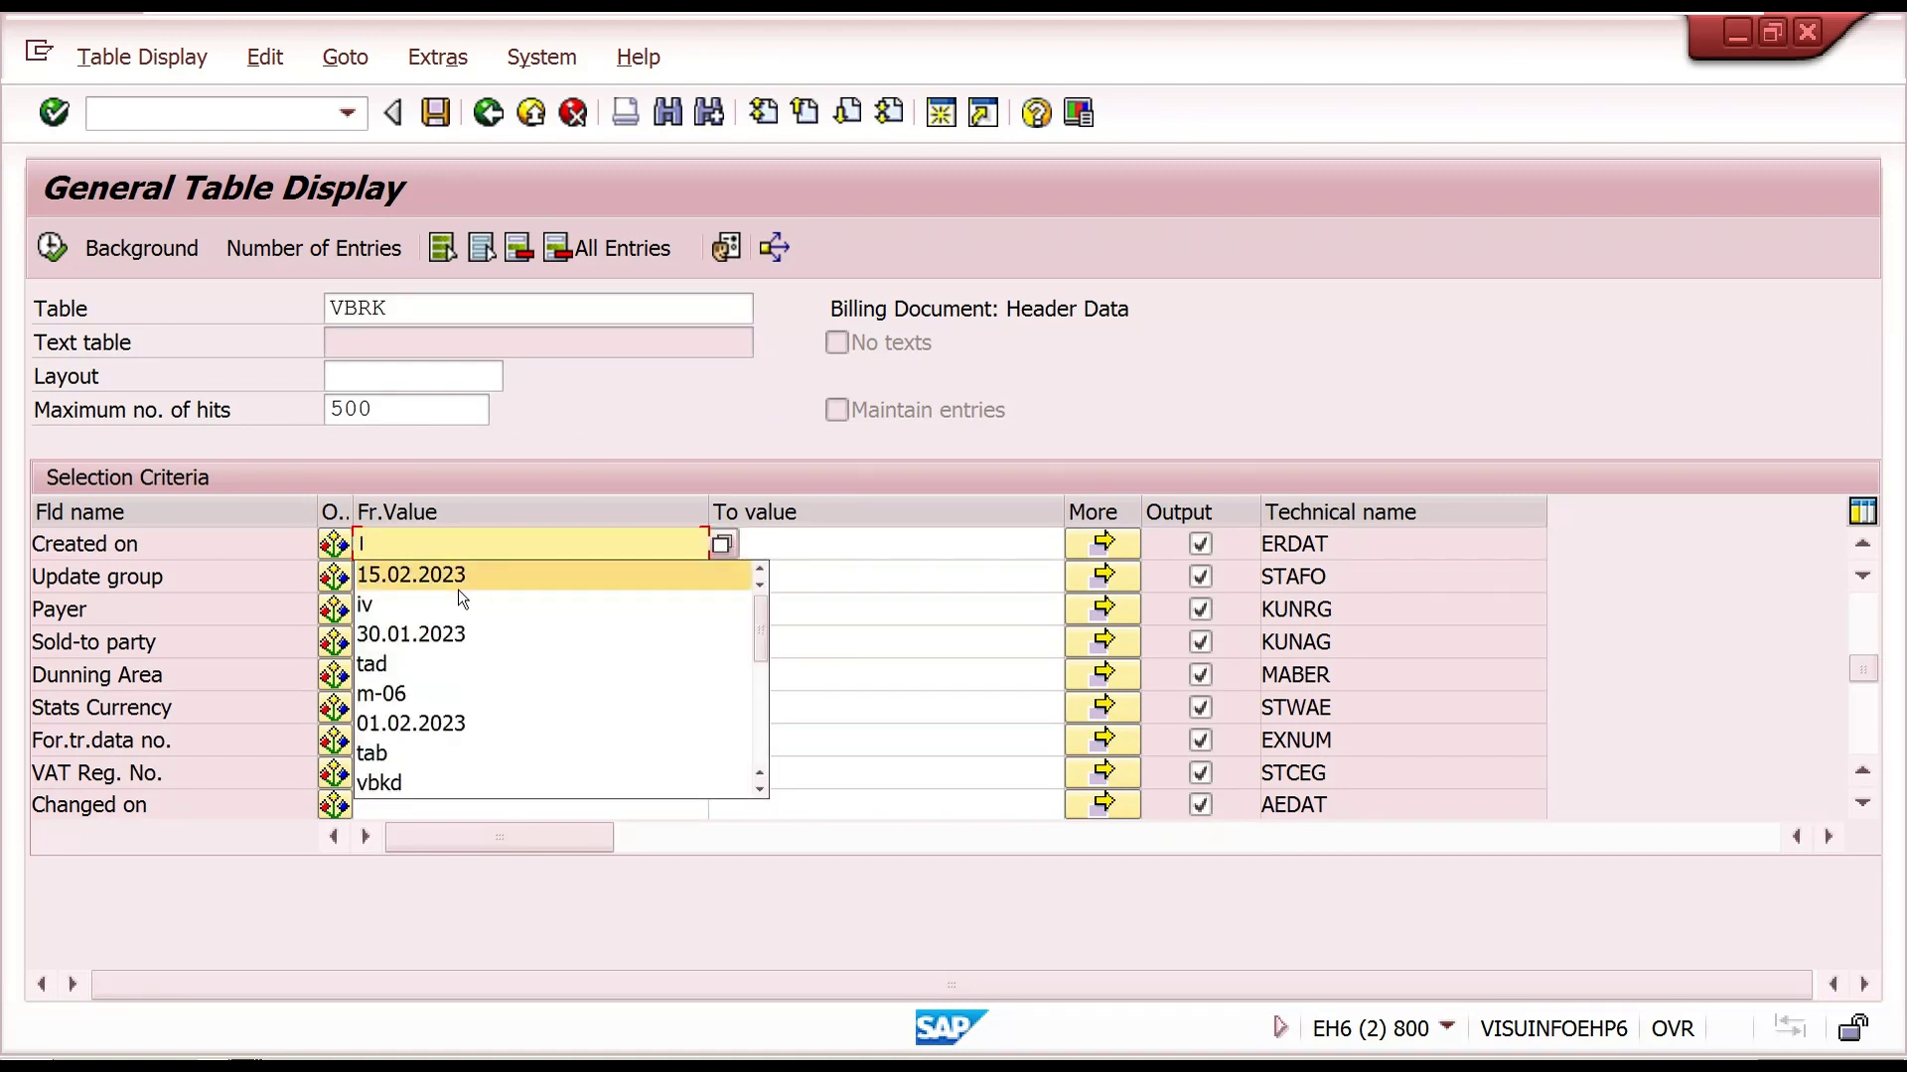
{"action": "left_click", "coordinate": [492, 581]}
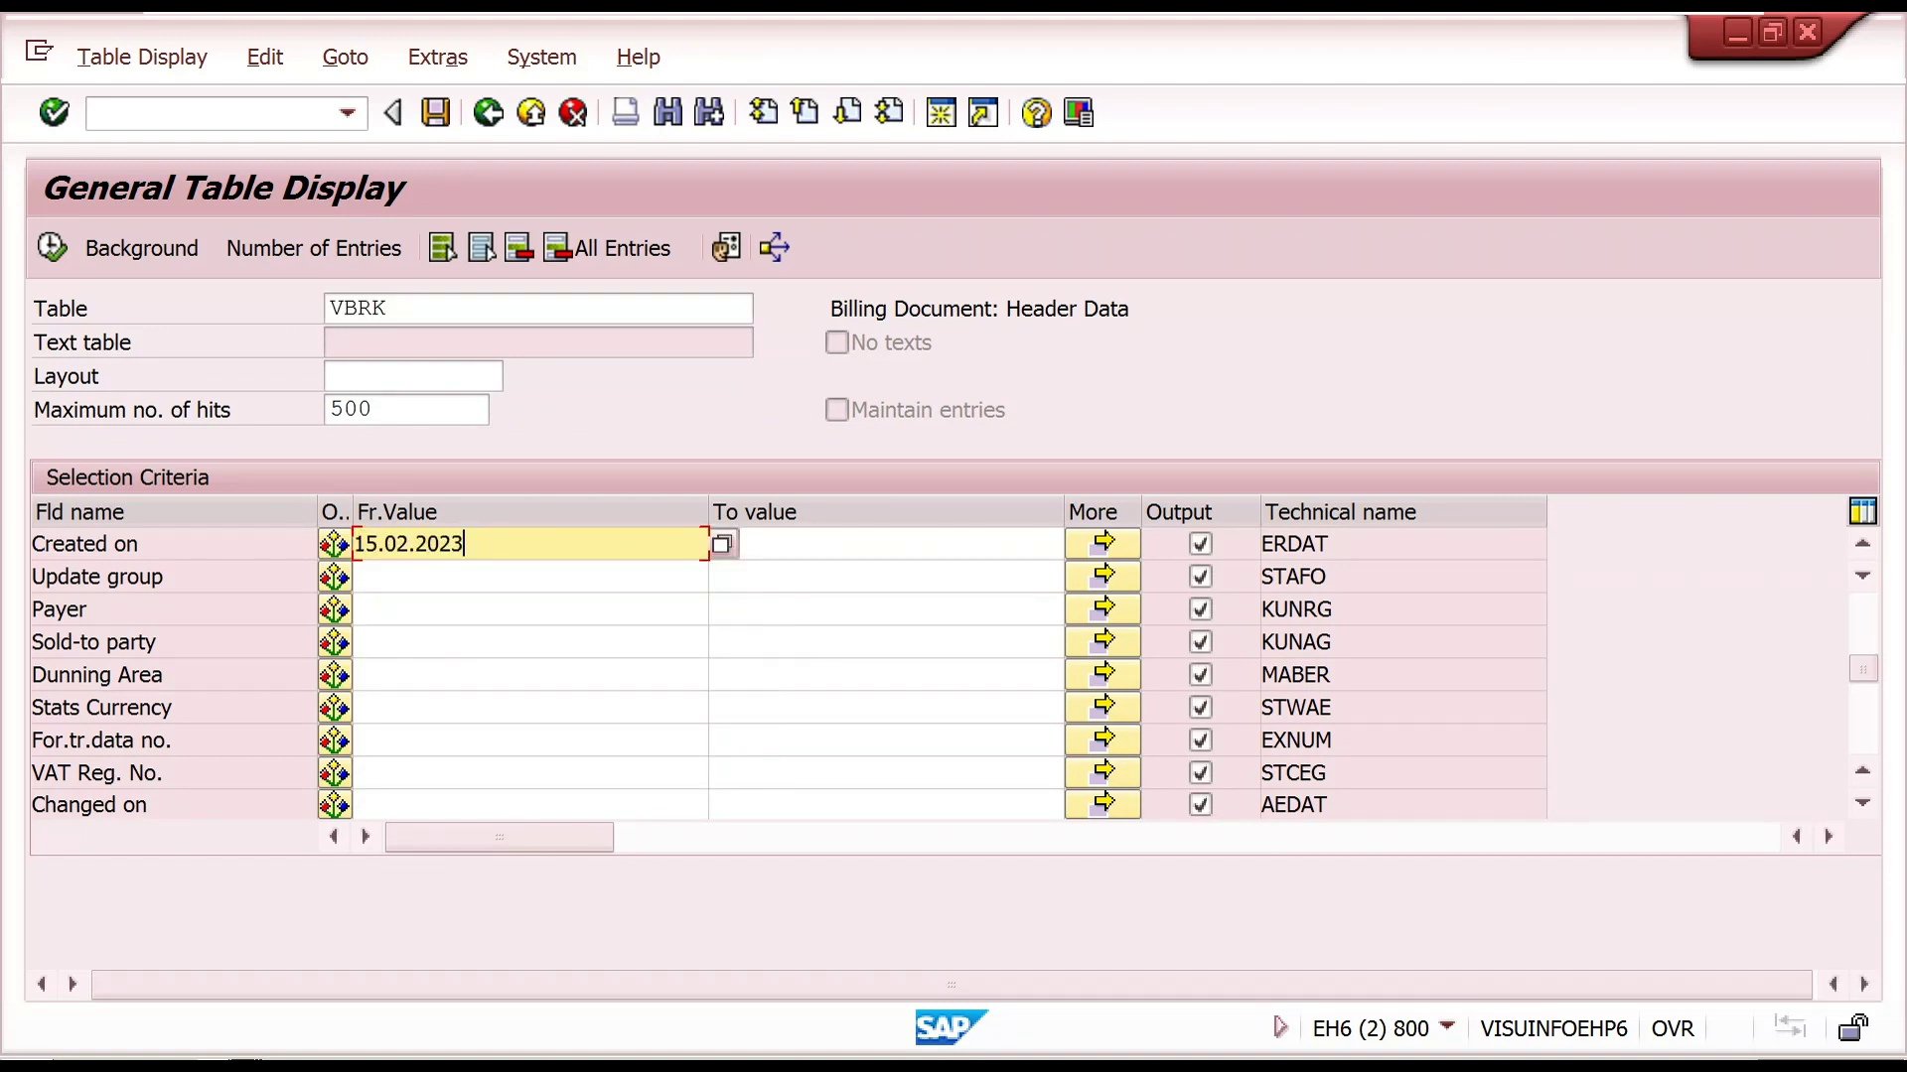
{"action": "left_click", "coordinate": [1825, 1064]}
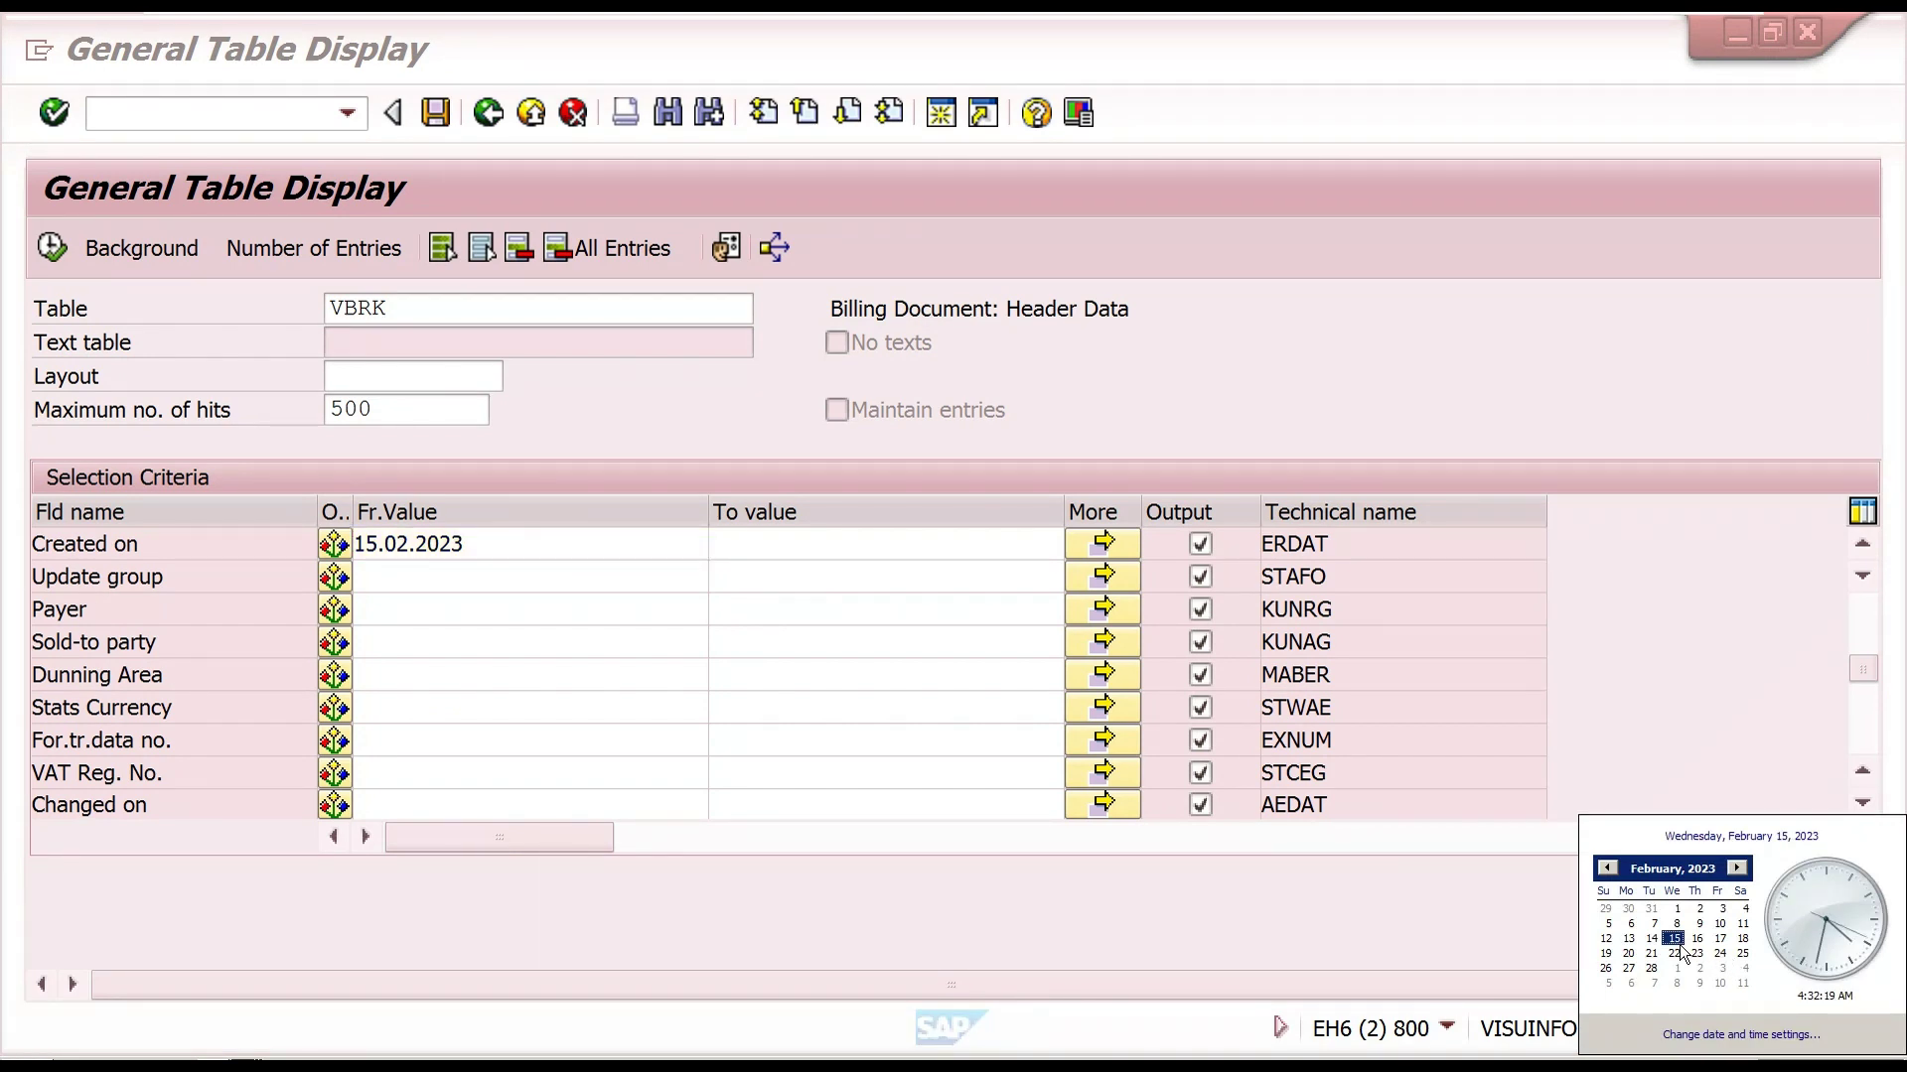
{"action": "left_click", "coordinate": [1434, 865]}
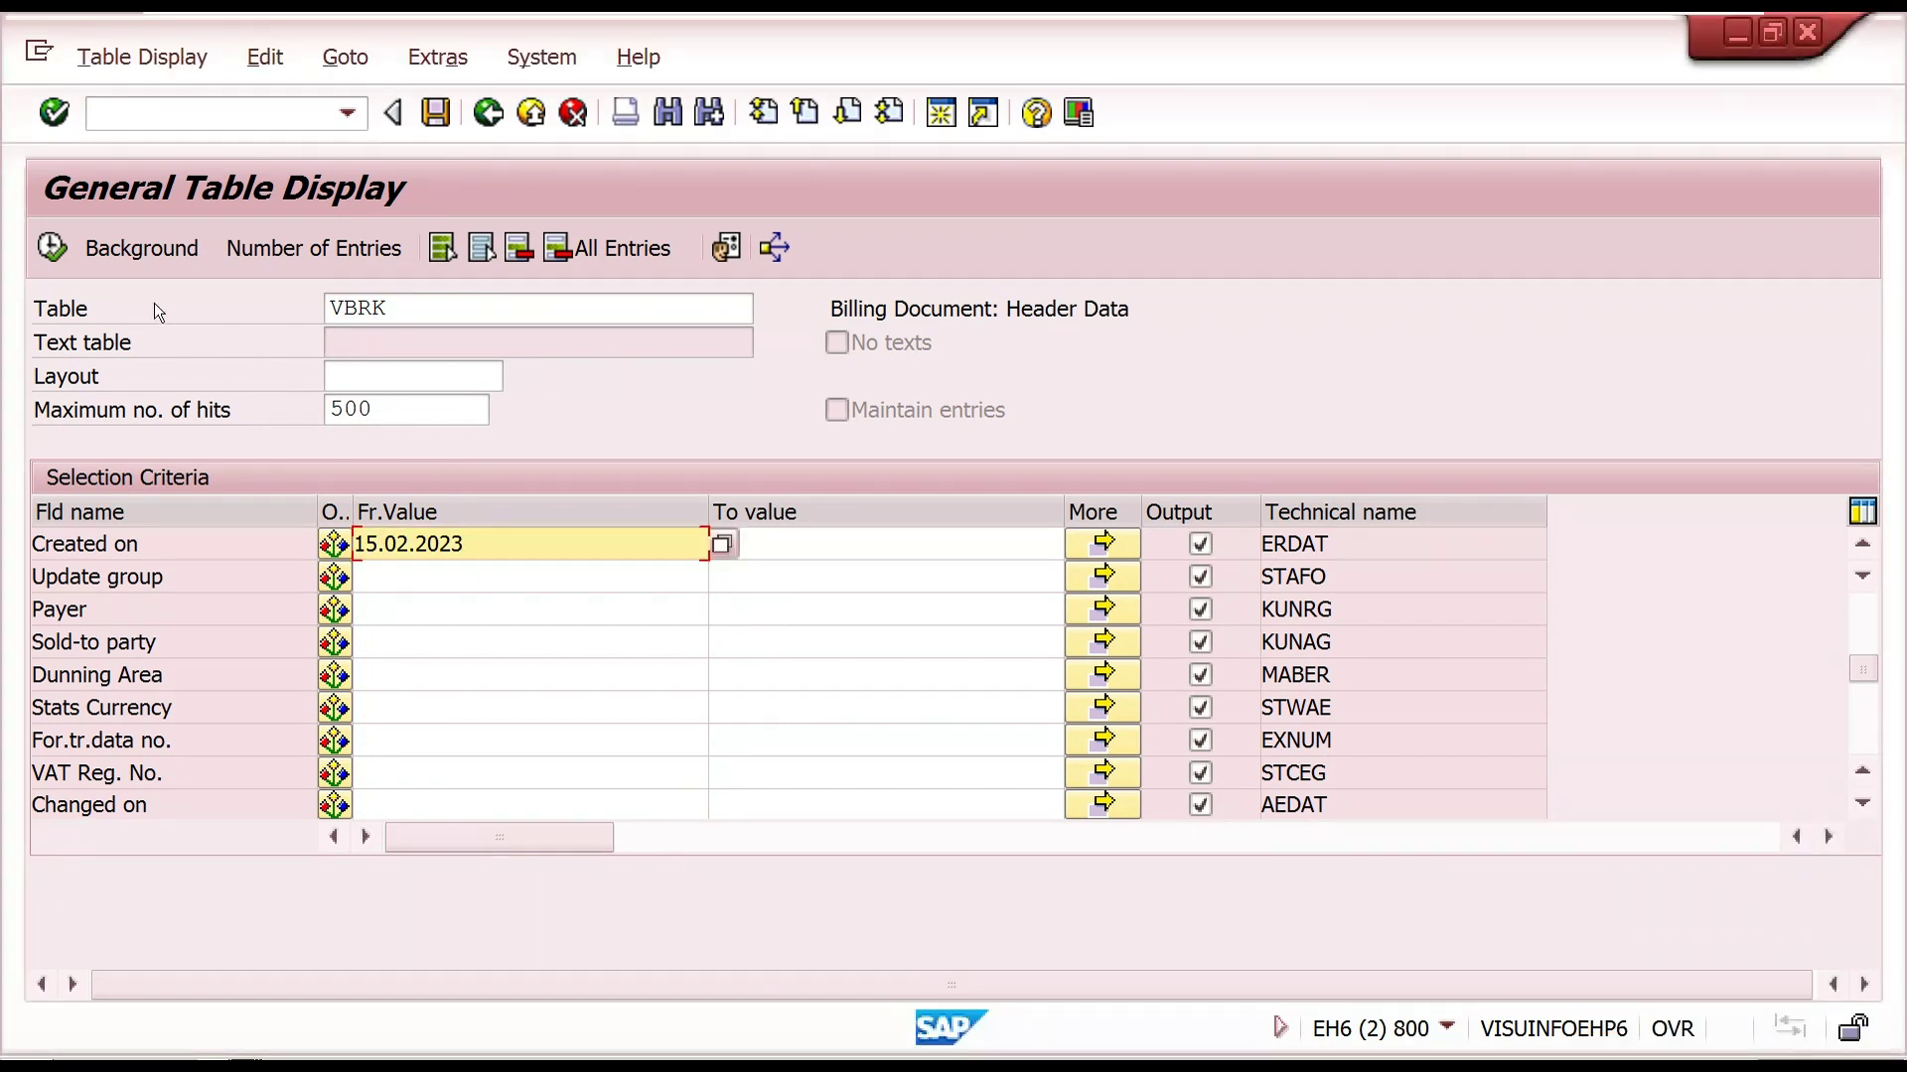
{"action": "left_click", "coordinate": [52, 248]}
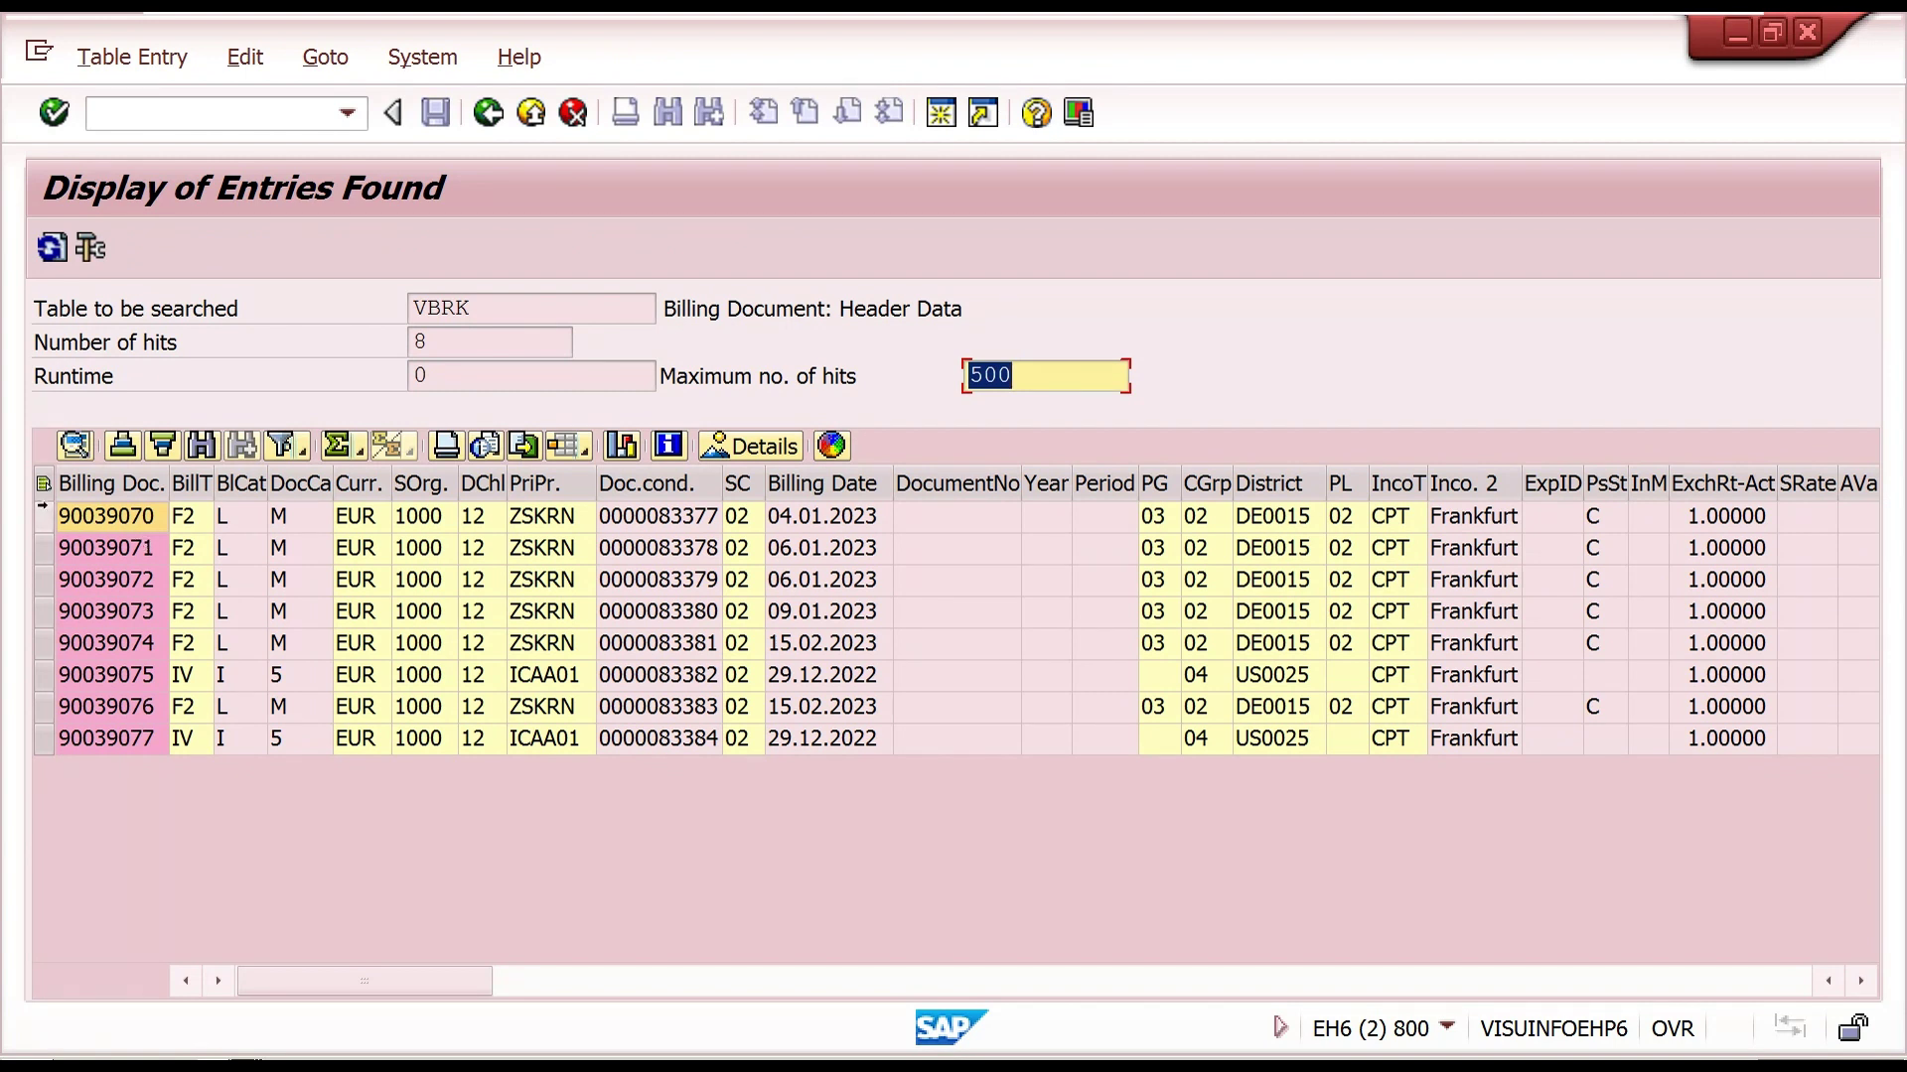
{"action": "left_click_drag", "start_coordinate": [42, 517], "coordinate": [33, 614]}
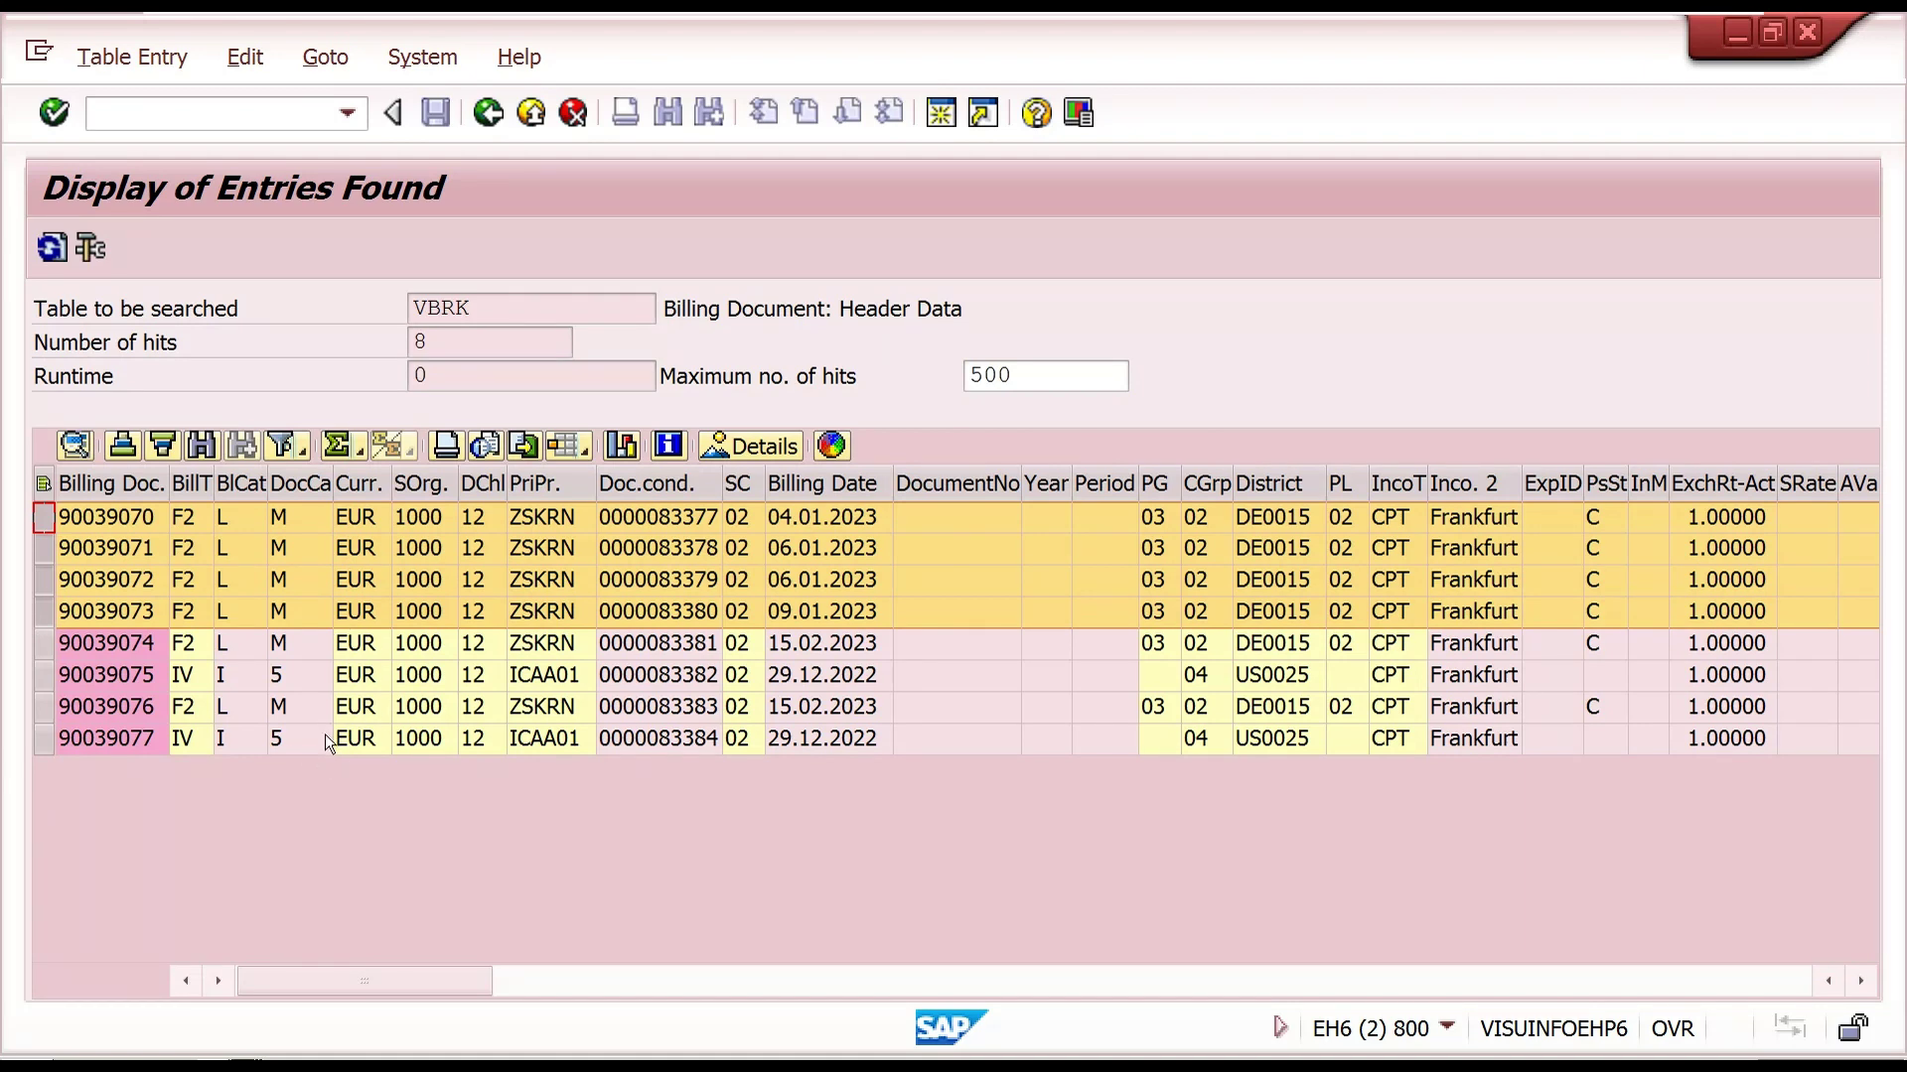
{"action": "left_click", "coordinate": [1738, 32]}
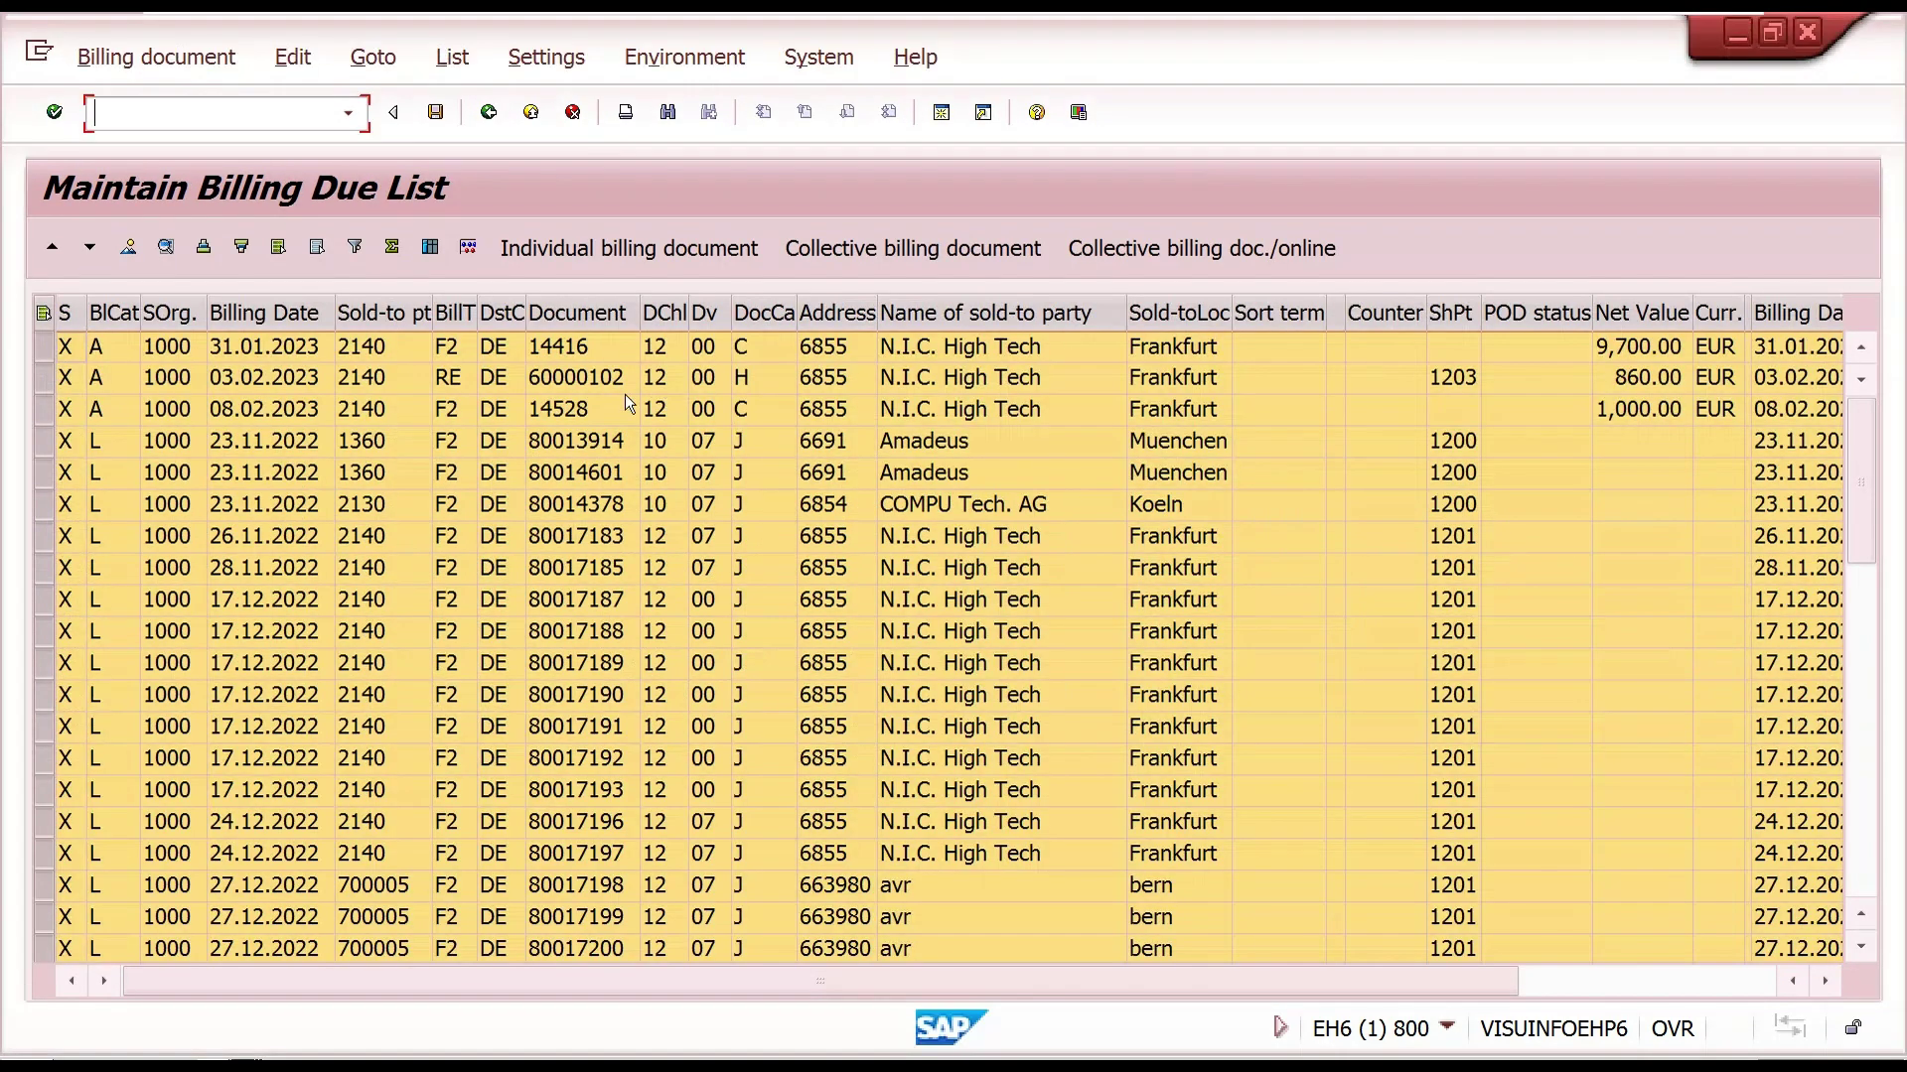
- Run online collective billing for the 1,000.00 EUR F2 entry and both Amadeus deliveries of 23.11.2022, save, and check their status
{"action": "left_click", "coordinate": [489, 474]}
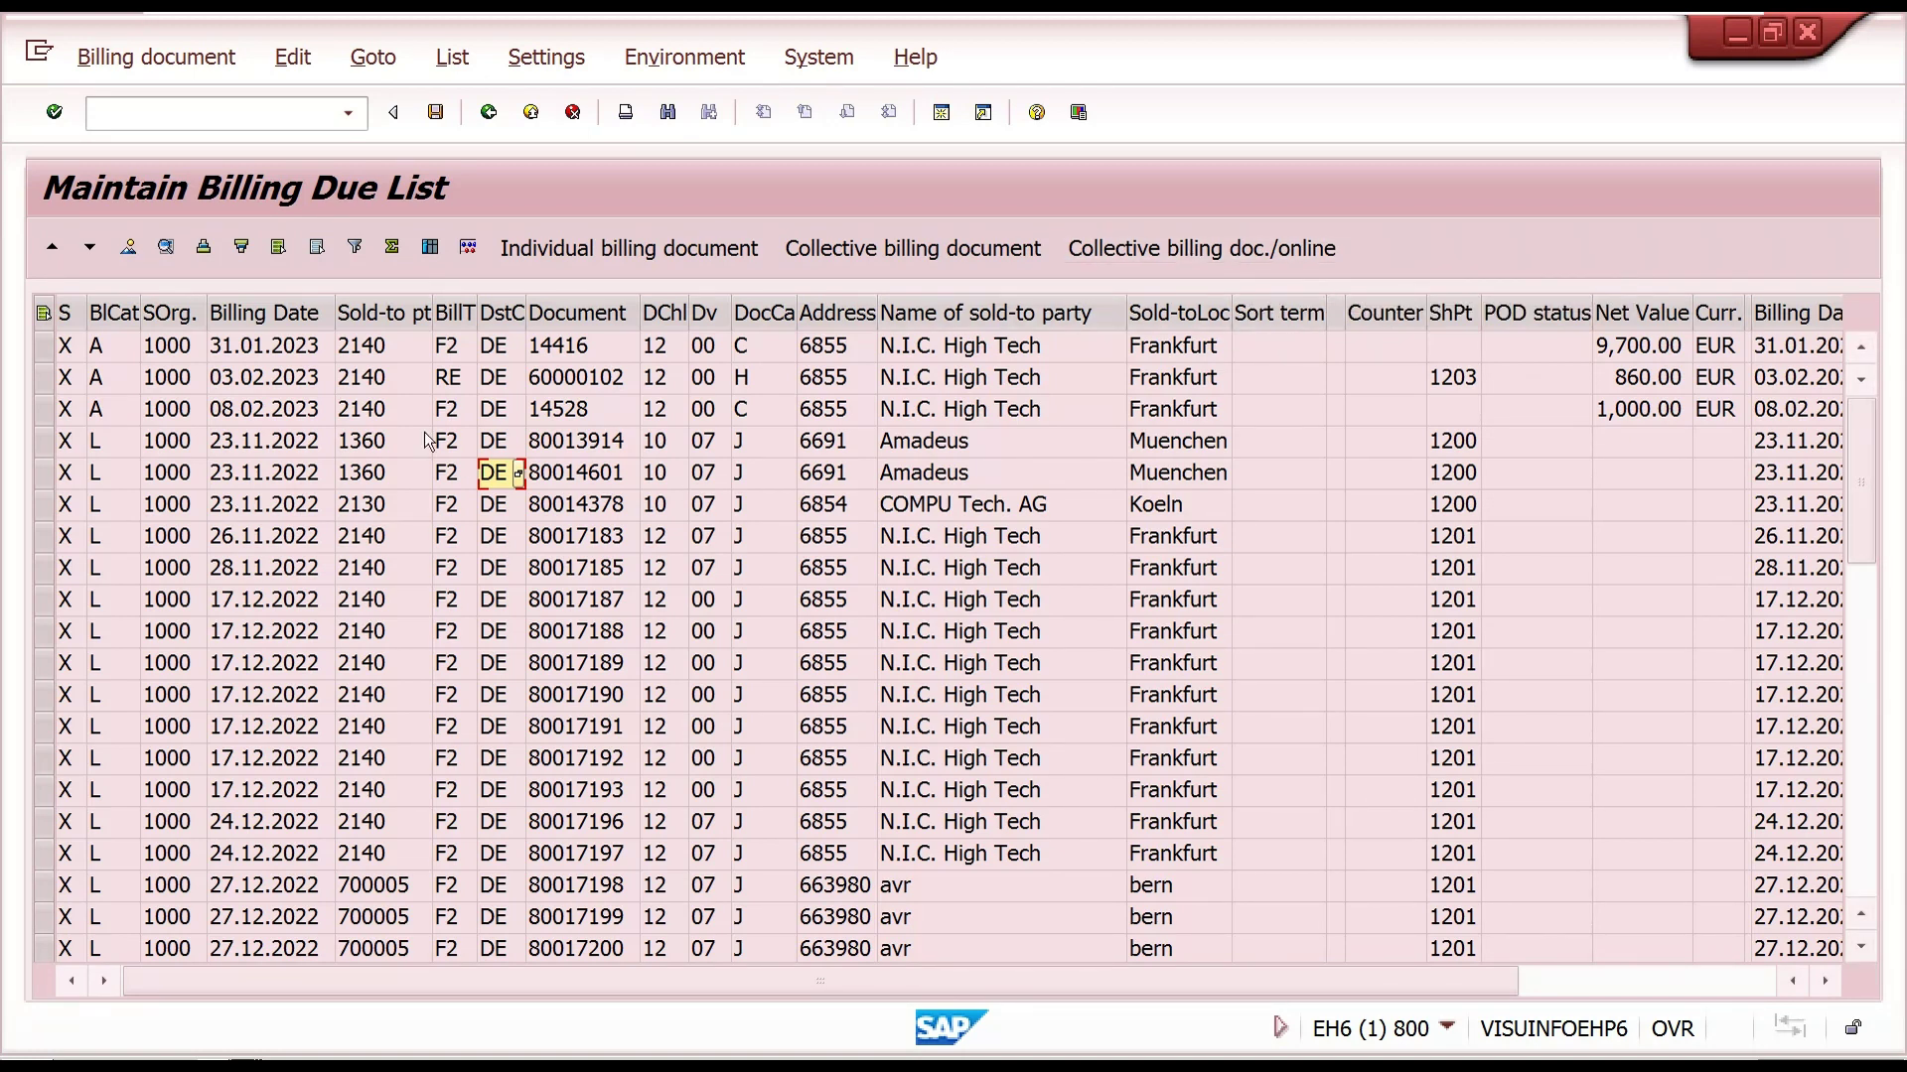
{"action": "left_click", "coordinate": [41, 411]}
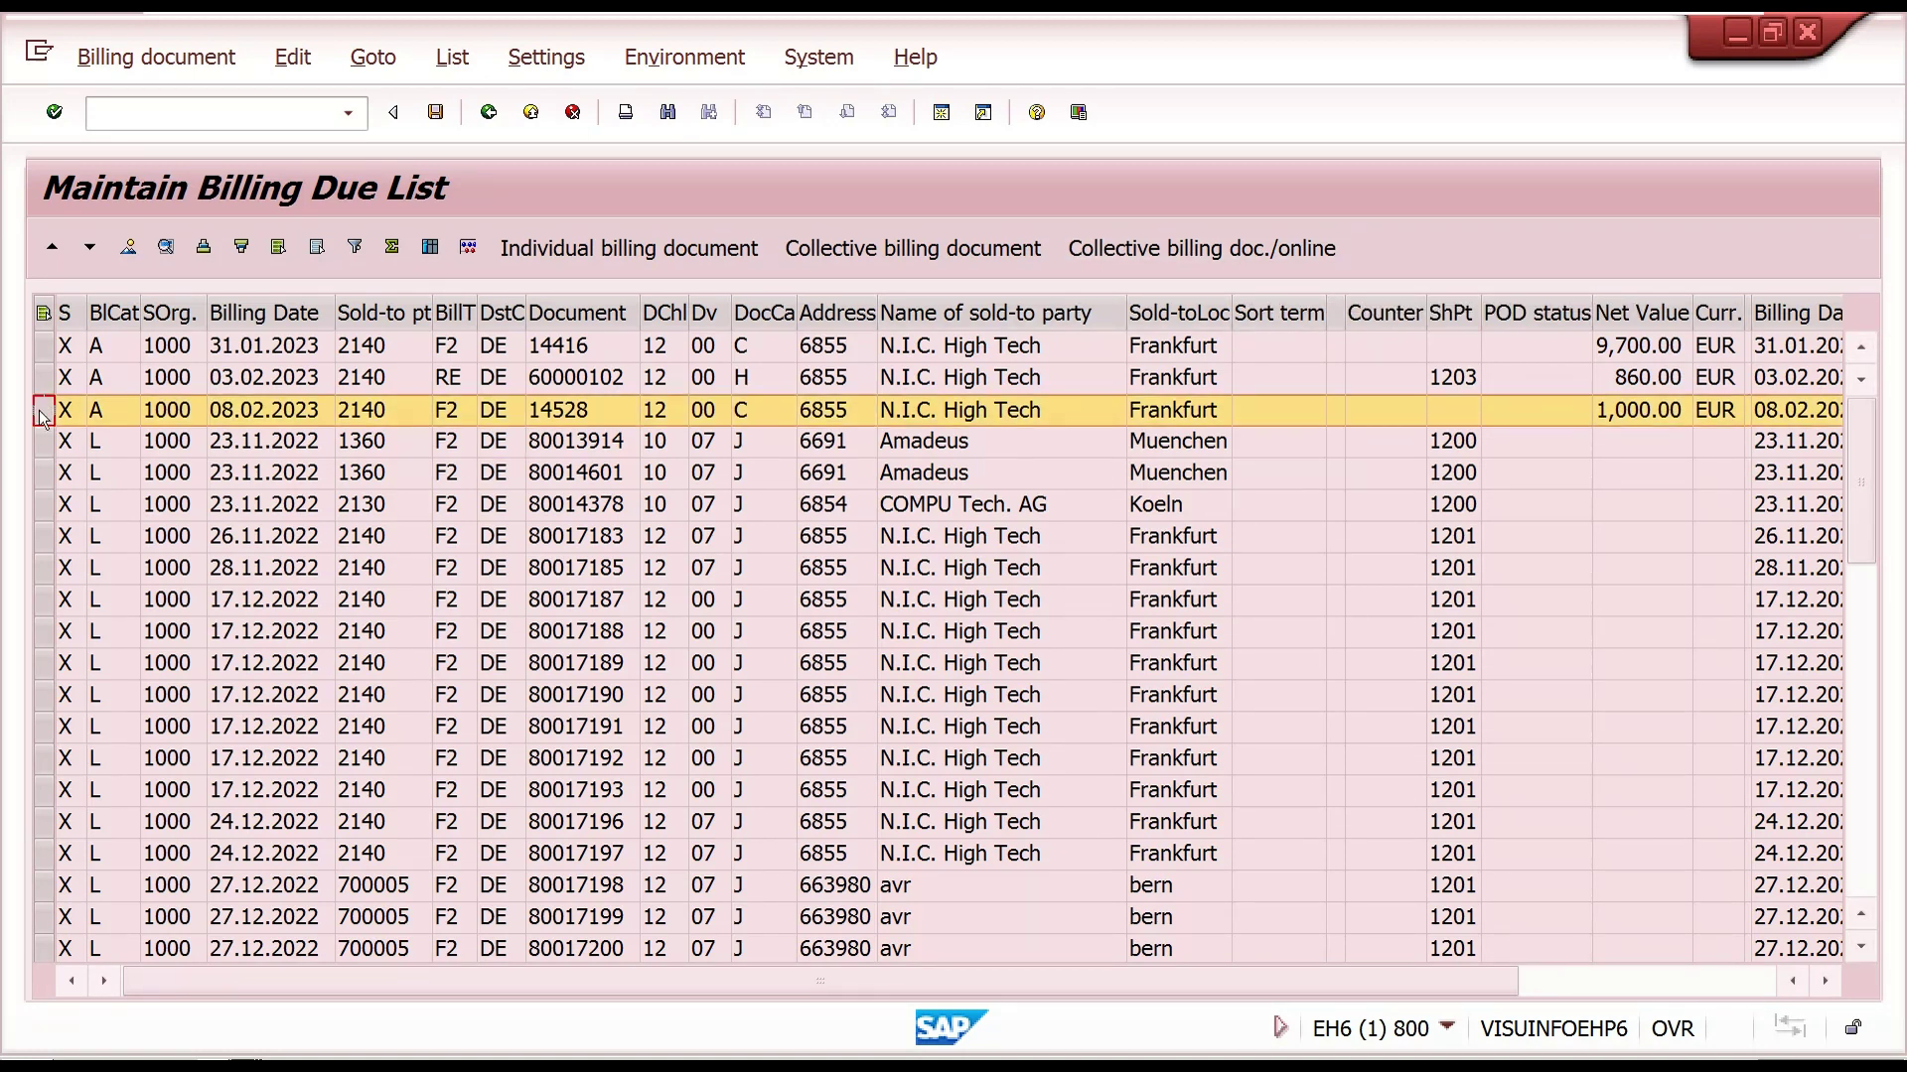
{"action": "left_click", "coordinate": [42, 442], "text": "ctrl"}
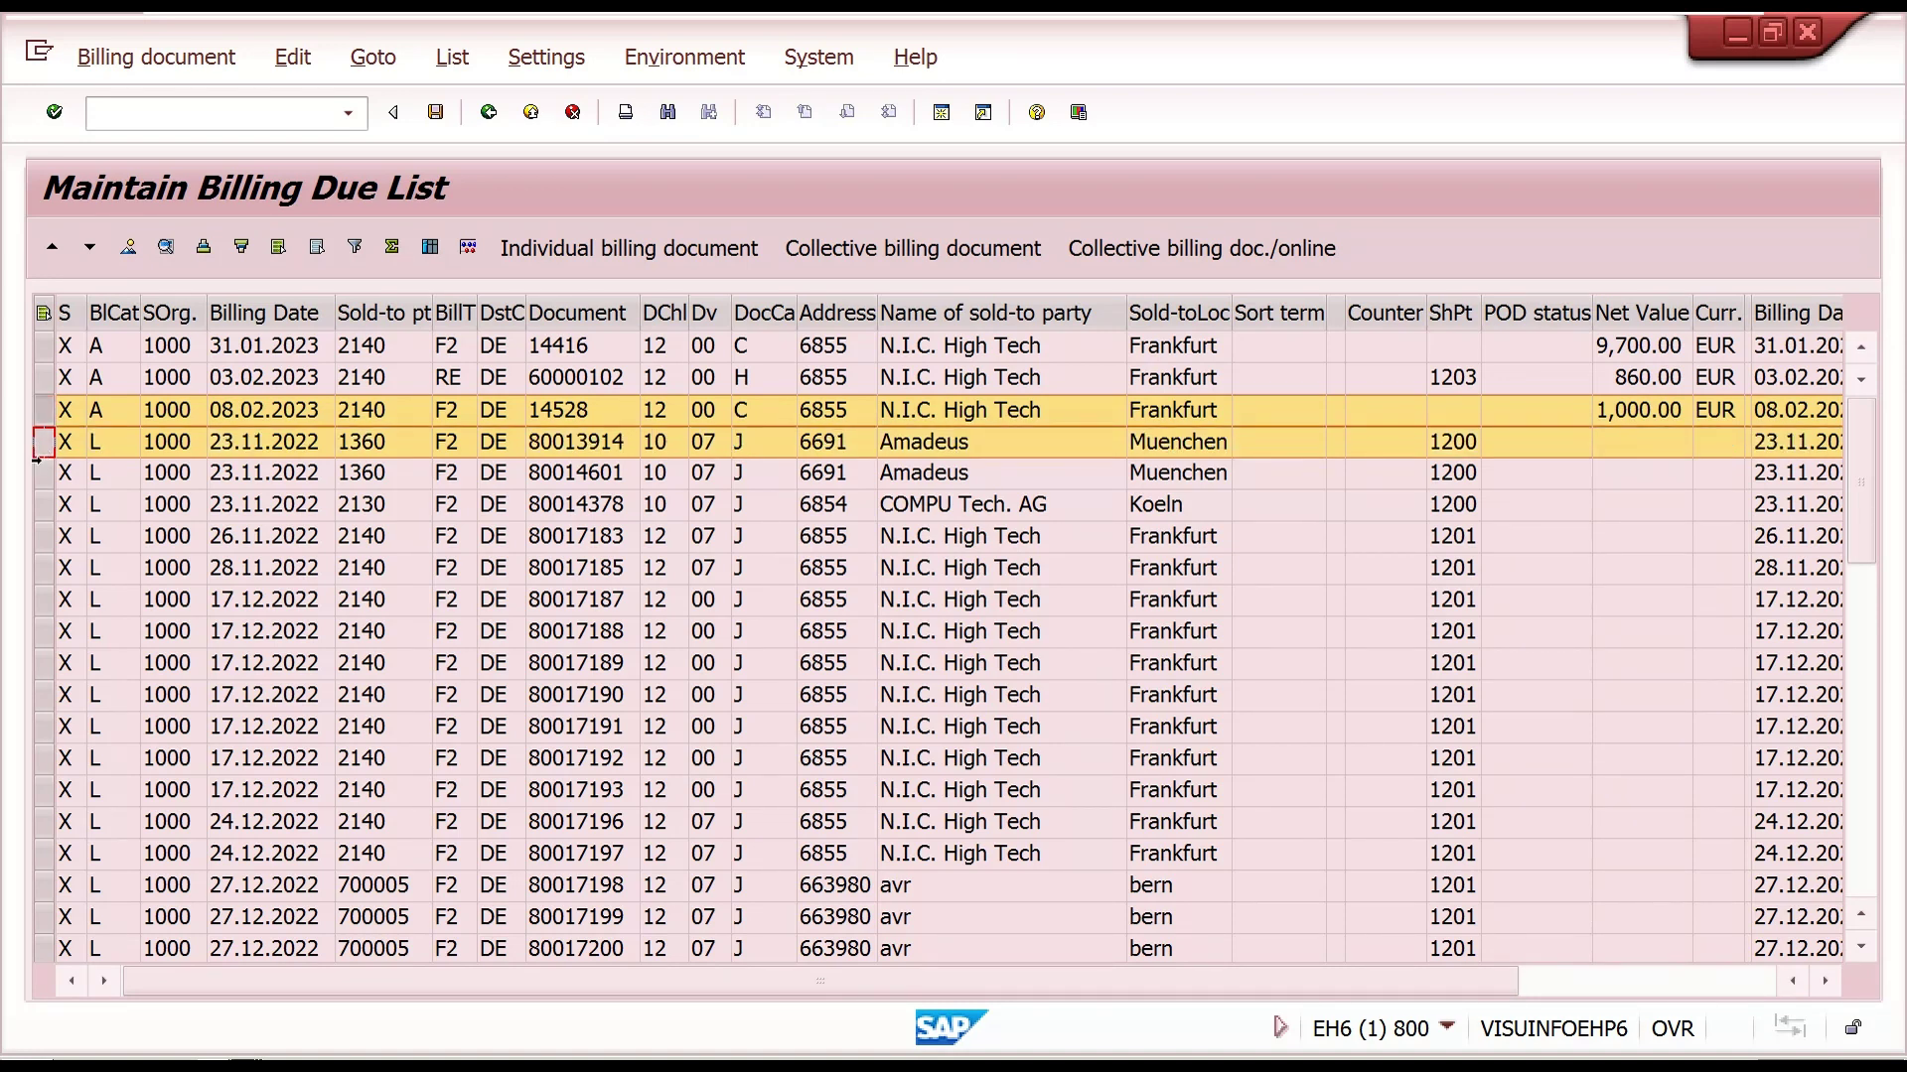
{"action": "left_click", "coordinate": [41, 473], "text": "ctrl"}
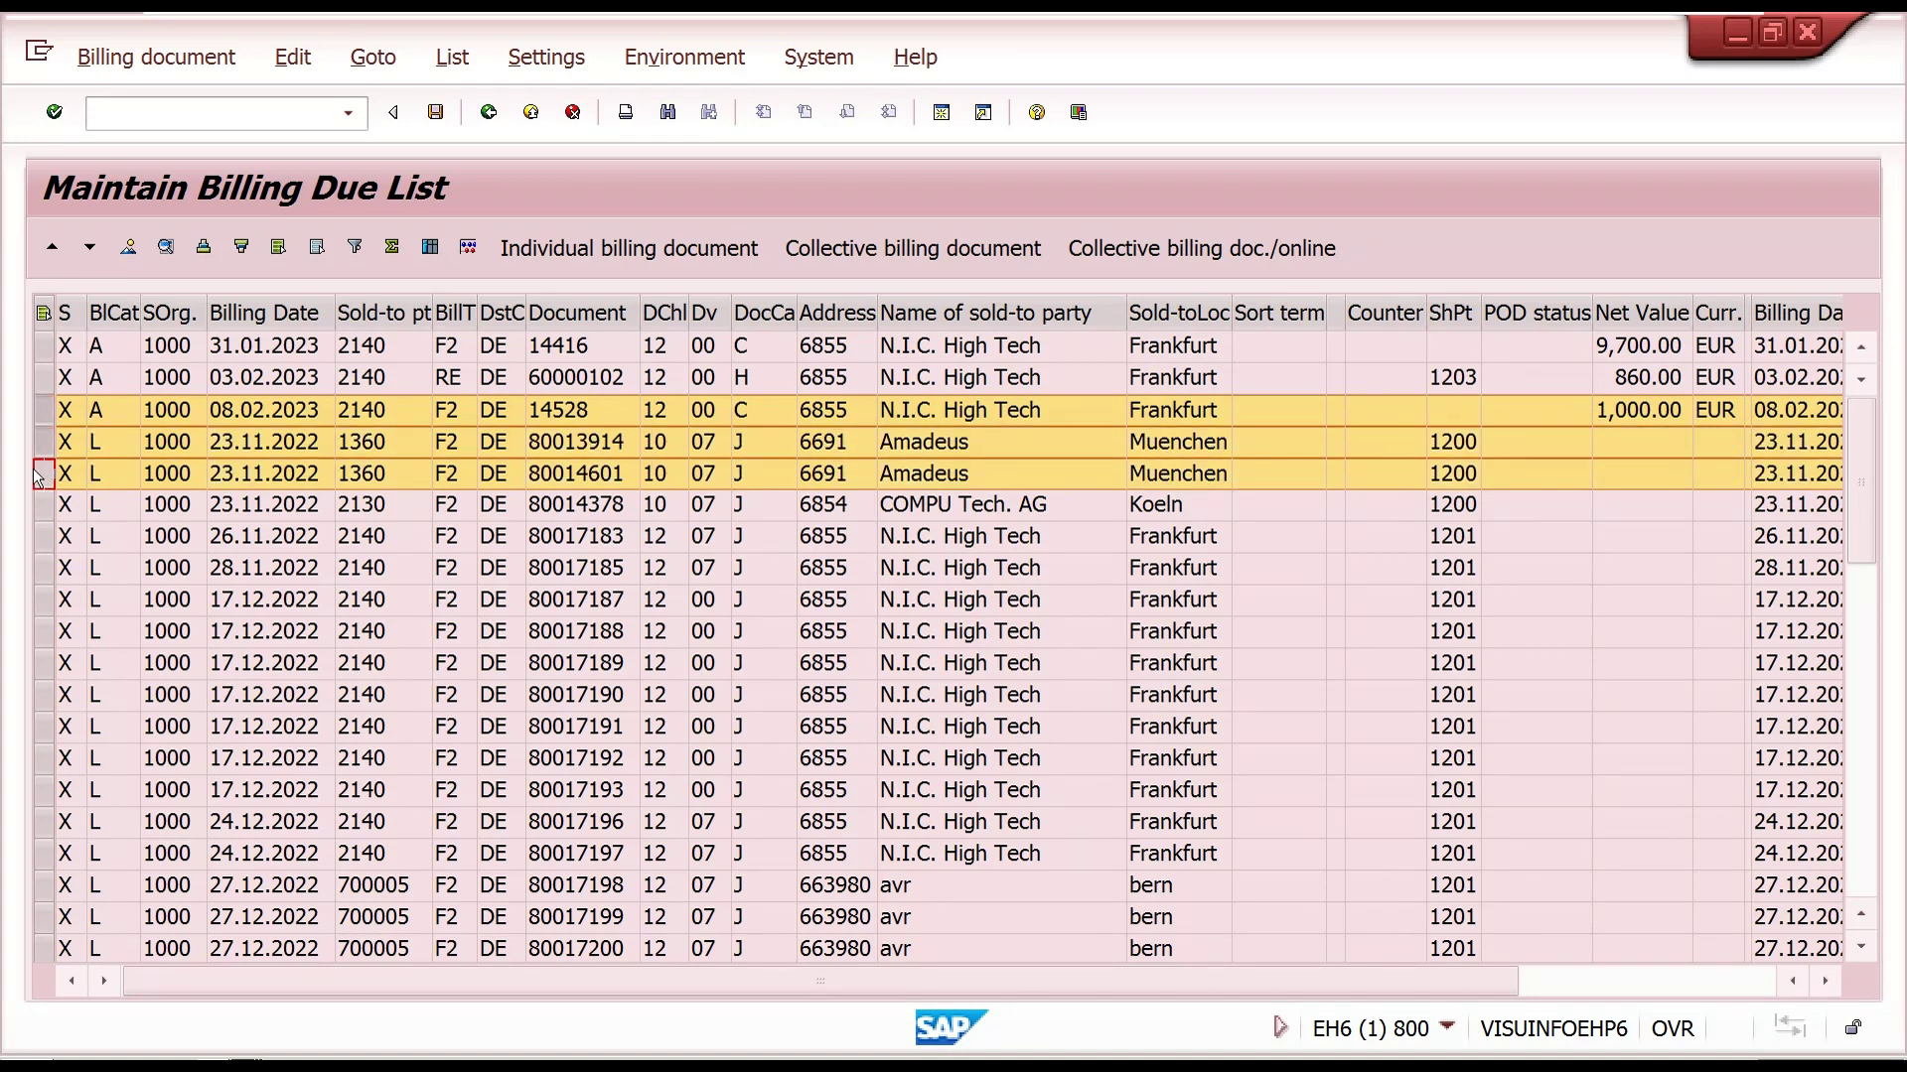
{"action": "left_click", "coordinate": [1254, 253]}
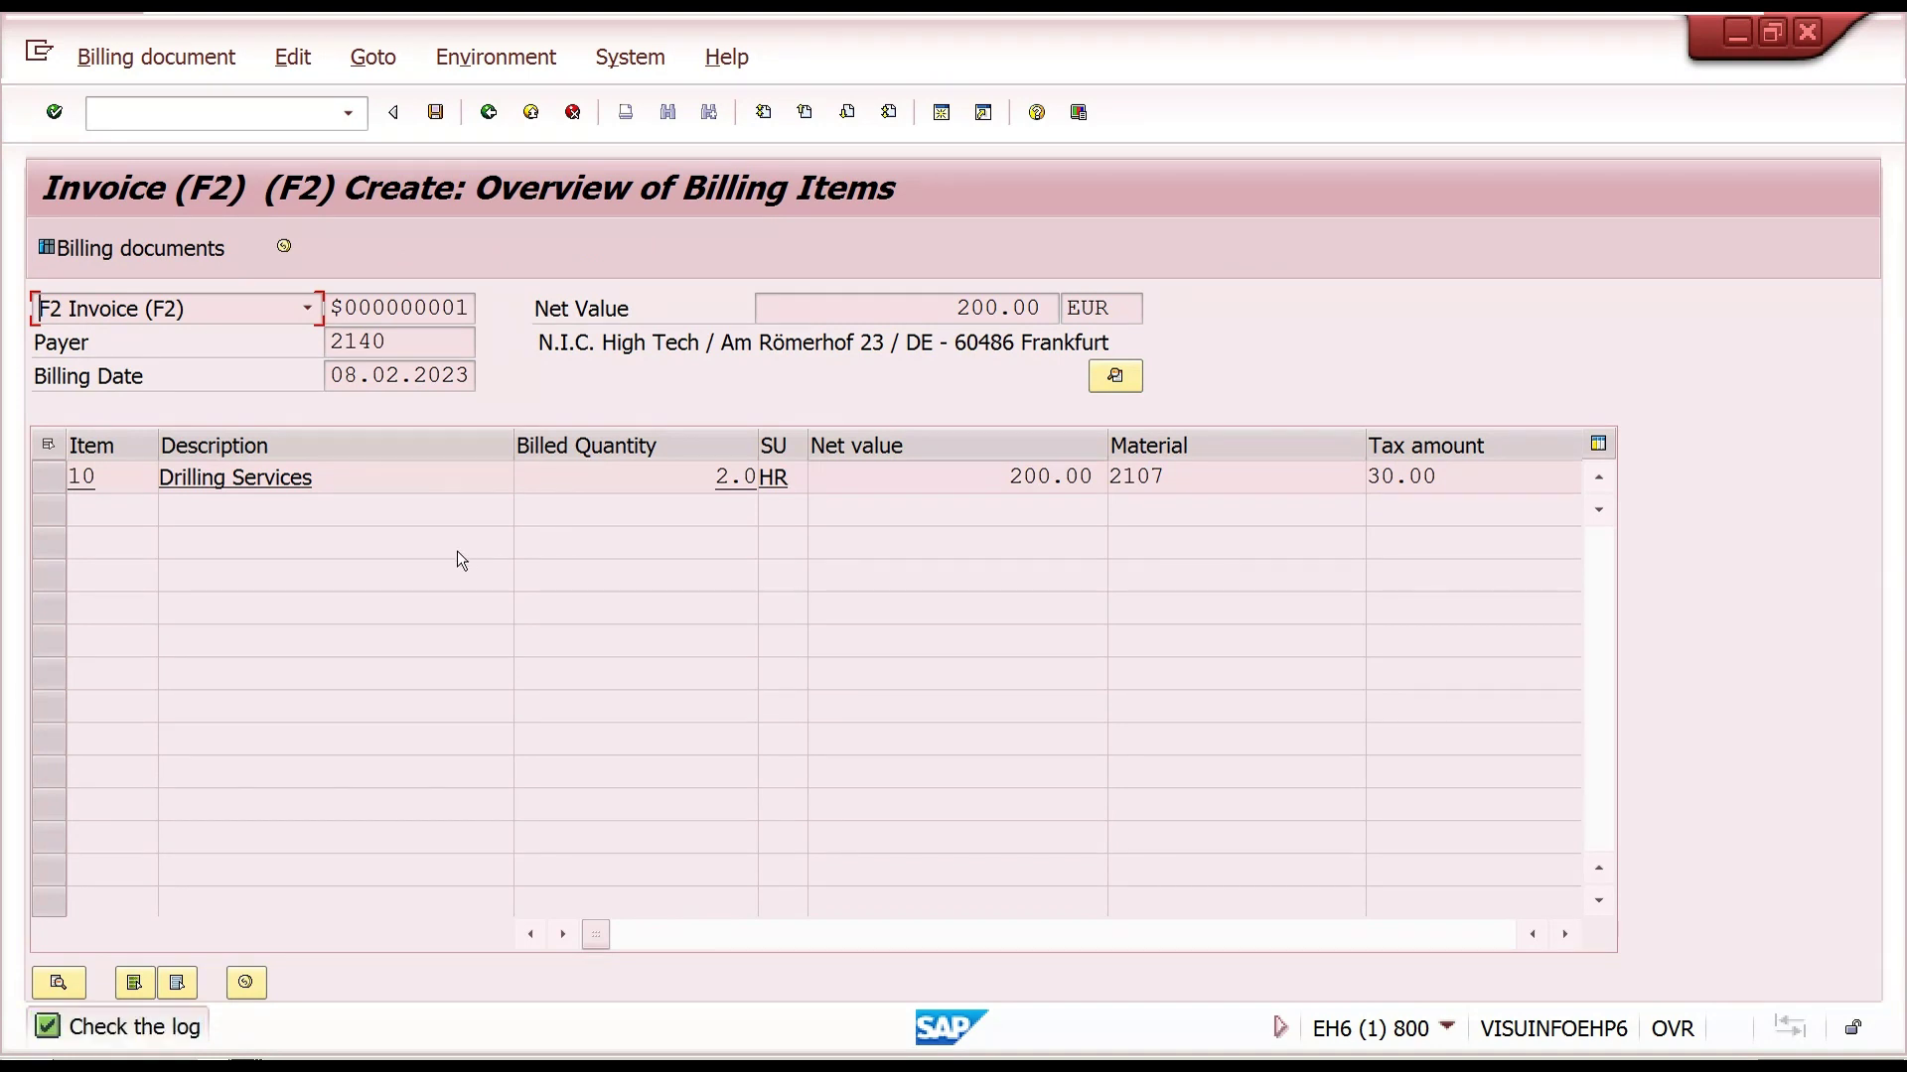
{"action": "left_click", "coordinate": [436, 113]}
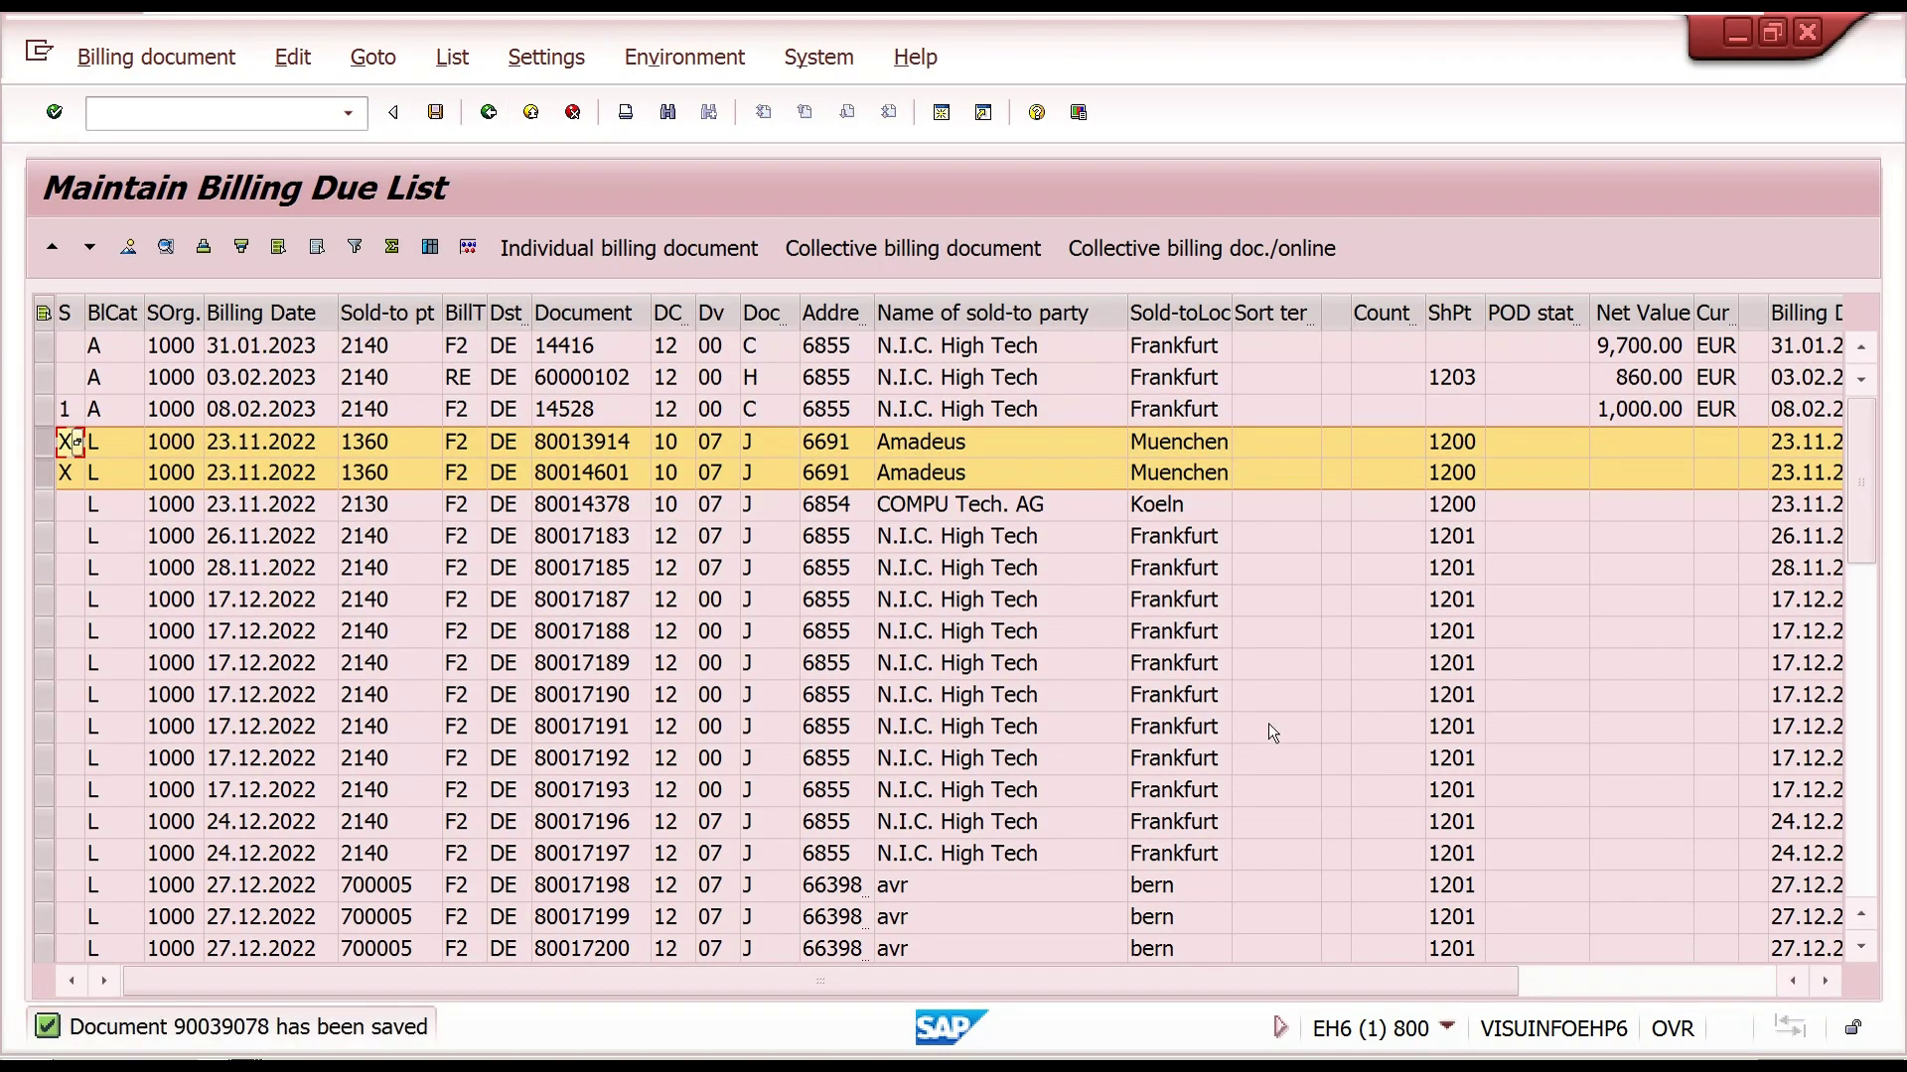
{"action": "left_click", "coordinate": [1760, 984]}
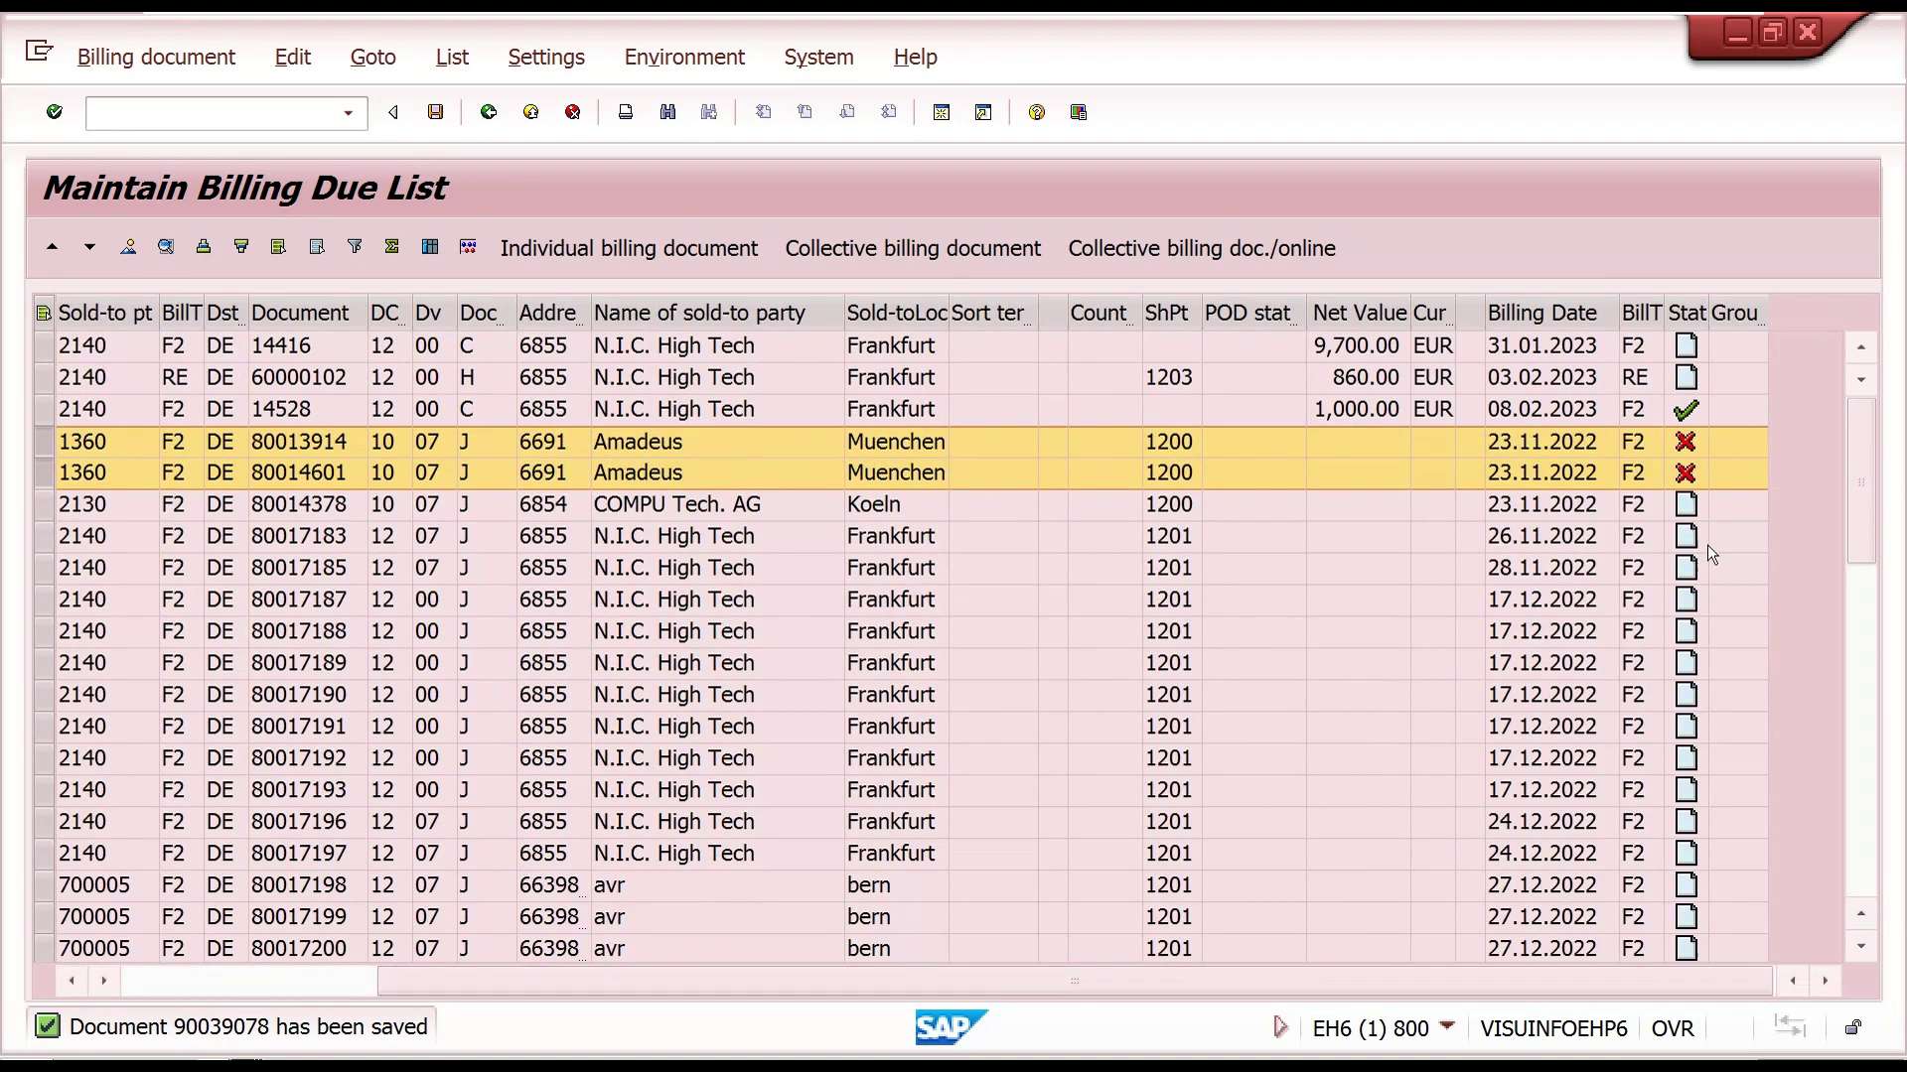
{"action": "left_click", "coordinate": [276, 979]}
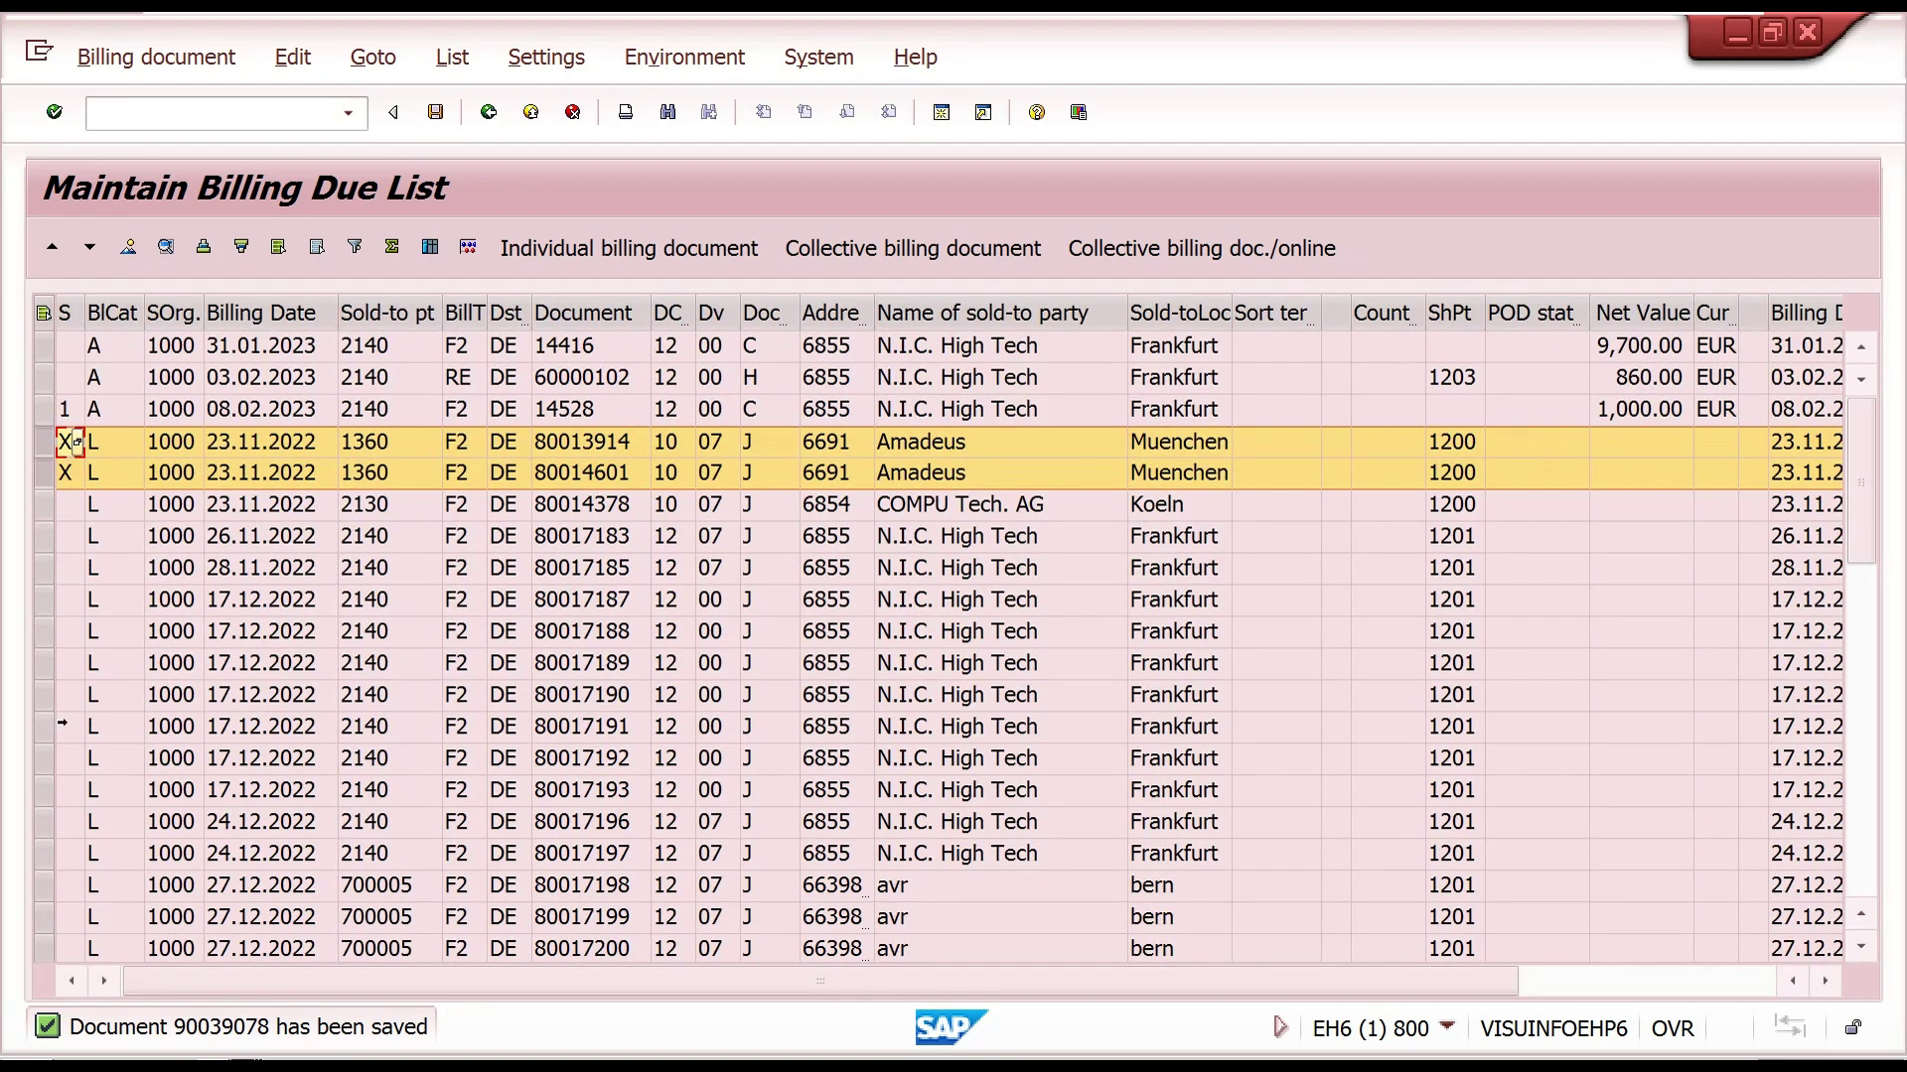
- Run online collective billing for the last two N.I.C. High Tech deliveries and the HTG Komponente delivery of 06.02.2023, and save
{"action": "left_click", "coordinate": [1861, 862]}
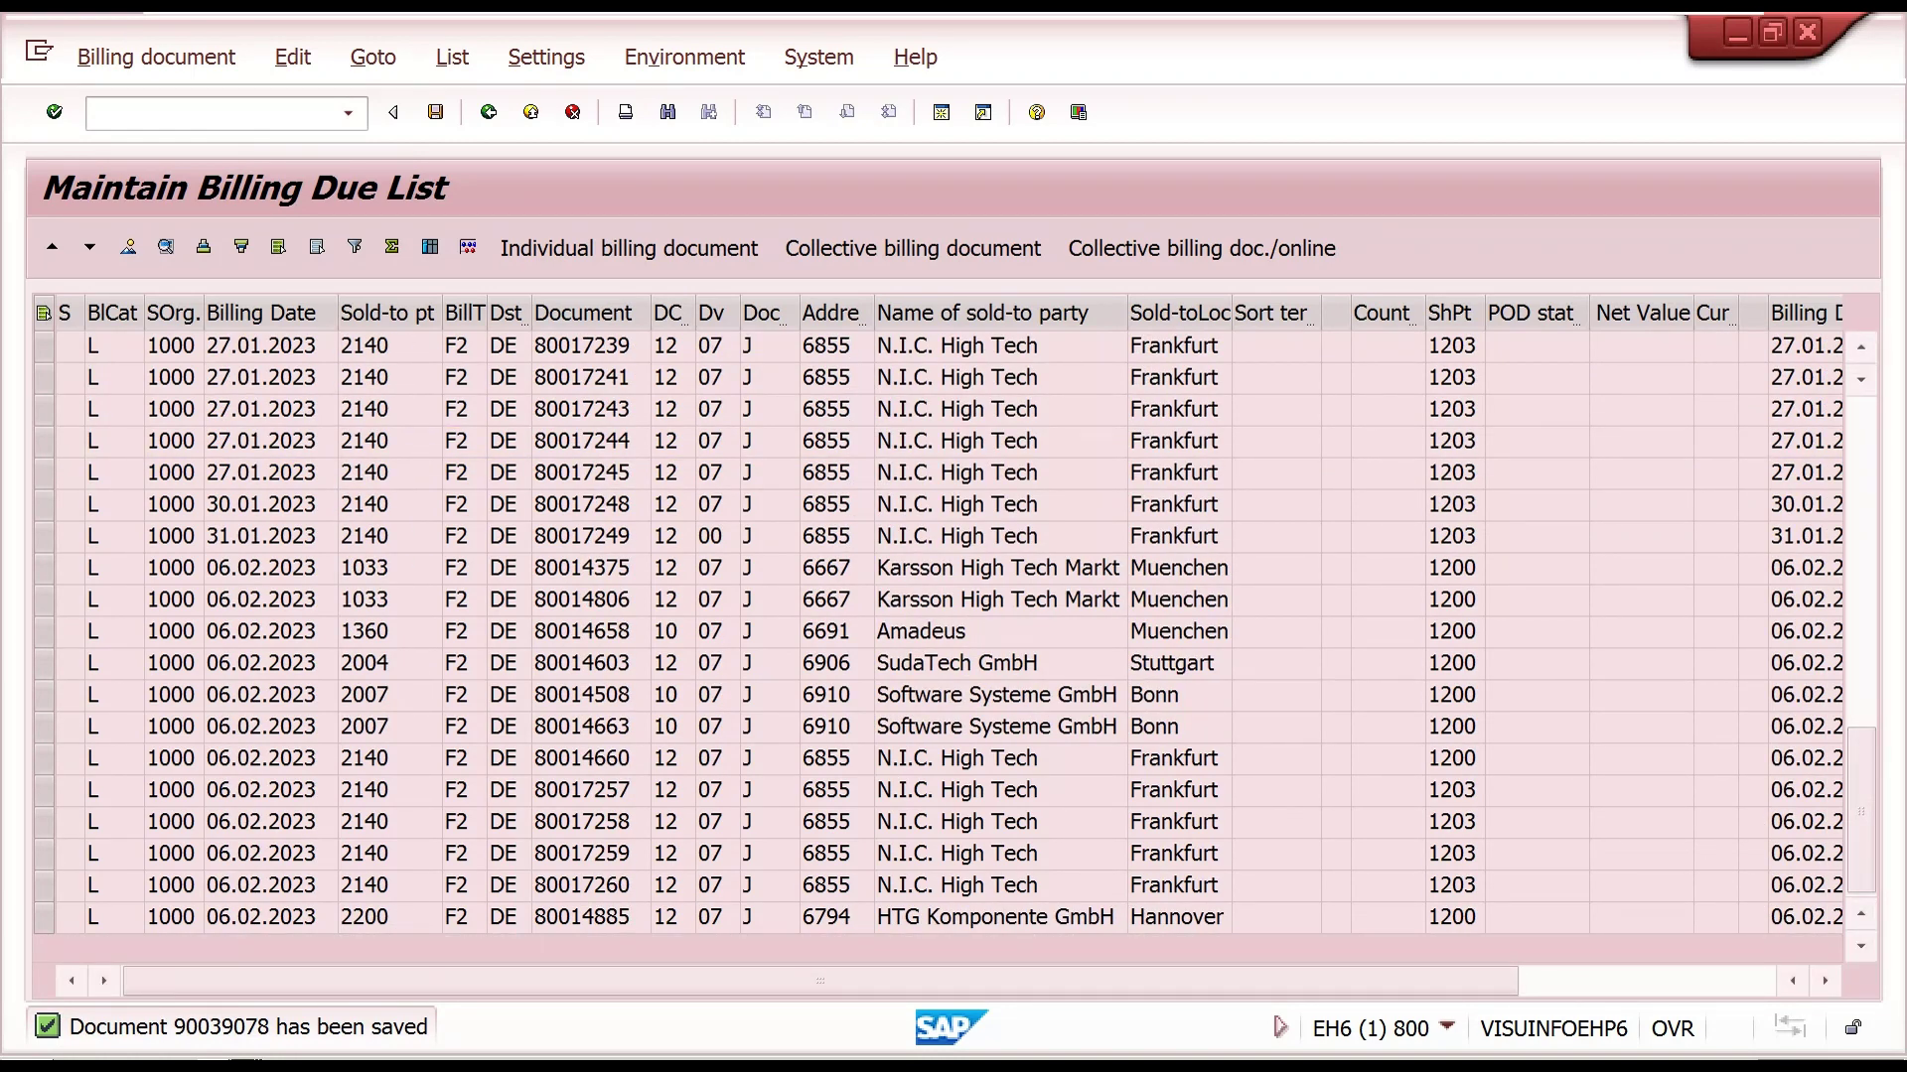
{"action": "left_click", "coordinate": [43, 917]}
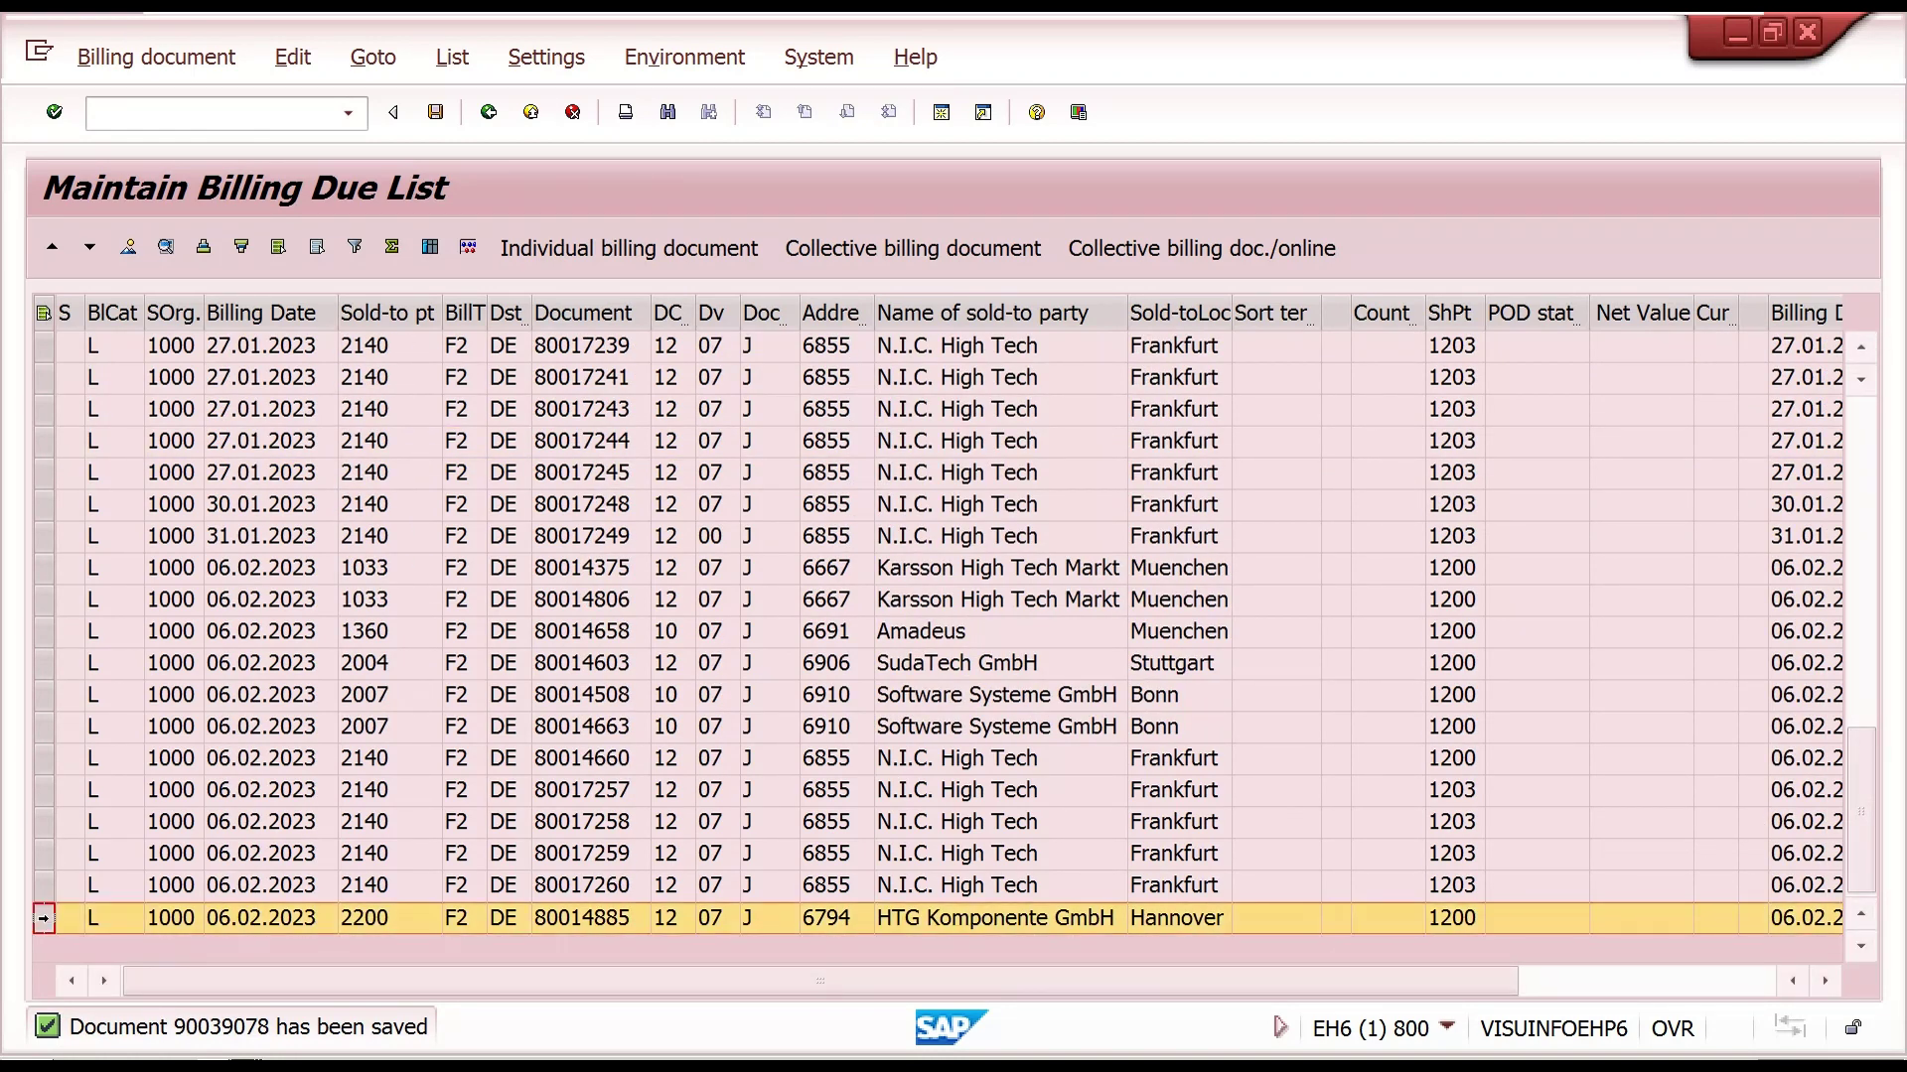
{"action": "left_click", "coordinate": [44, 854], "text": "ctrl"}
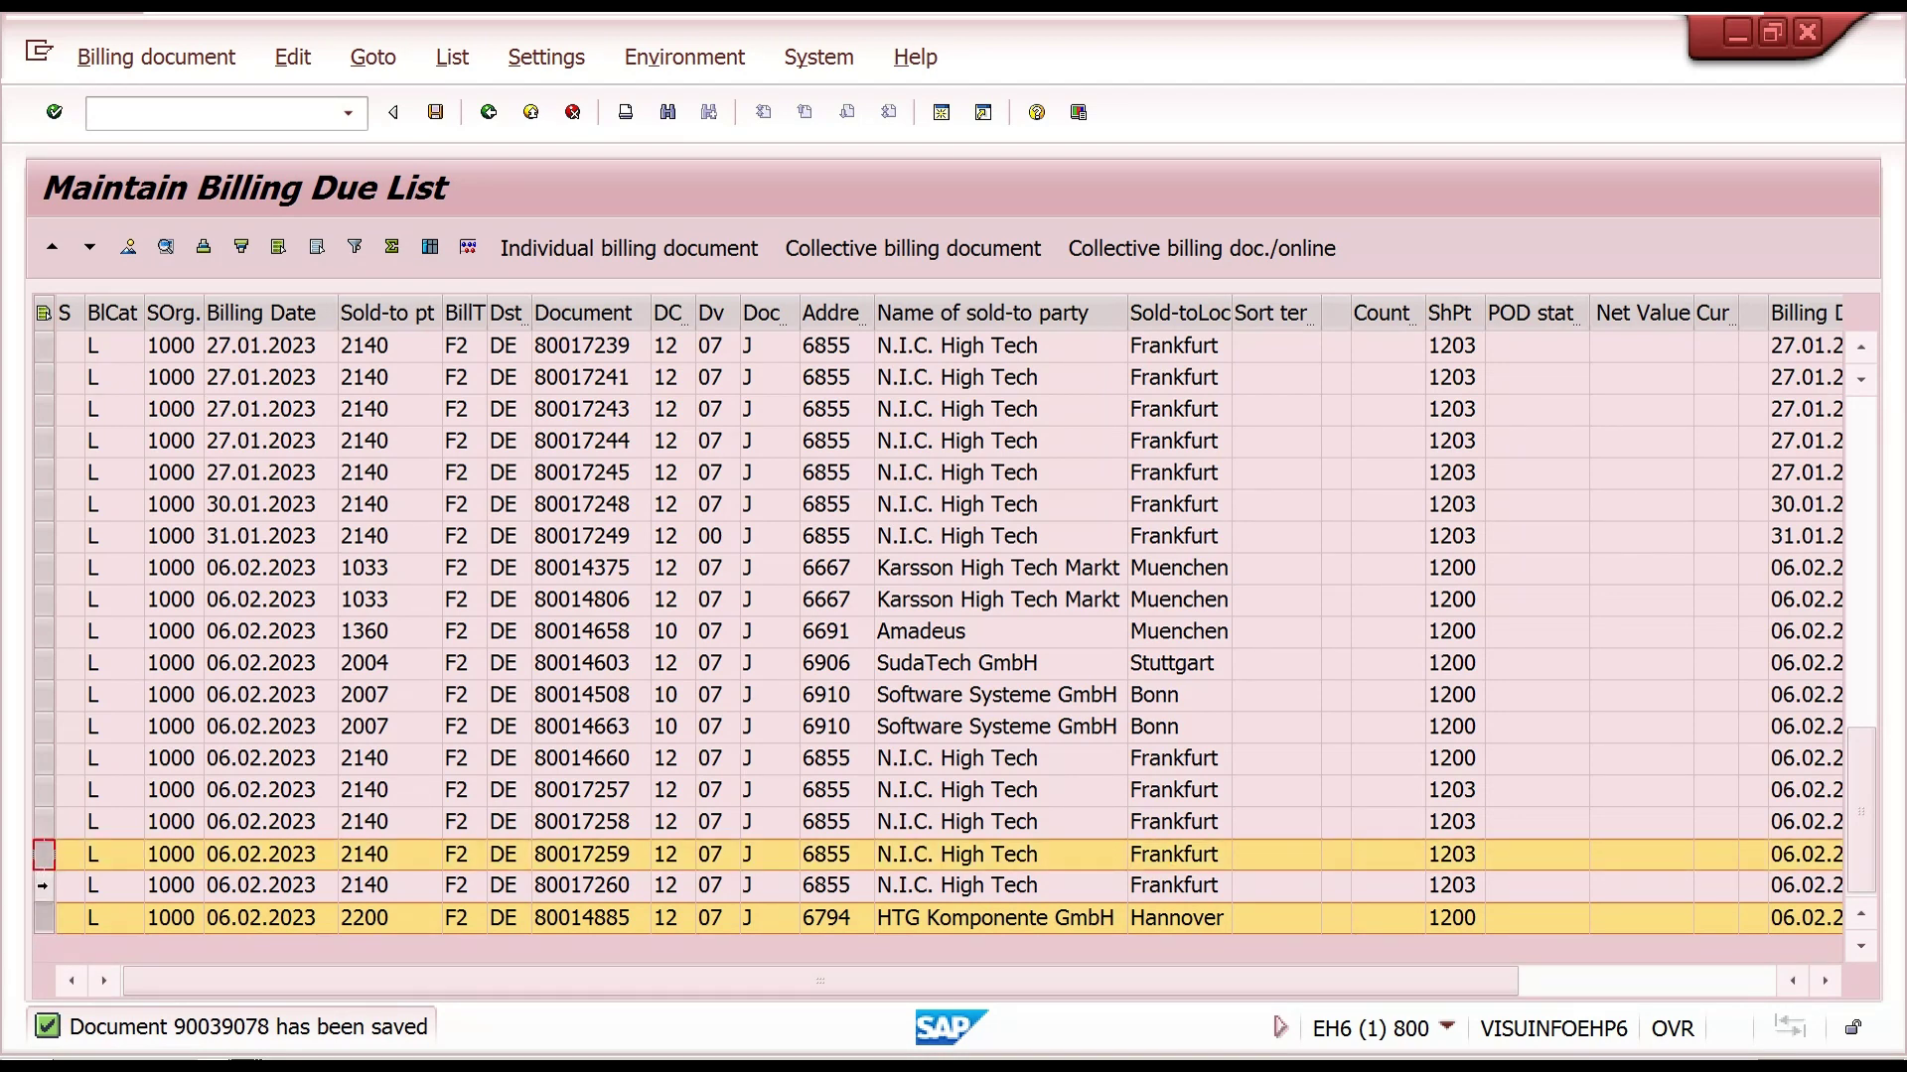
{"action": "left_click", "coordinate": [43, 885], "text": "ctrl"}
{"action": "left_click", "coordinate": [1272, 247]}
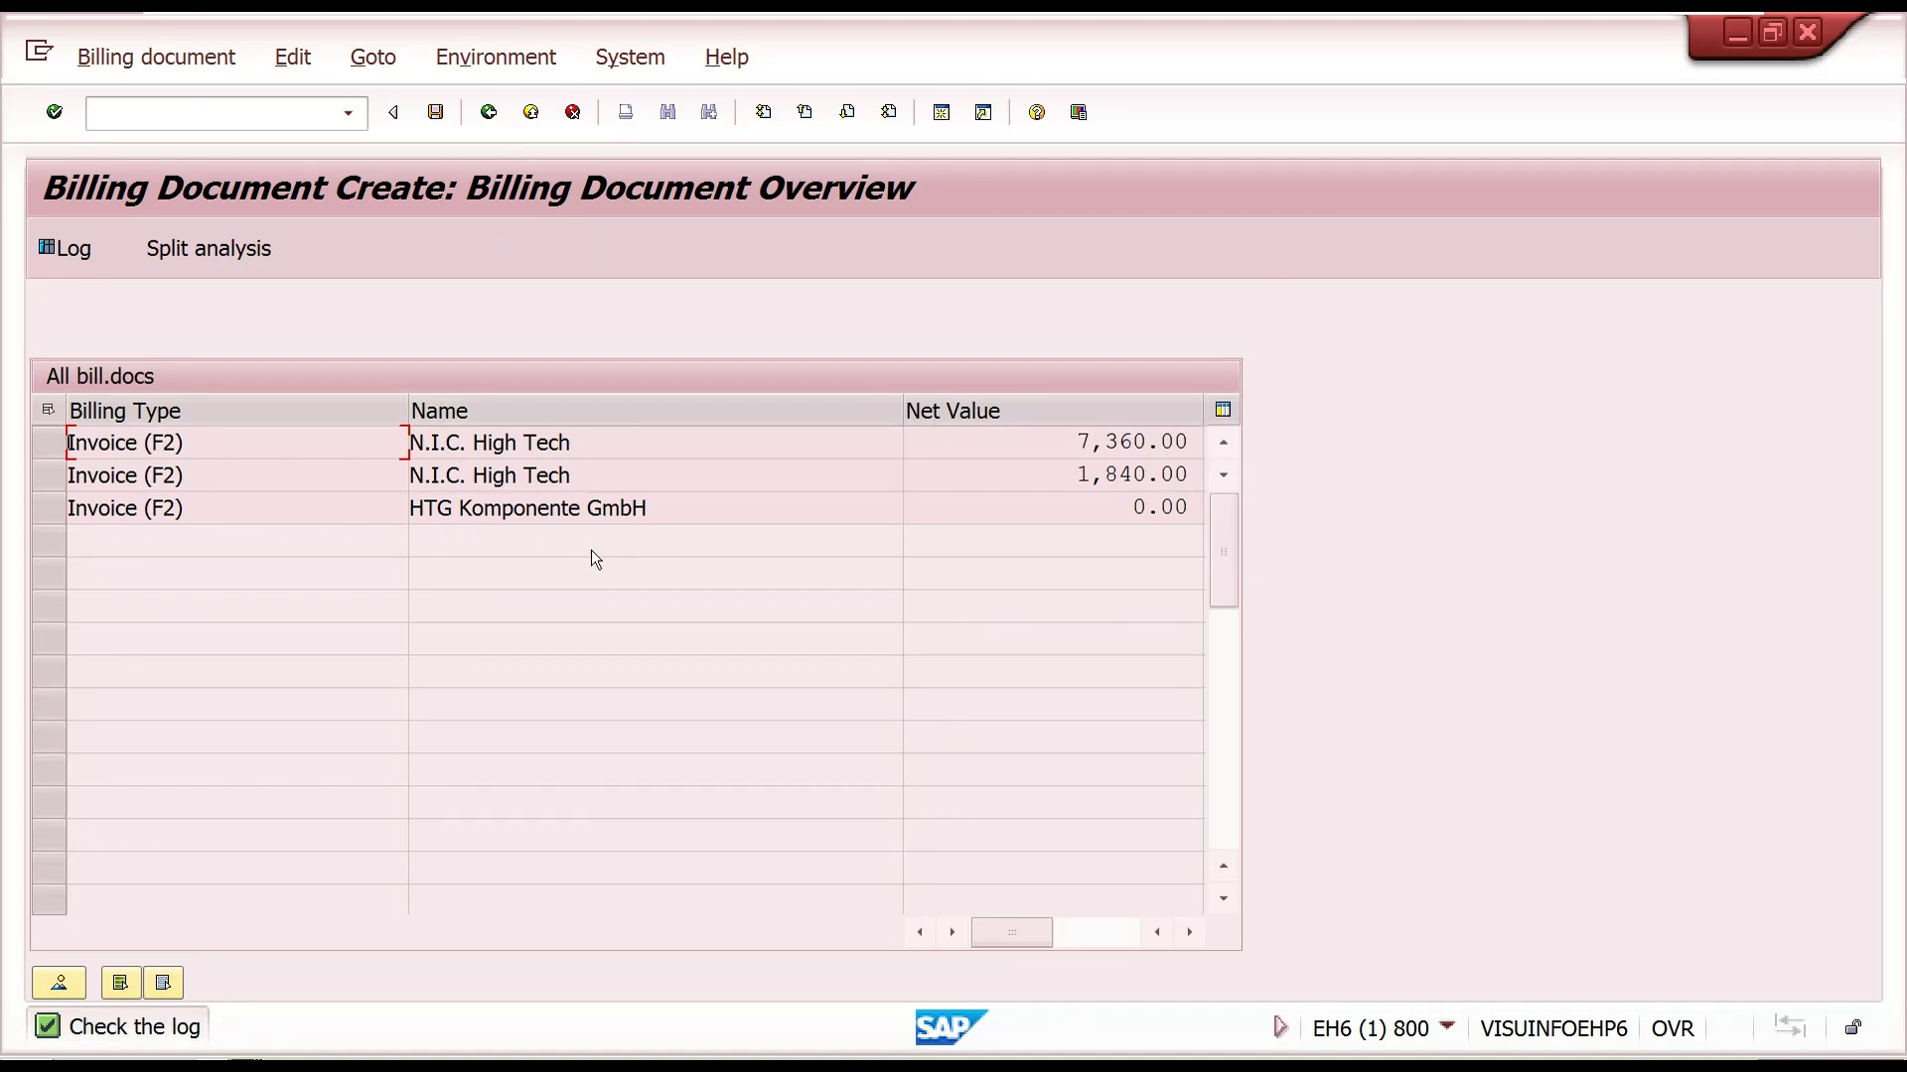
{"action": "left_click", "coordinate": [434, 126]}
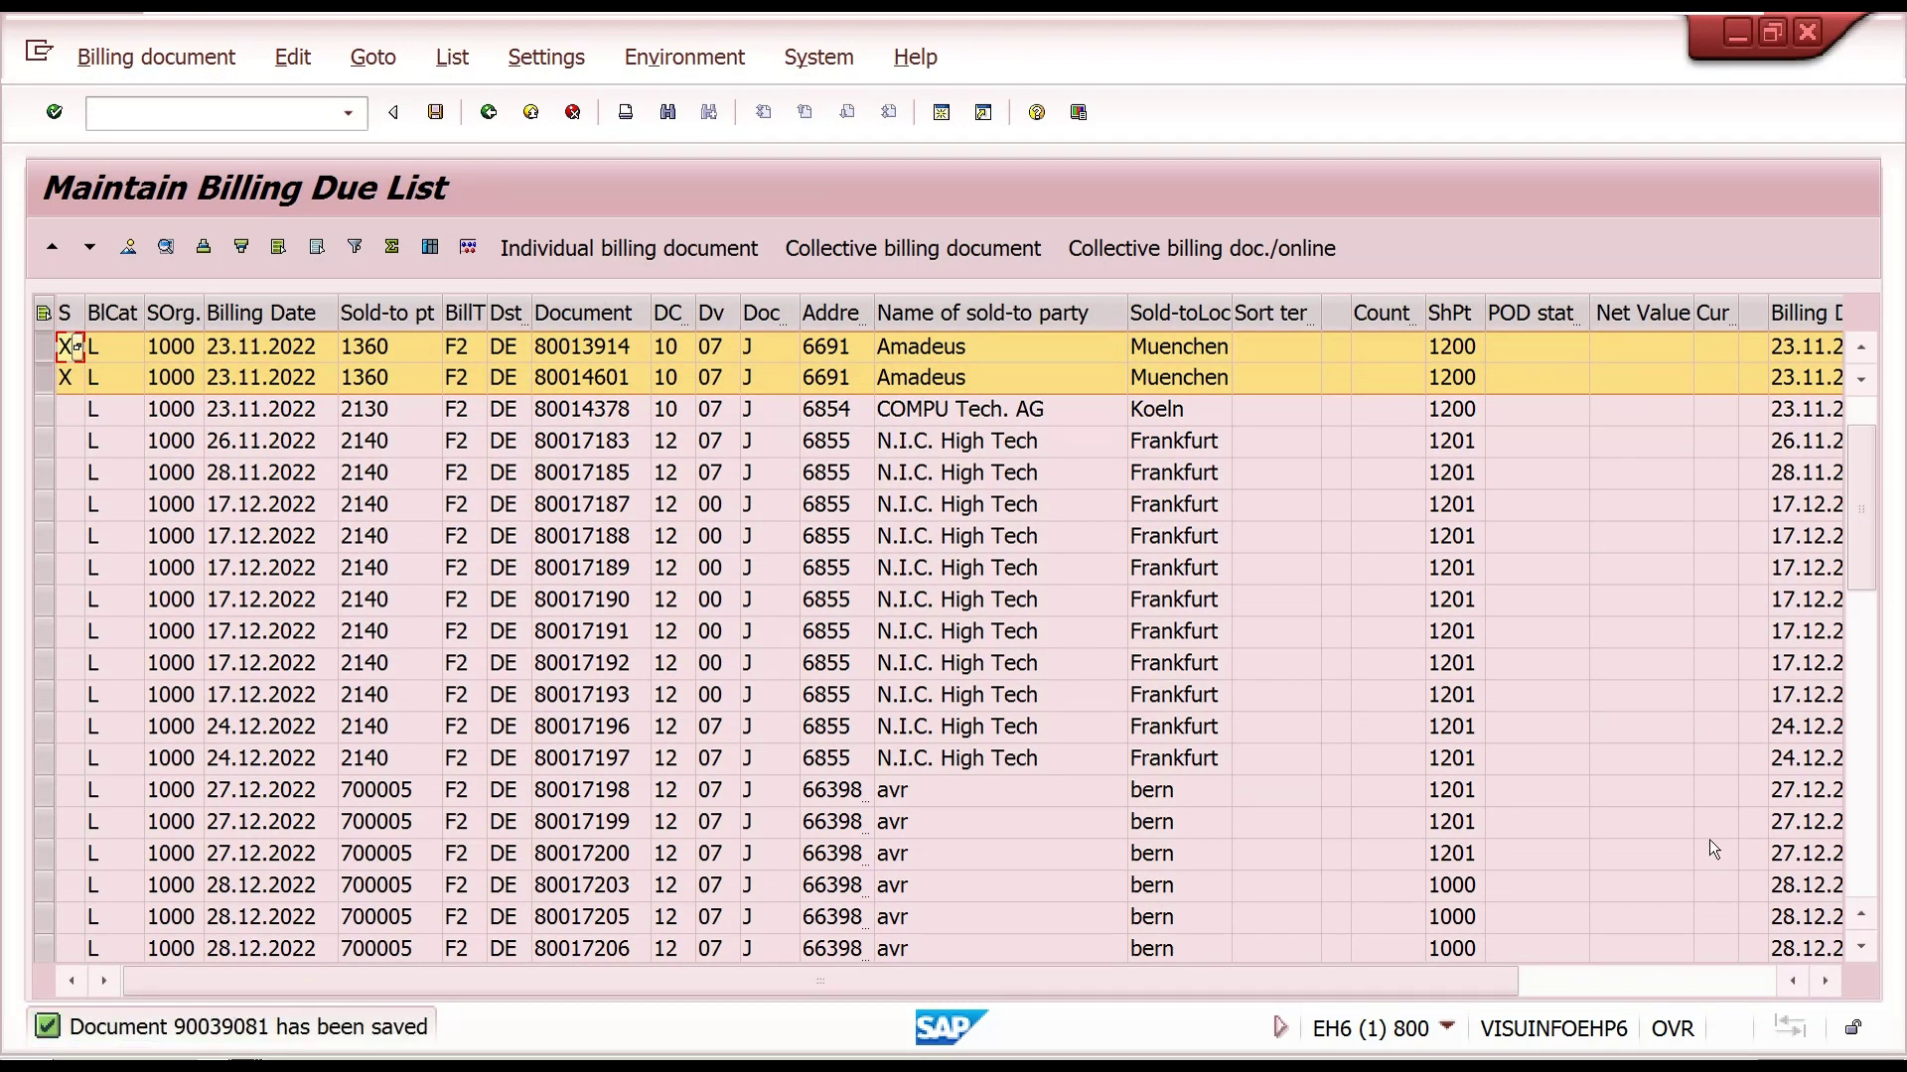
- Examine the processing status of the last three deliveries at the end of the billing due list
{"action": "left_click", "coordinate": [1873, 887]}
{"action": "left_click", "coordinate": [1873, 887]}
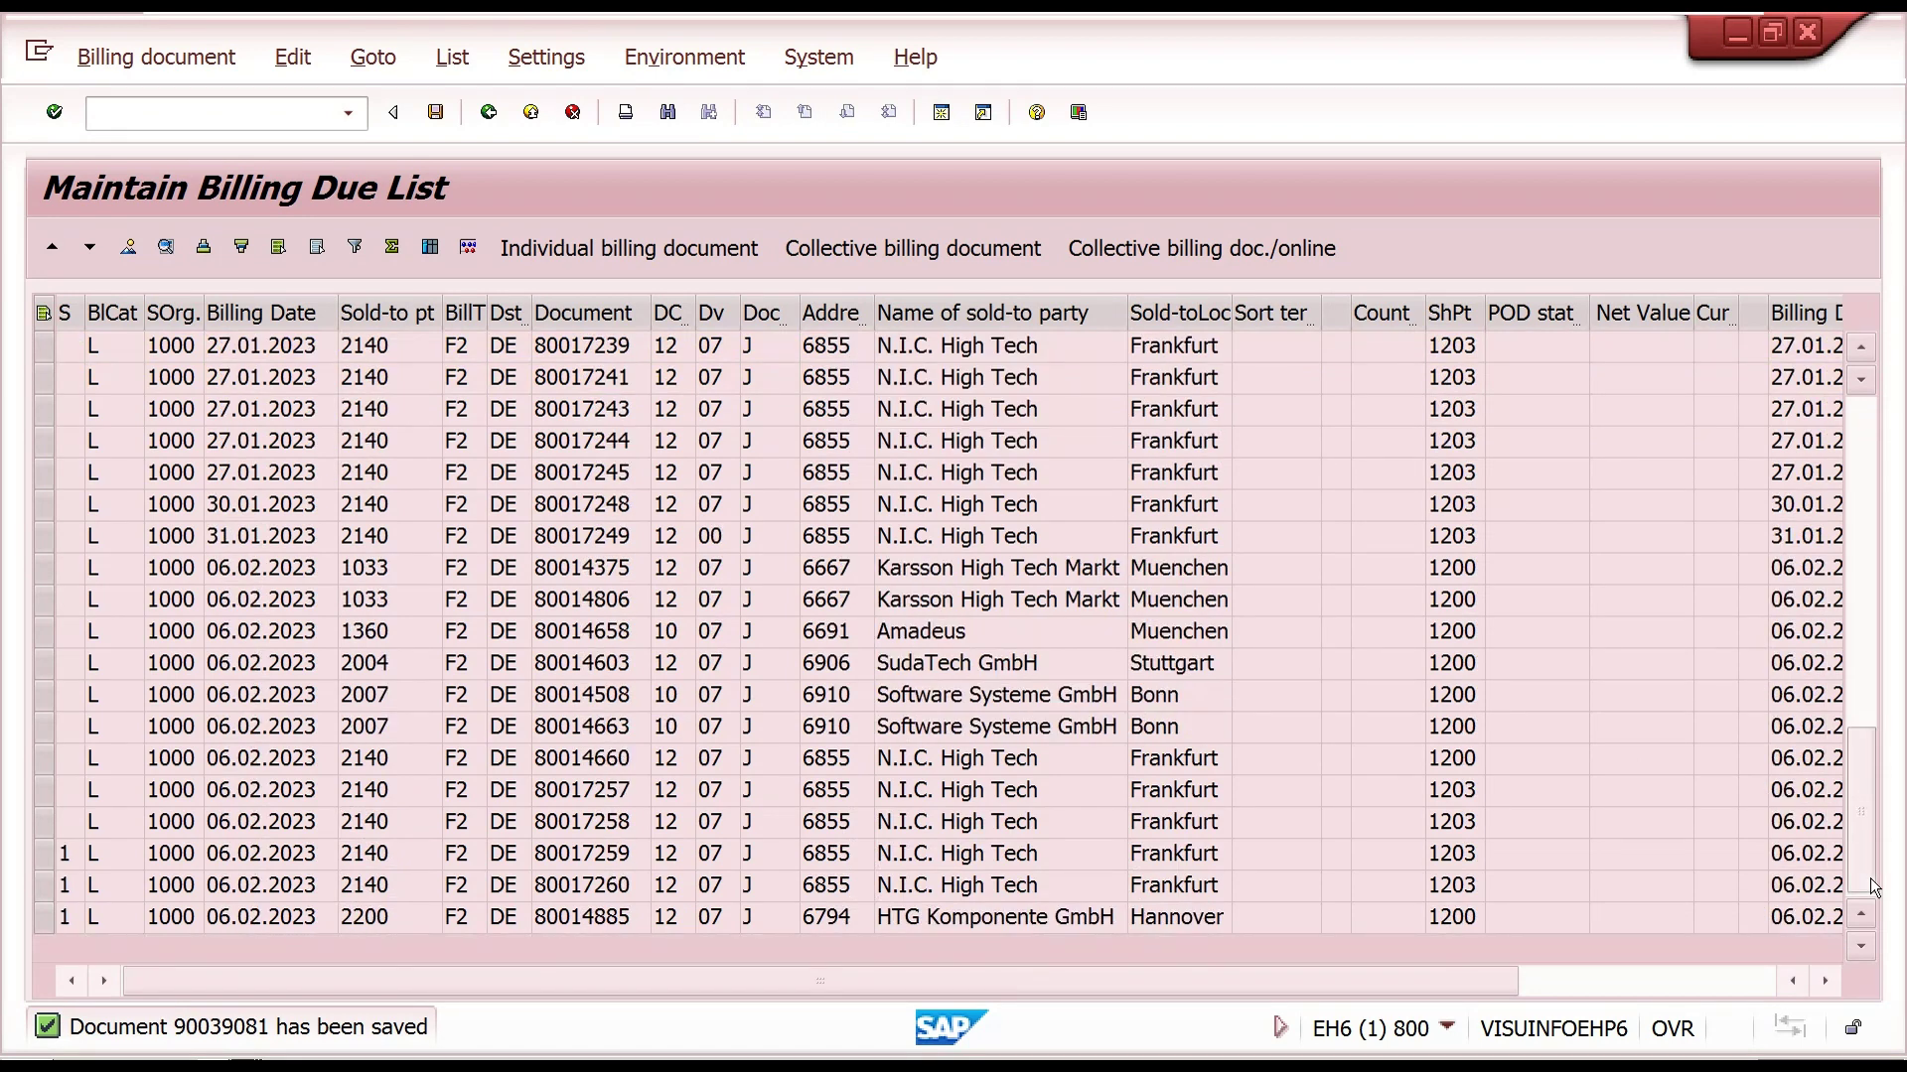
{"action": "left_click", "coordinate": [1767, 986]}
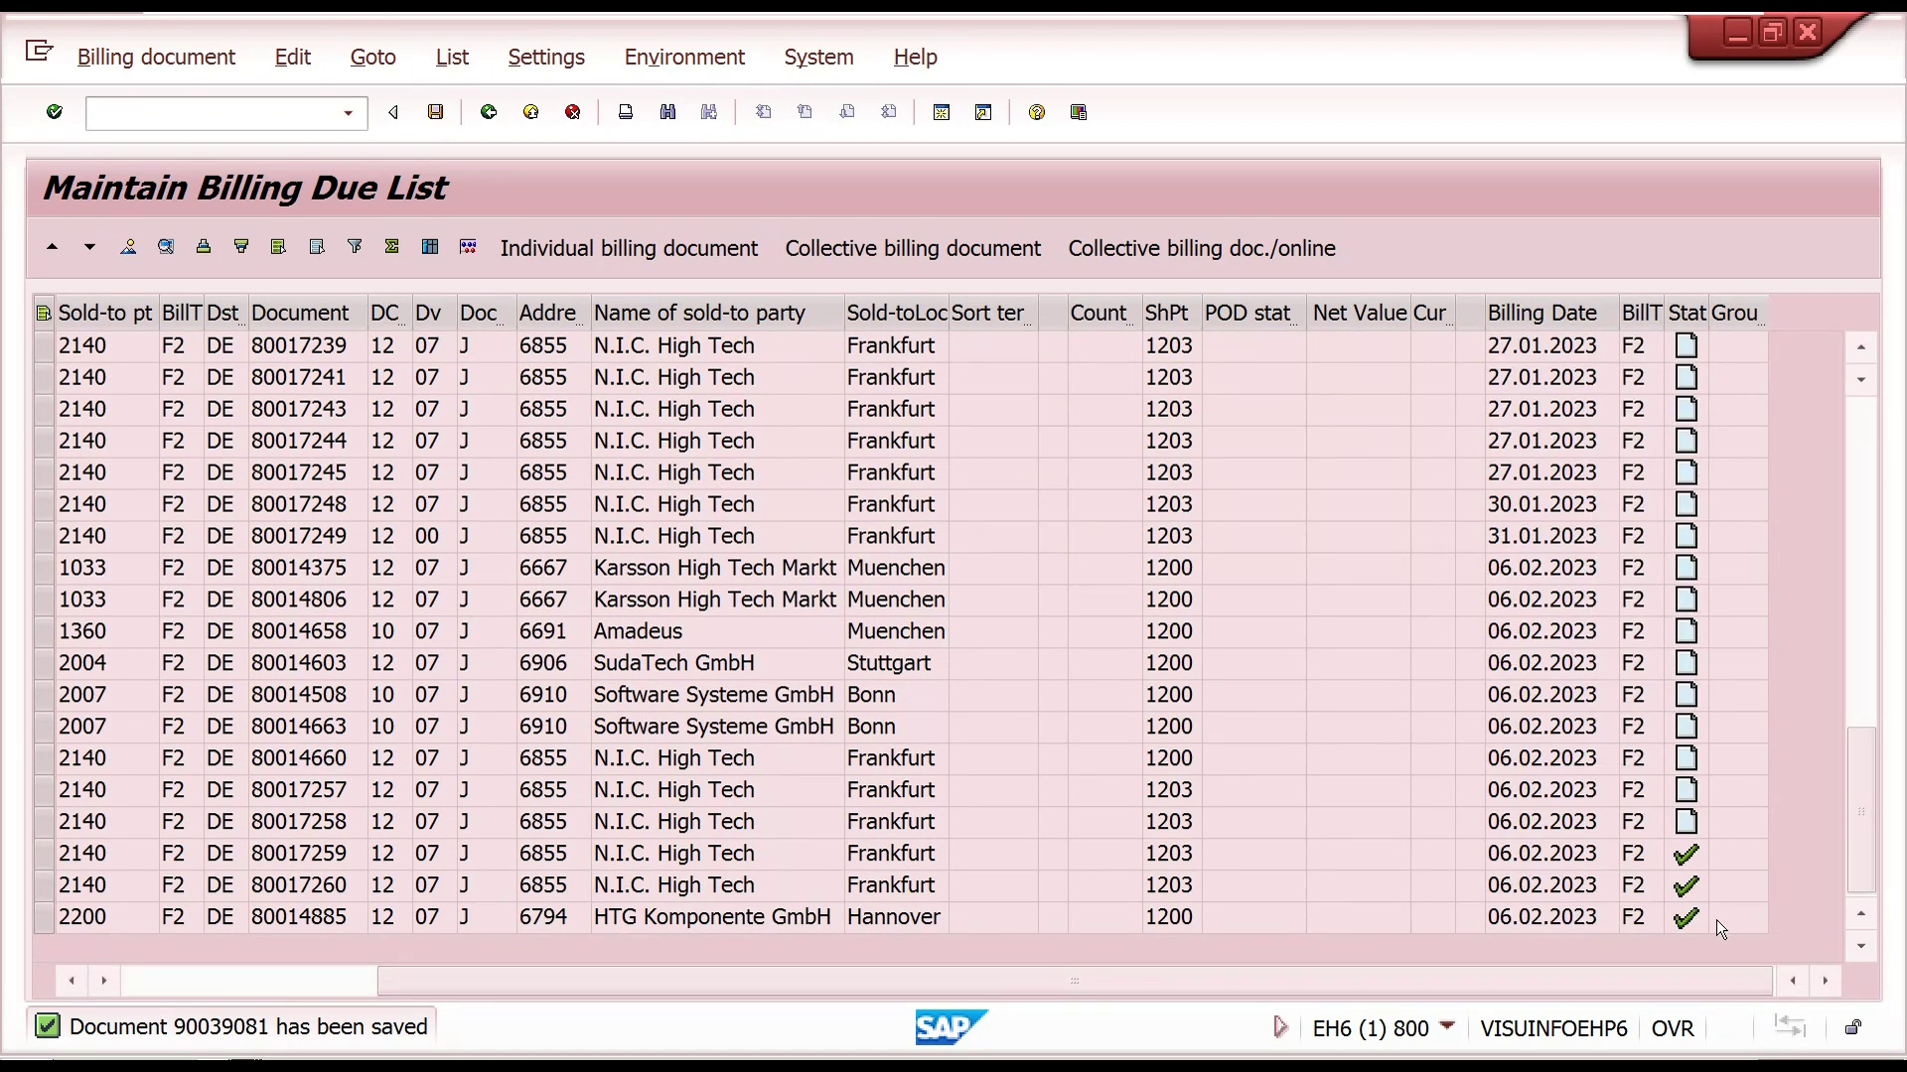
{"action": "mouse_move", "coordinate": [1691, 870]}
- Switch to the table display session, refresh the VBRK entries, and return to the billing due list
{"action": "left_click", "coordinate": [176, 111]}
{"action": "left_click", "coordinate": [253, 1064]}
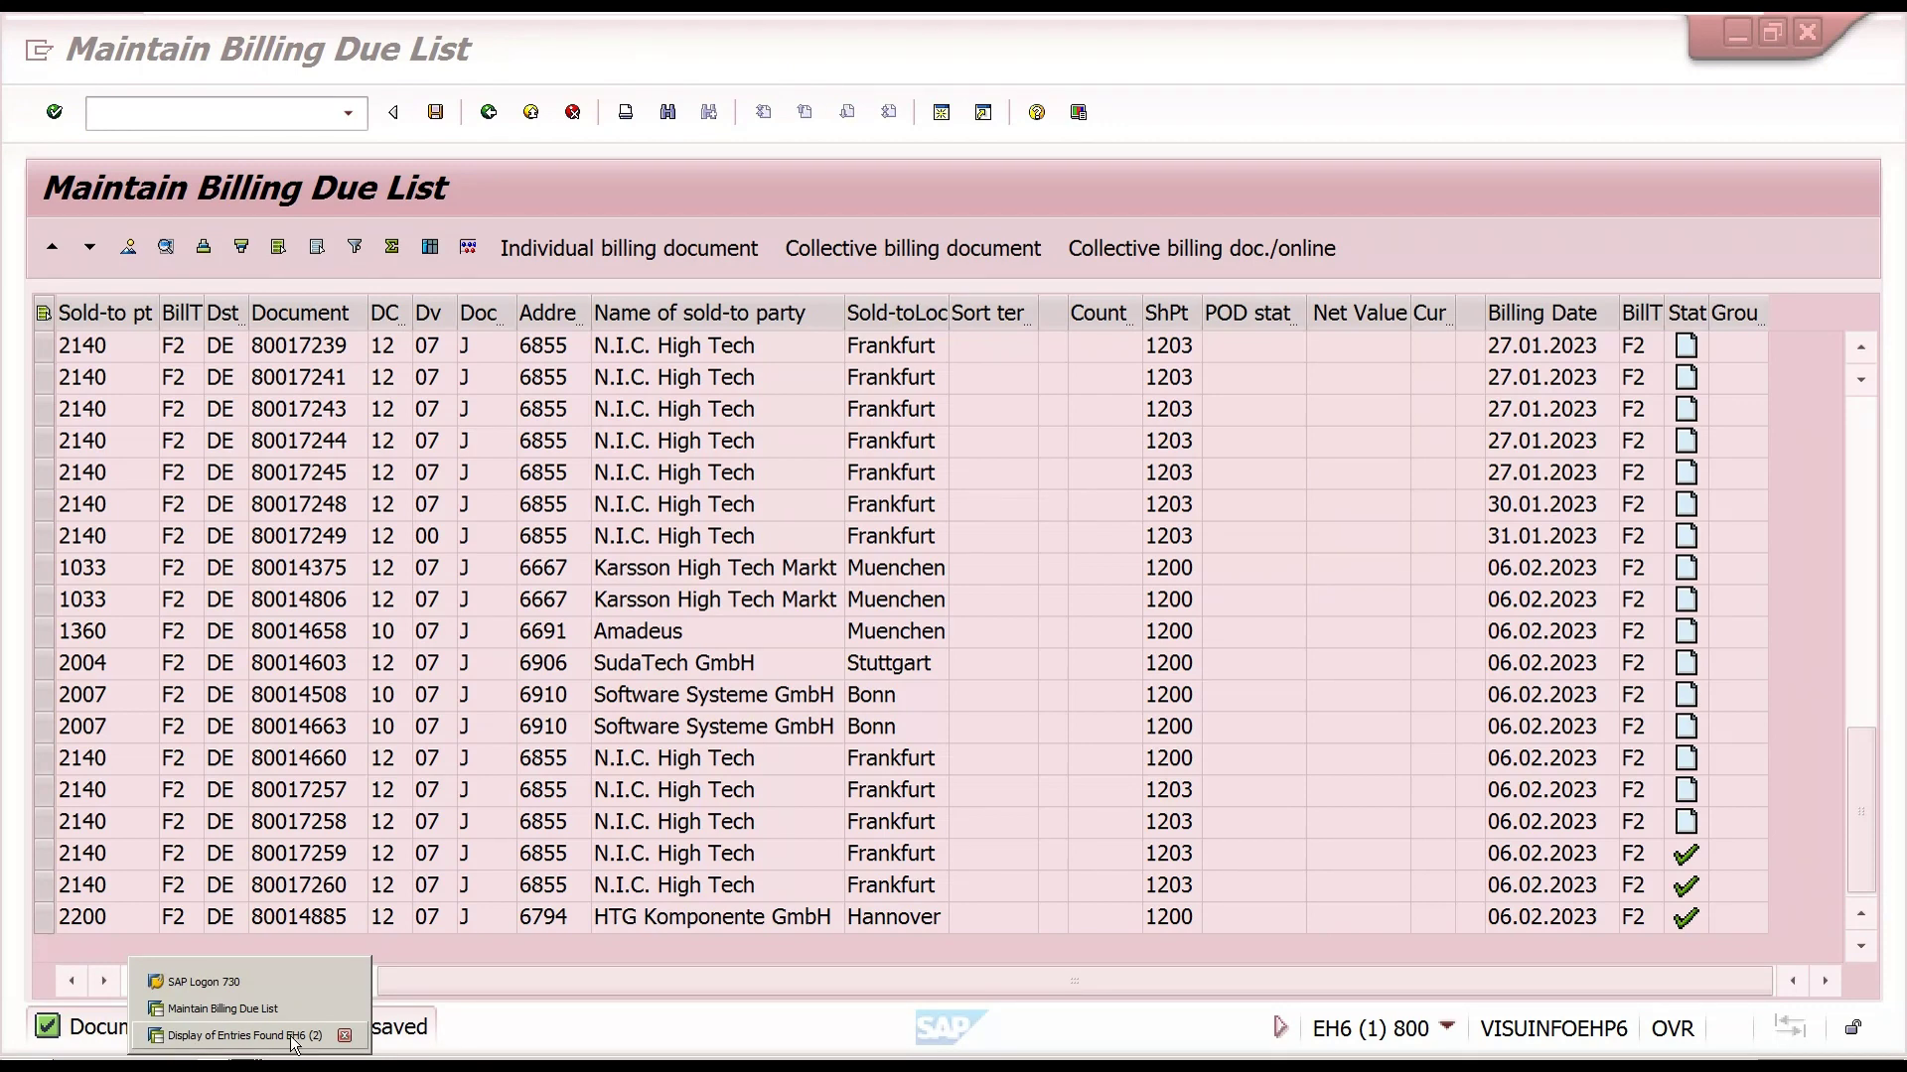
{"action": "left_click", "coordinate": [292, 1038]}
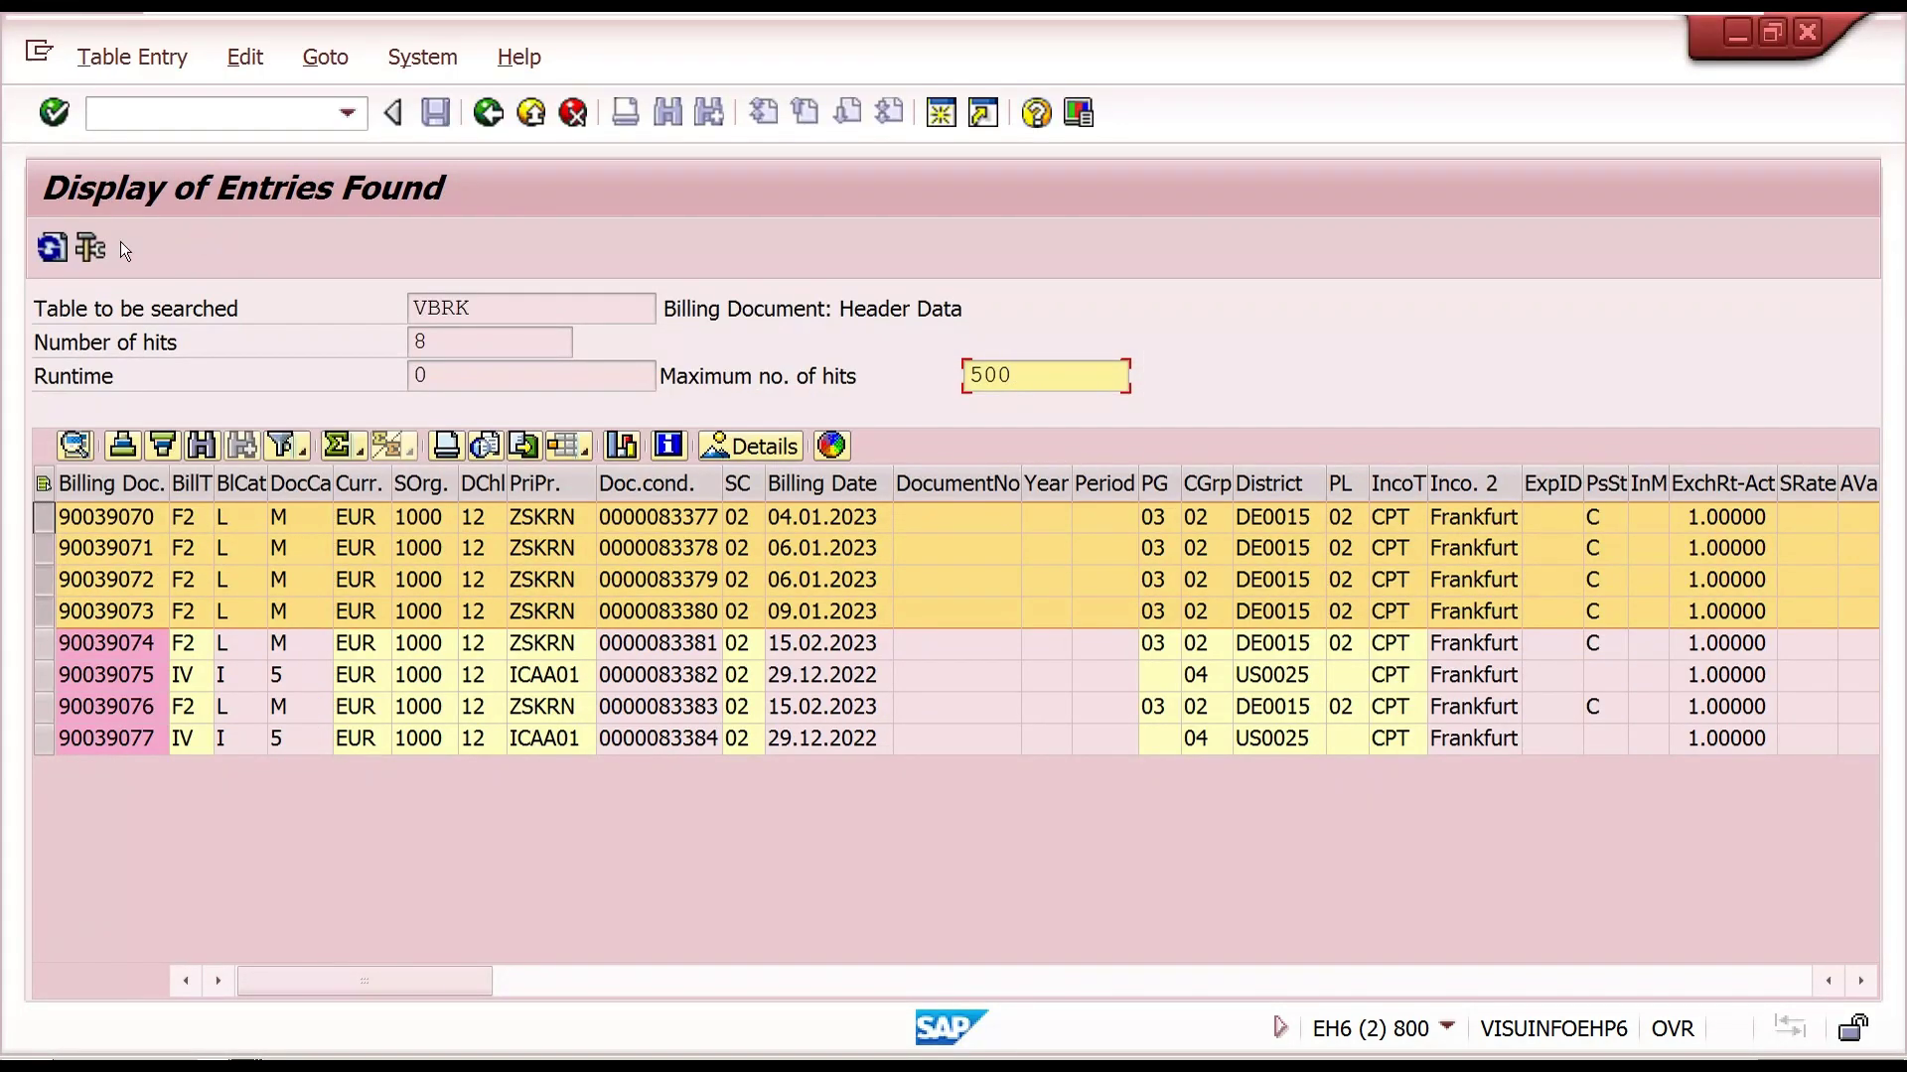
{"action": "left_click", "coordinate": [51, 247]}
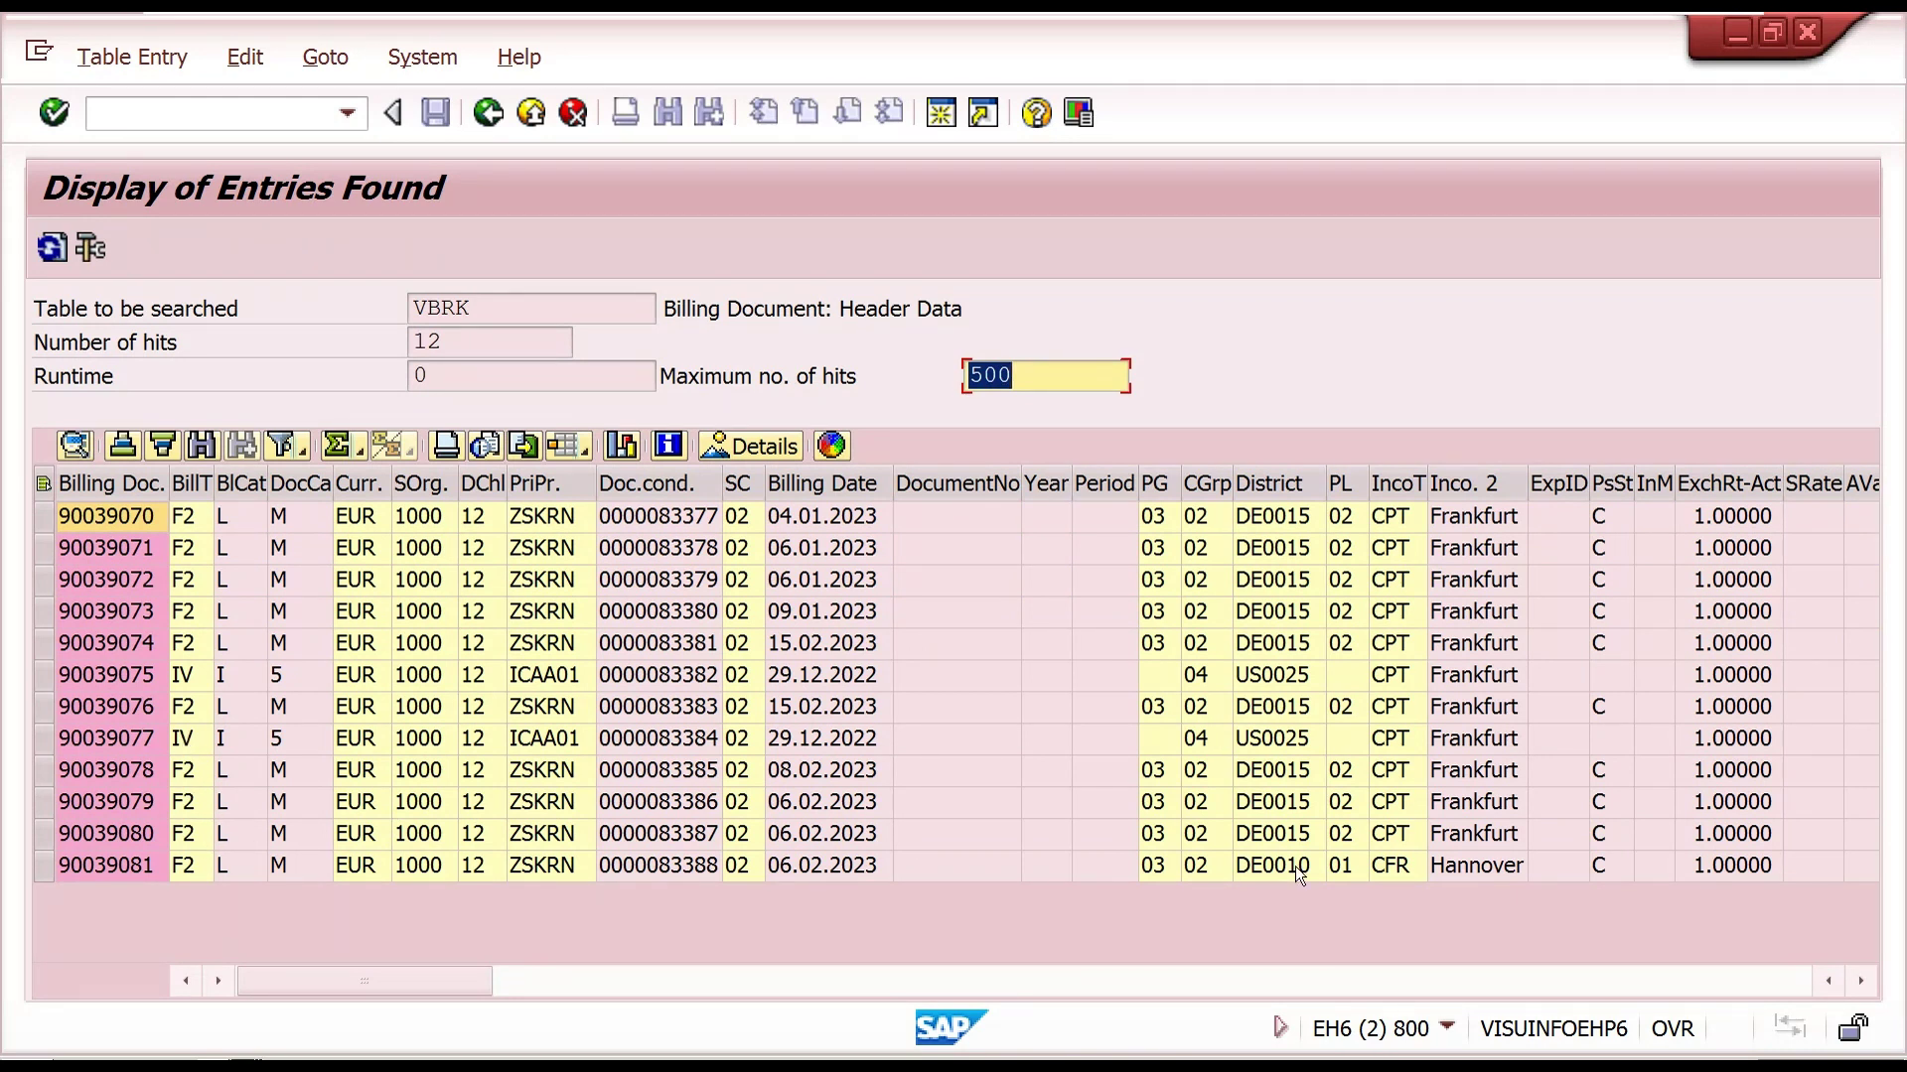
{"action": "left_click", "coordinate": [1738, 38]}
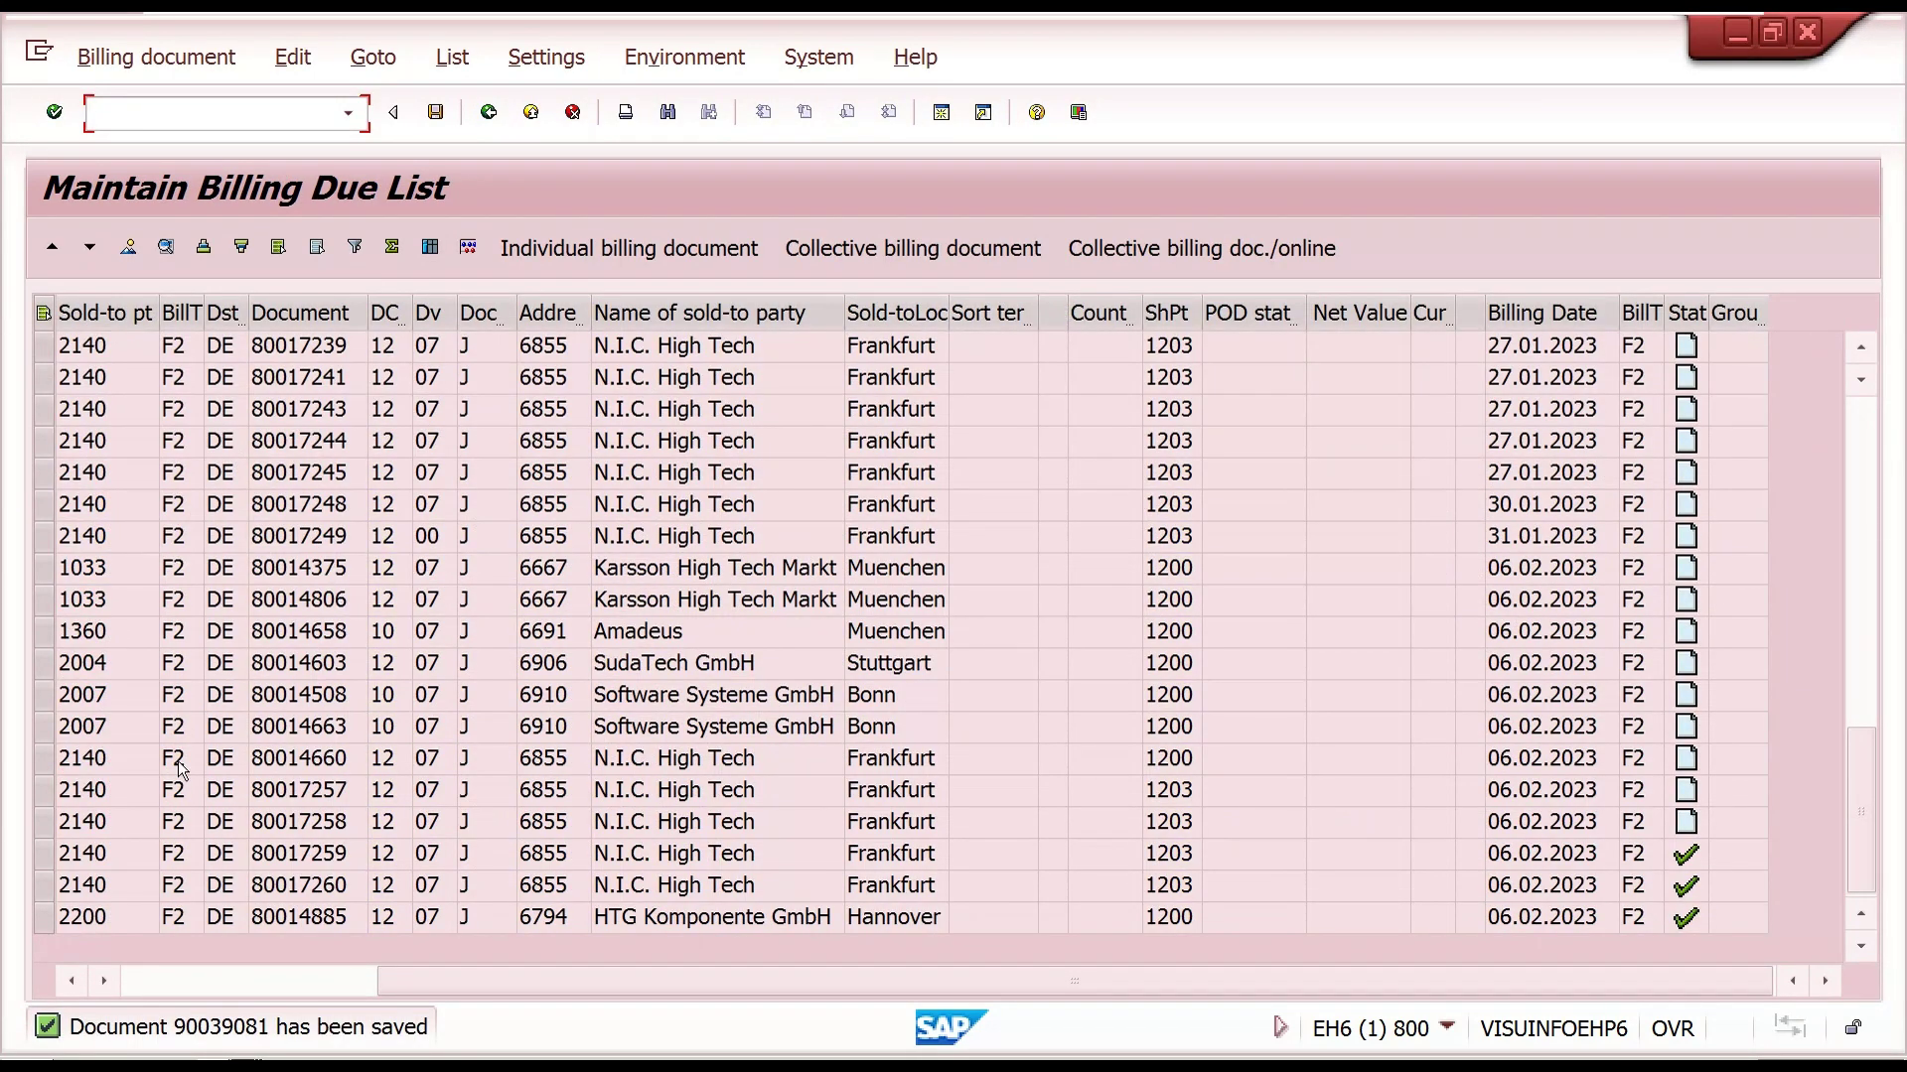
- Run collective billing for the second Software Systeme delivery and the three unbilled N.I.C. High Tech deliveries of 06.02.2023, and check their status
{"action": "left_click", "coordinate": [42, 918]}
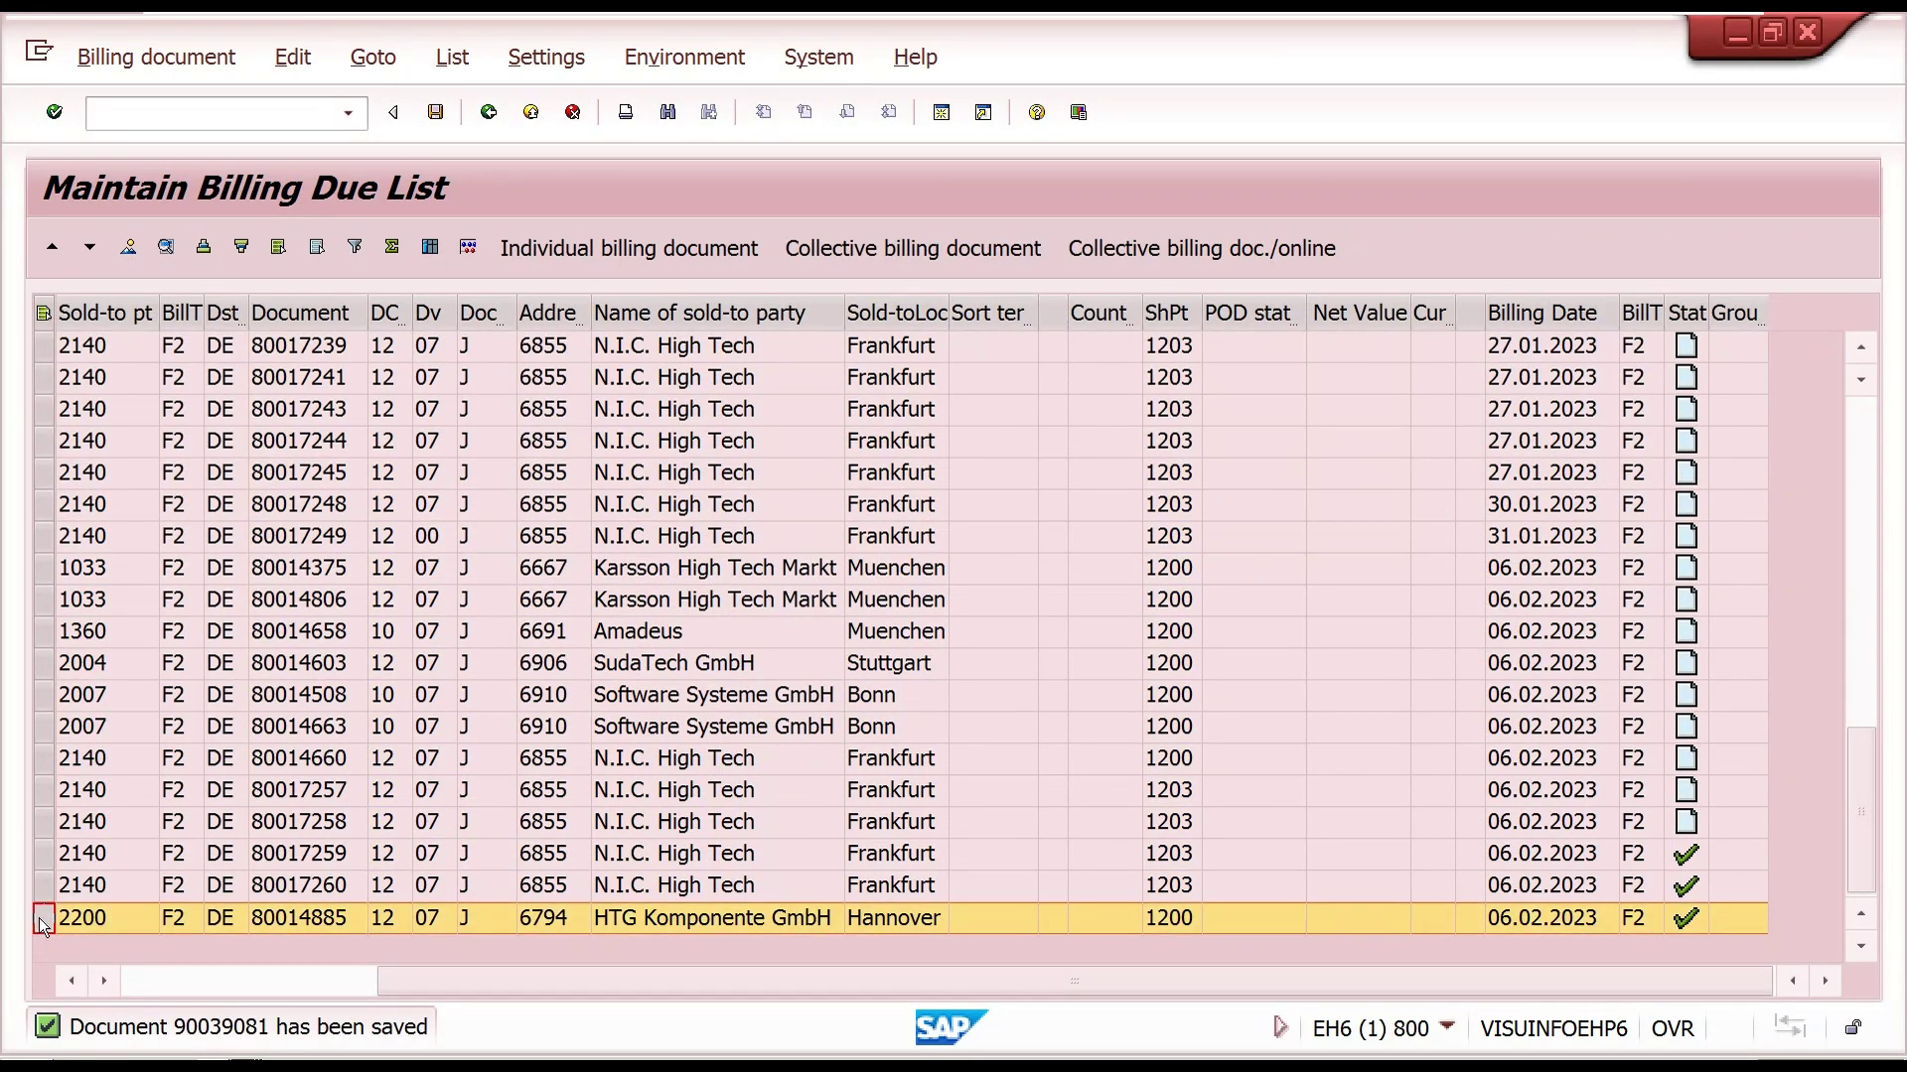
{"action": "left_click", "coordinate": [44, 822]}
{"action": "left_click", "coordinate": [45, 822]}
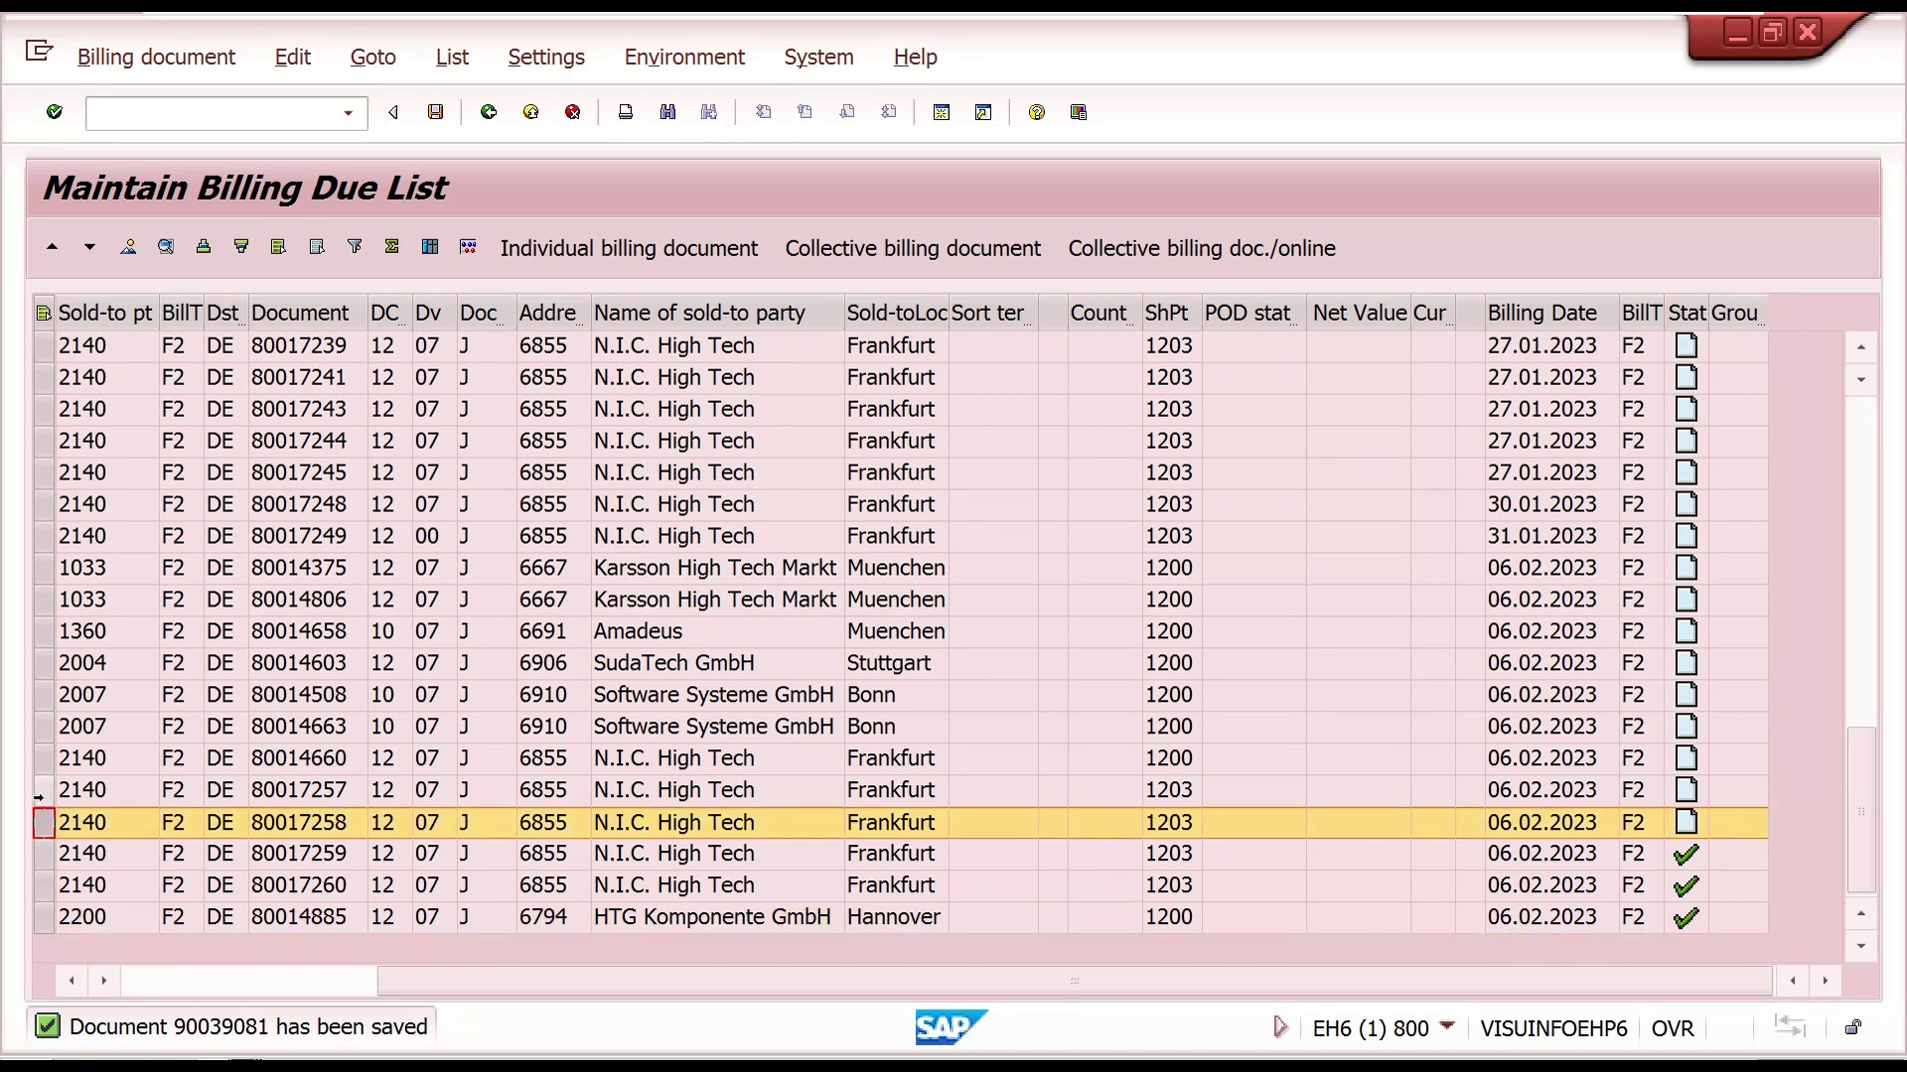
{"action": "left_click", "coordinate": [41, 791]}
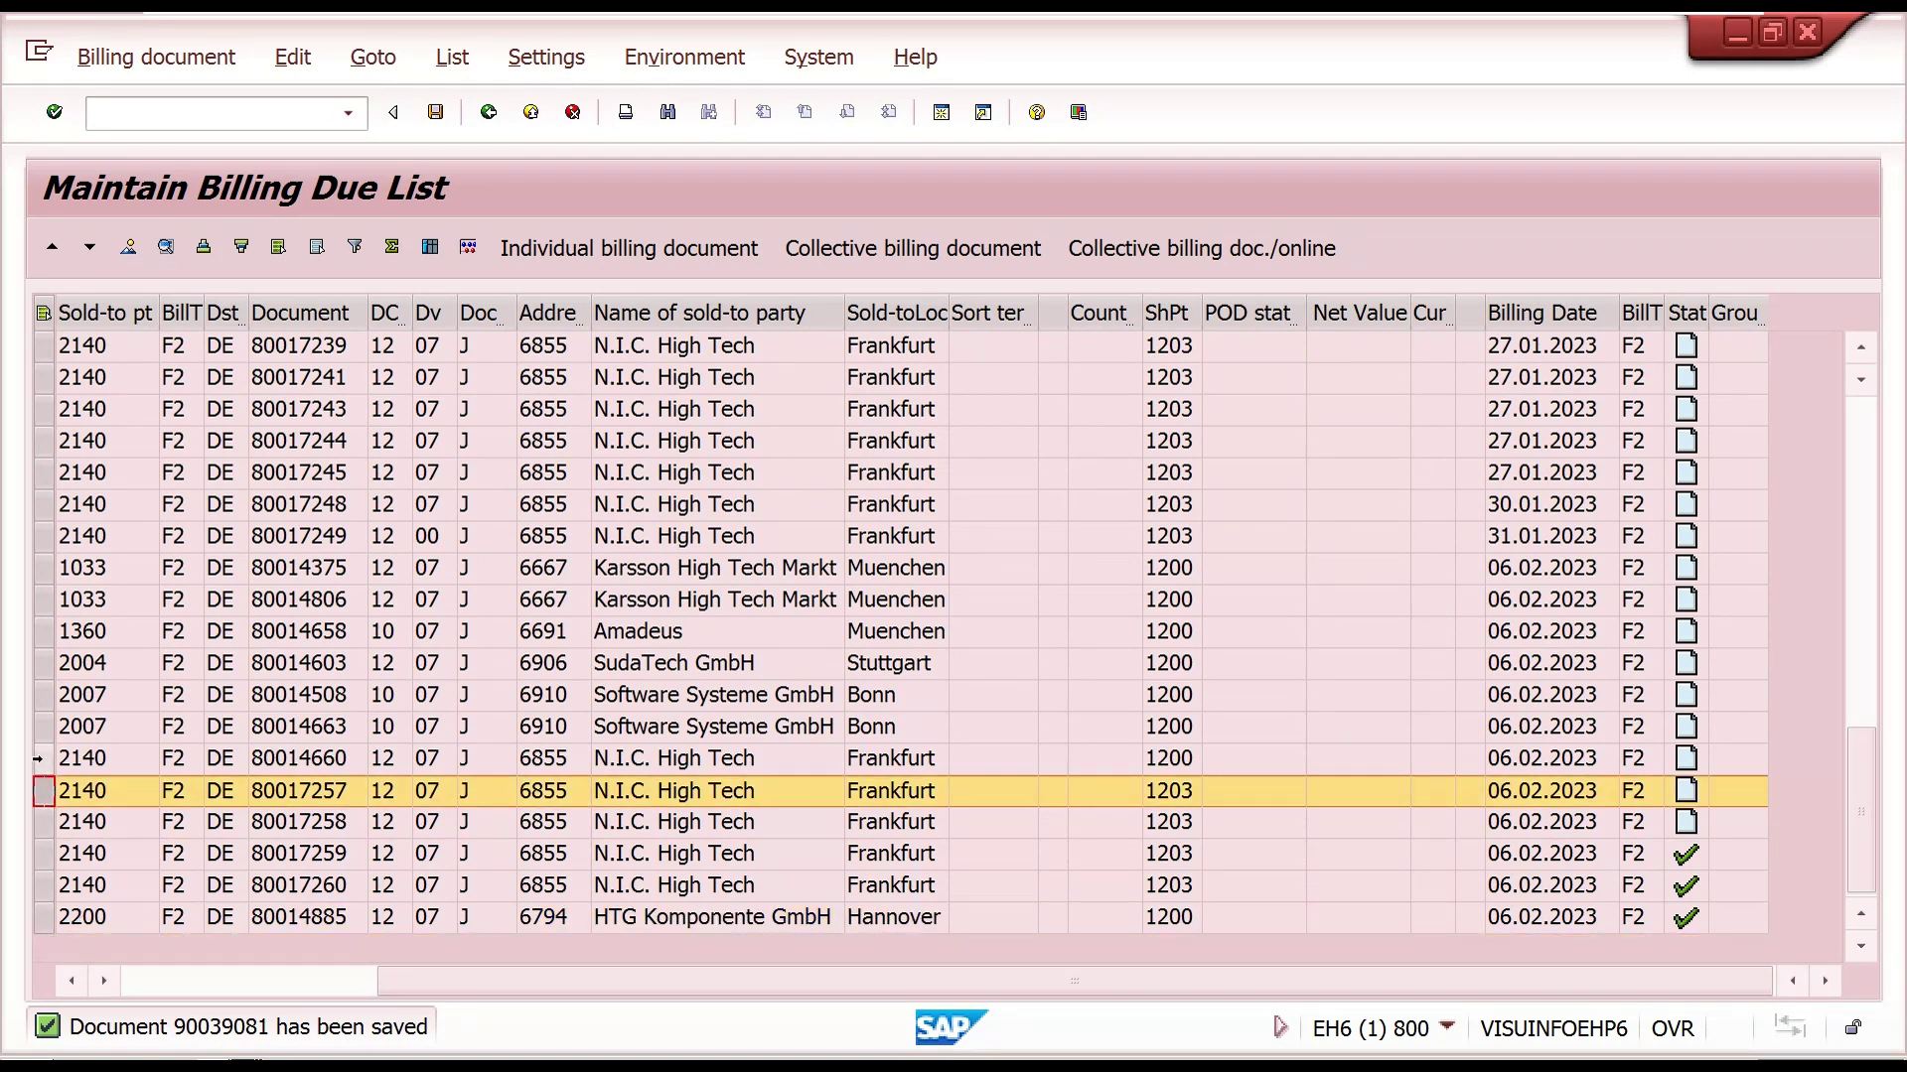
{"action": "left_click", "coordinate": [37, 759], "text": "ctrl"}
{"action": "left_click", "coordinate": [42, 822], "text": "ctrl"}
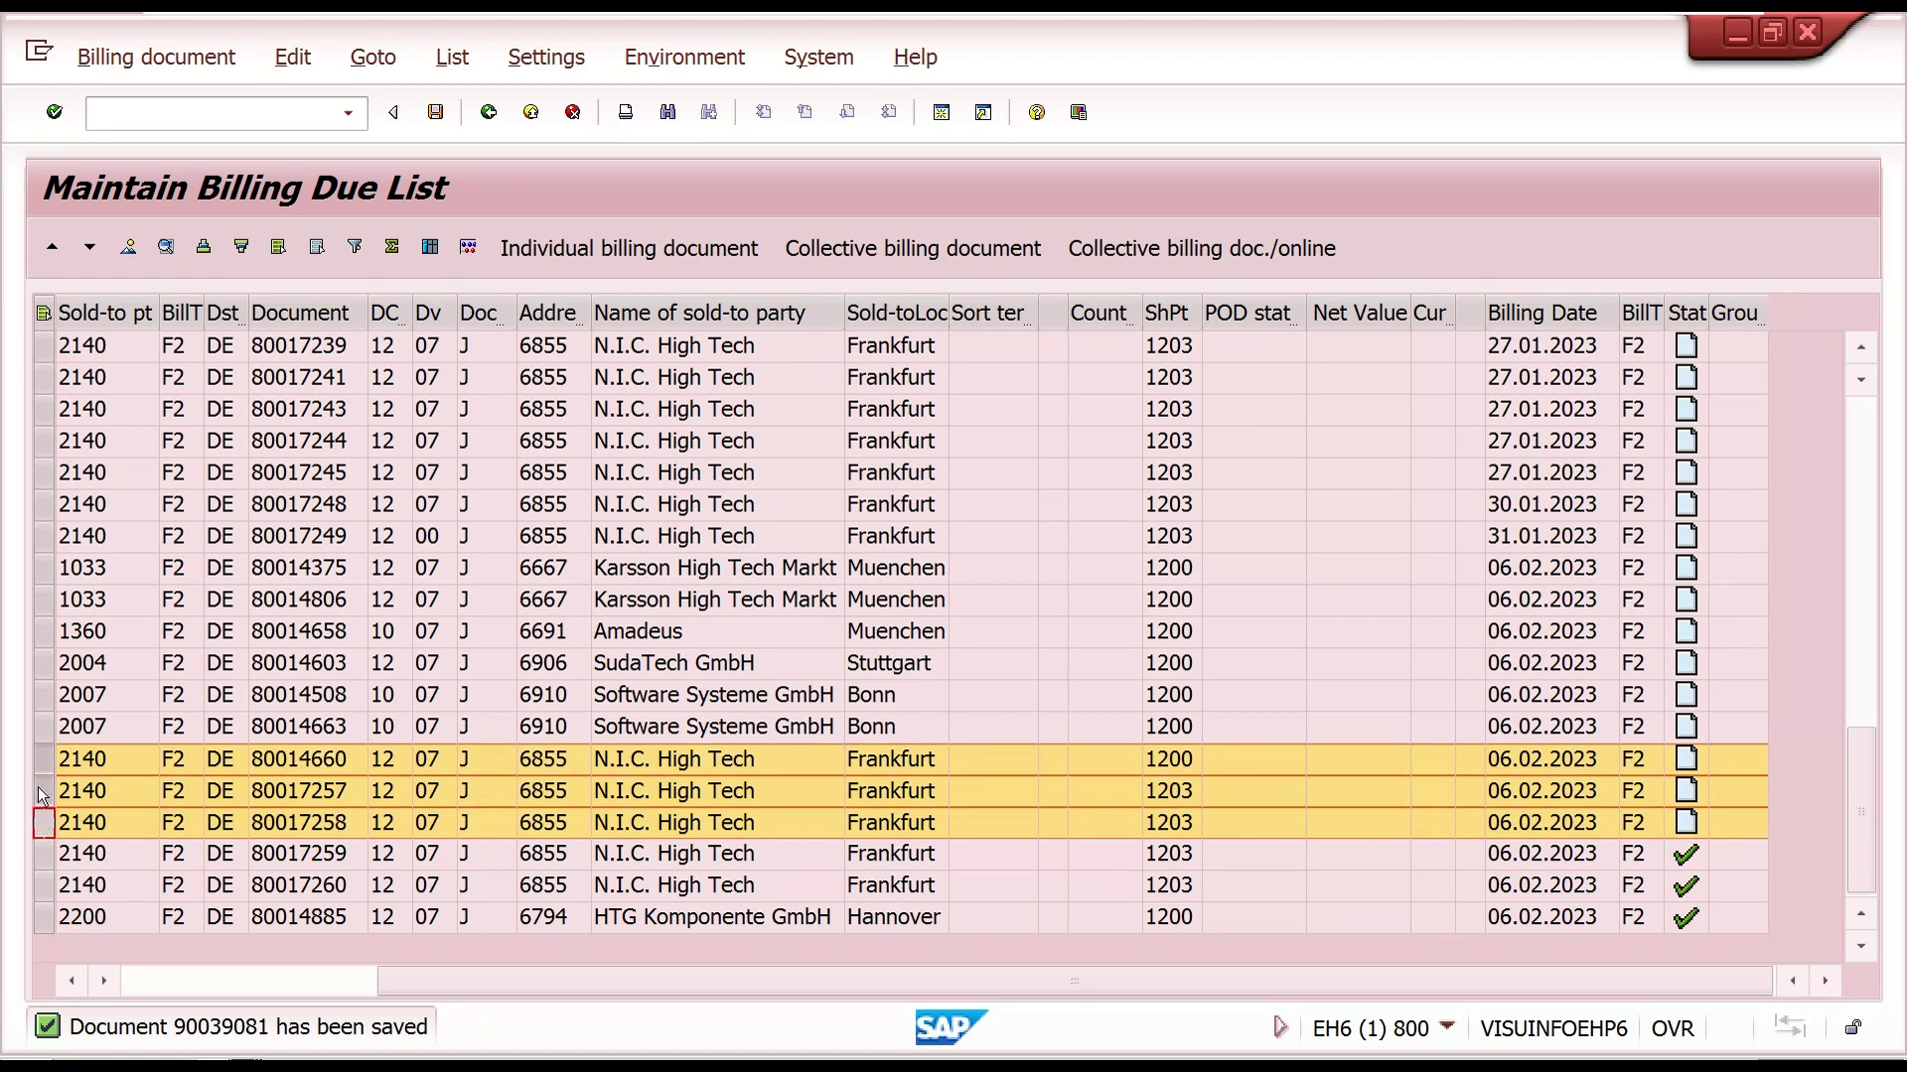
{"action": "left_click", "coordinate": [41, 727], "text": "ctrl"}
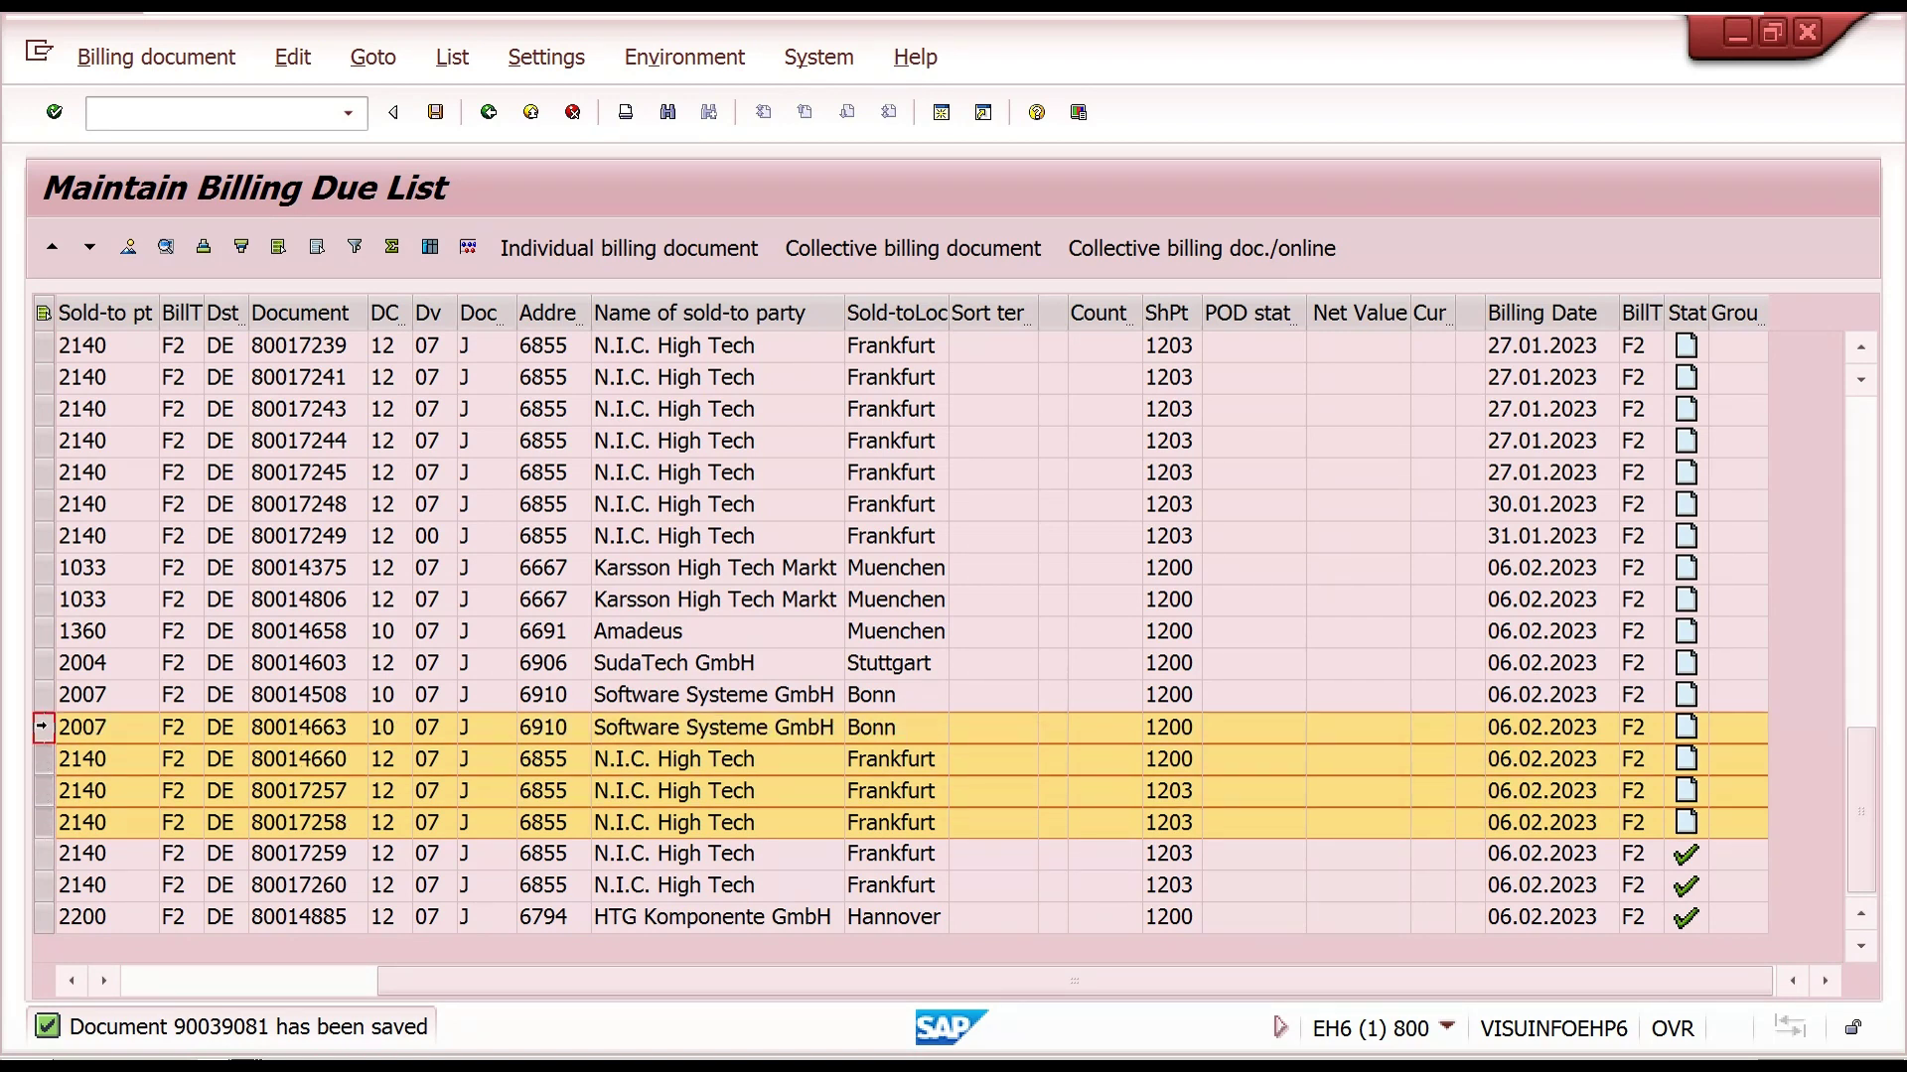
{"action": "left_click", "coordinate": [864, 250]}
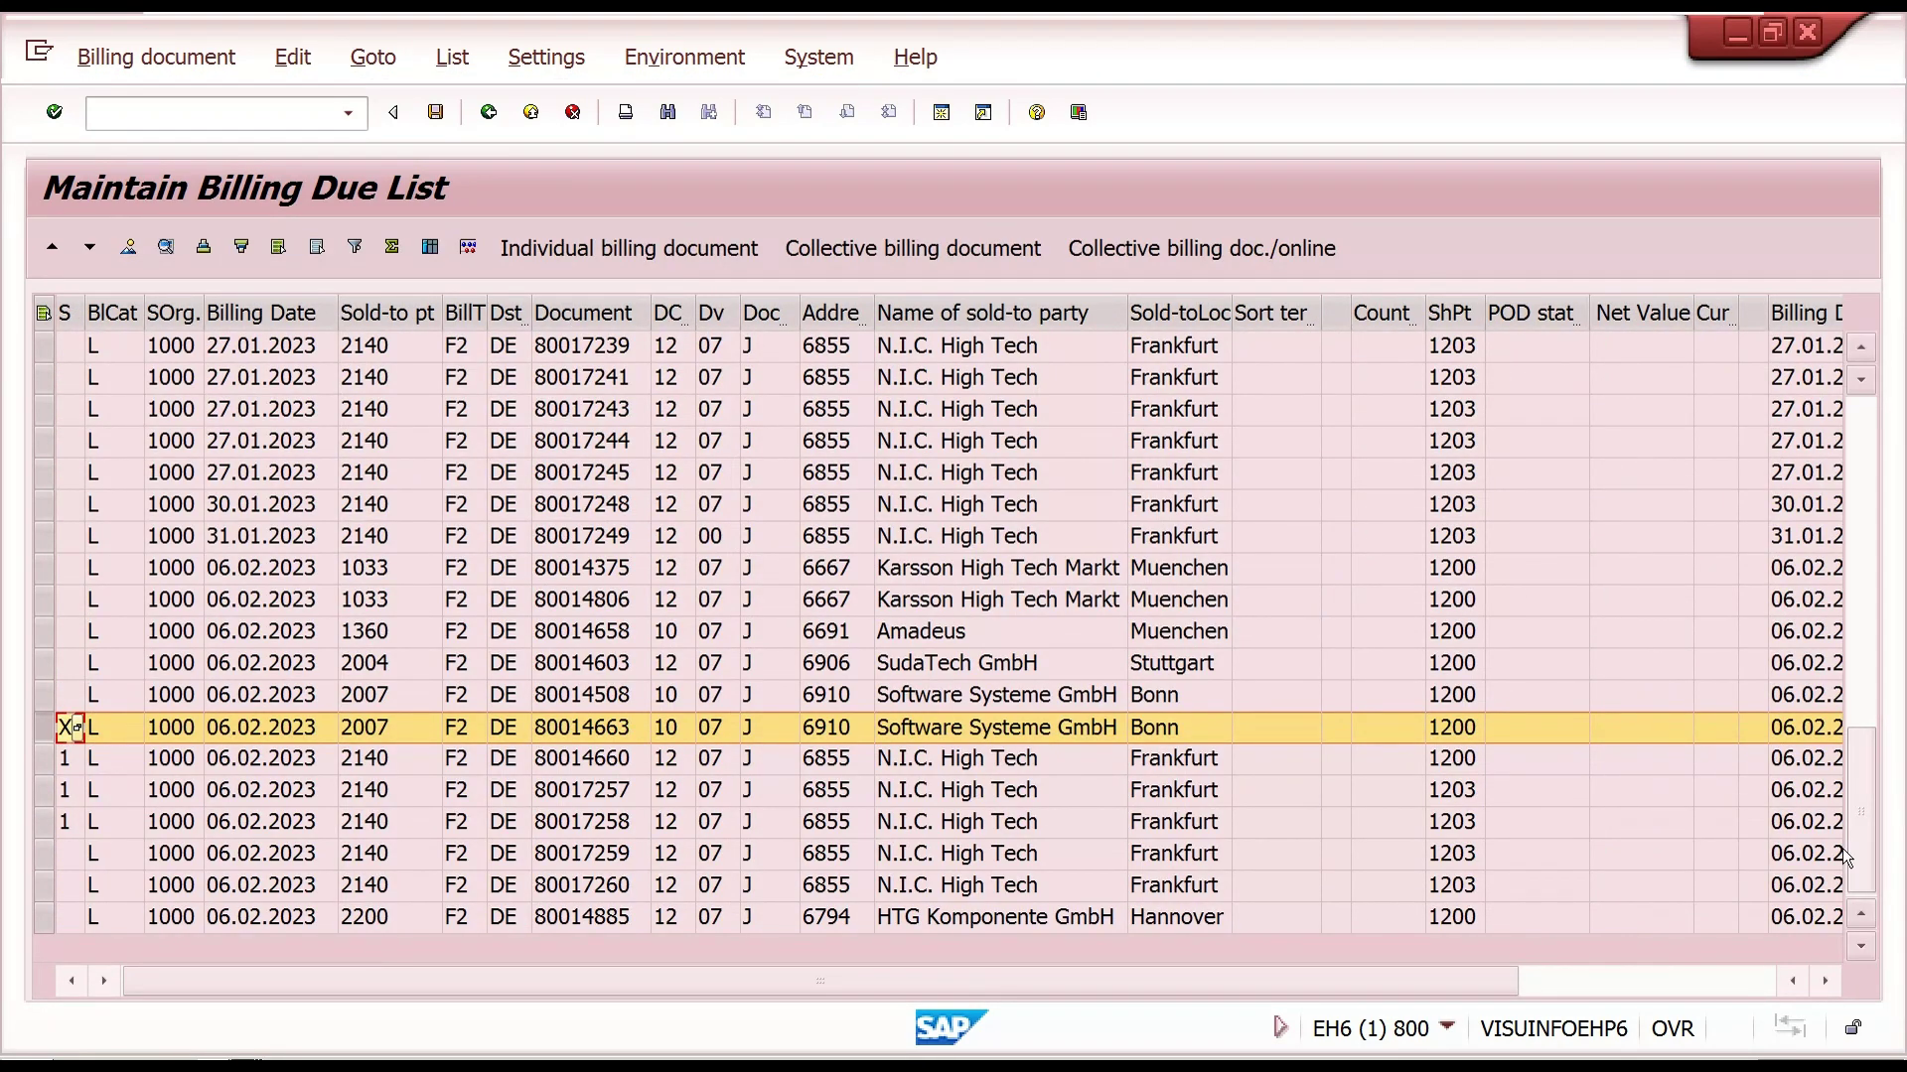
{"action": "left_click", "coordinate": [1754, 985]}
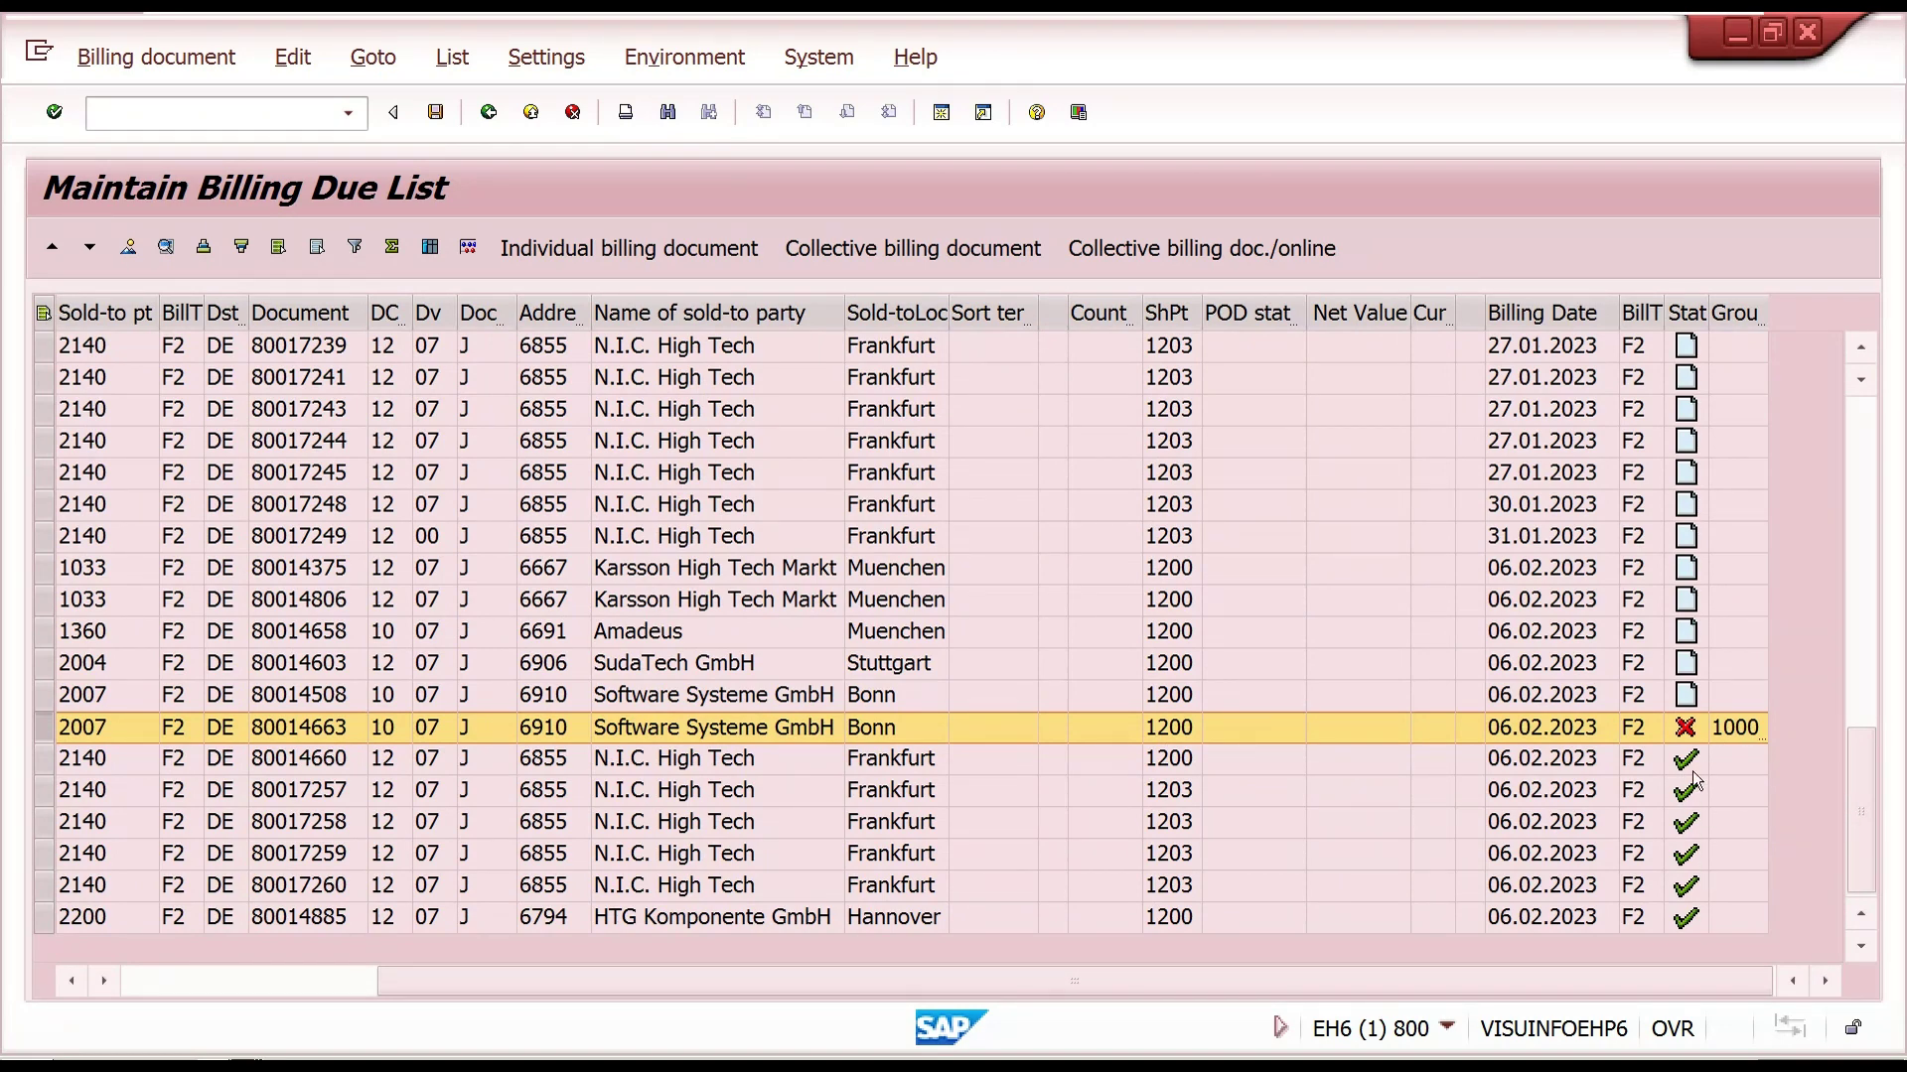